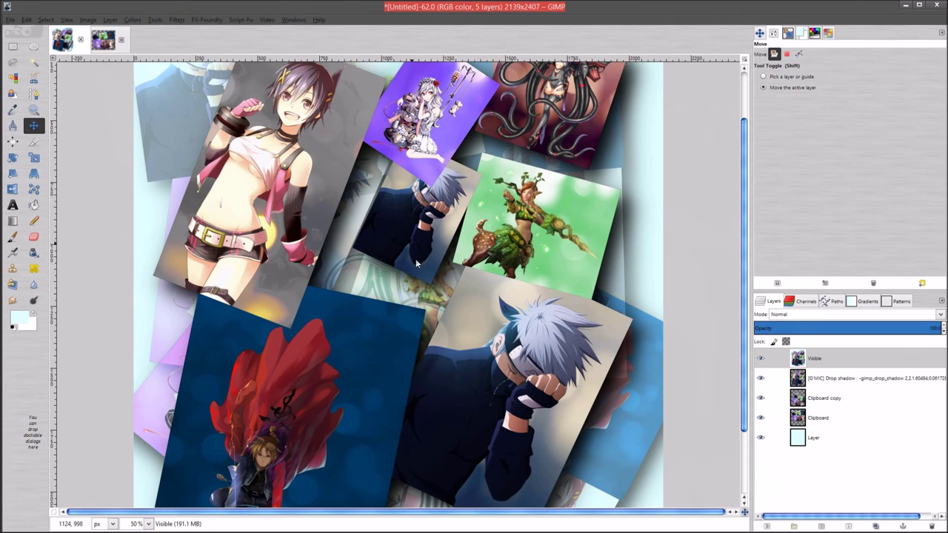
# Examine the finished picture collage up close and as a whole, including the overlapping images and their drop shadows
pyautogui.scroll(2, 415, 258)
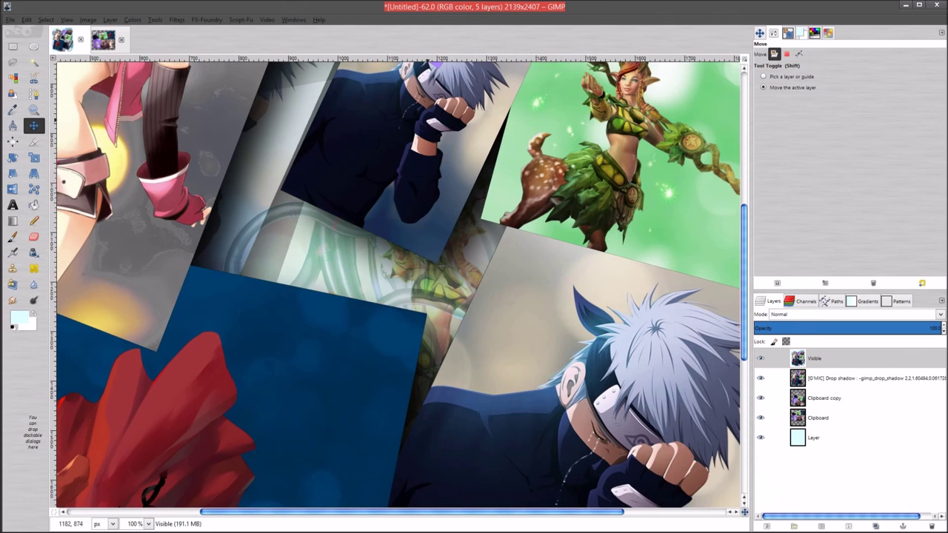
pyautogui.scroll(5, 415, 259)
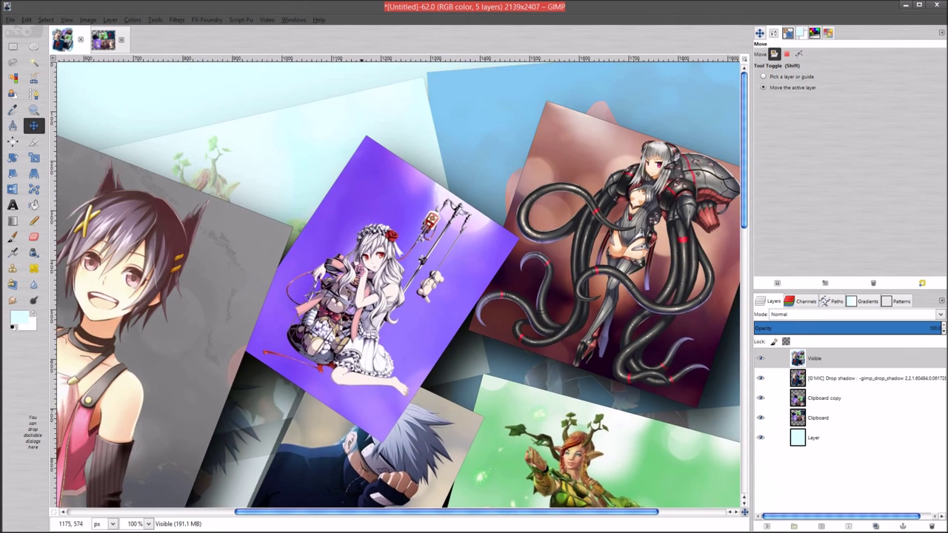
pyautogui.scroll(3, 373, 259)
pyautogui.scroll(-2, 386, 223)
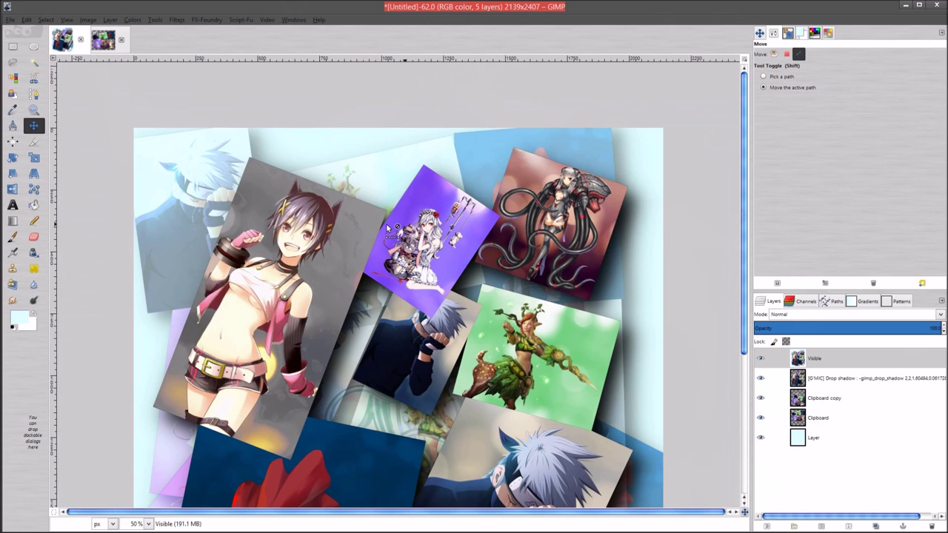
pyautogui.scroll(-3, 414, 228)
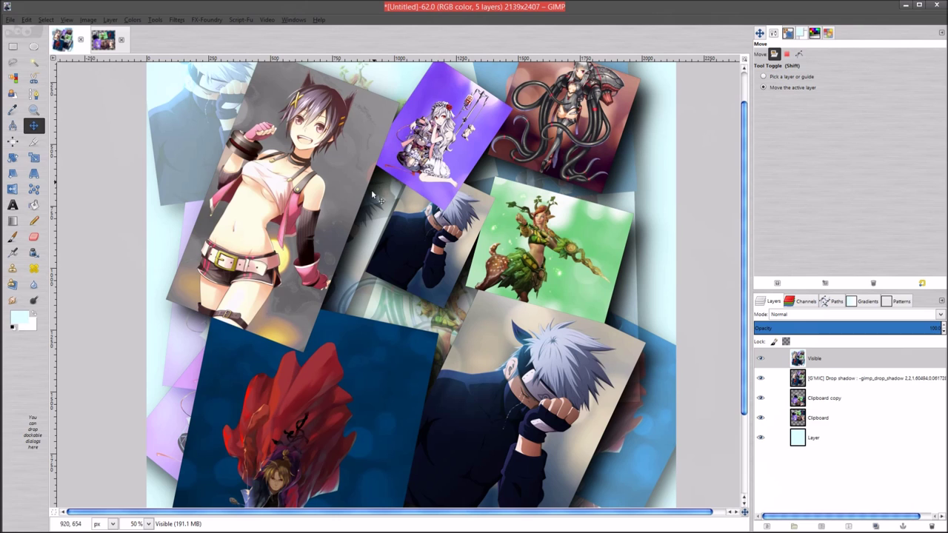
pyautogui.hotkey('shift', 'm')
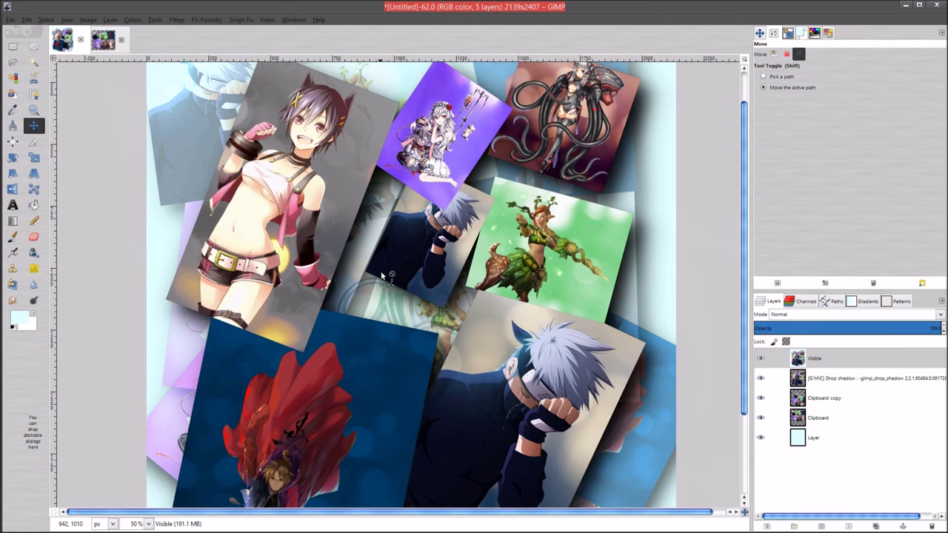
pyautogui.press('1')
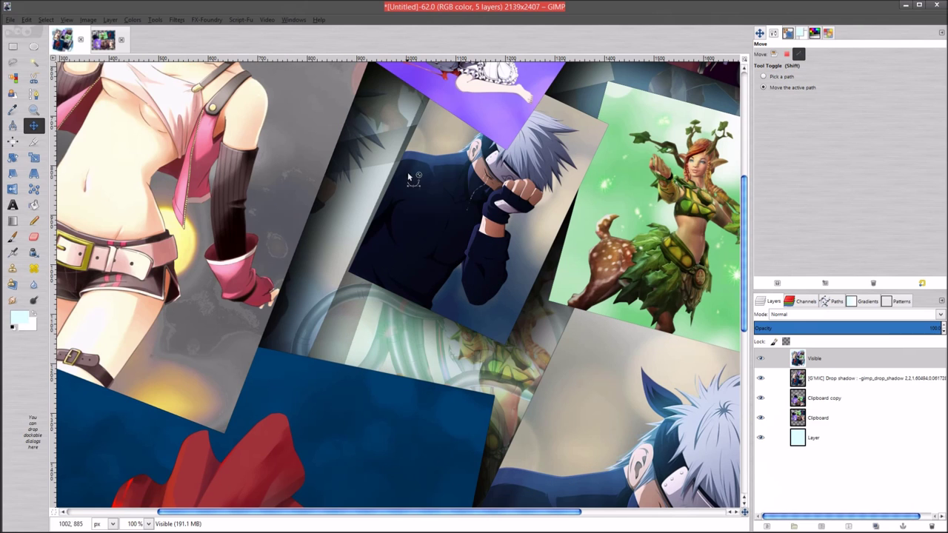
pyautogui.hotkey('shift', '2')
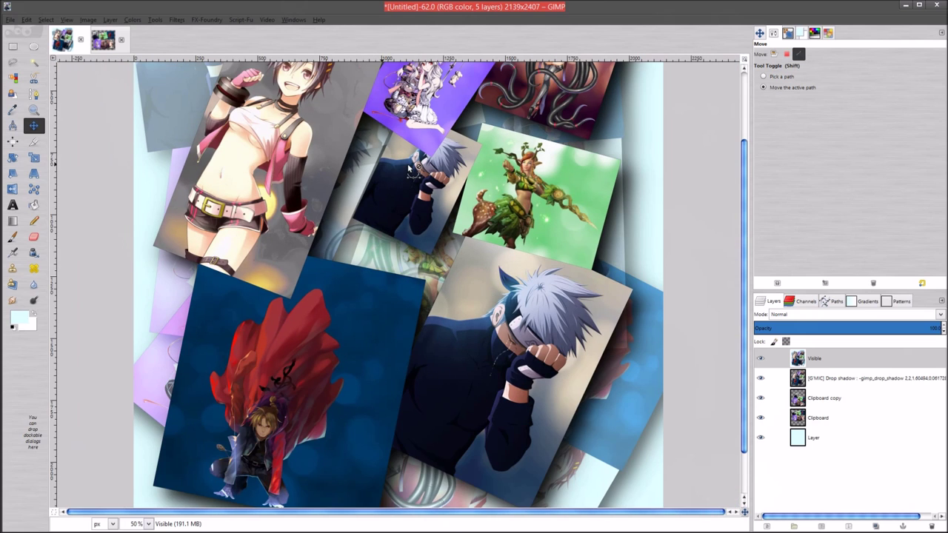
pyautogui.press('-')
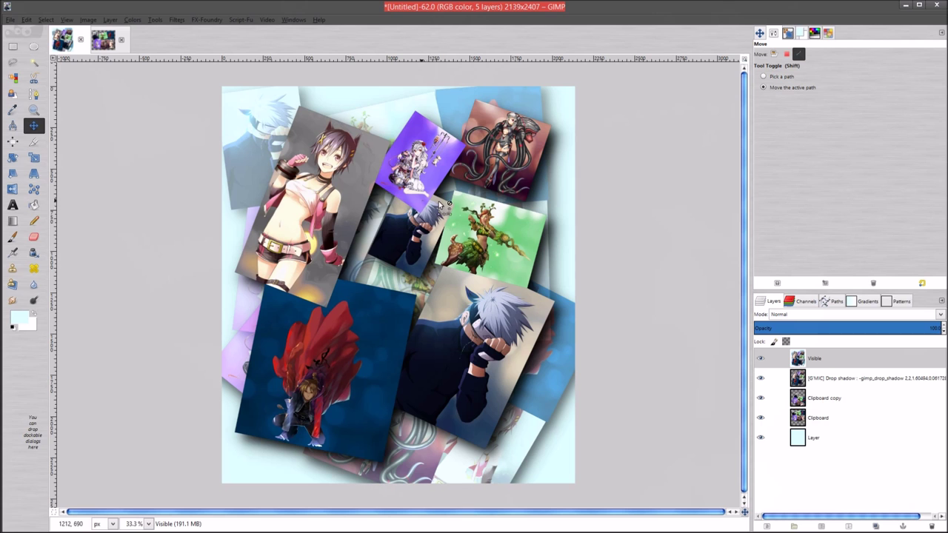
pyautogui.press('m')
pyautogui.press('+')
pyautogui.press('+')
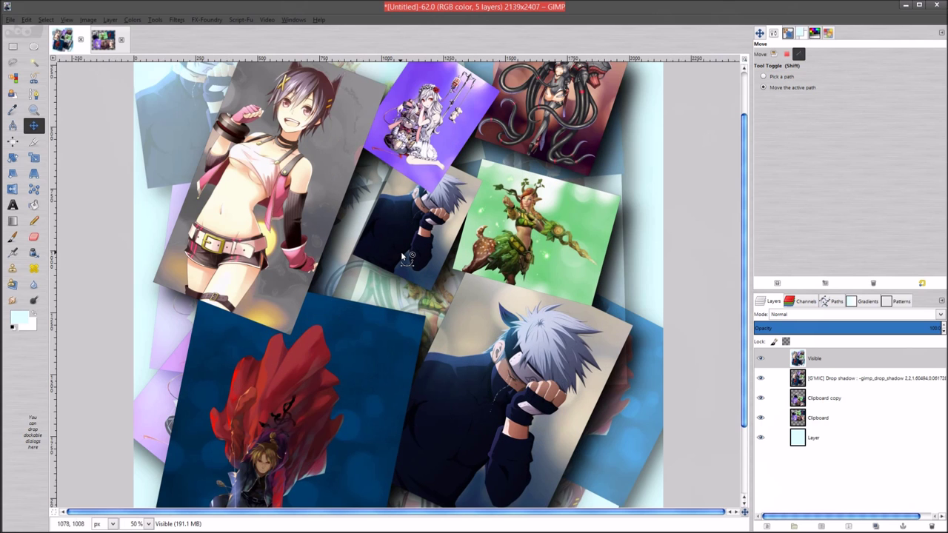
pyautogui.moveTo(410, 159); pyautogui.dragTo(445, 218)
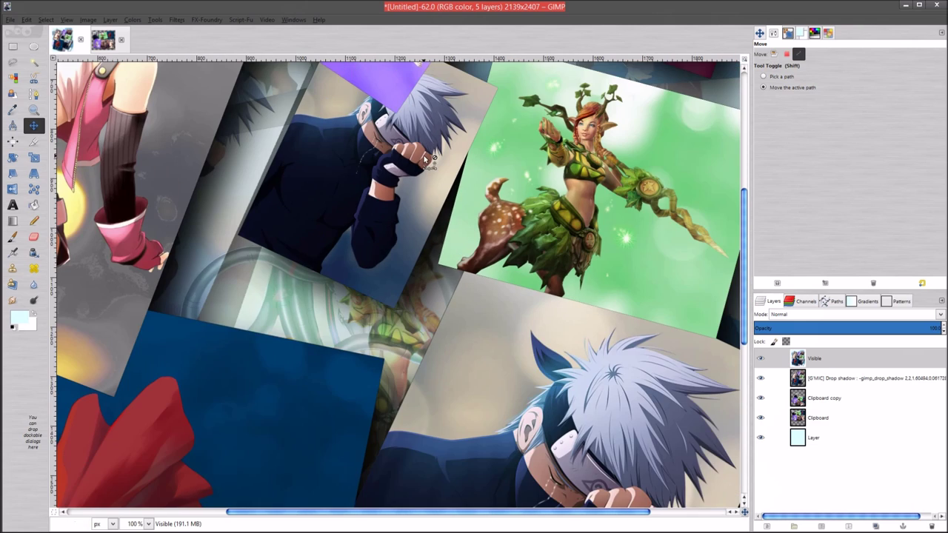
pyautogui.moveTo(431, 160); pyautogui.dragTo(511, 359)
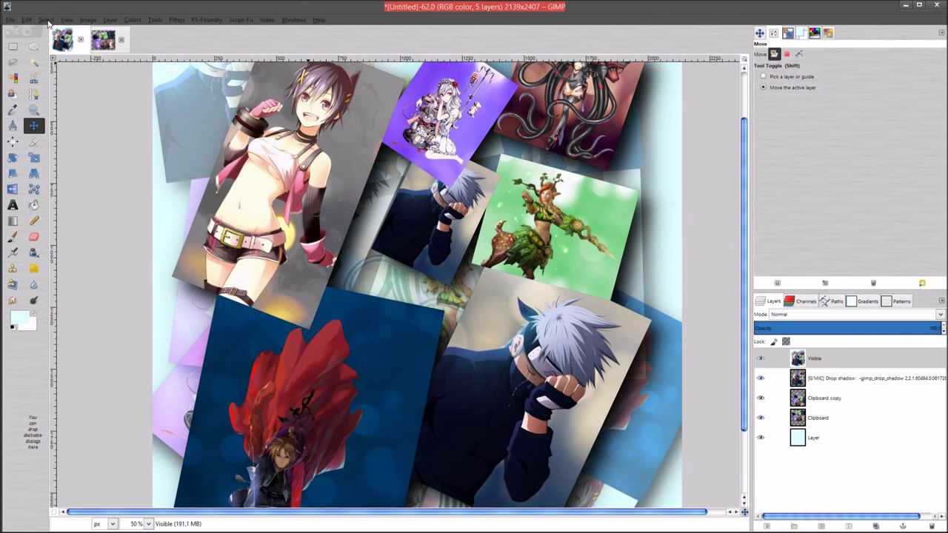
pyautogui.click(13, 21)
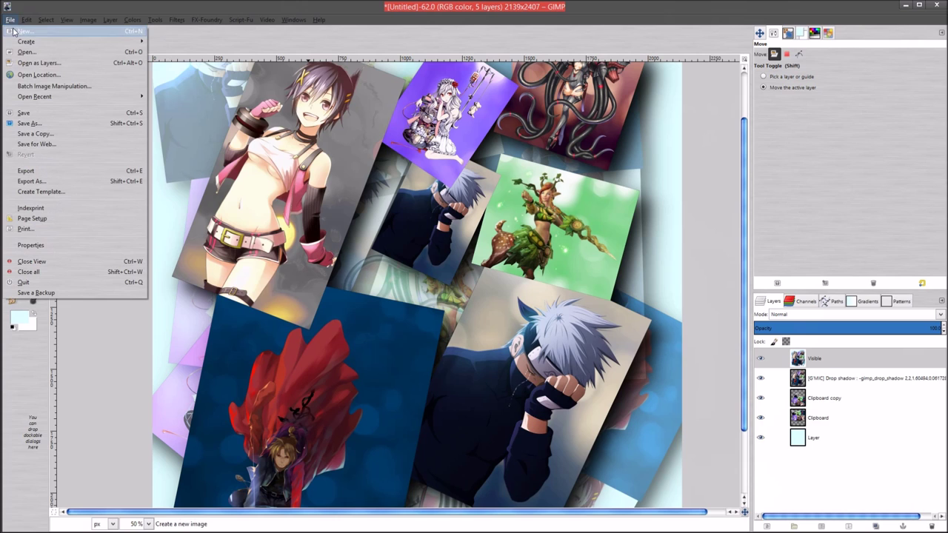
pyautogui.moveTo(267, 19)
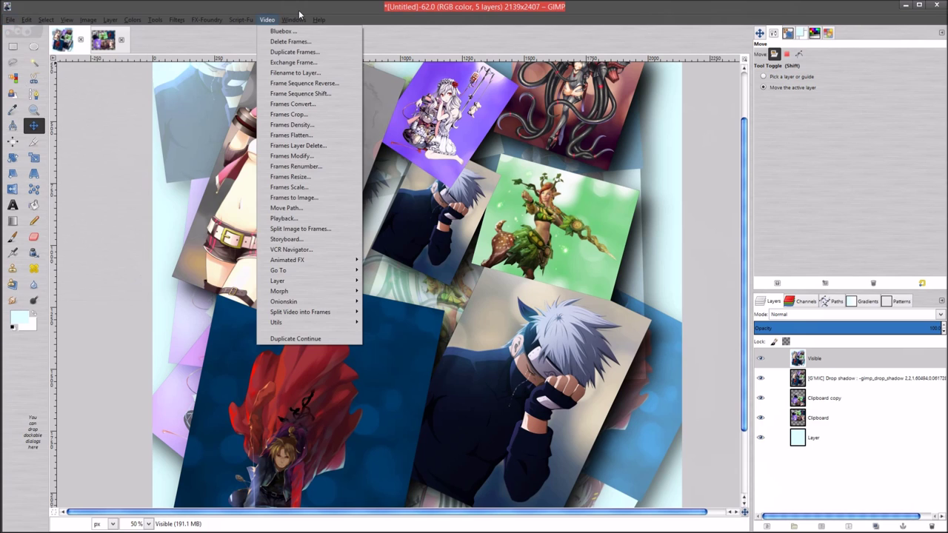
pyautogui.click(502, 9)
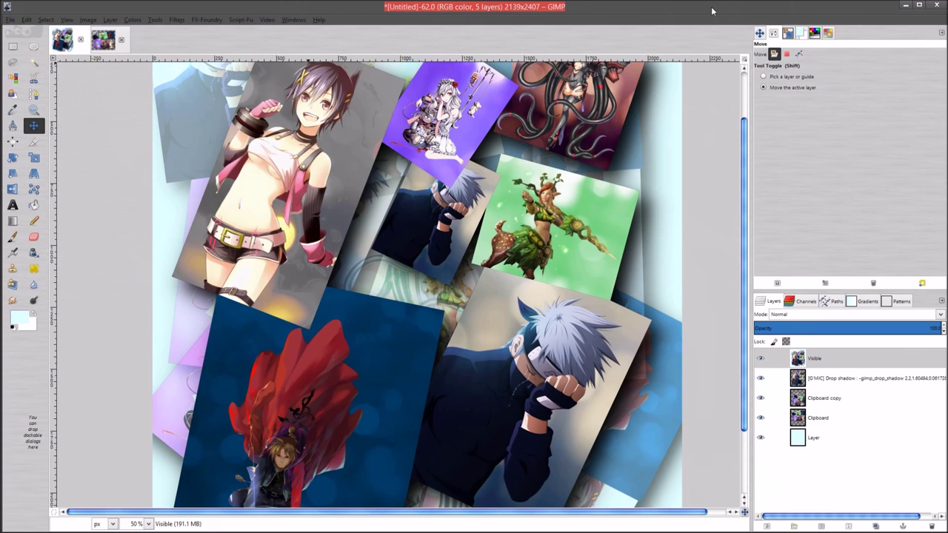
pyautogui.moveTo(632, 10)
pyautogui.click(904, 7)
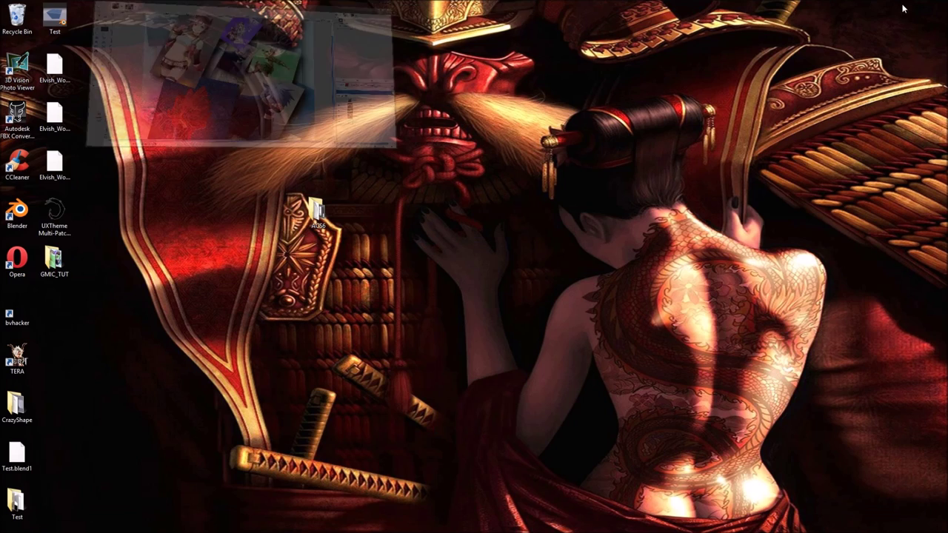
pyautogui.moveTo(427, 5)
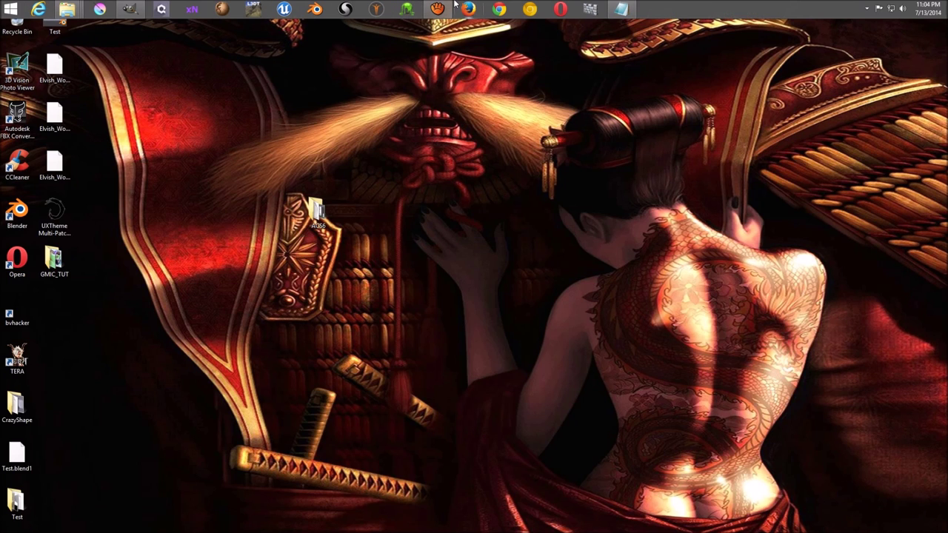
pyautogui.click(129, 9)
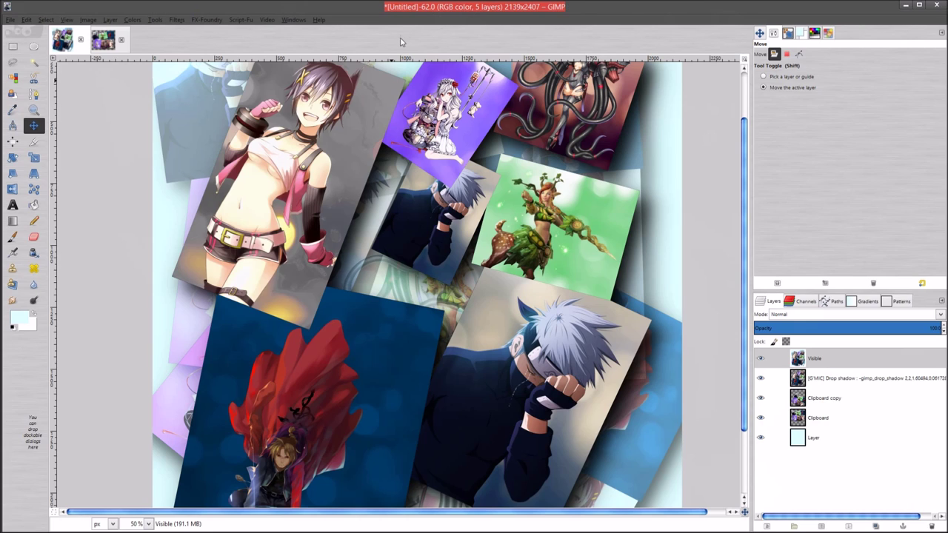
# Create a new image from the 640x480 template
pyautogui.click(11, 20)
pyautogui.click(24, 31)
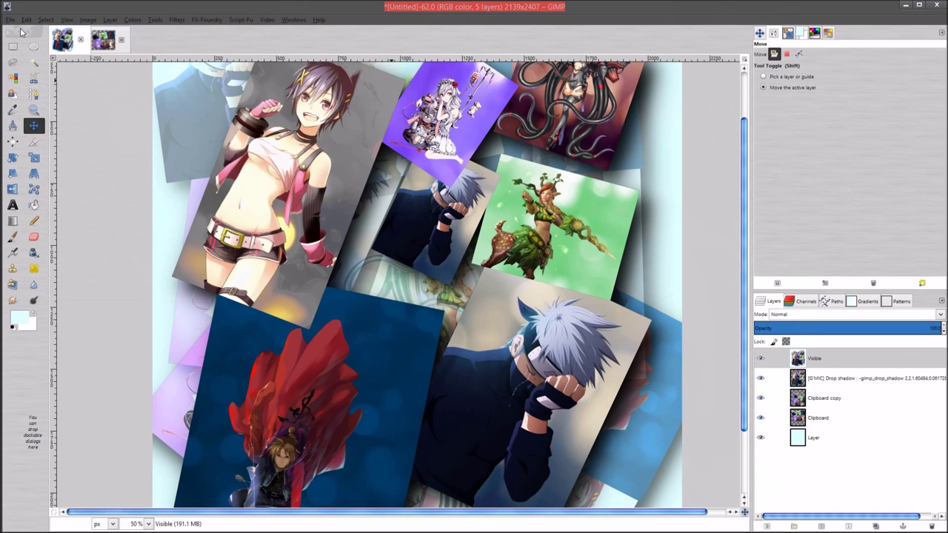
pyautogui.click(384, 100)
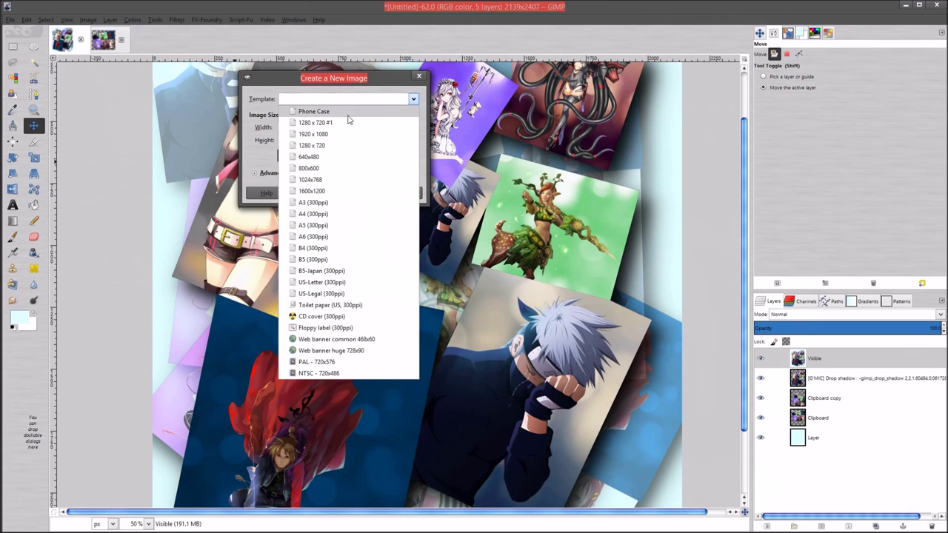
pyautogui.click(328, 157)
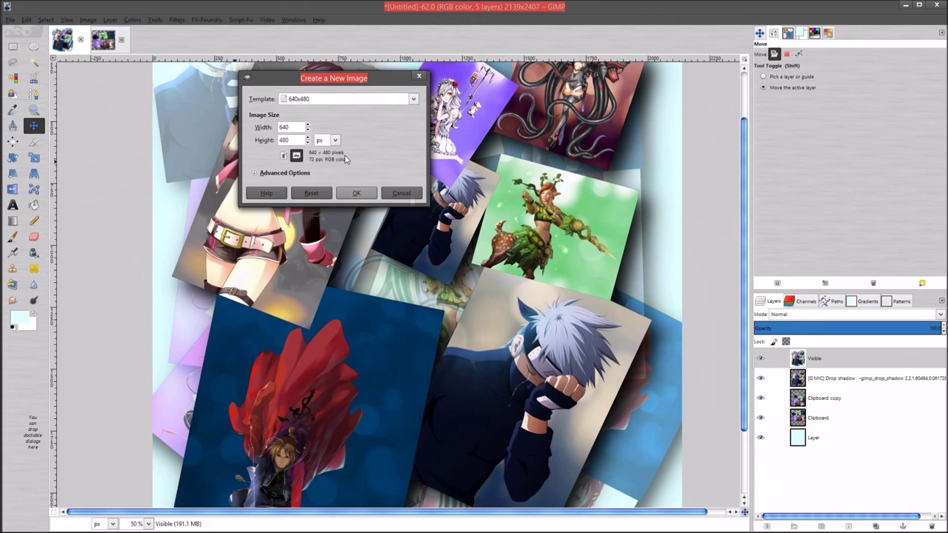
pyautogui.click(356, 193)
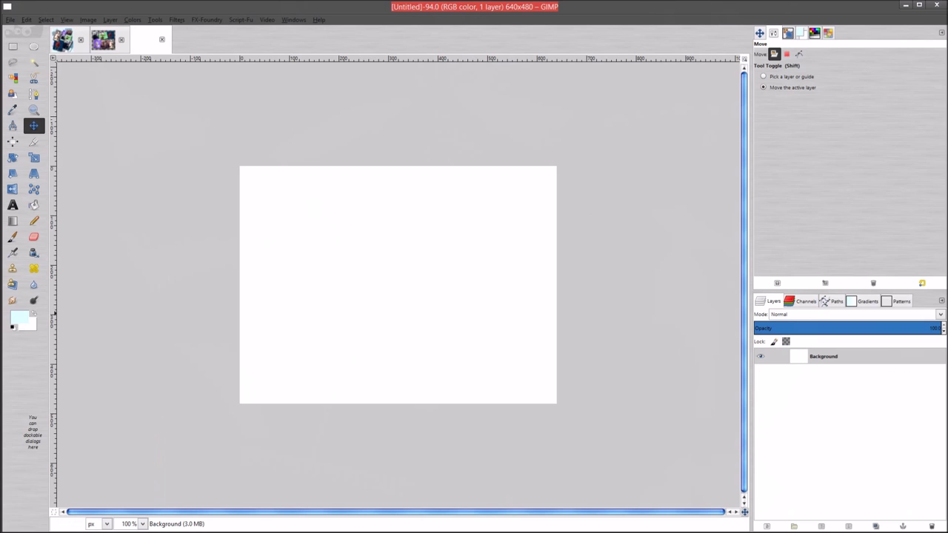
# Set the foreground color to turquoise 2bcbcb and the Paintbrush size to 192.90
pyautogui.click(23, 324)
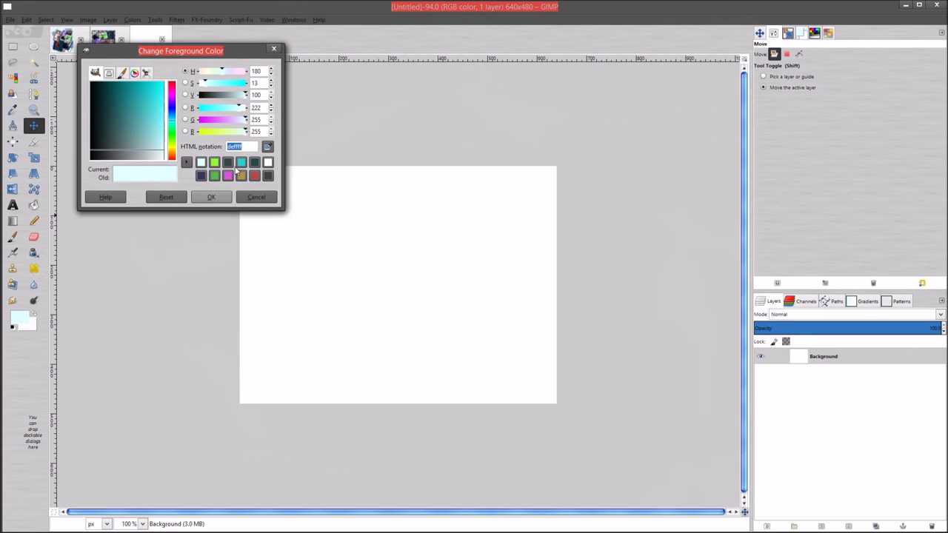
pyautogui.click(241, 164)
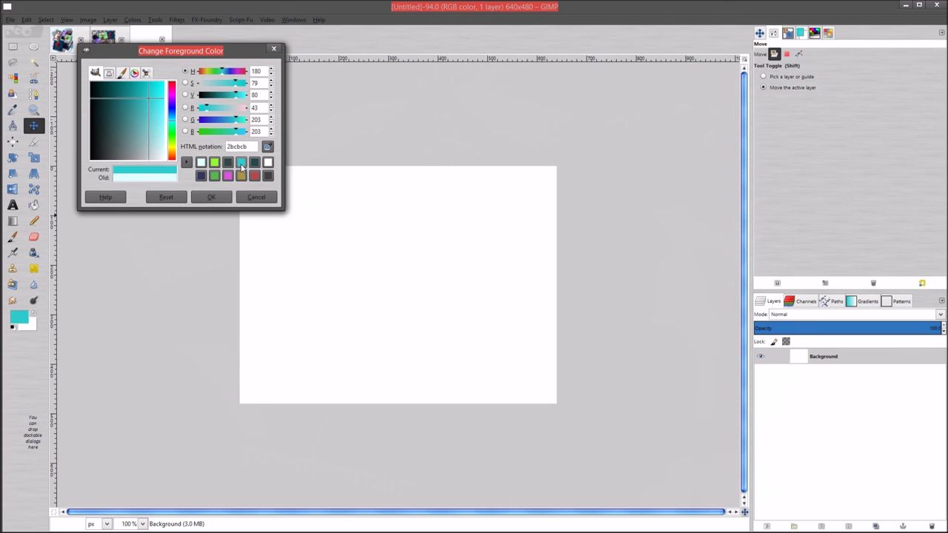
pyautogui.click(211, 197)
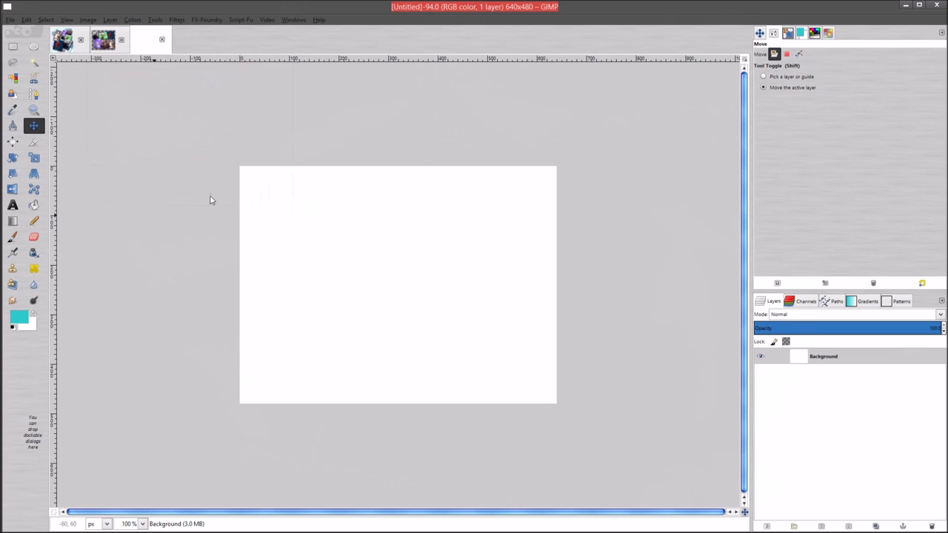
pyautogui.click(12, 236)
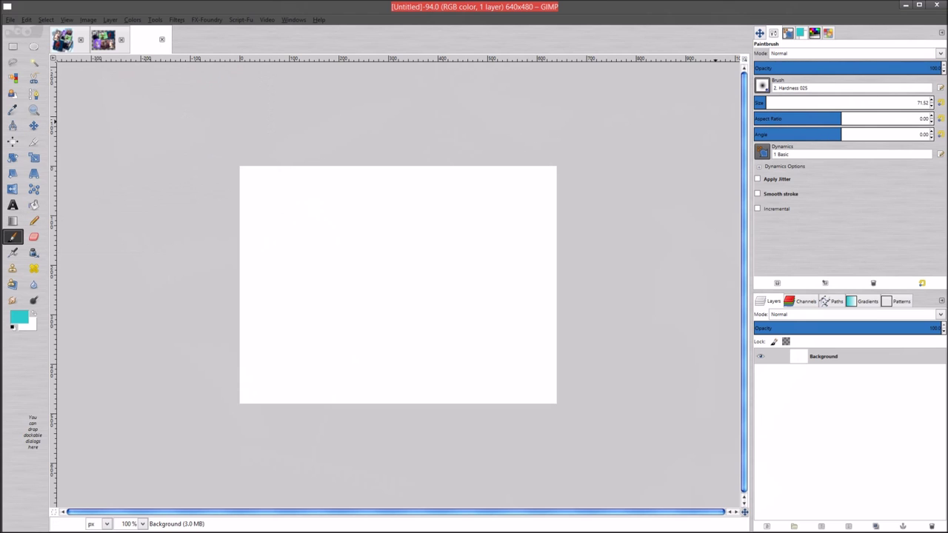
pyautogui.moveTo(767, 103); pyautogui.dragTo(784, 104)
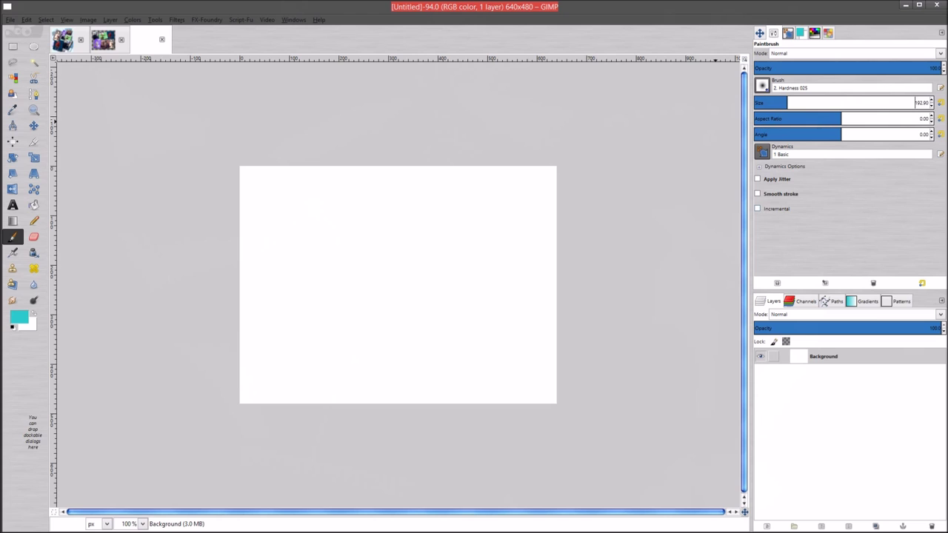
# Add a transparent layer and paint a broad turquoise shape along the canvas's left side and bottom edge
pyautogui.click(824, 361)
pyautogui.click(767, 527)
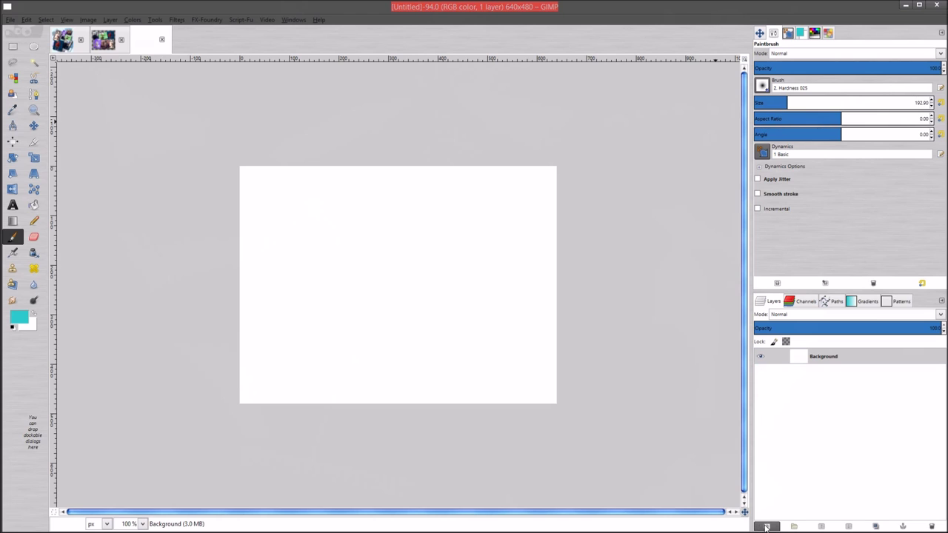
pyautogui.click(110, 192)
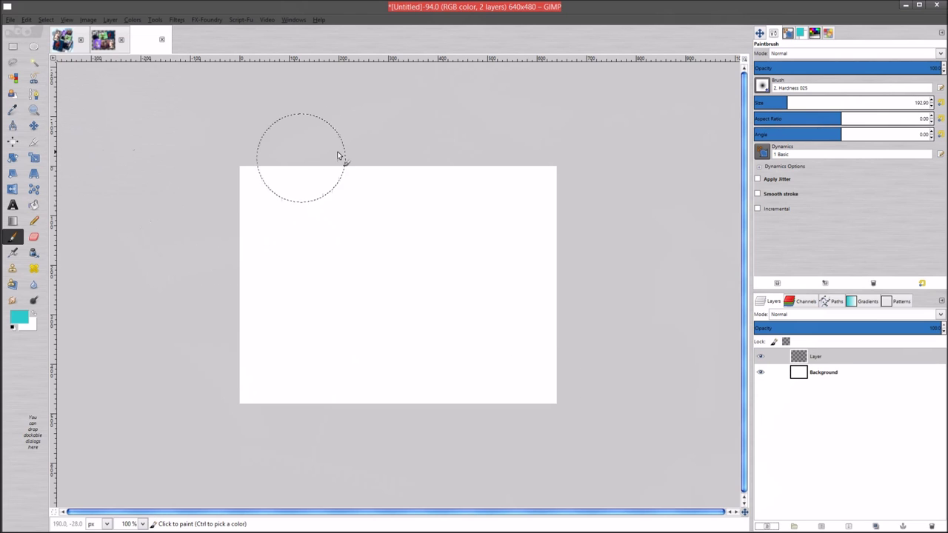
pyautogui.moveTo(304, 148)
pyautogui.mouseDown()
pyautogui.moveTo(254, 171)
pyautogui.moveTo(266, 271)
pyautogui.moveTo(247, 355)
pyautogui.moveTo(459, 402)
pyautogui.moveTo(301, 372)
pyautogui.moveTo(289, 335)
pyautogui.mouseUp()
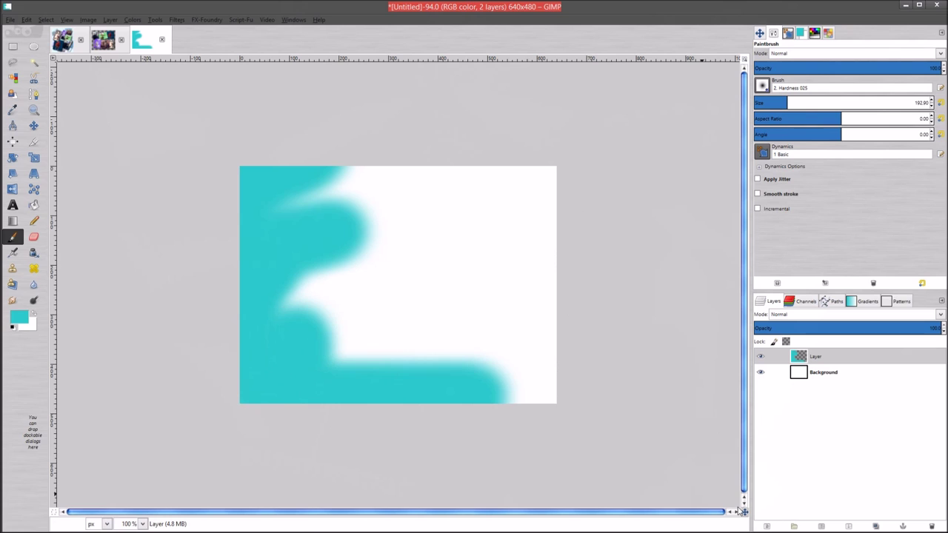
# Add a second 640 x 480 px transparent layer and change the foreground color to bright green
pyautogui.click(766, 525)
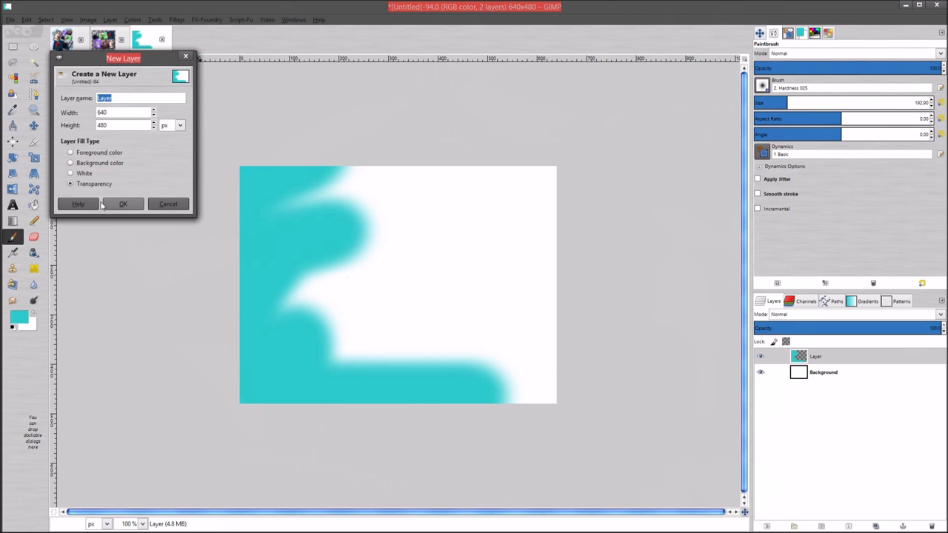
pyautogui.click(123, 203)
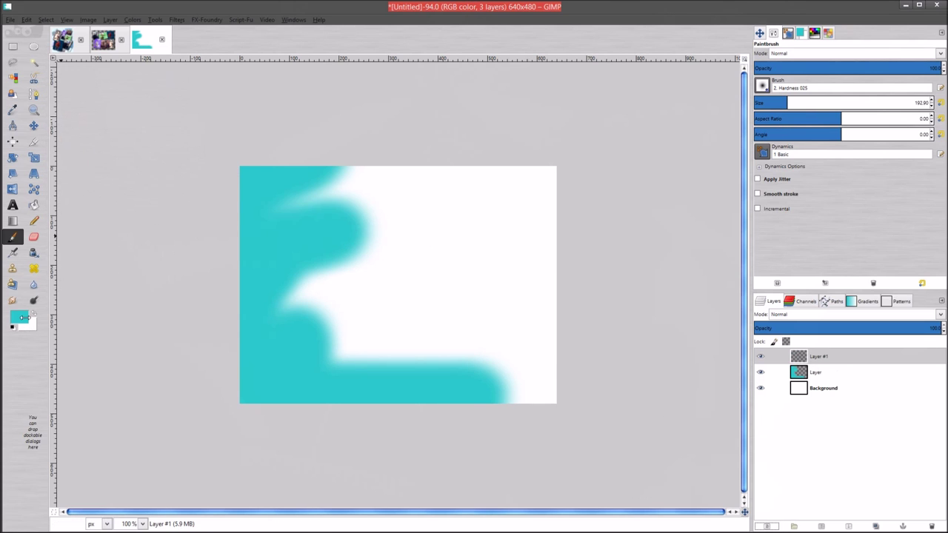
pyautogui.click(20, 317)
pyautogui.click(228, 162)
pyautogui.click(211, 196)
# Move the empty layer below the turquoise layer and paint a broad green band extending beyond the turquoise shape
pyautogui.moveTo(368, 167)
pyautogui.mouseDown()
pyautogui.moveTo(320, 201)
pyautogui.moveTo(336, 255)
pyautogui.mouseUp()
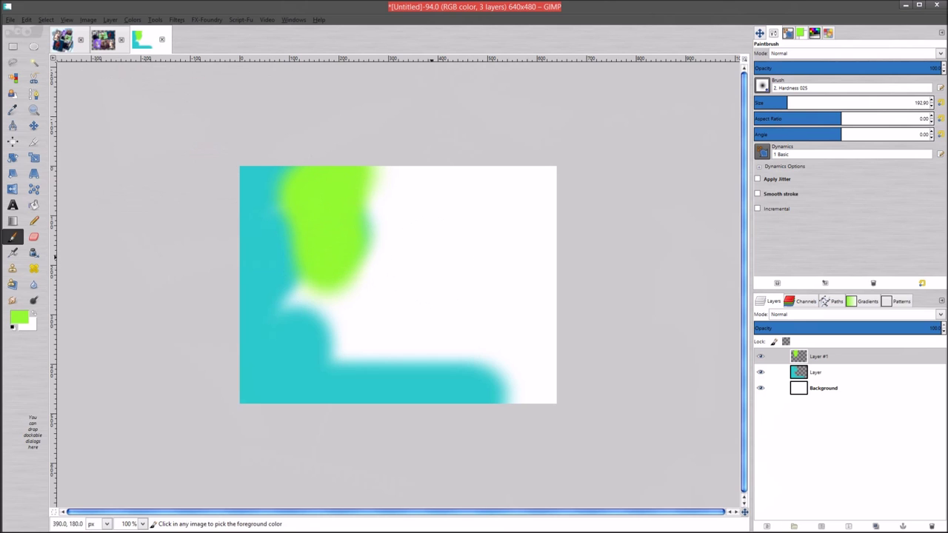
pyautogui.hotkey('ctrl', 'z')
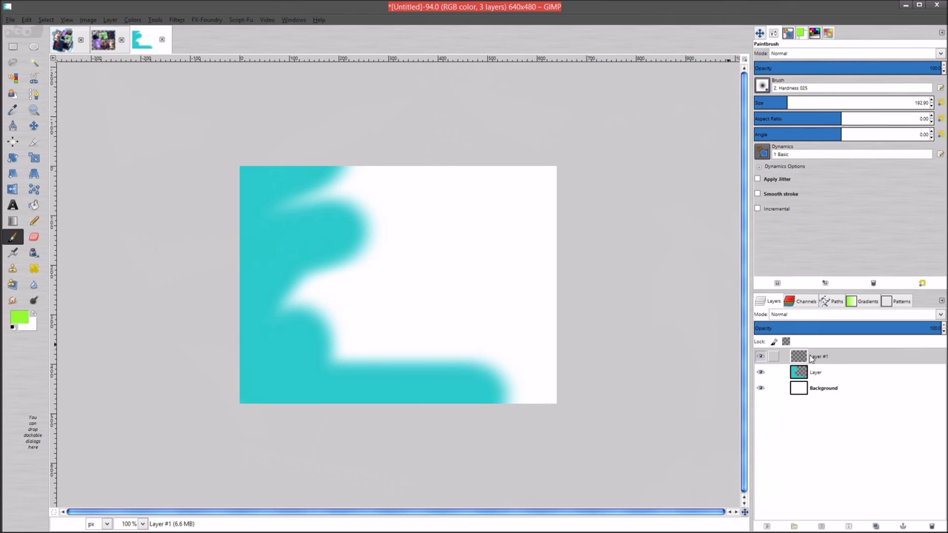
pyautogui.moveTo(838, 359); pyautogui.dragTo(797, 496)
pyautogui.click(848, 526)
pyautogui.moveTo(364, 197)
pyautogui.mouseDown()
pyautogui.moveTo(331, 184)
pyautogui.moveTo(399, 190)
pyautogui.moveTo(312, 196)
pyautogui.moveTo(290, 255)
pyautogui.moveTo(307, 288)
pyautogui.moveTo(230, 338)
pyautogui.moveTo(351, 333)
pyautogui.moveTo(427, 344)
pyautogui.moveTo(455, 353)
pyautogui.moveTo(492, 413)
pyautogui.moveTo(385, 343)
pyautogui.moveTo(414, 283)
pyautogui.moveTo(395, 267)
pyautogui.moveTo(396, 308)
pyautogui.mouseUp()
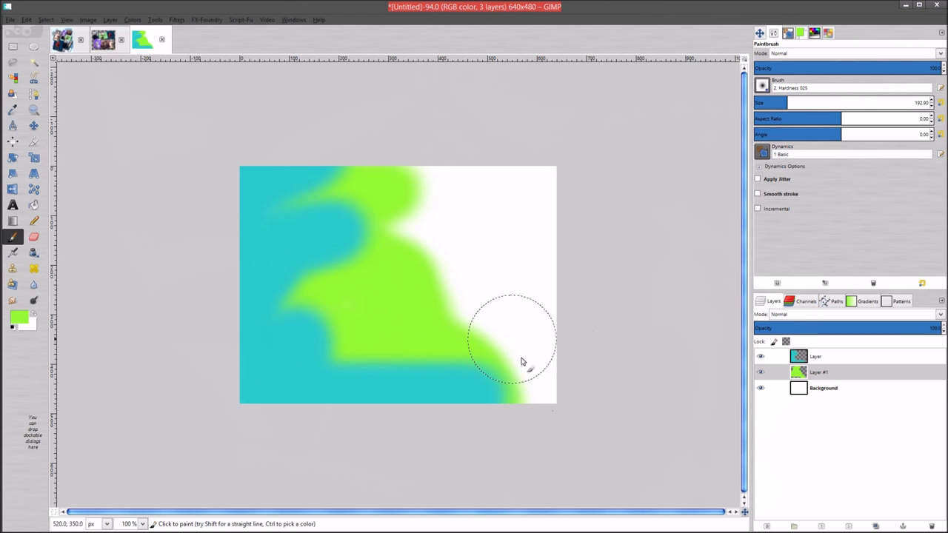
# Add another 640 x 480 px transparent layer and place it directly below the green layer
pyautogui.click(767, 526)
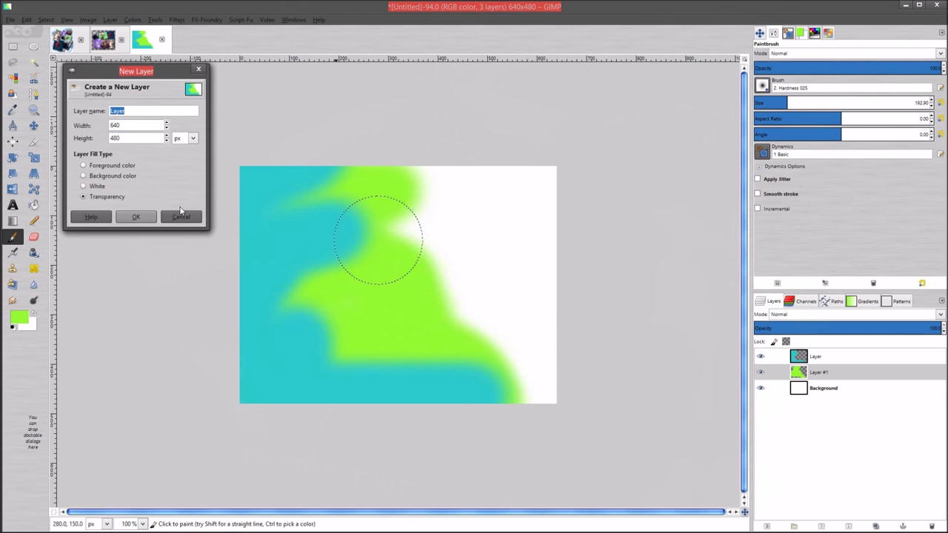
pyautogui.click(137, 214)
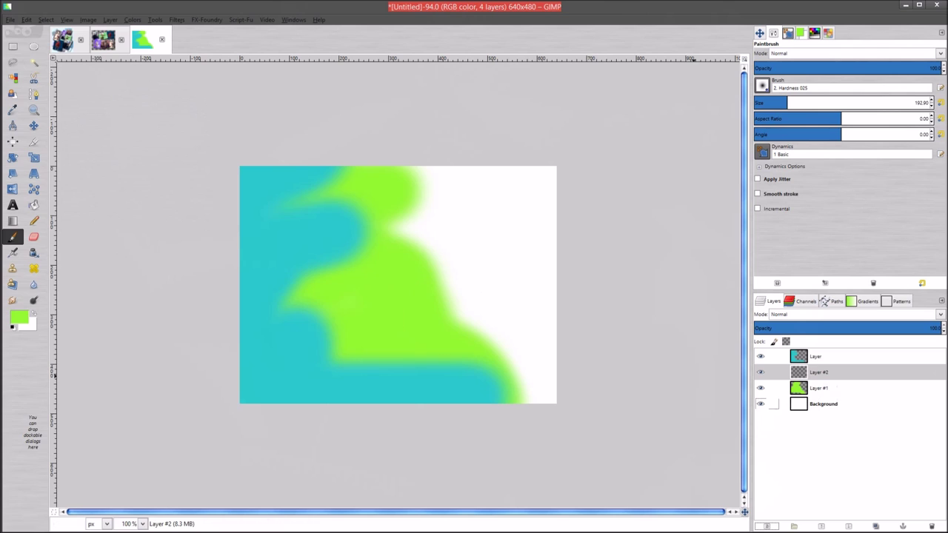
pyautogui.click(848, 526)
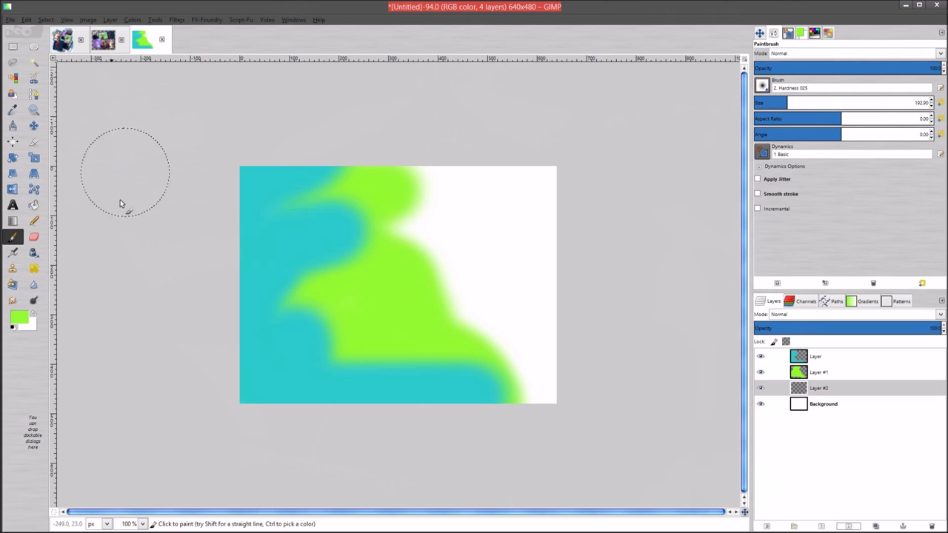
# Change the foreground color to muted red and paint the remaining white area along the canvas's right side on the empty layer
pyautogui.click(19, 318)
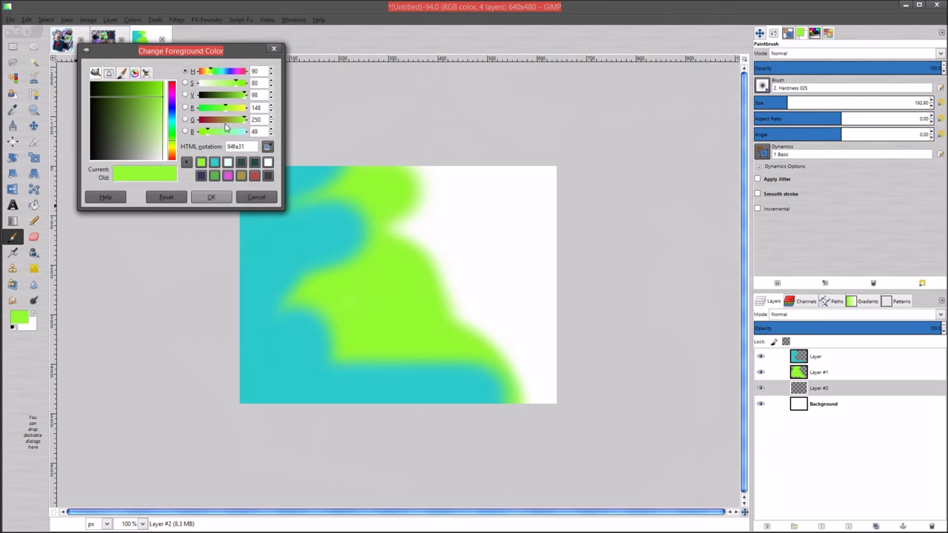
pyautogui.click(255, 176)
pyautogui.click(207, 198)
pyautogui.moveTo(464, 203)
pyautogui.mouseDown()
pyautogui.moveTo(413, 178)
pyautogui.moveTo(483, 155)
pyautogui.moveTo(547, 166)
pyautogui.moveTo(437, 189)
pyautogui.moveTo(406, 211)
pyautogui.moveTo(479, 235)
pyautogui.moveTo(426, 270)
pyautogui.moveTo(471, 275)
pyautogui.moveTo(528, 304)
pyautogui.moveTo(598, 402)
pyautogui.mouseUp()
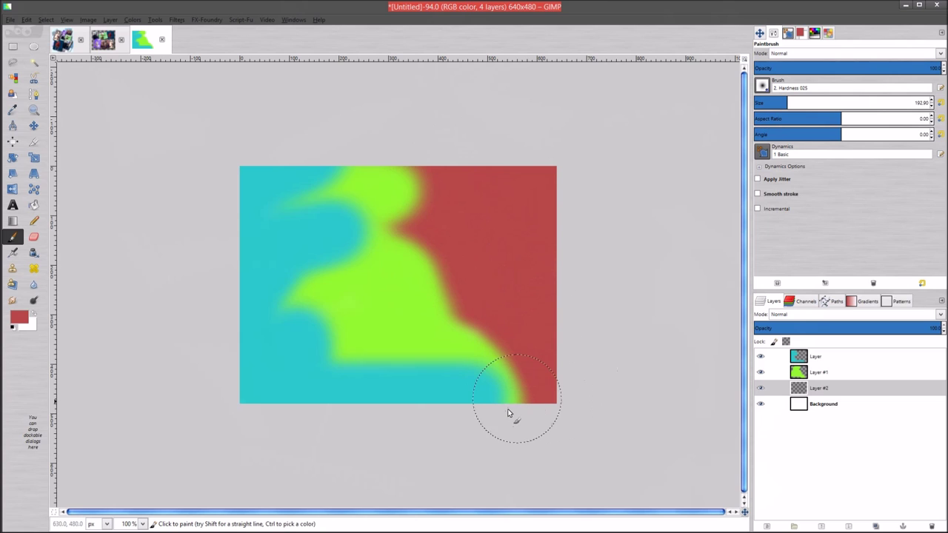
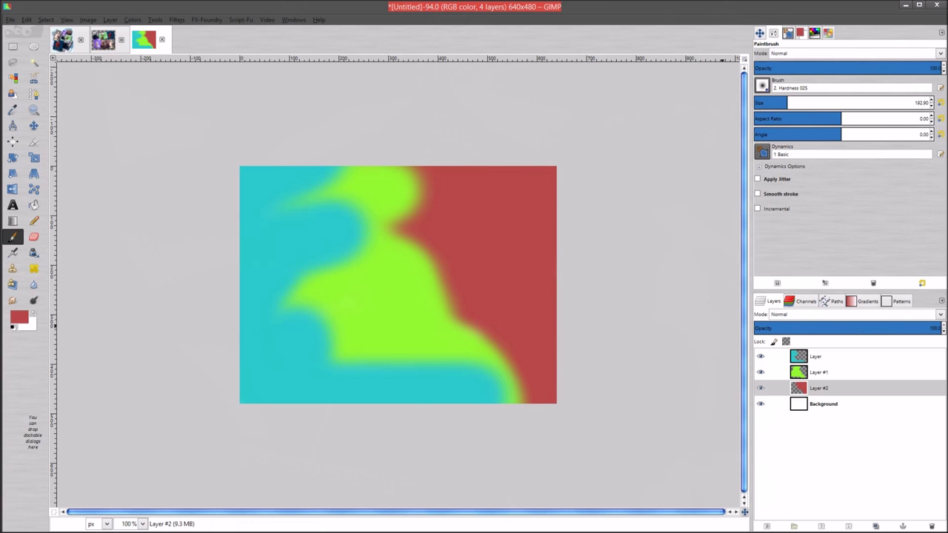
# Apply a Gaussian Blur with a 9.0 px horizontal and vertical radius, RLE method, to the green layer
pyautogui.click(836, 372)
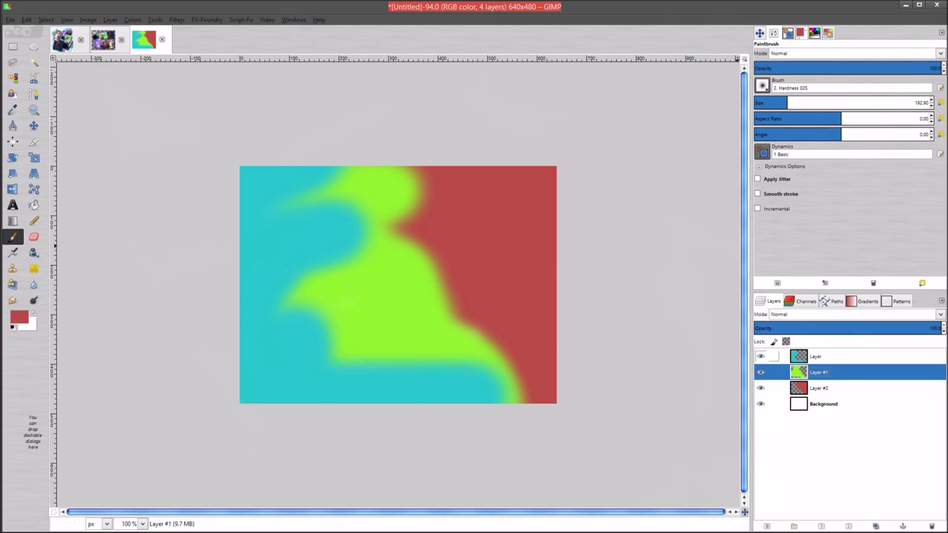
pyautogui.click(176, 19)
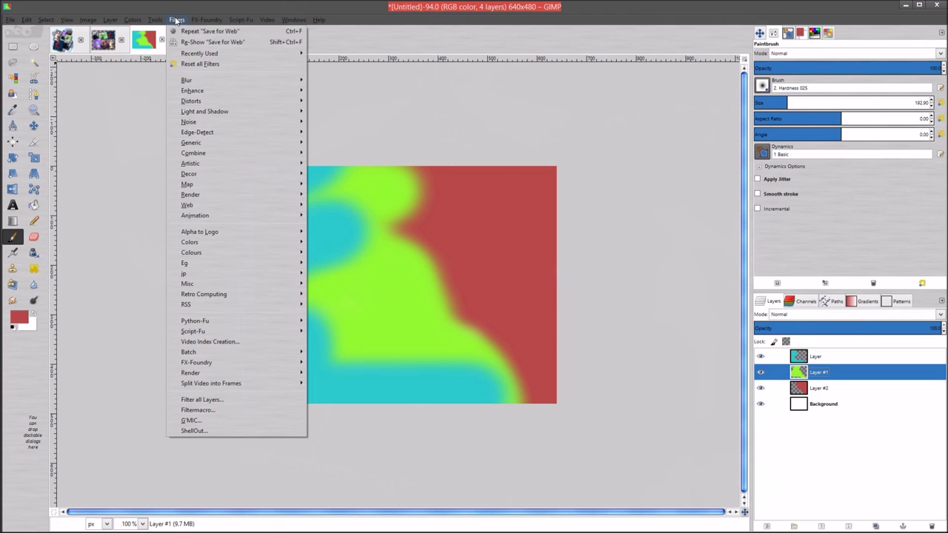
pyautogui.moveTo(226, 80)
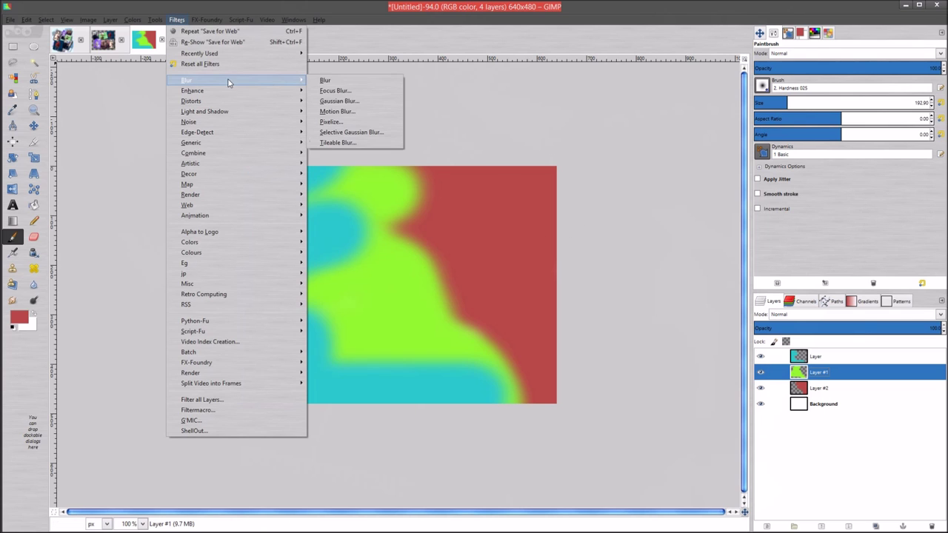
pyautogui.click(354, 102)
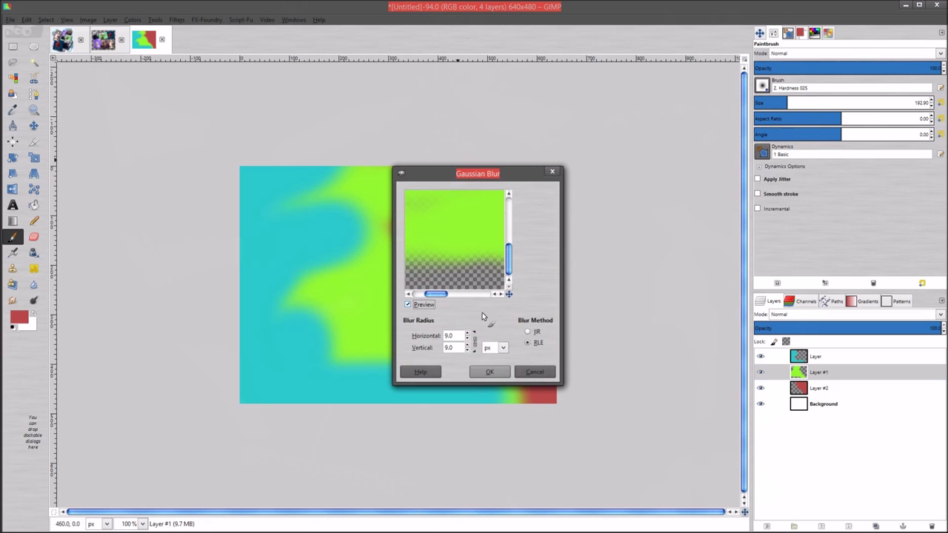
pyautogui.click(488, 373)
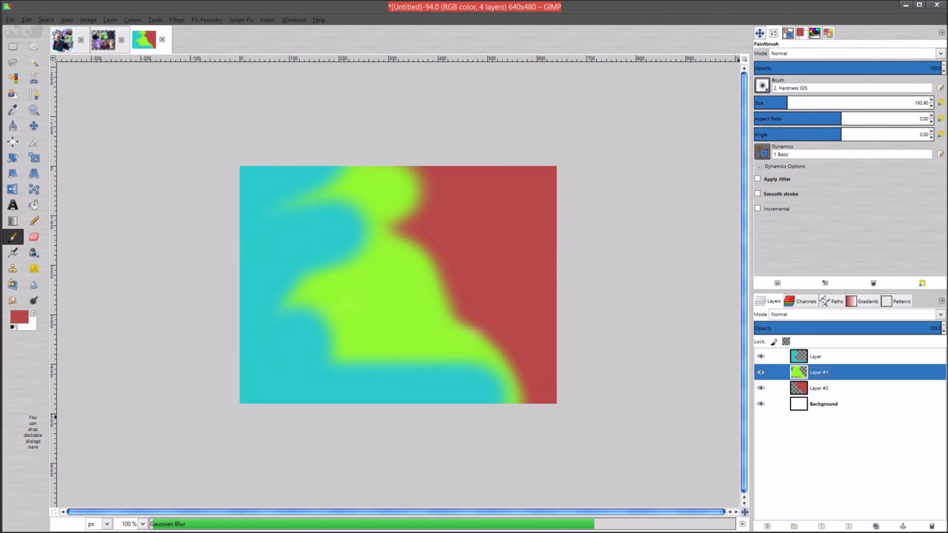
# Delete the white Background layer, leaving the three painted layers in the stack
pyautogui.click(826, 389)
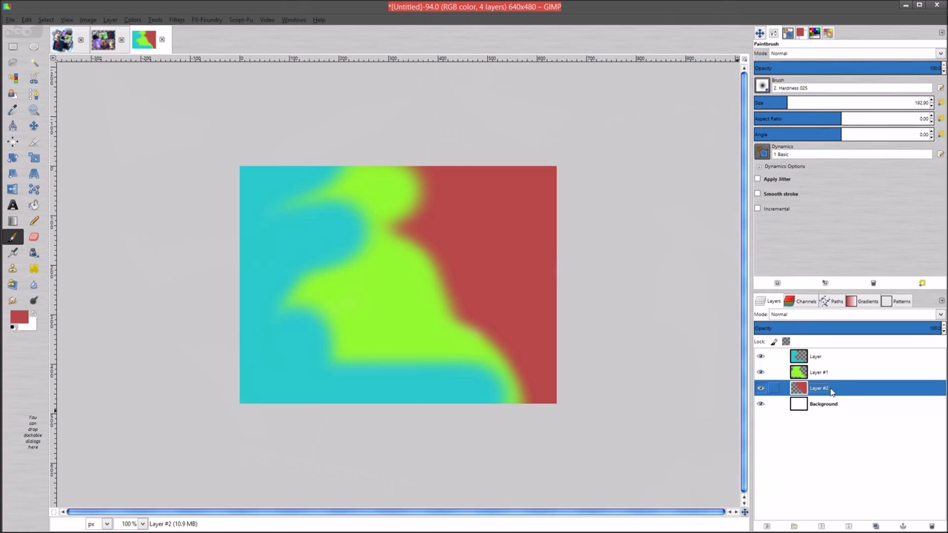
pyautogui.click(836, 358)
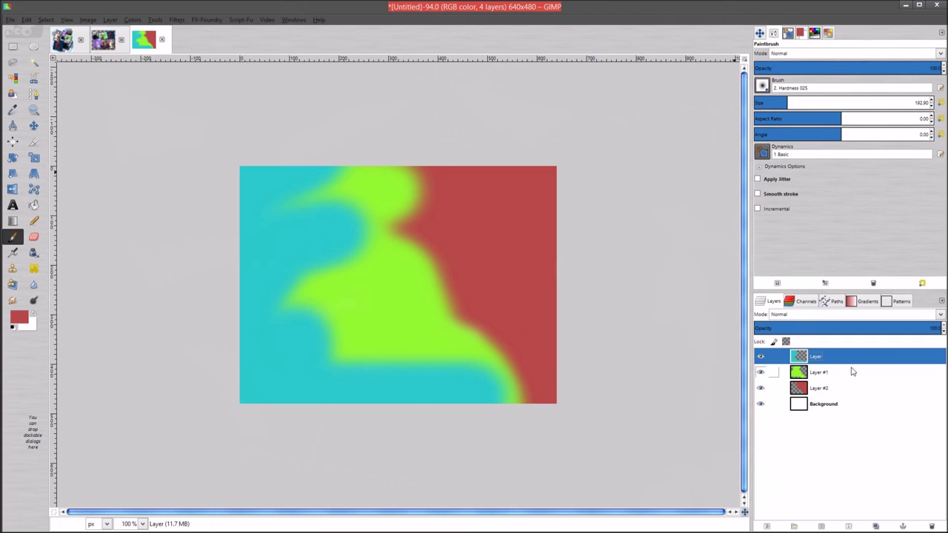
pyautogui.click(824, 404)
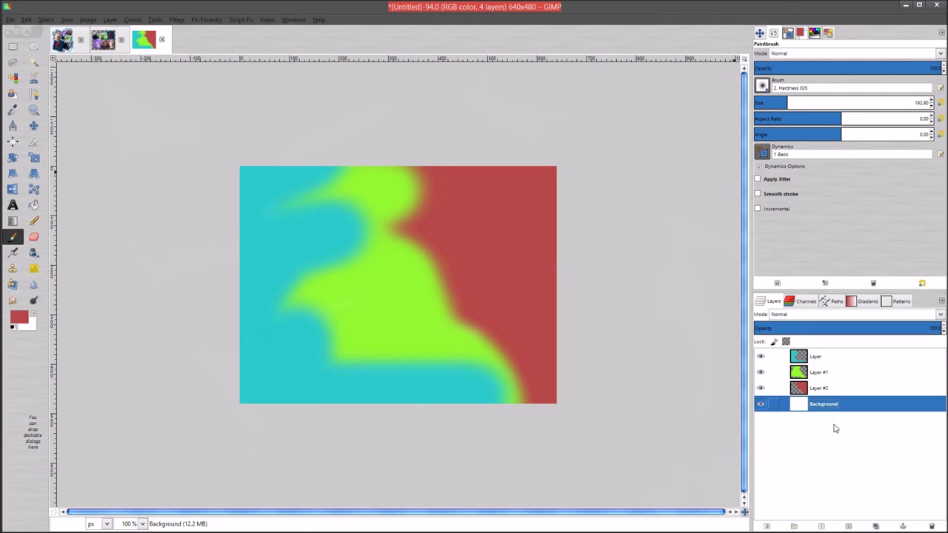
pyautogui.click(931, 526)
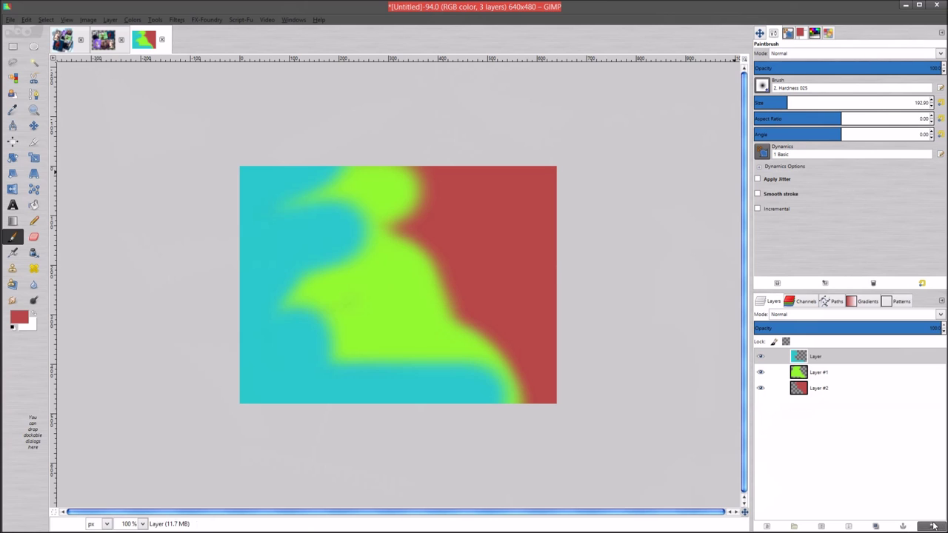
# Create a new layer from everything visible, above the turquoise layer
pyautogui.rightClick(837, 360)
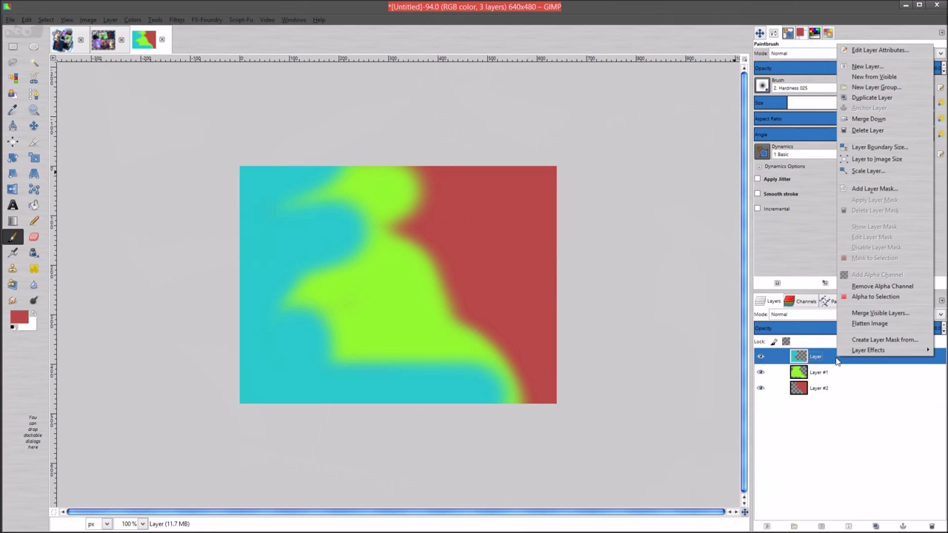
pyautogui.click(823, 358)
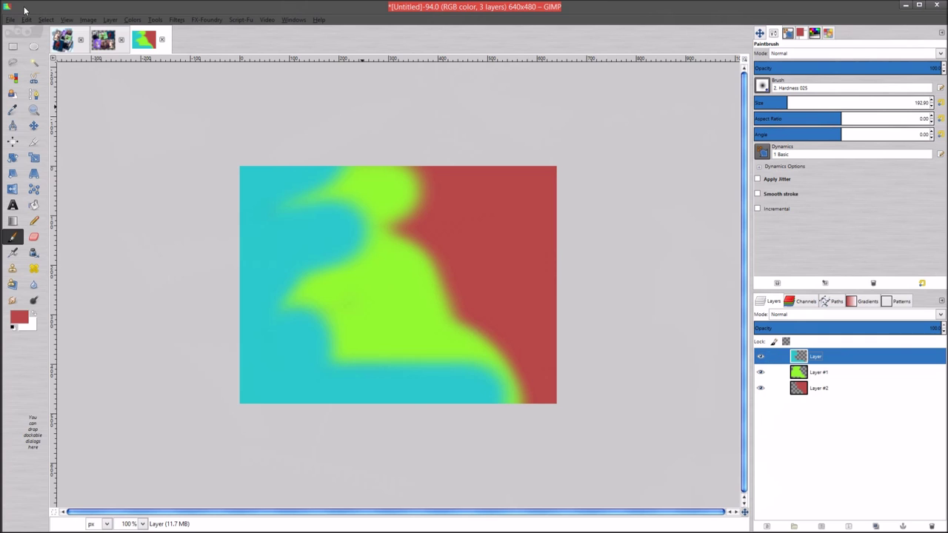
pyautogui.click(117, 21)
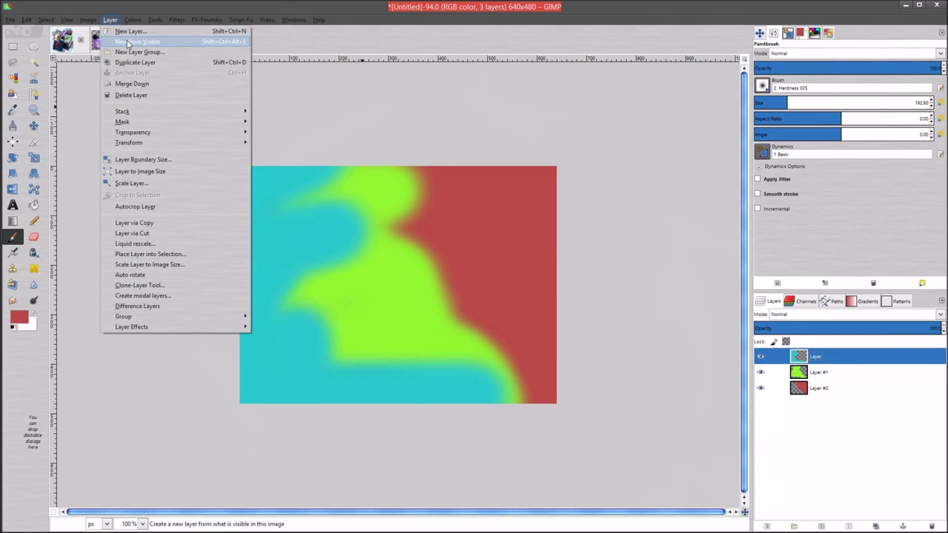
pyautogui.click(130, 43)
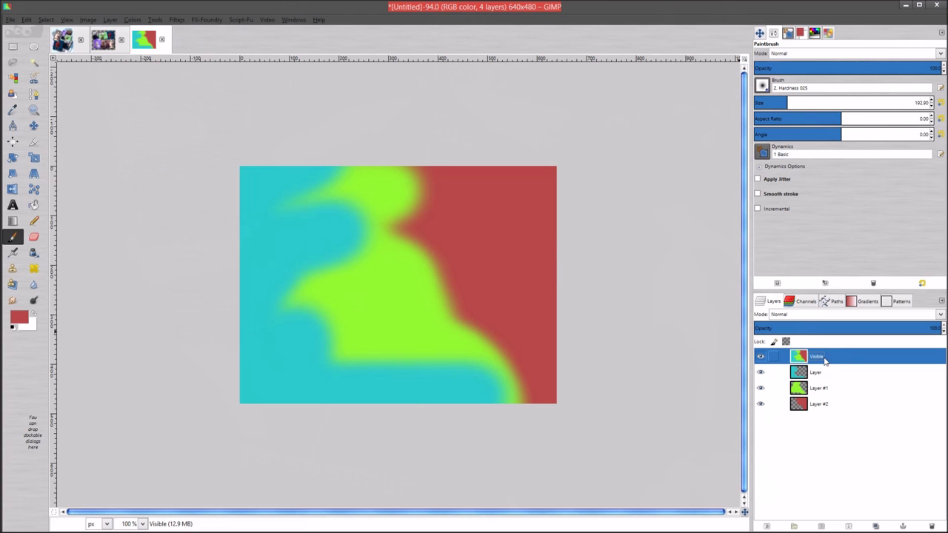
# Open G'MIC on the merged visible layer and choose the Extract objects filter from Arrays & tiles
pyautogui.click(206, 20)
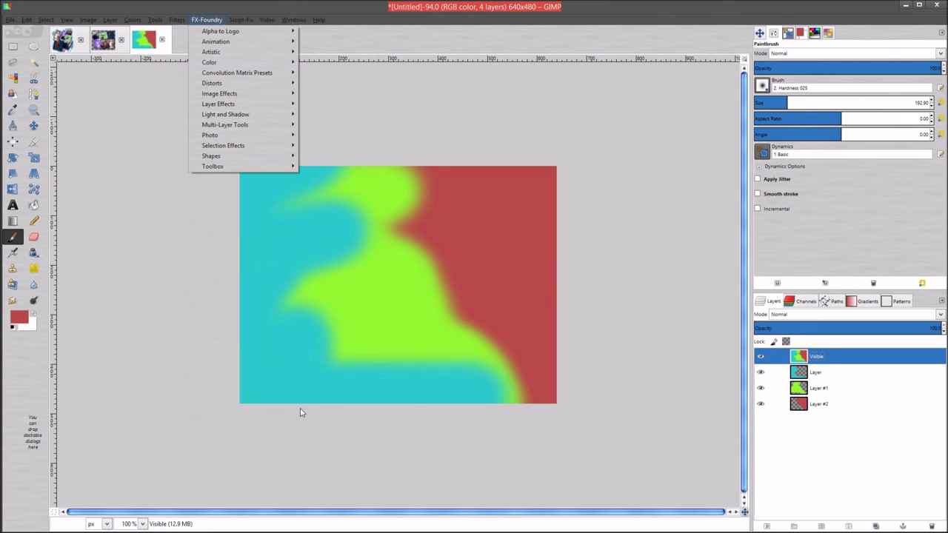
pyautogui.moveTo(177, 20)
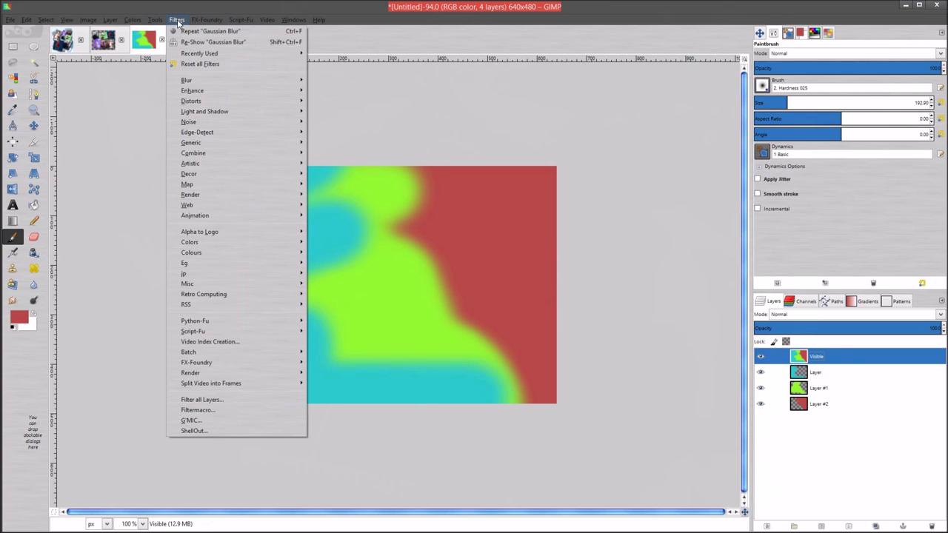
pyautogui.click(226, 419)
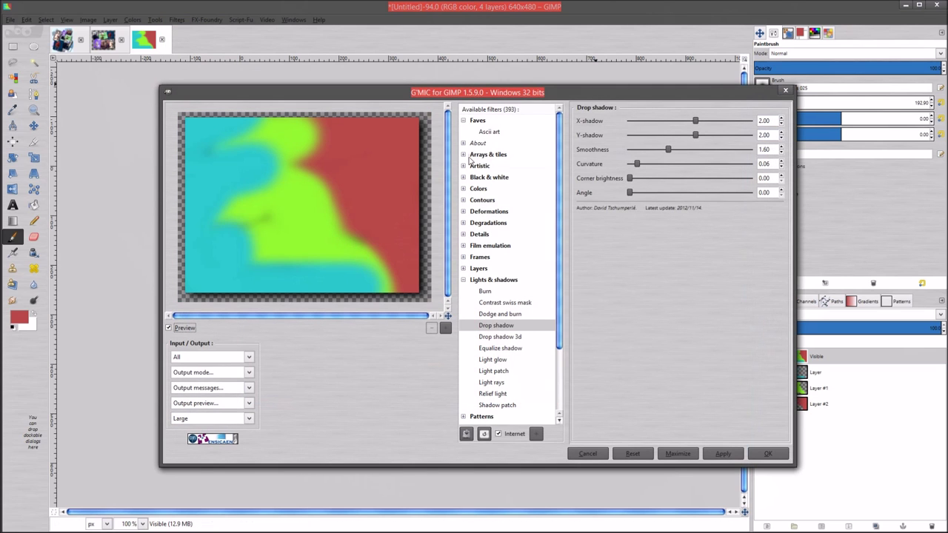
pyautogui.click(464, 154)
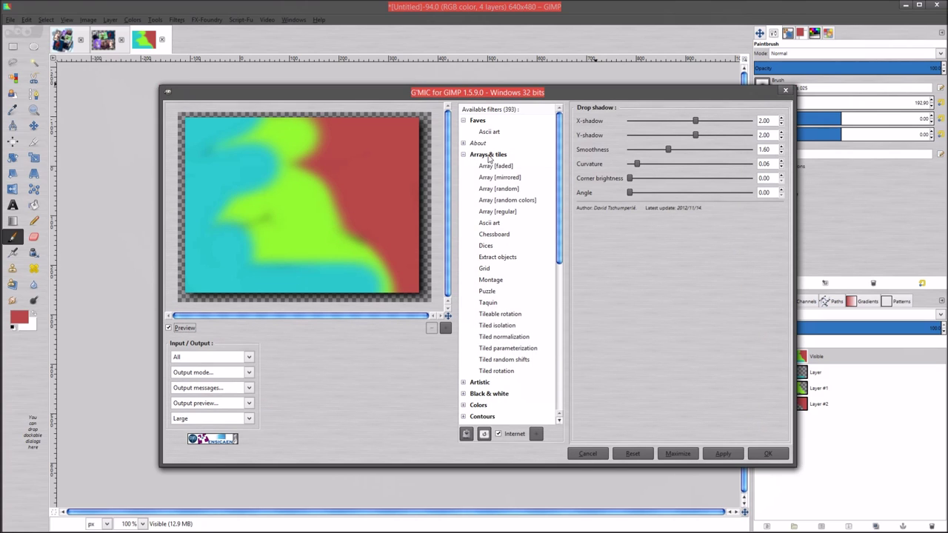
pyautogui.click(510, 260)
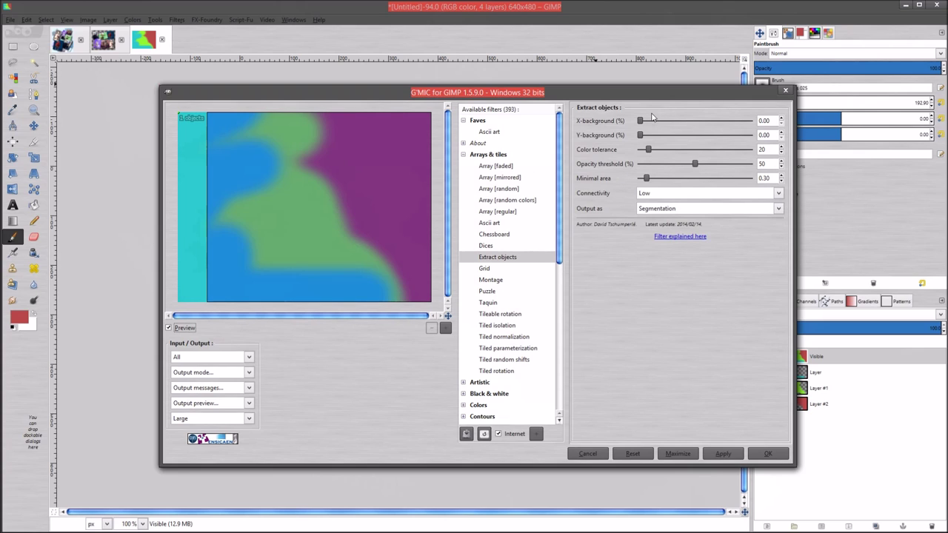
# Try an X-background of 16.22% and a Y-background of 10% for Extract objects, and return both to 0
pyautogui.moveTo(641, 121); pyautogui.dragTo(658, 120)
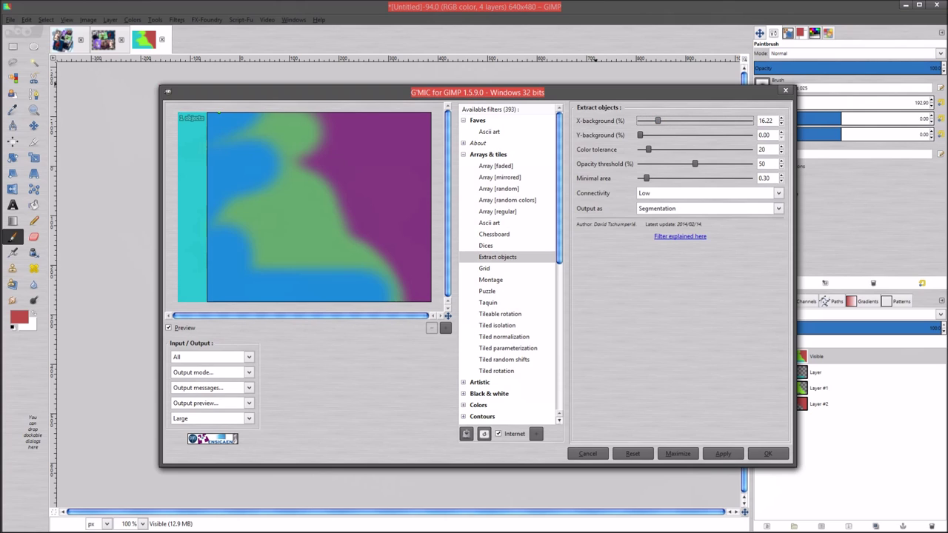
pyautogui.click(655, 135)
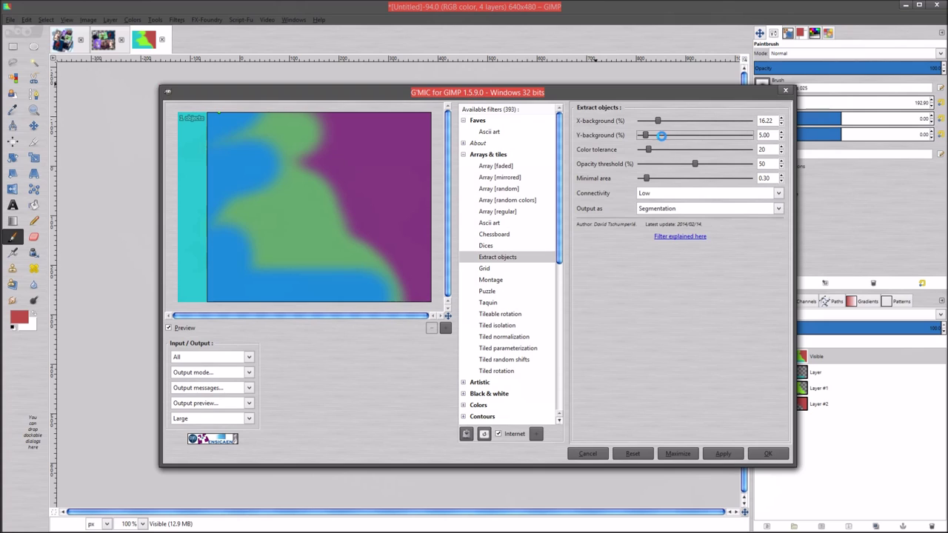
pyautogui.click(663, 140)
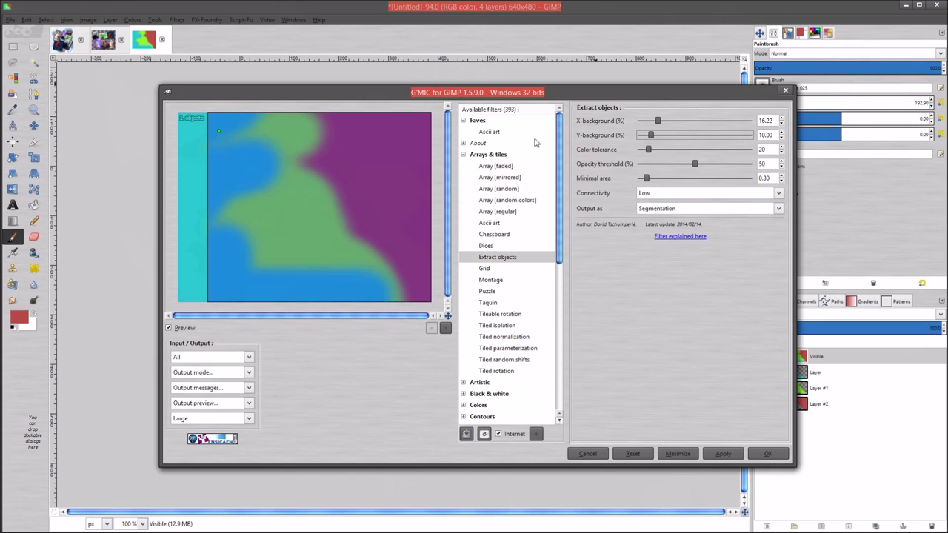
pyautogui.moveTo(657, 123); pyautogui.dragTo(615, 124)
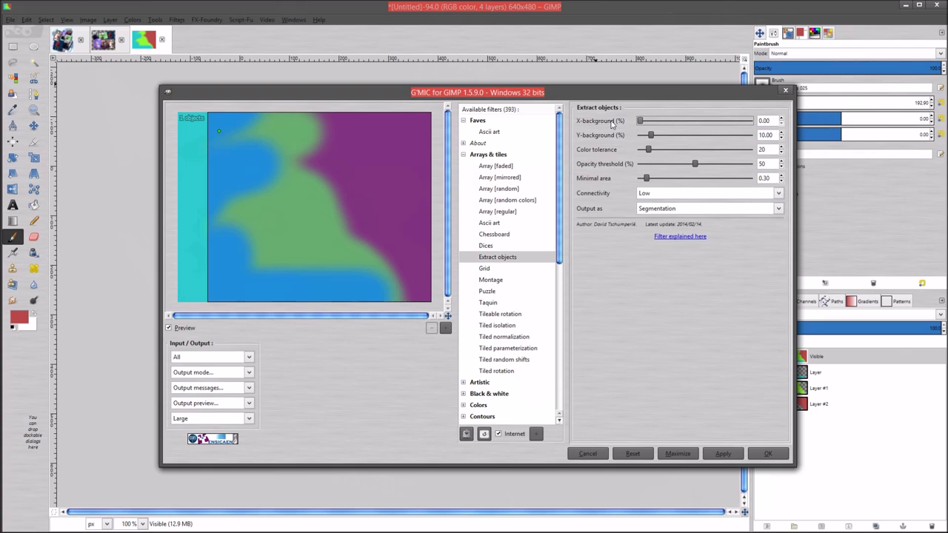
pyautogui.click(634, 137)
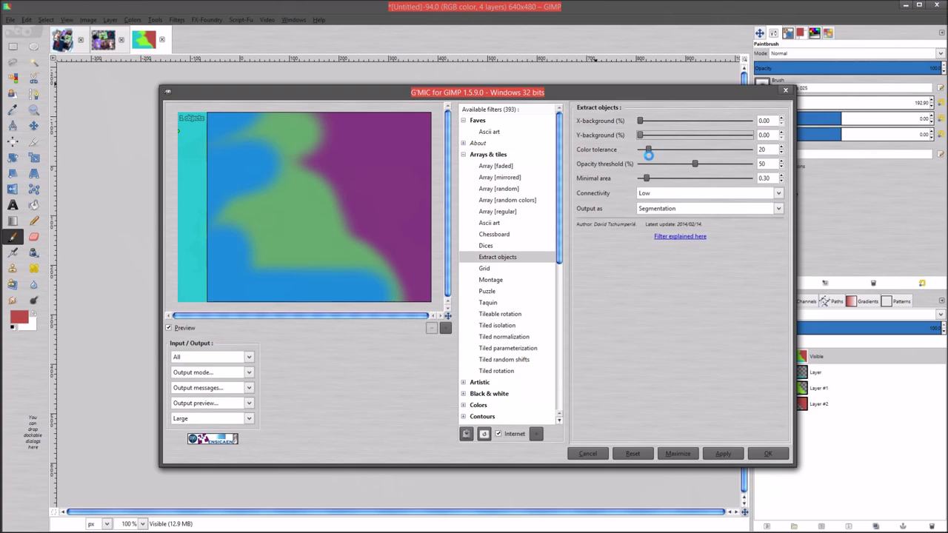
# Set the filter's color tolerance to 48 and minimal area to 0.45, with Low connectivity and Segmentation output
pyautogui.moveTo(649, 149); pyautogui.dragTo(659, 148)
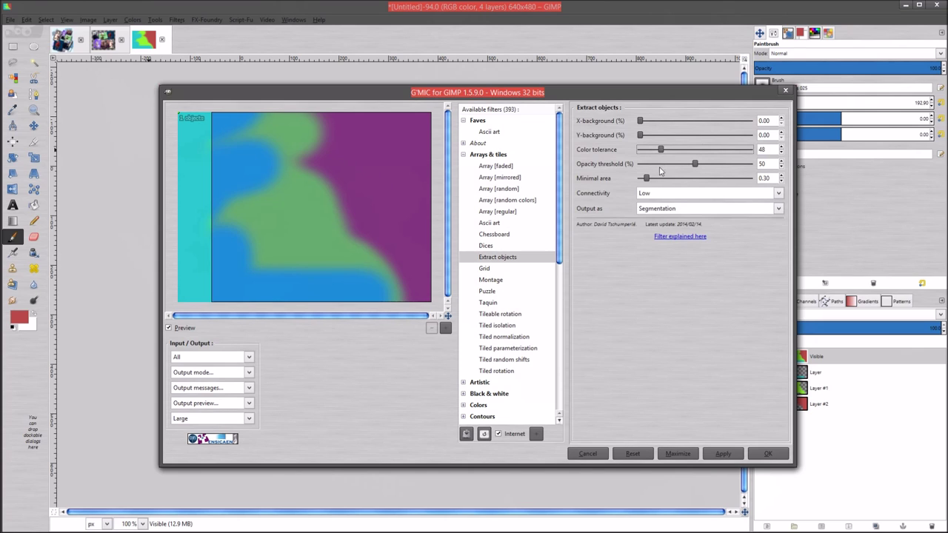
pyautogui.moveTo(646, 179); pyautogui.dragTo(652, 179)
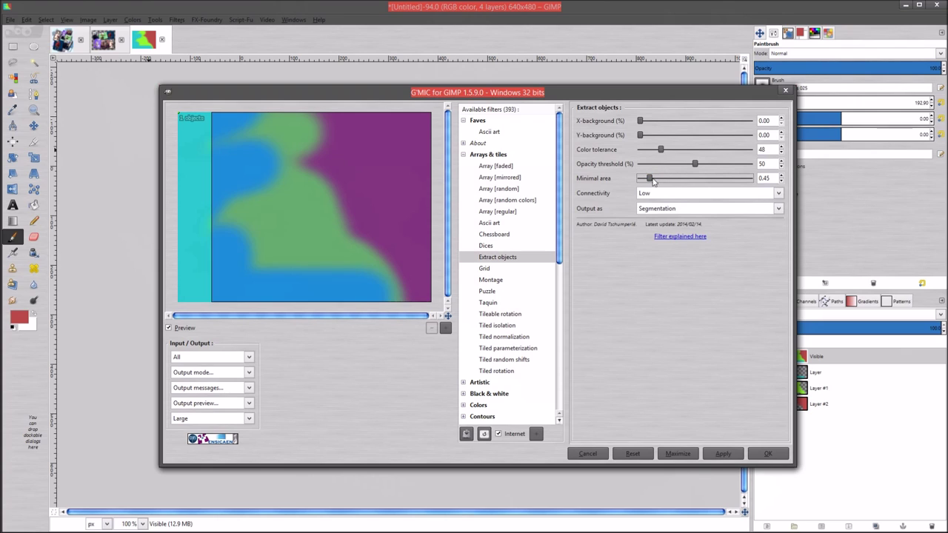
pyautogui.click(713, 196)
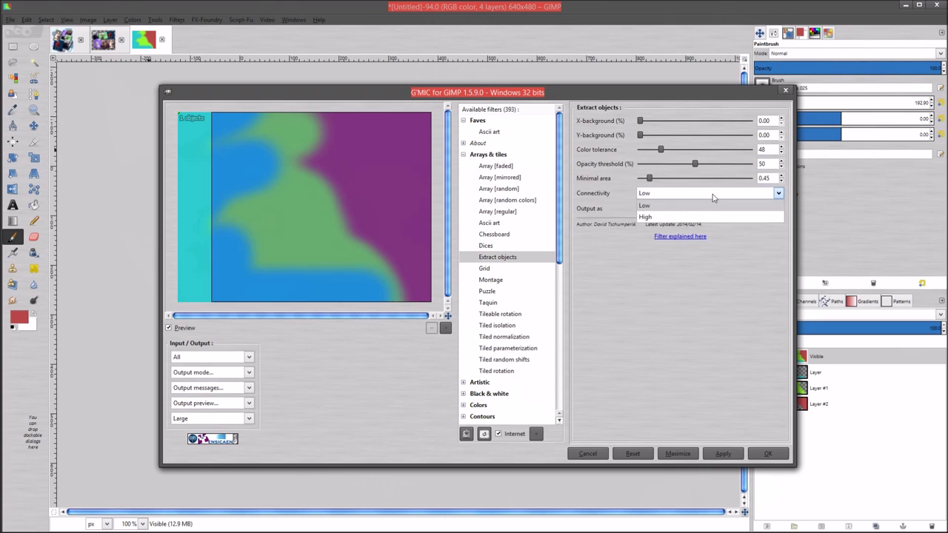
pyautogui.click(676, 203)
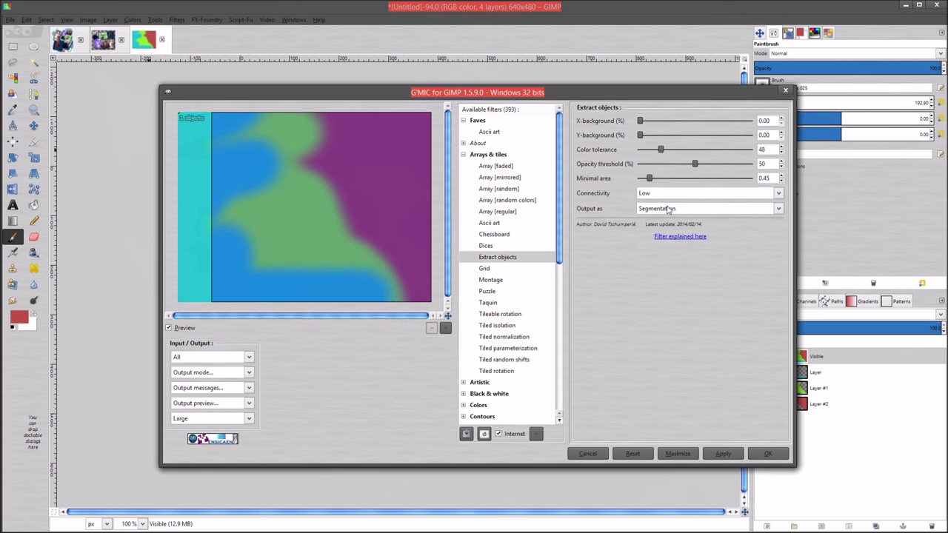
pyautogui.click(719, 211)
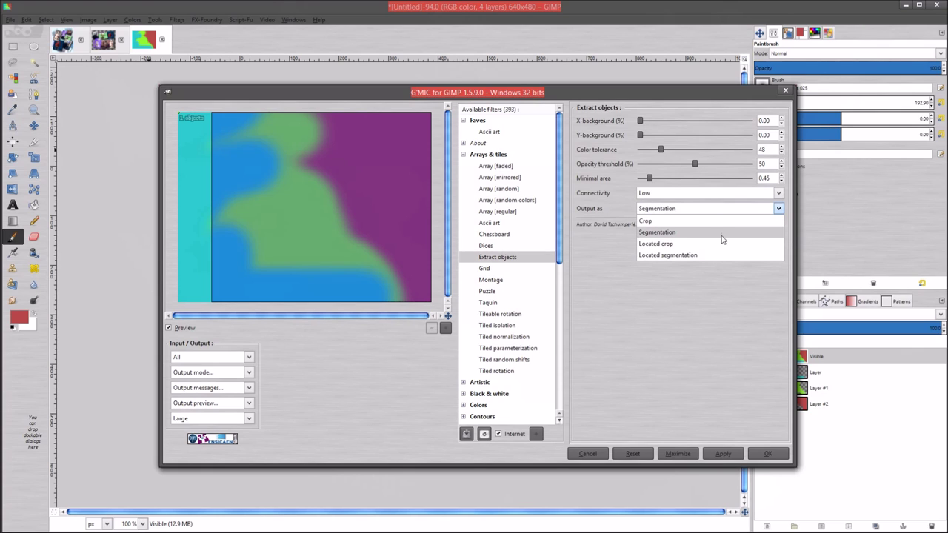
pyautogui.click(711, 234)
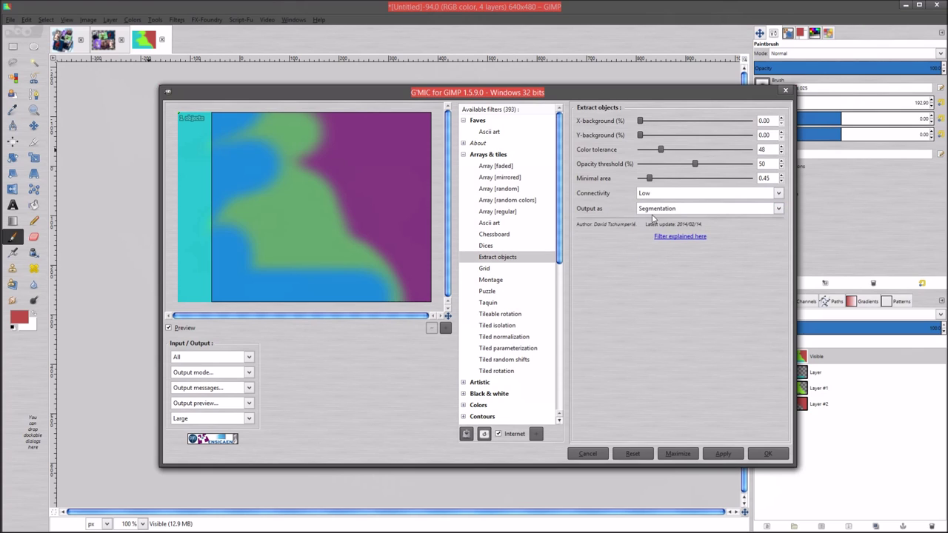
# Apply the Extract objects filter with Segmentation output to all layers and close G'MIC
pyautogui.click(692, 211)
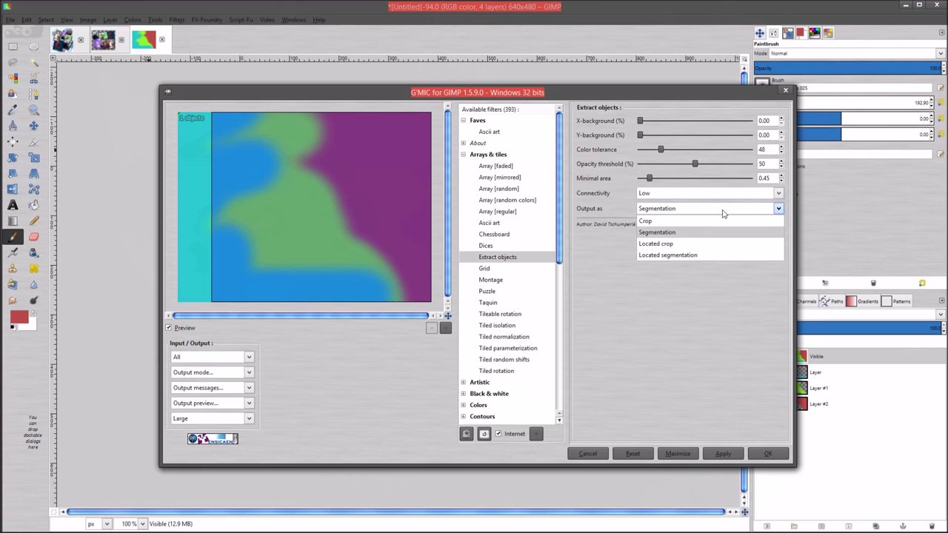
pyautogui.click(672, 233)
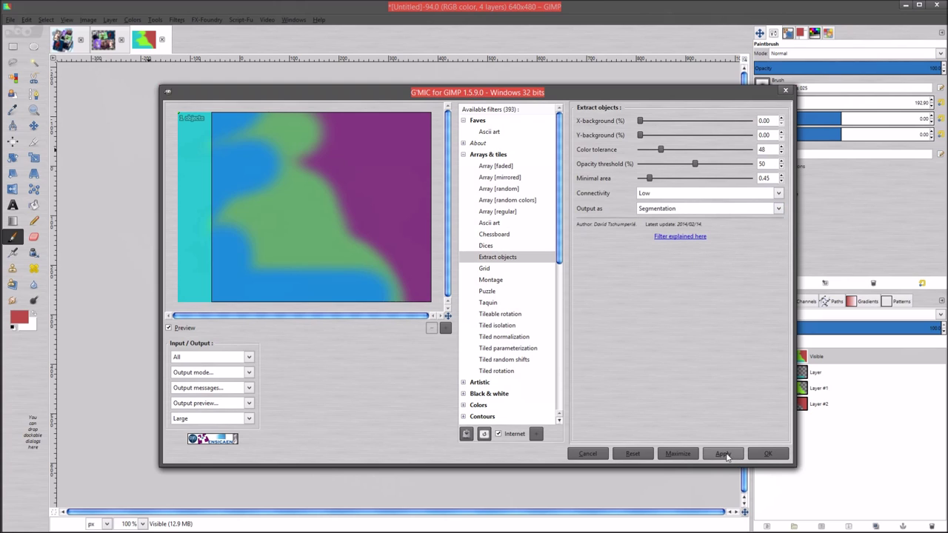
pyautogui.click(723, 454)
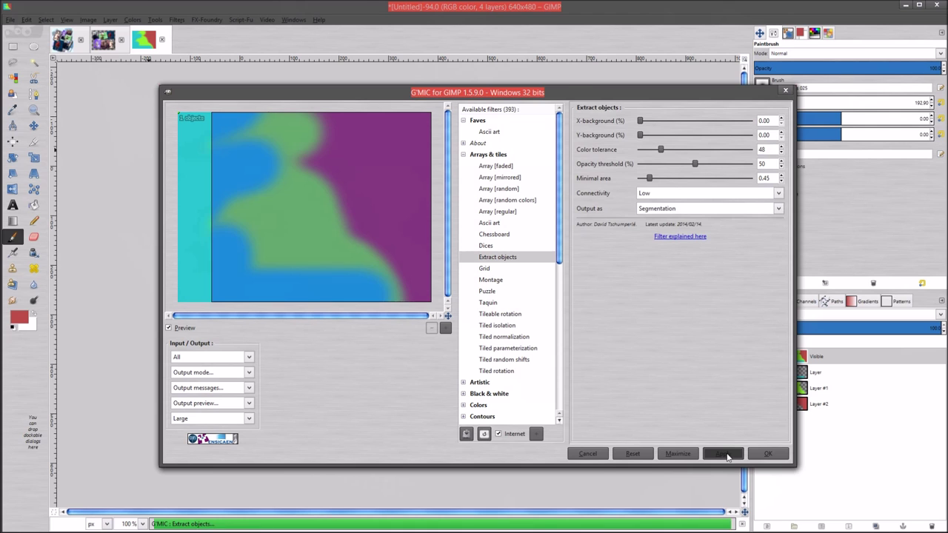
pyautogui.click(786, 91)
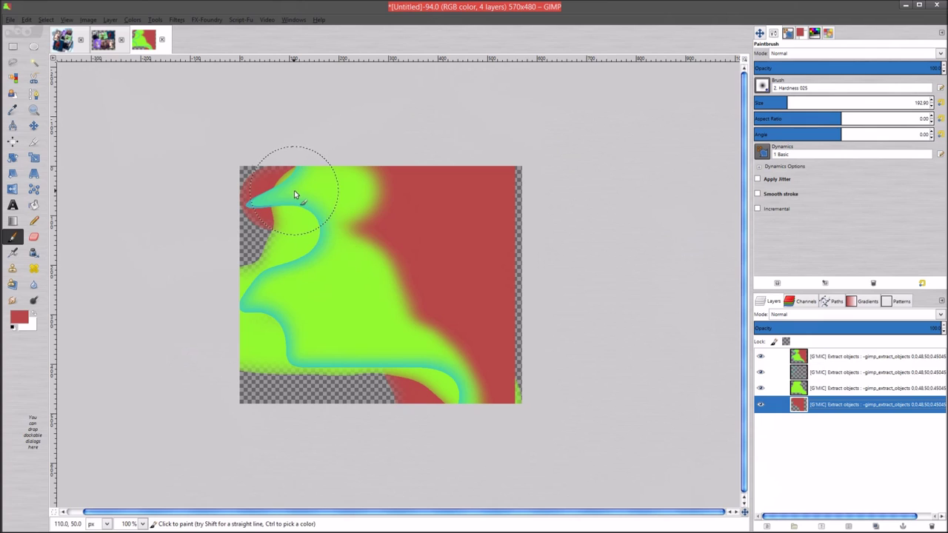
# Hide the three lower extracted layers and select the top one to examine its contents on its own
pyautogui.click(760, 388)
pyautogui.click(760, 372)
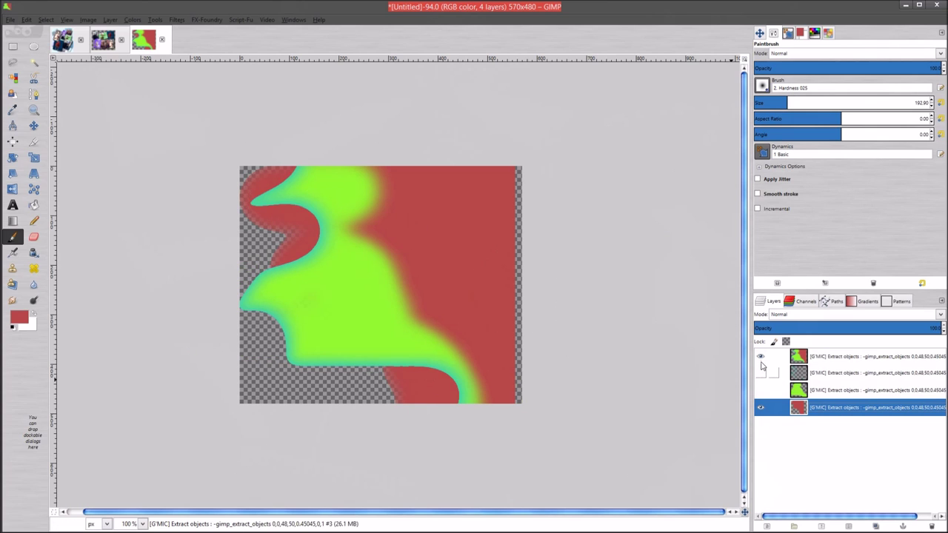
pyautogui.click(760, 411)
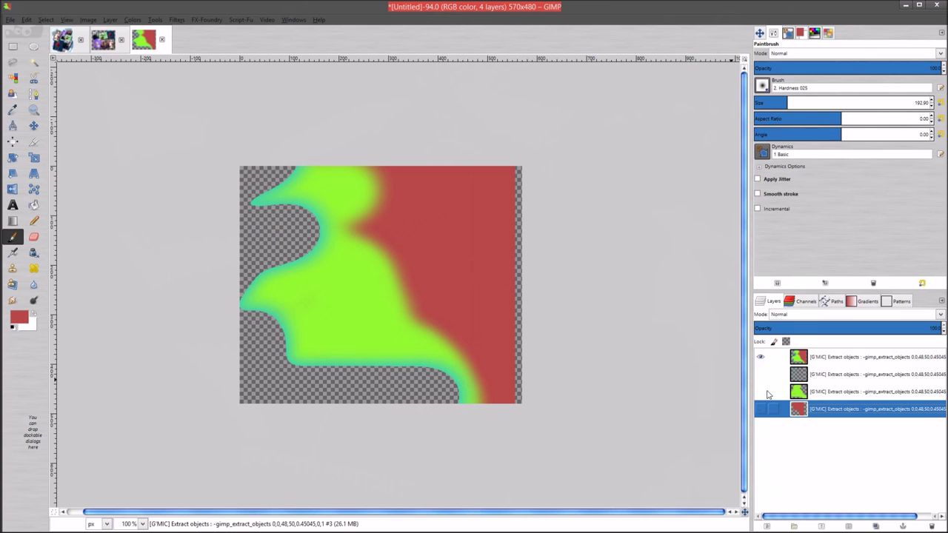
pyautogui.click(844, 358)
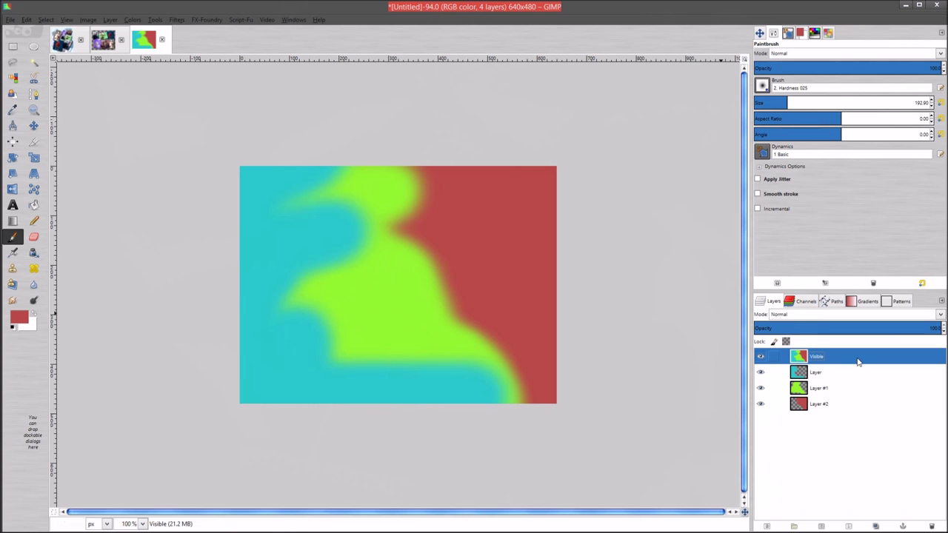
# Show G'MIC again for the merged Visible layer and choose the Grid filter
pyautogui.click(179, 20)
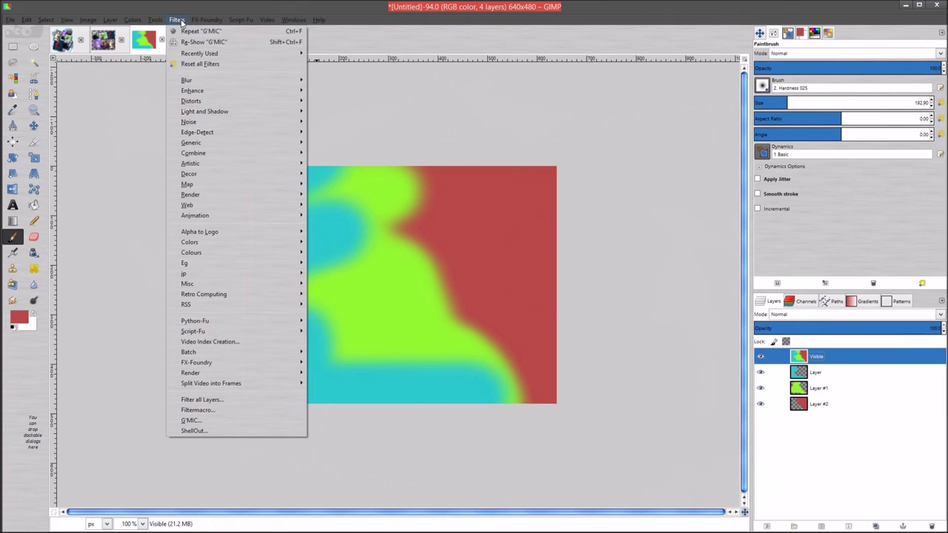
pyautogui.click(185, 43)
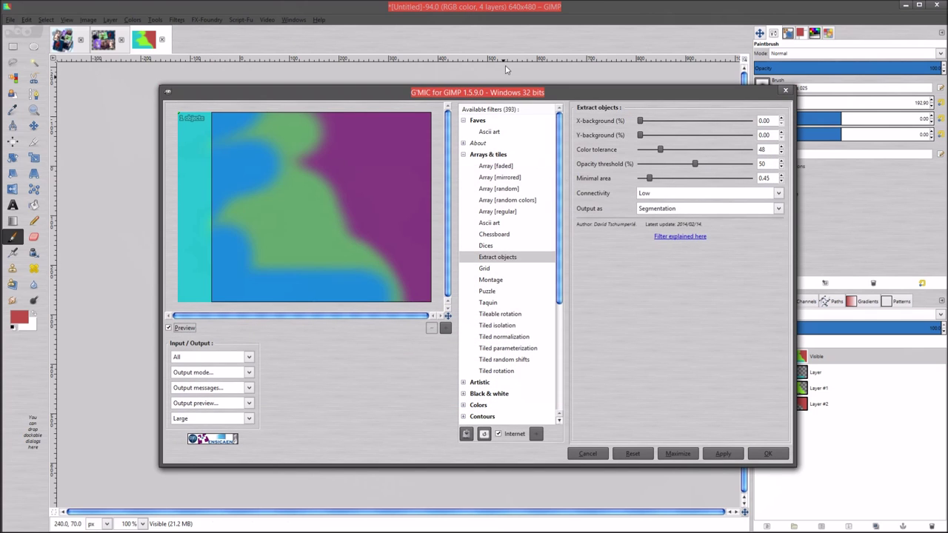
pyautogui.click(491, 273)
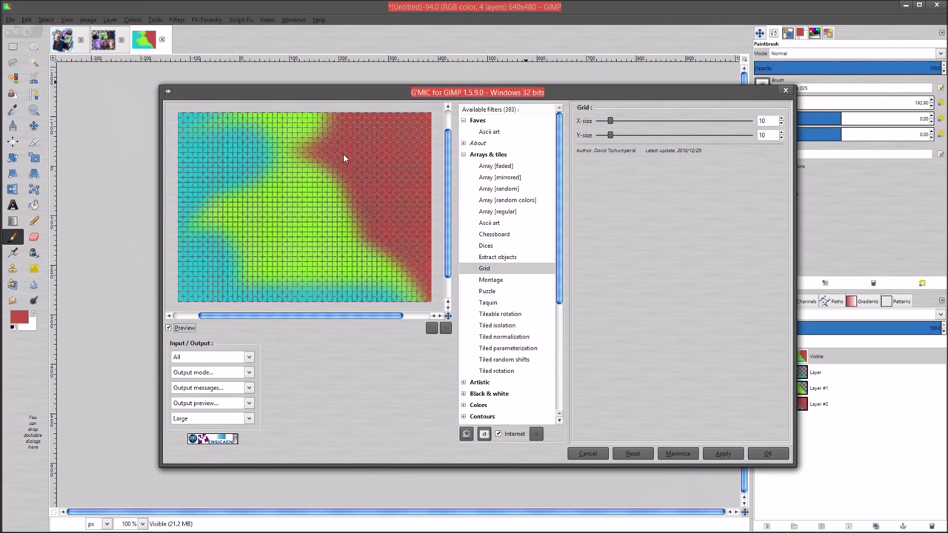
# Set G'MIC's input to Active (default) and output mode to New layer(s), and apply the 10 by 10 grid
pyautogui.click(249, 357)
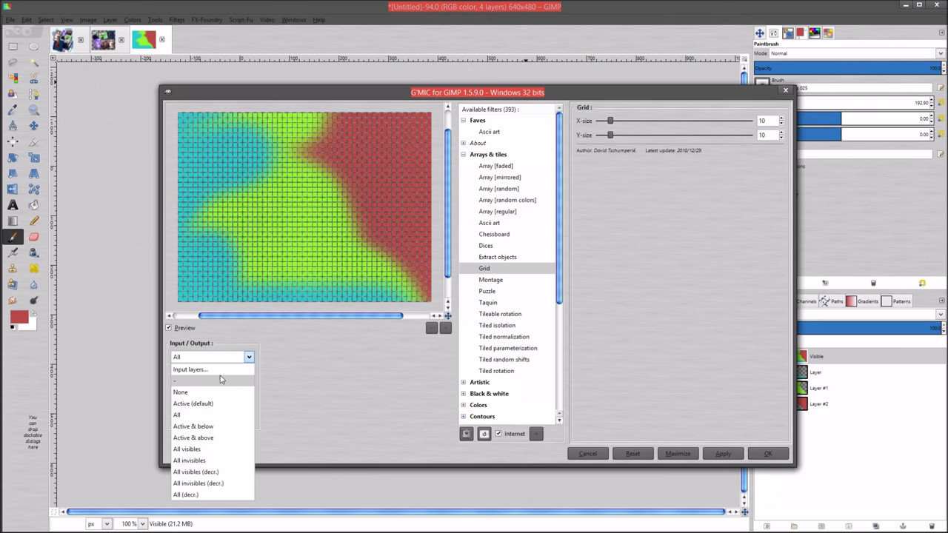
pyautogui.click(197, 403)
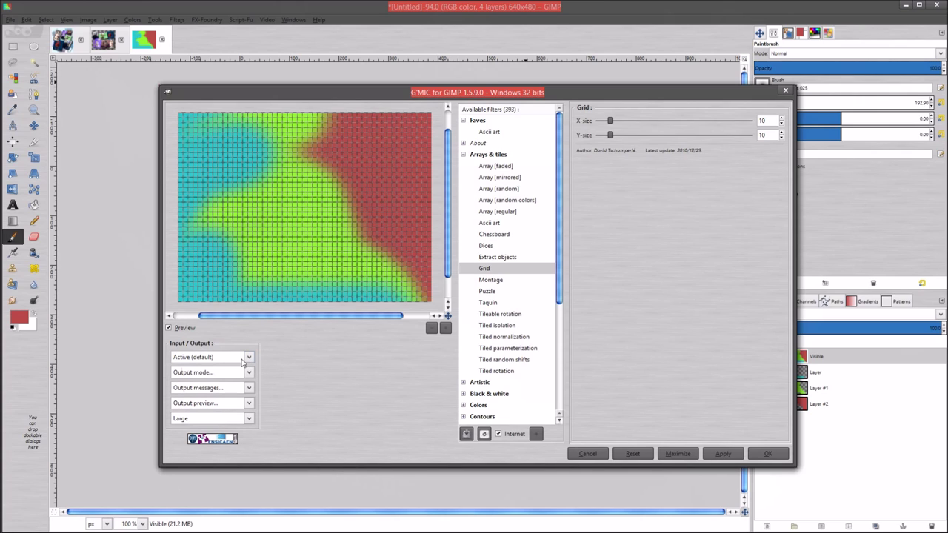
pyautogui.click(248, 372)
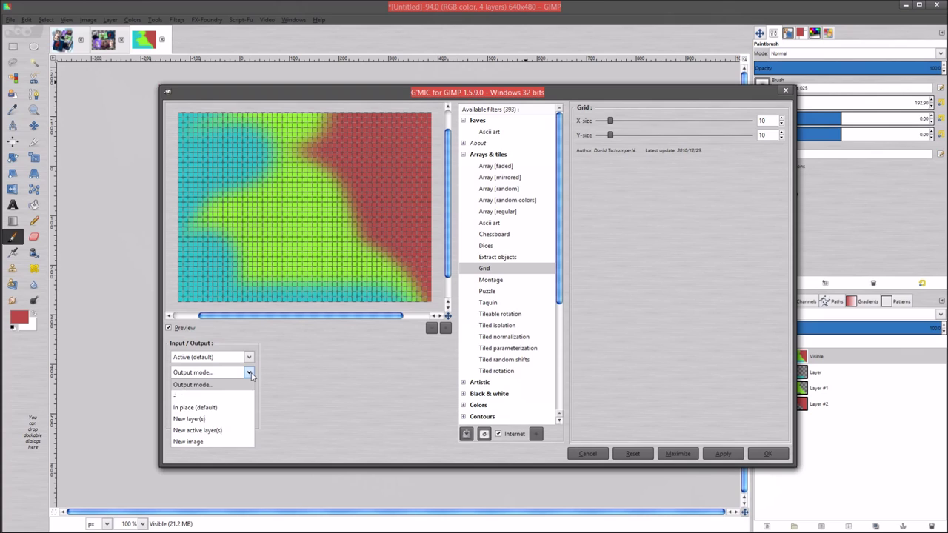
pyautogui.click(215, 419)
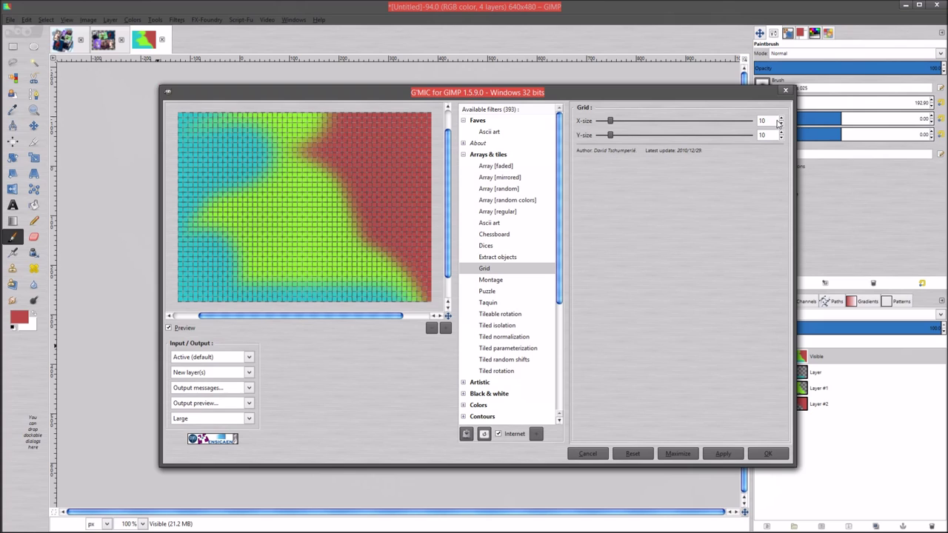
pyautogui.click(724, 455)
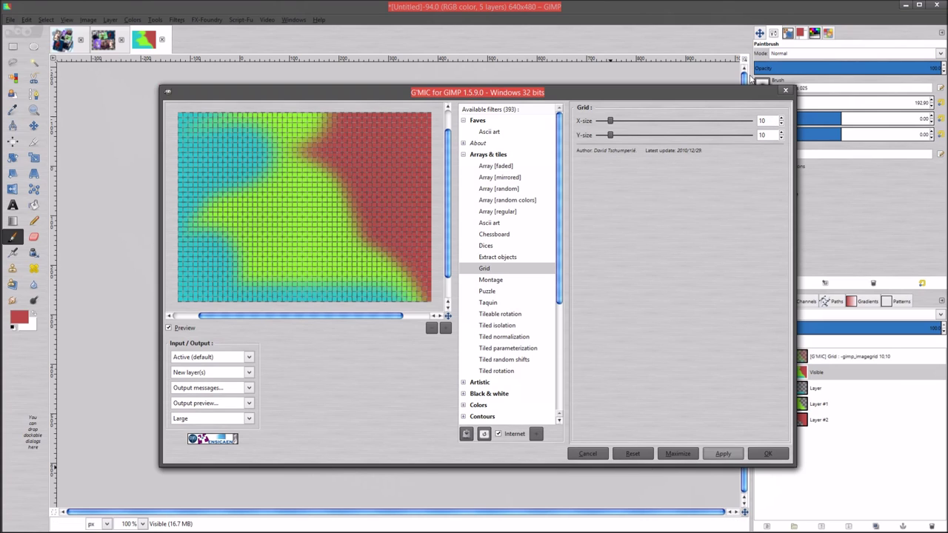
pyautogui.click(785, 90)
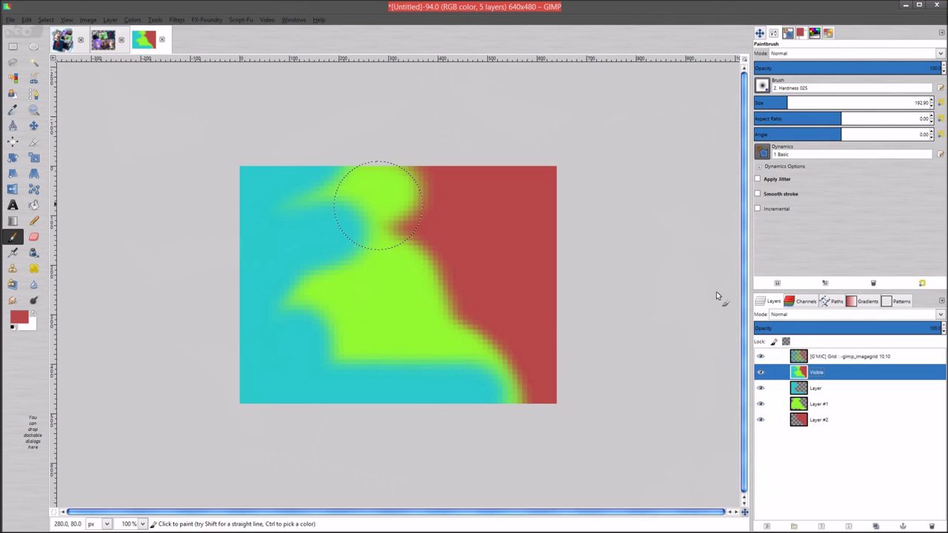
# Hide the layers below the grid layer, toggle the Visible layer to compare them, and undo back to the three painted layers
pyautogui.moveTo(761, 372); pyautogui.dragTo(761, 420)
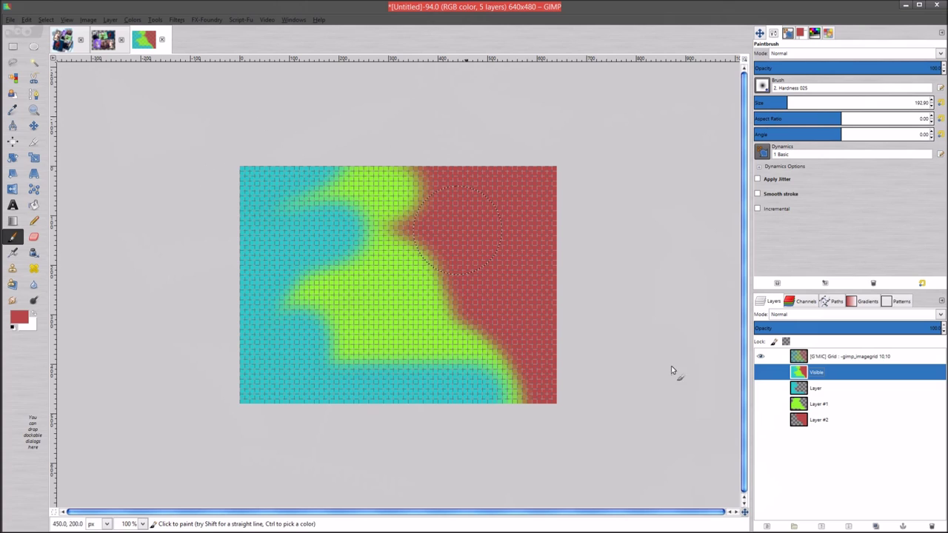
pyautogui.click(822, 374)
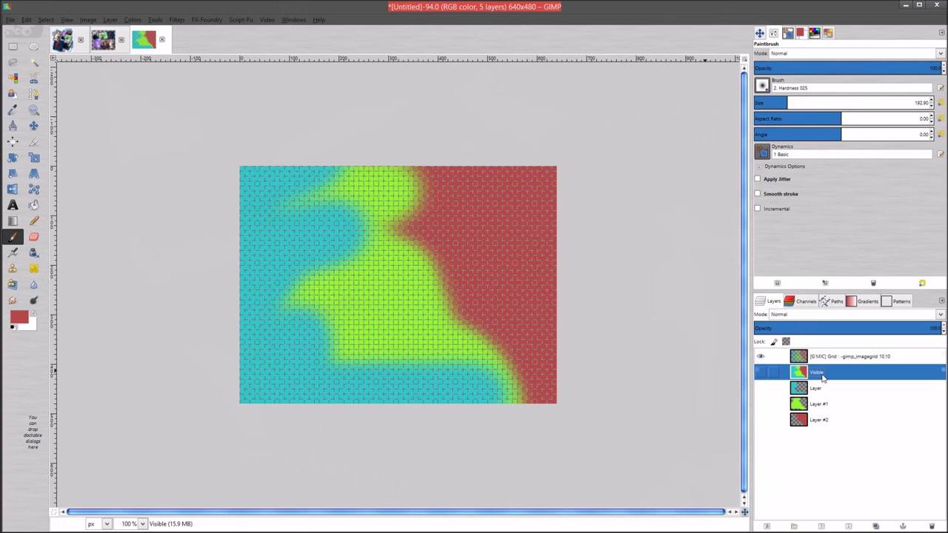
pyautogui.click(761, 372)
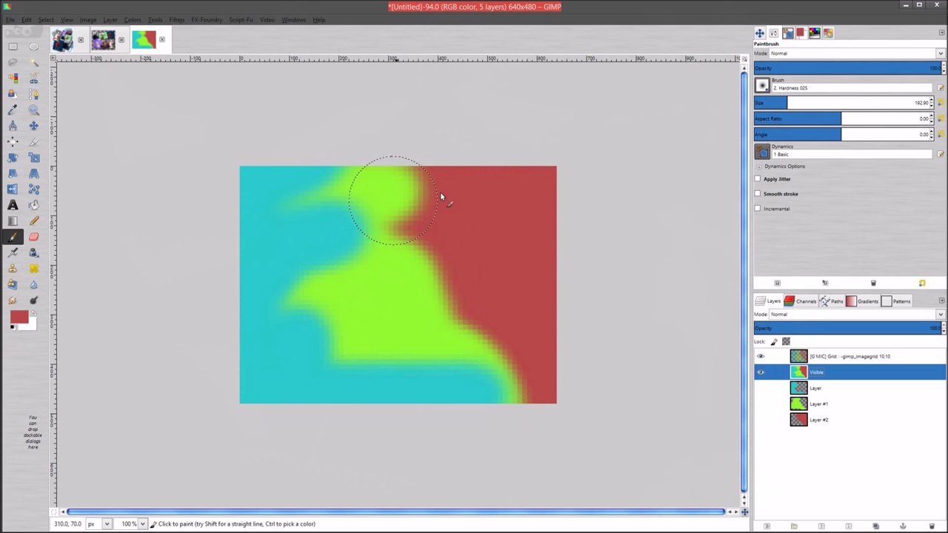
pyautogui.click(792, 358)
pyautogui.click(761, 357)
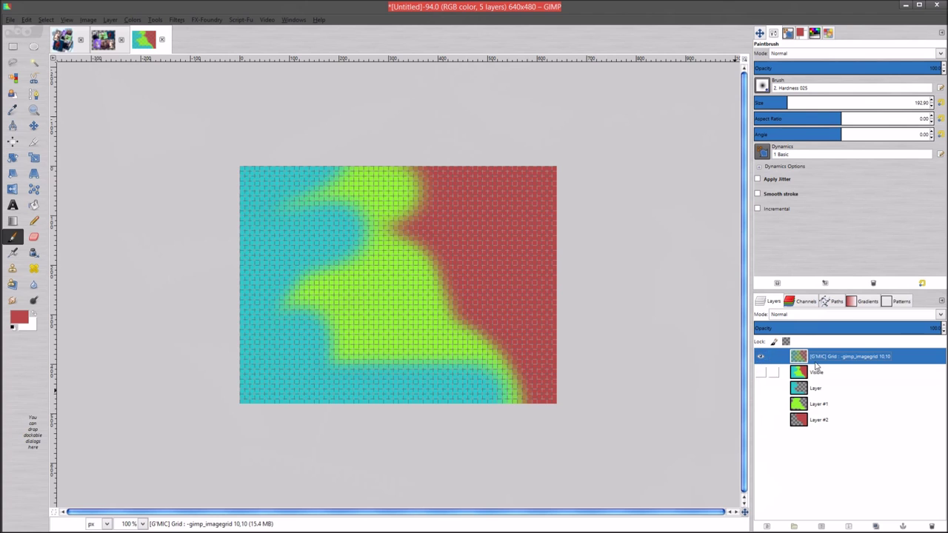
pyautogui.moveTo(859, 328); pyautogui.dragTo(944, 333)
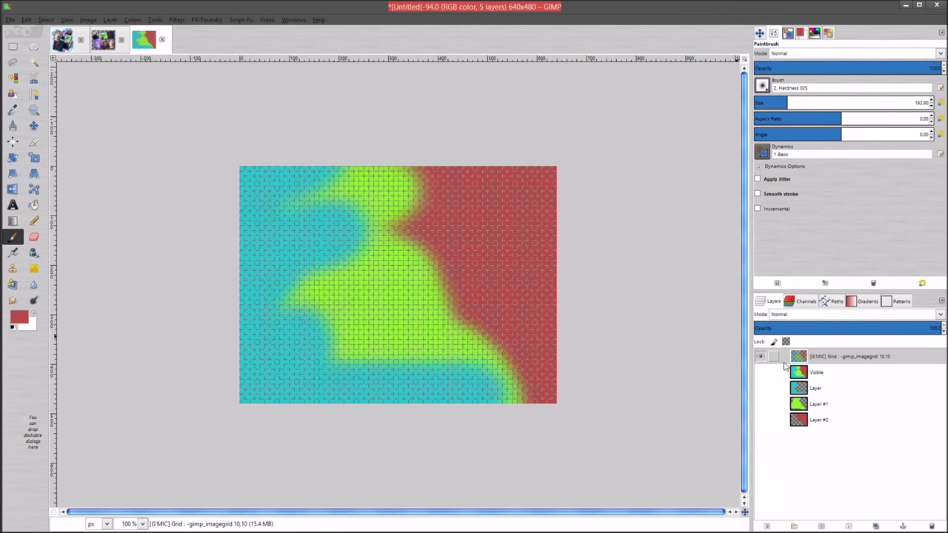
pyautogui.click(761, 372)
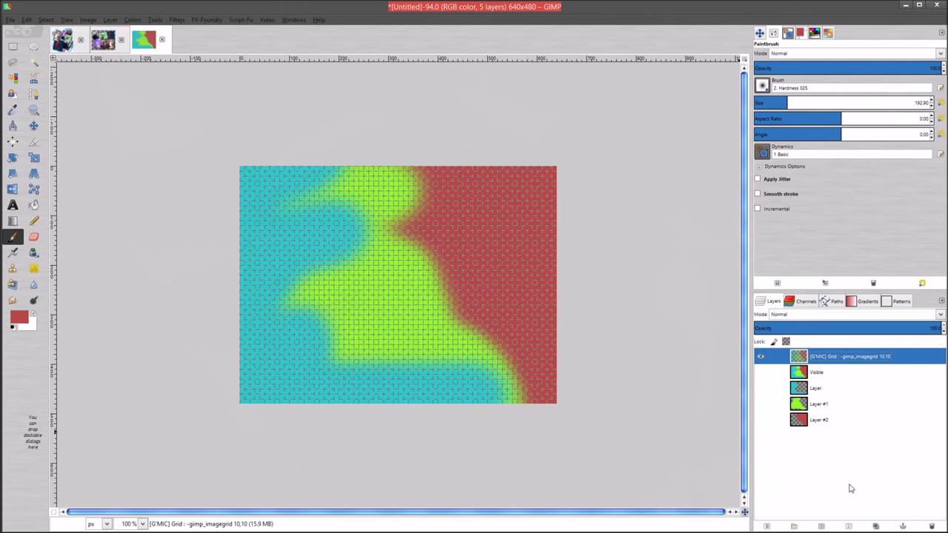
pyautogui.hotkey('ctrl', 'z')
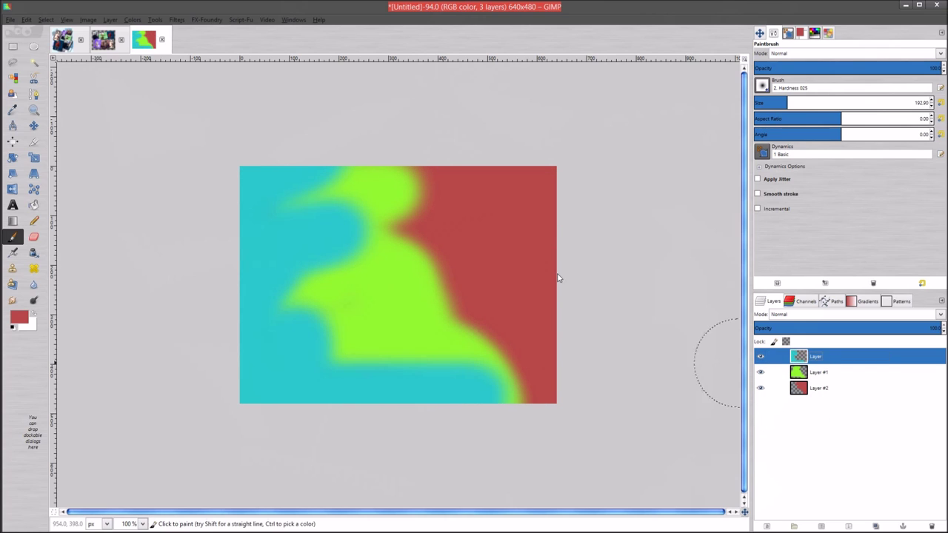
# Preview G'MIC's Grid and Montage filters on the turquoise layer and leave without applying them
pyautogui.click(177, 20)
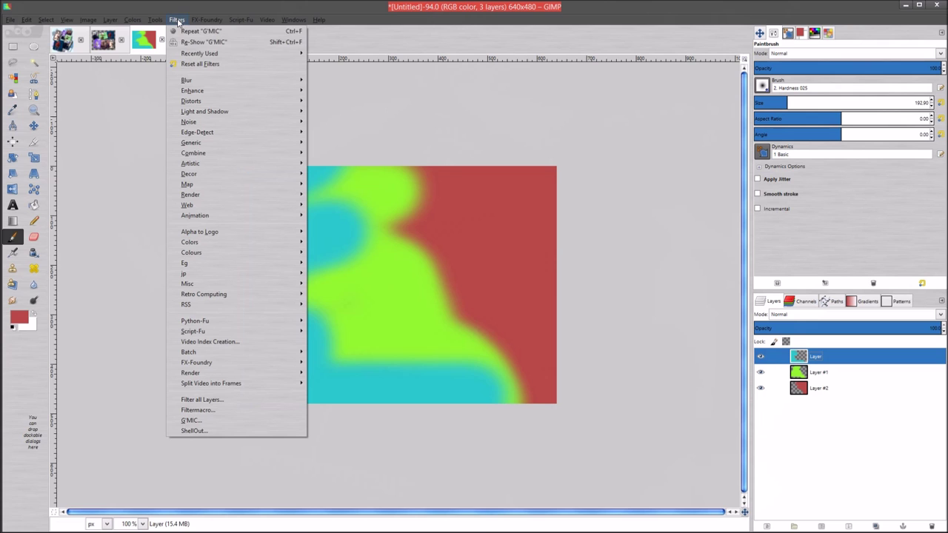
pyautogui.click(201, 42)
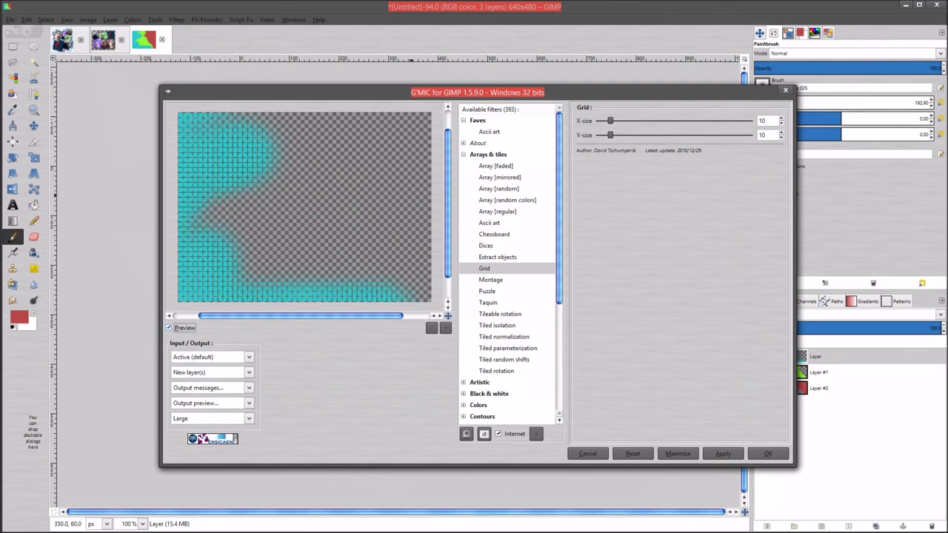
pyautogui.moveTo(337, 321); pyautogui.dragTo(312, 321)
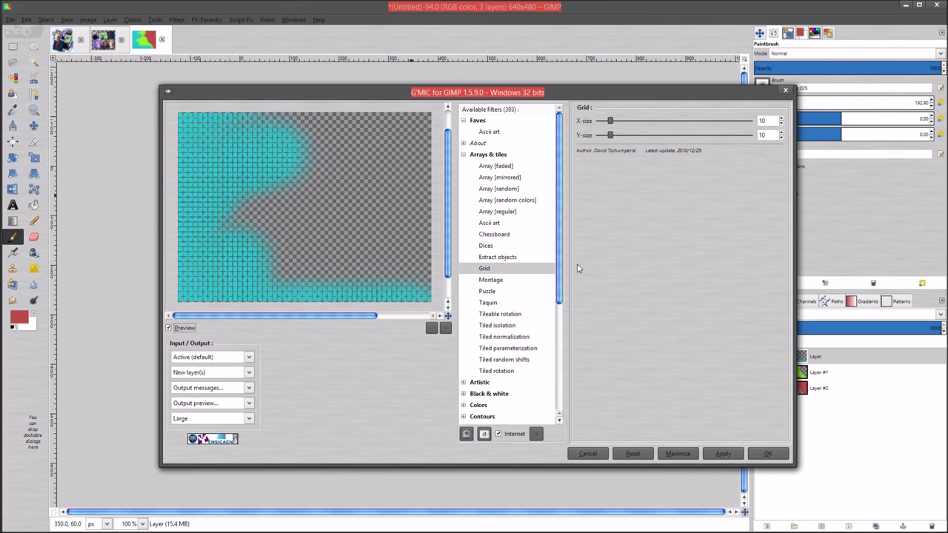
pyautogui.click(502, 283)
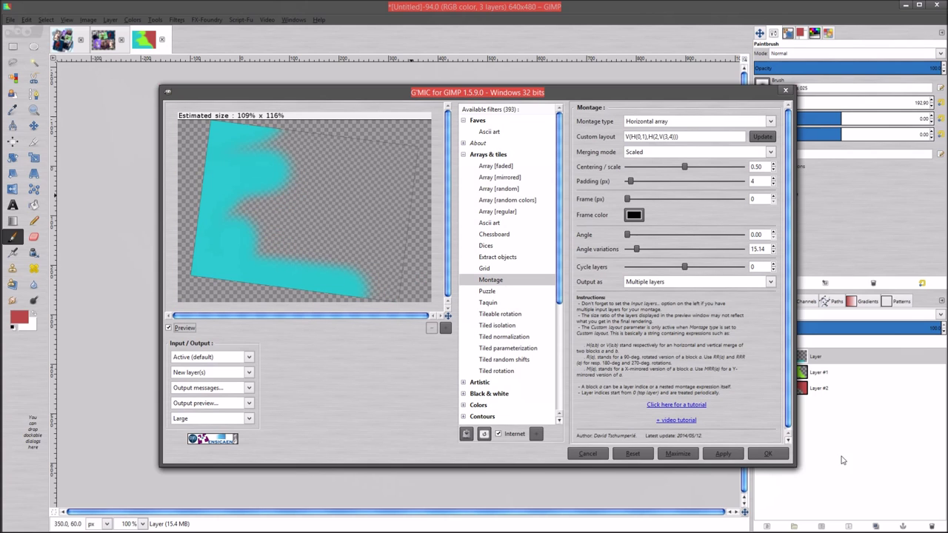
pyautogui.click(594, 454)
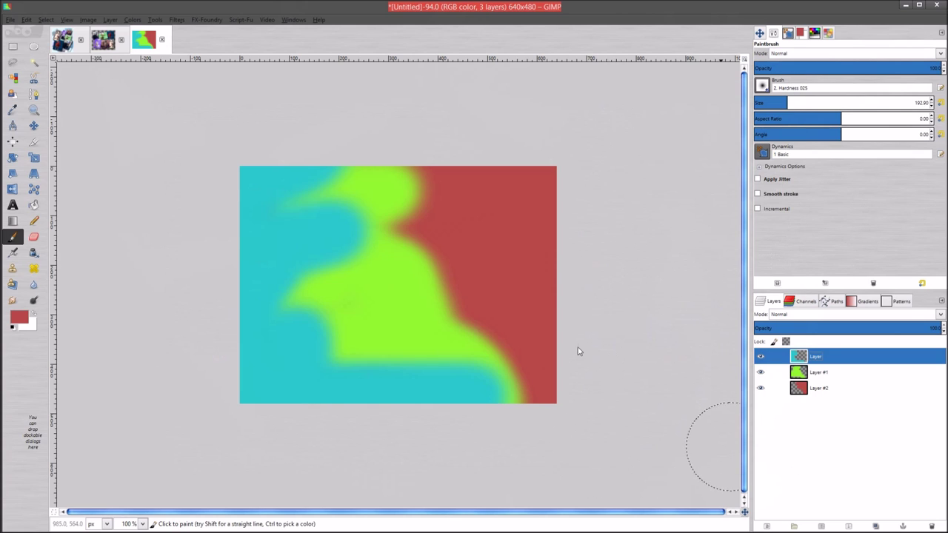
# Close the painted shapes image without saving and create a new image from the 1920 x 1080 template
pyautogui.click(164, 40)
pyautogui.click(479, 324)
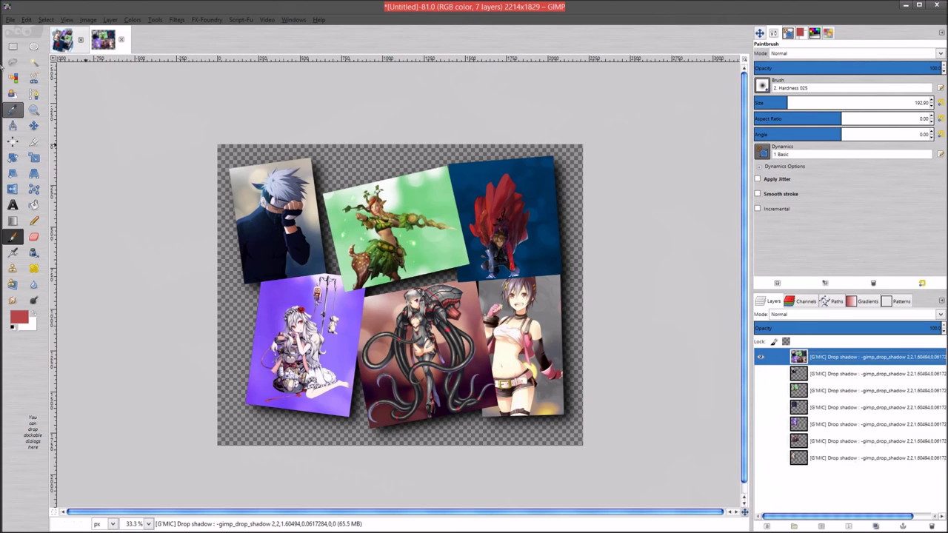
pyautogui.click(10, 20)
pyautogui.click(9, 21)
pyautogui.click(9, 21)
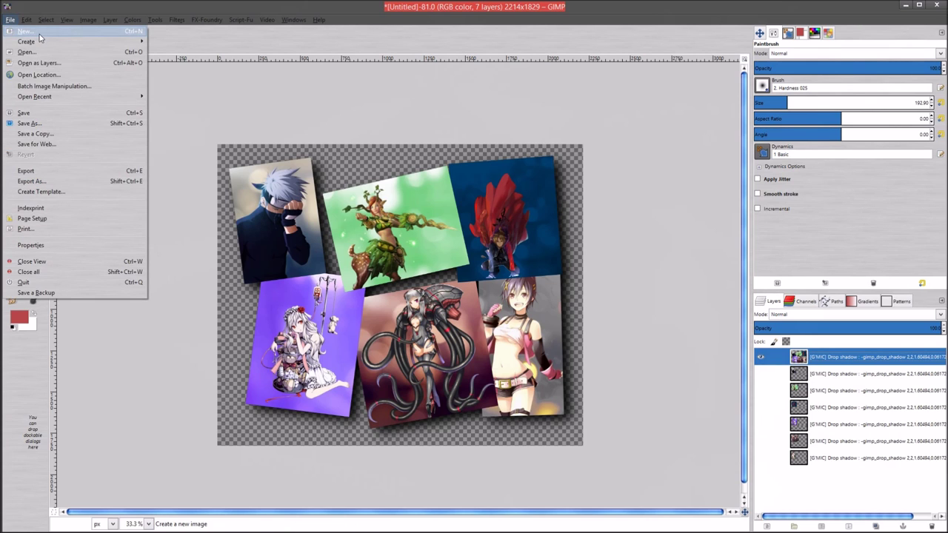
pyautogui.click(39, 33)
pyautogui.click(335, 104)
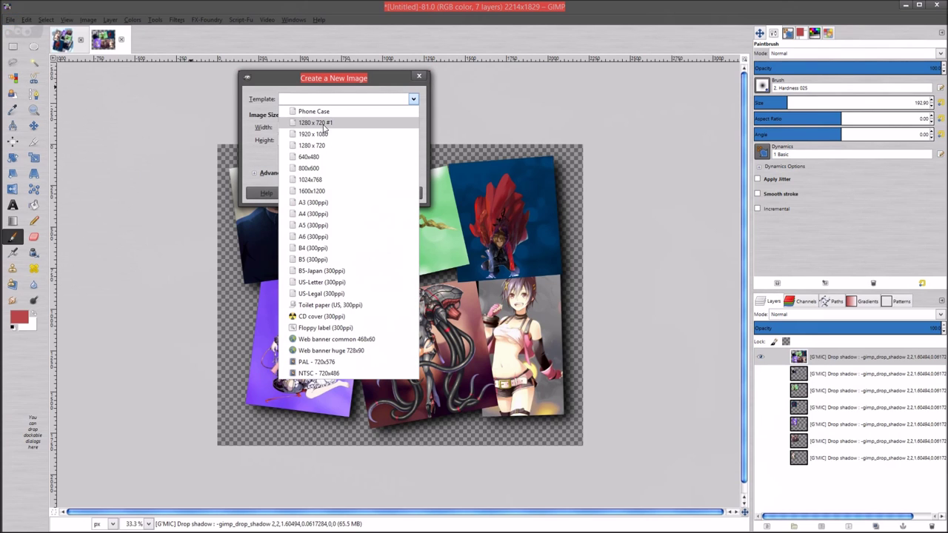
pyautogui.click(334, 135)
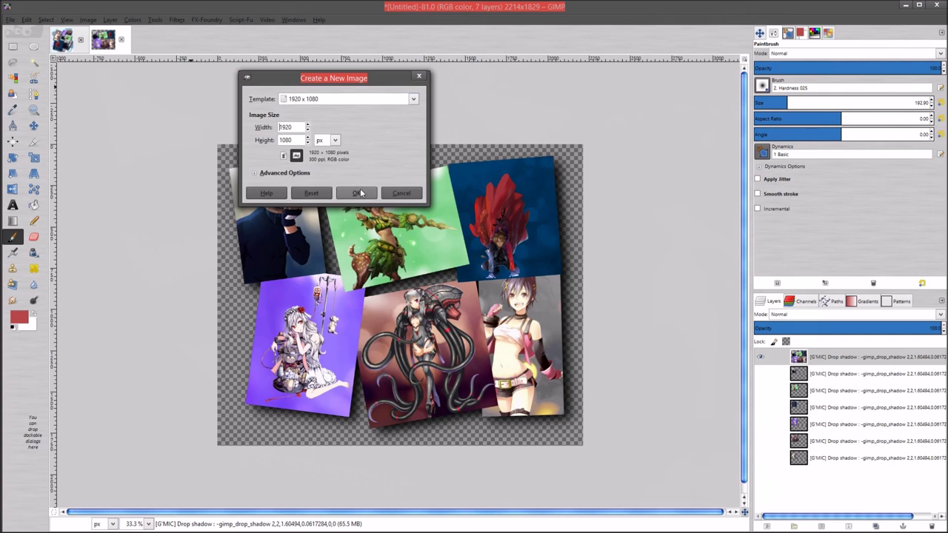
pyautogui.click(357, 194)
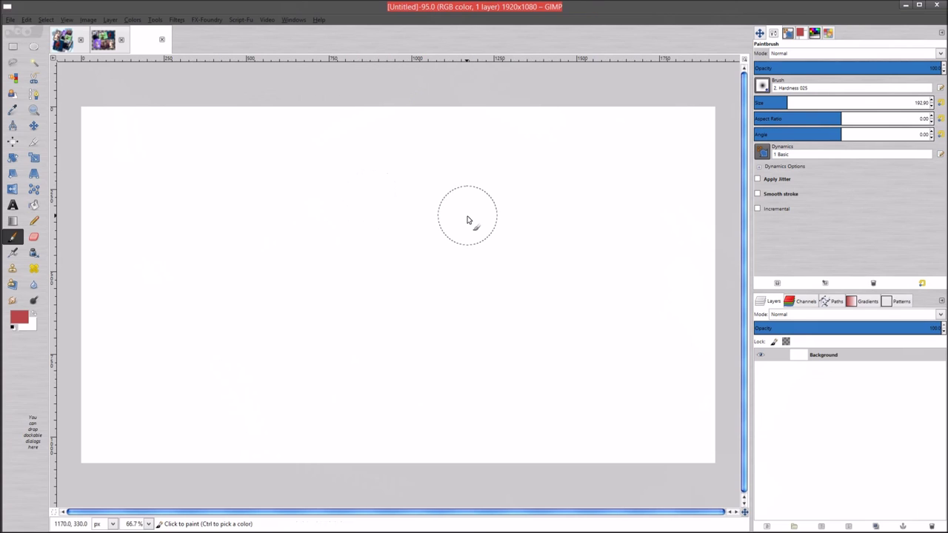
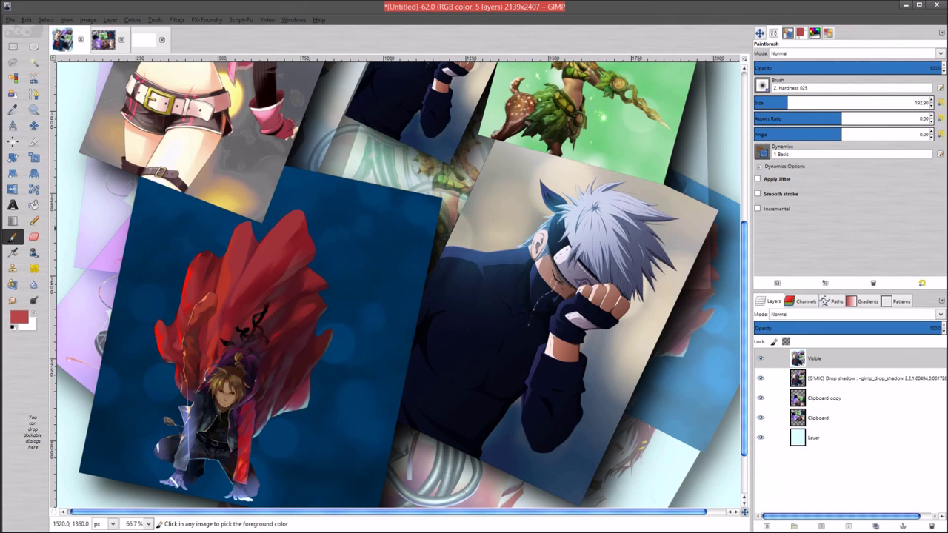
pyautogui.scroll(1, 561, 220)
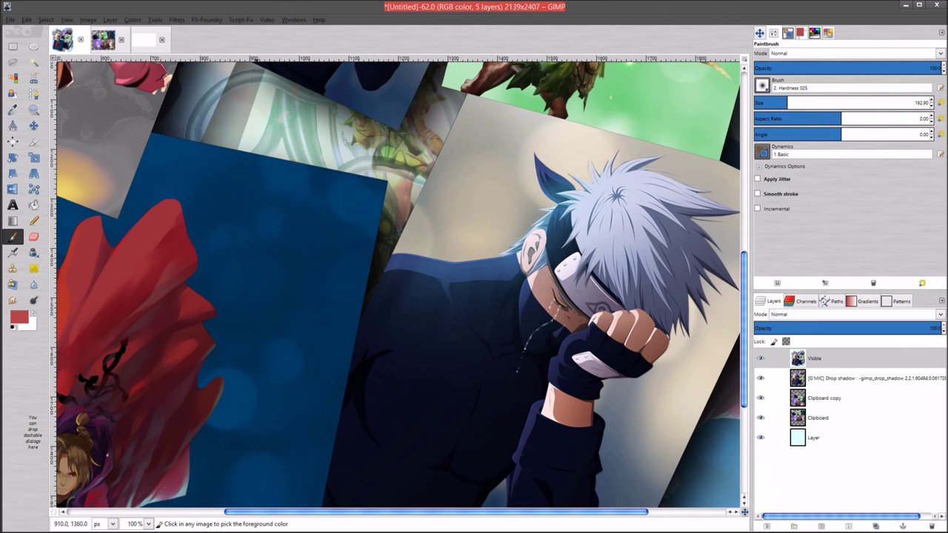
pyautogui.scroll(-2, 456, 245)
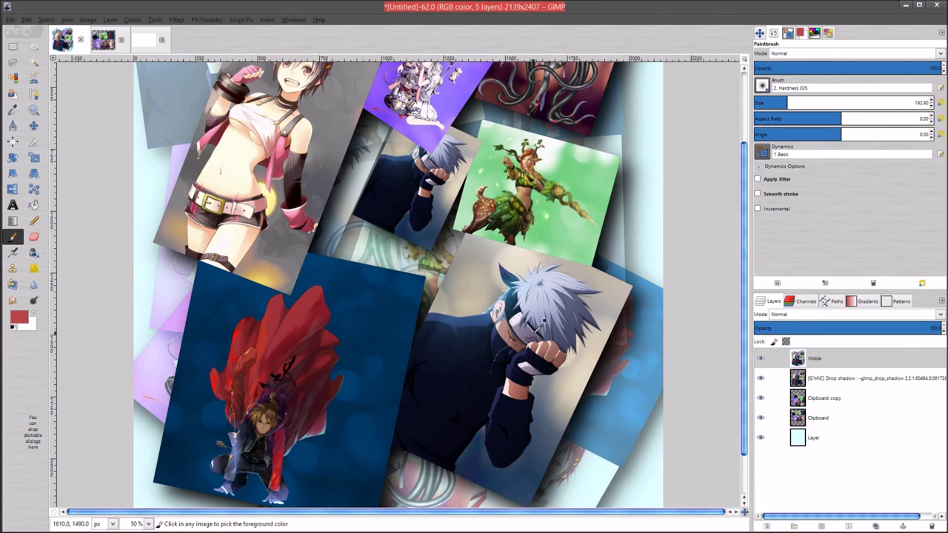
pyautogui.scroll(-1, 541, 326)
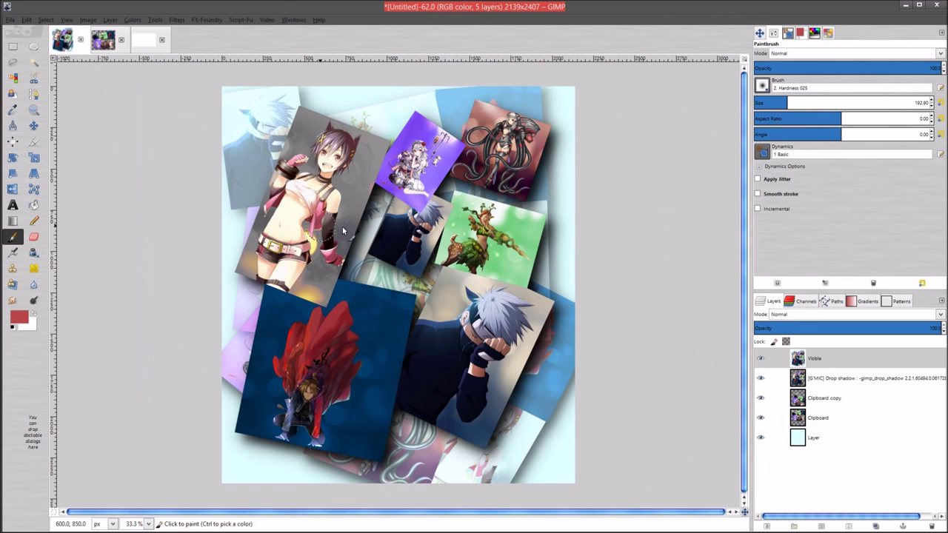
pyautogui.press('ctrl')
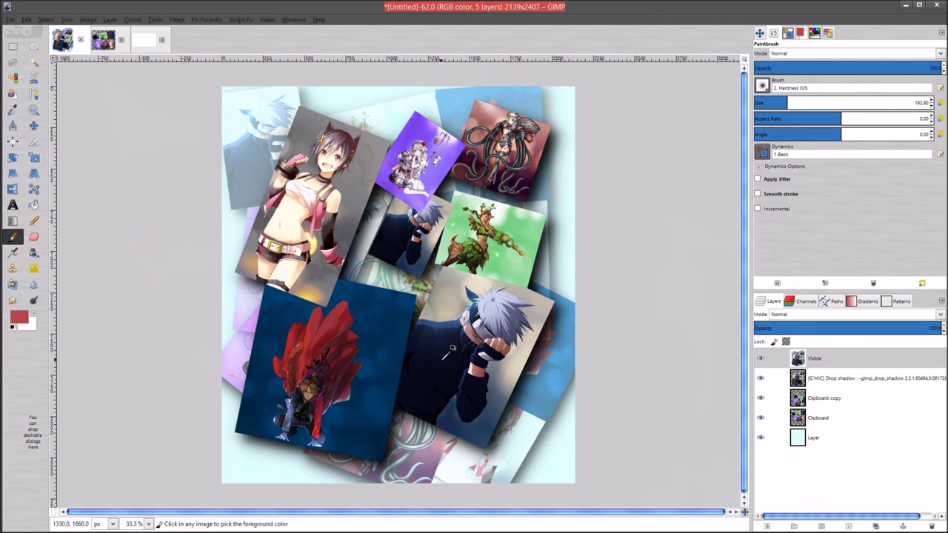
pyautogui.scroll(1, 448, 353)
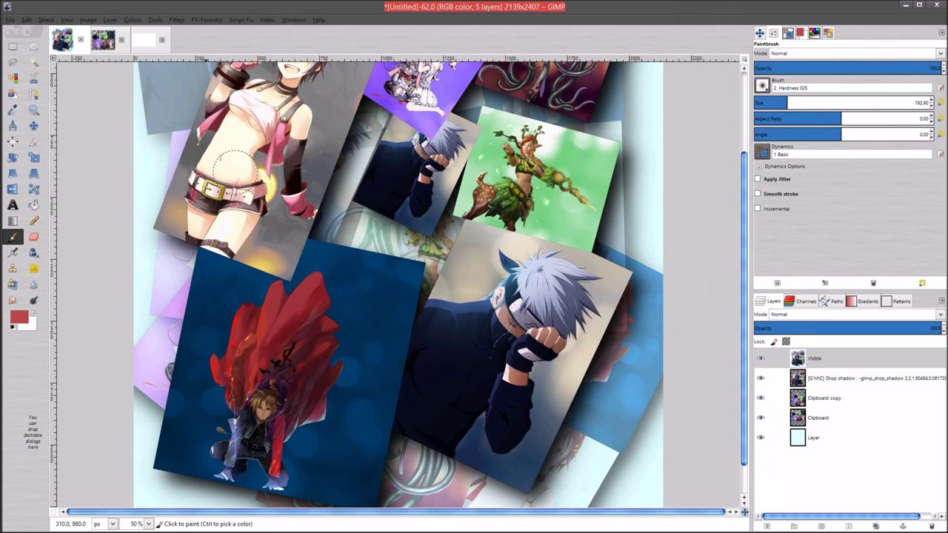
# Switch to the blank 1920 x 1080 image, start opening files as layers, and preview the images in the tutorial folder
pyautogui.click(140, 44)
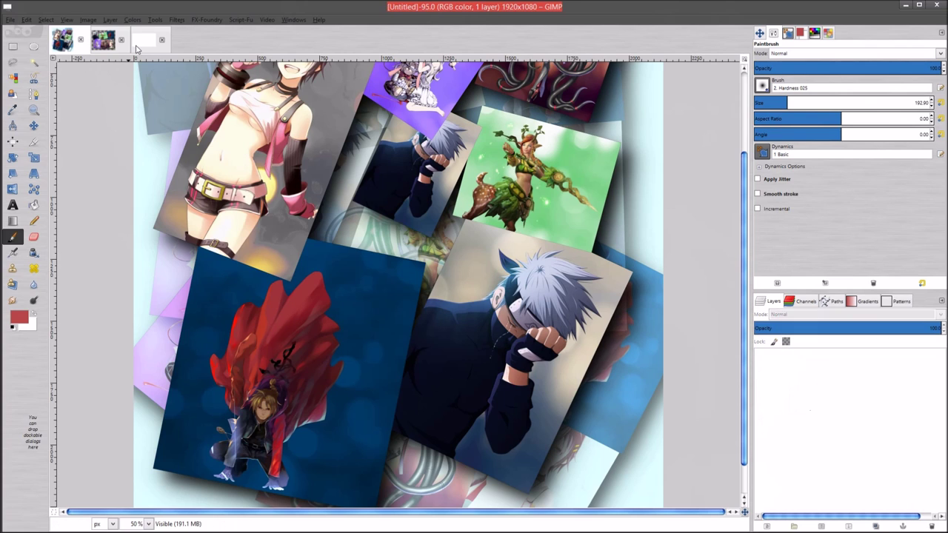
pyautogui.click(836, 356)
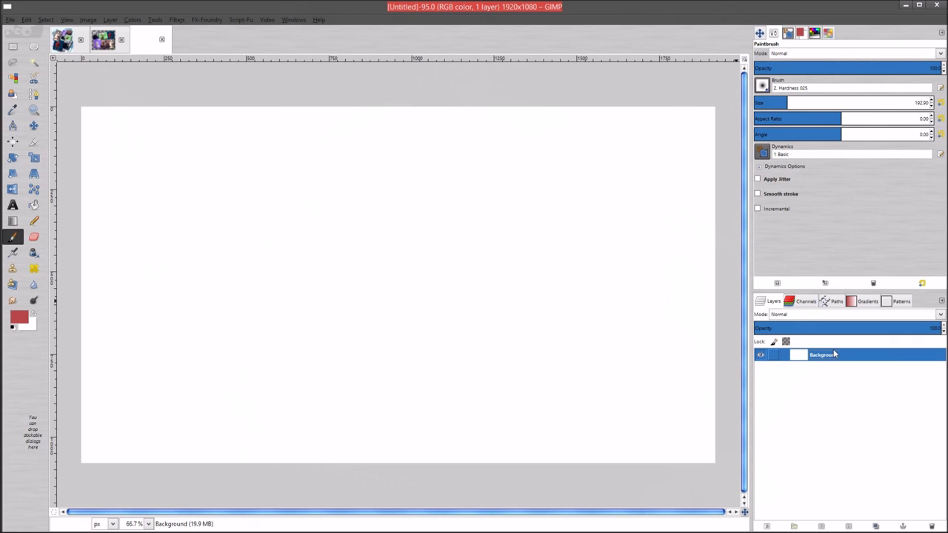
pyautogui.click(11, 20)
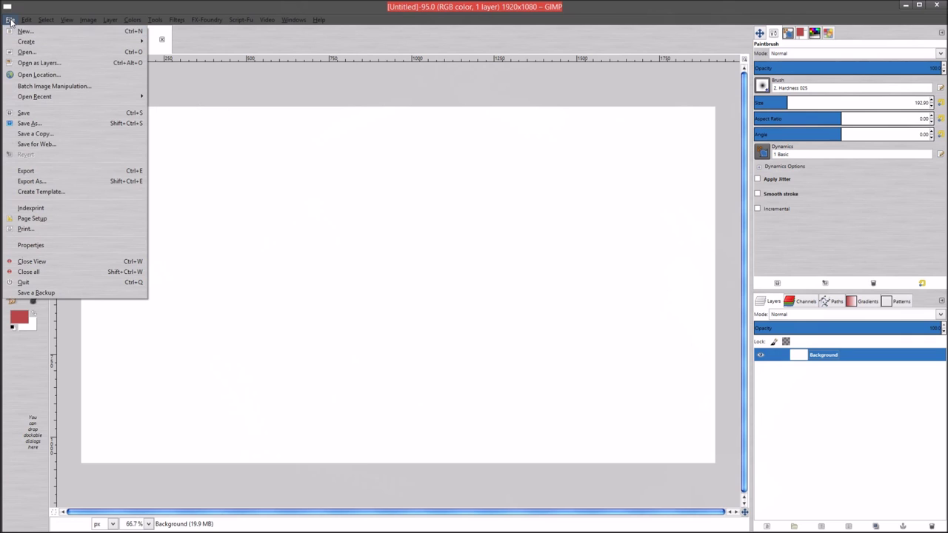
pyautogui.click(56, 67)
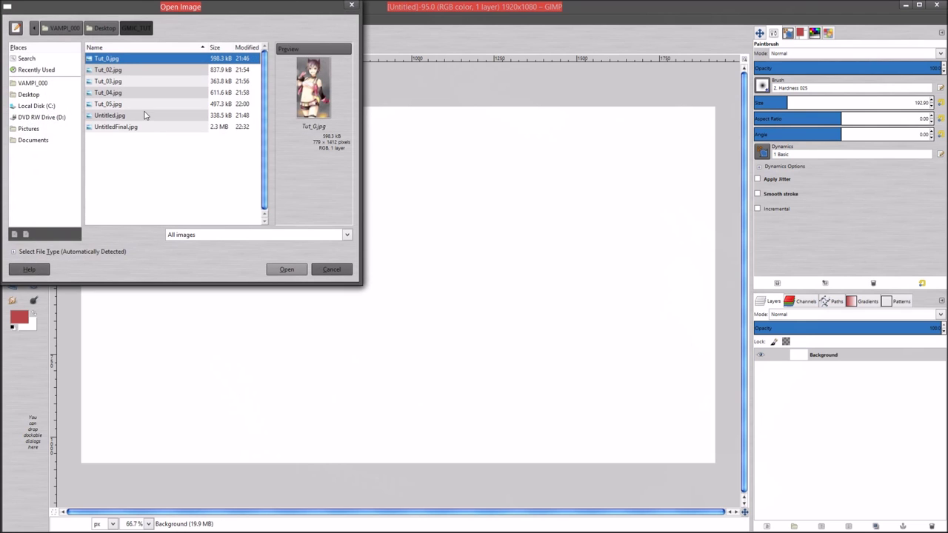
pyautogui.click(136, 69)
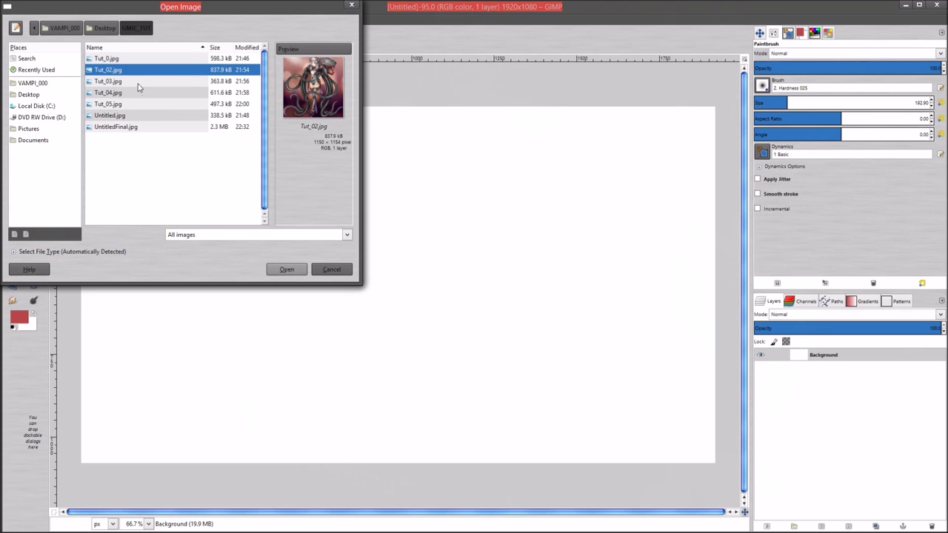
pyautogui.click(138, 93)
pyautogui.click(141, 106)
pyautogui.click(143, 116)
pyautogui.click(151, 127)
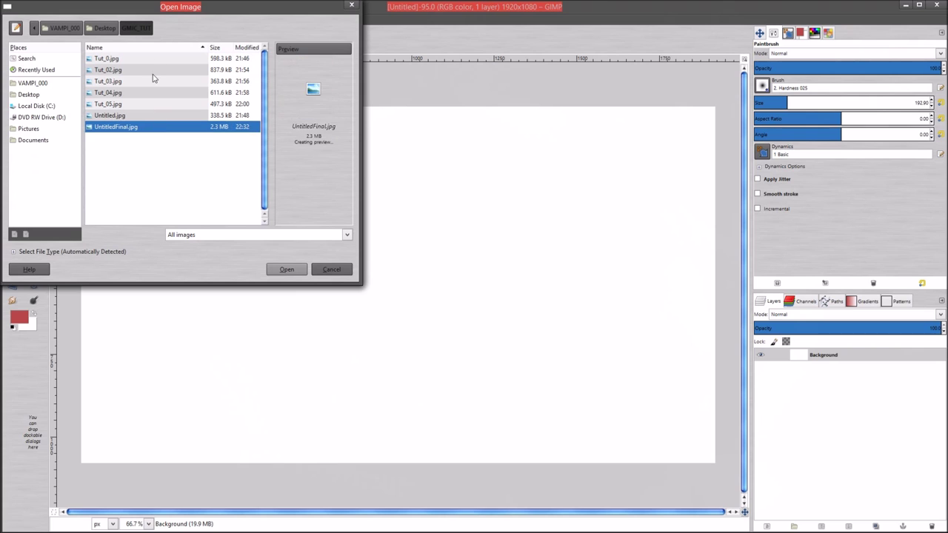
# Open all seven files from Tut_0.jpg through UntitledFinal.jpg as layers in the blank image
pyautogui.click(129, 59)
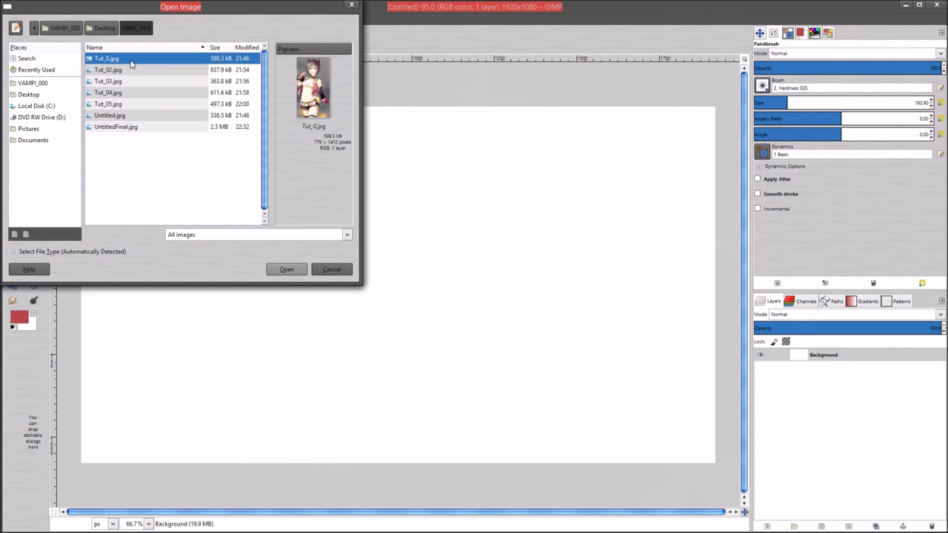
pyautogui.keyDown('shift'); pyautogui.click(134, 71); pyautogui.keyUp('shift')
pyautogui.keyDown('shift'); pyautogui.click(137, 81); pyautogui.keyUp('shift')
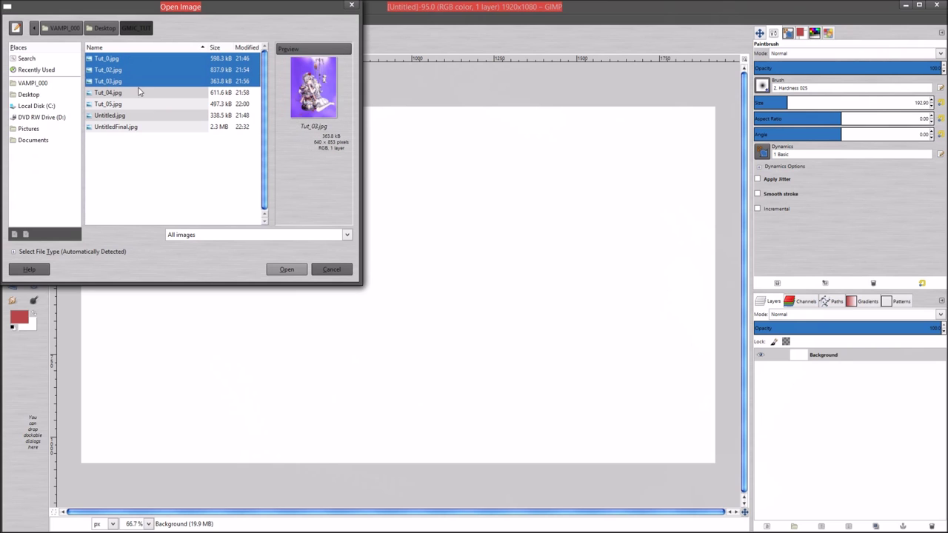
pyautogui.keyDown('shift'); pyautogui.click(138, 92); pyautogui.keyUp('shift')
pyautogui.keyDown('shift'); pyautogui.click(142, 105); pyautogui.keyUp('shift')
pyautogui.keyDown('shift'); pyautogui.click(146, 116); pyautogui.keyUp('shift')
pyautogui.keyDown('shift'); pyautogui.click(153, 127); pyautogui.keyUp('shift')
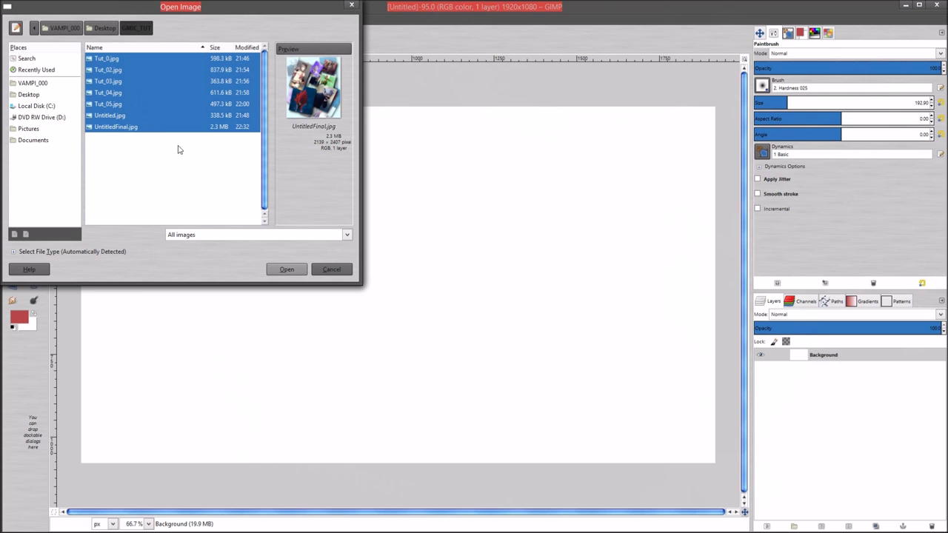
pyautogui.click(288, 271)
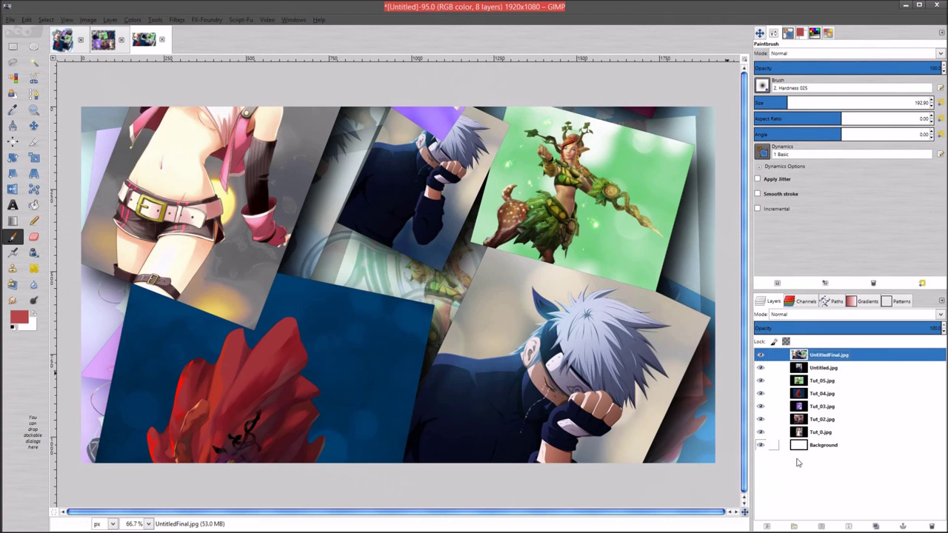
# Delete the UntitledFinal.jpg layer and the white Background layer
pyautogui.click(931, 526)
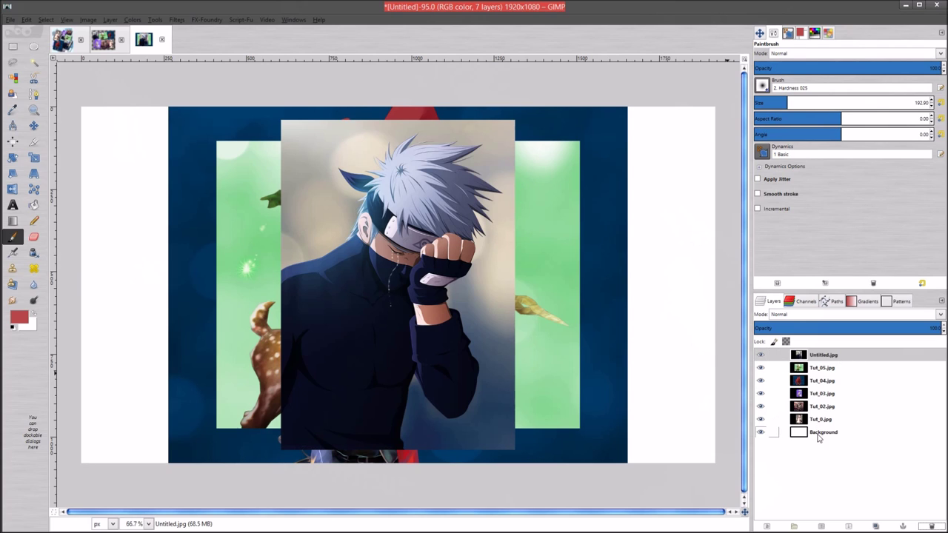
pyautogui.click(817, 437)
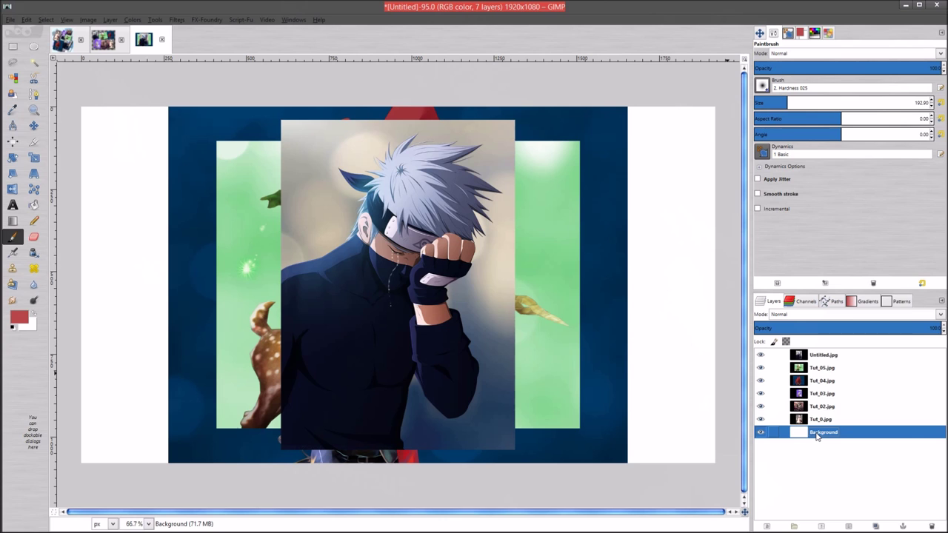
pyautogui.rightClick(817, 437)
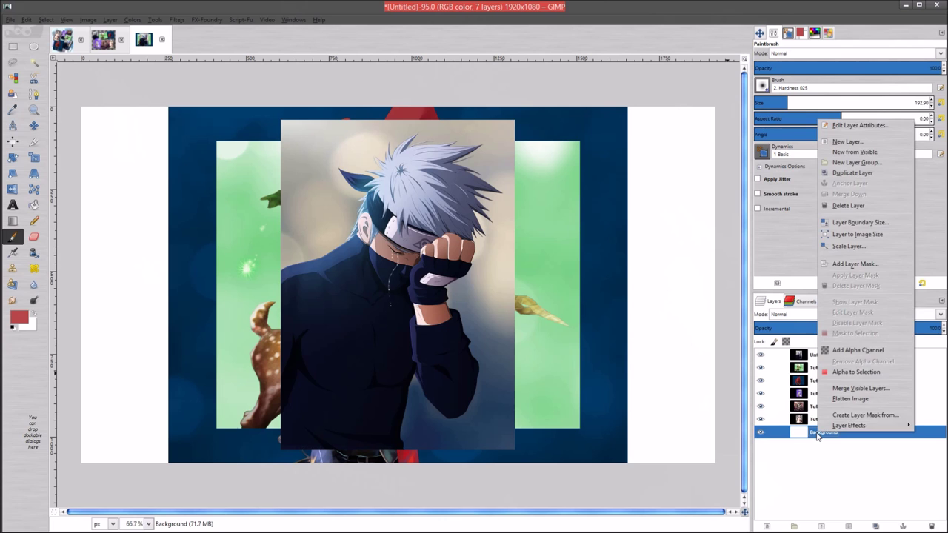
pyautogui.click(848, 205)
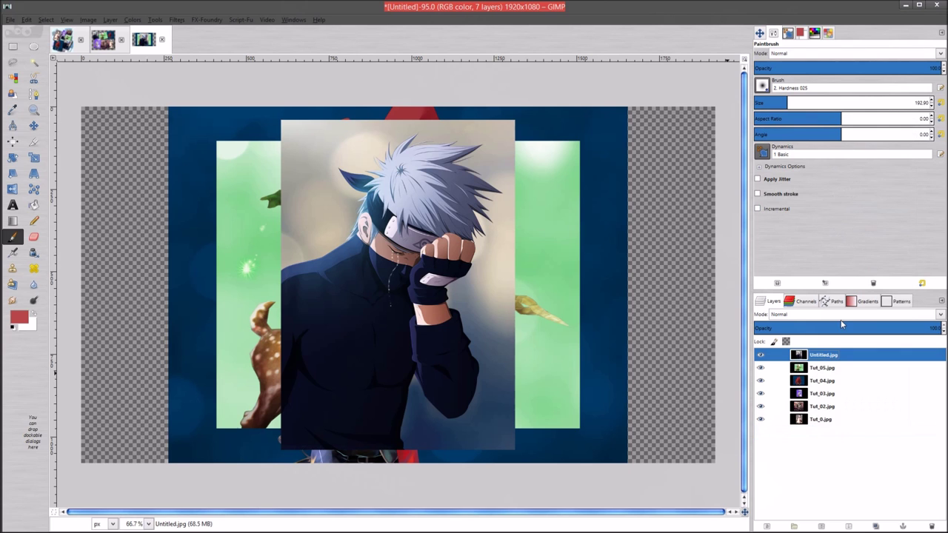
# Add an alpha channel to the Untitled.jpg, Tut_05.jpg and Tut_04.jpg layers
pyautogui.rightClick(839, 359)
pyautogui.click(859, 276)
pyautogui.click(829, 369)
pyautogui.rightClick(829, 368)
pyautogui.click(864, 285)
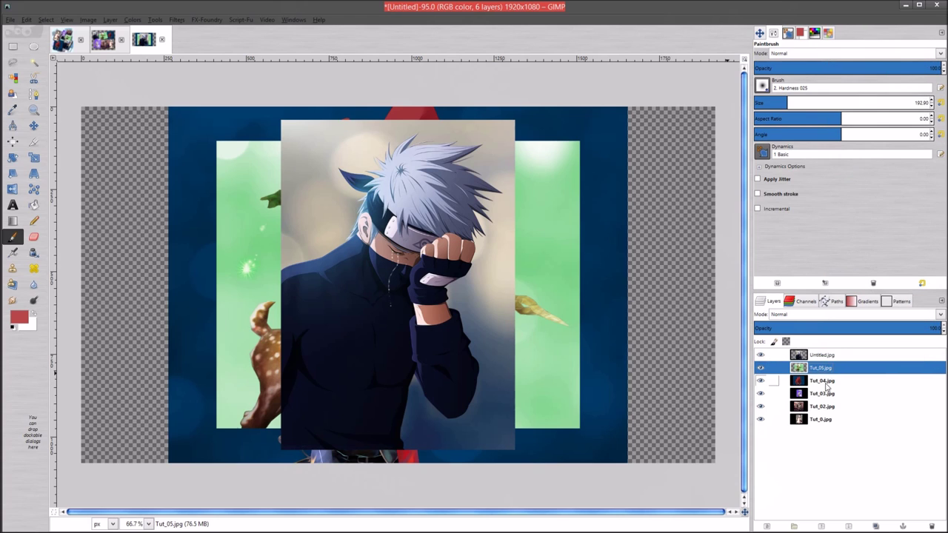
pyautogui.click(825, 381)
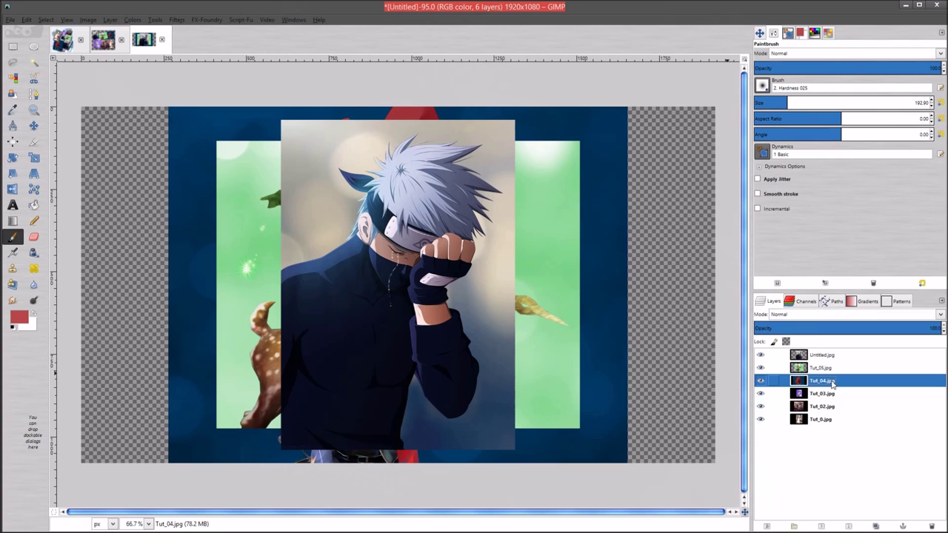
pyautogui.rightClick(831, 382)
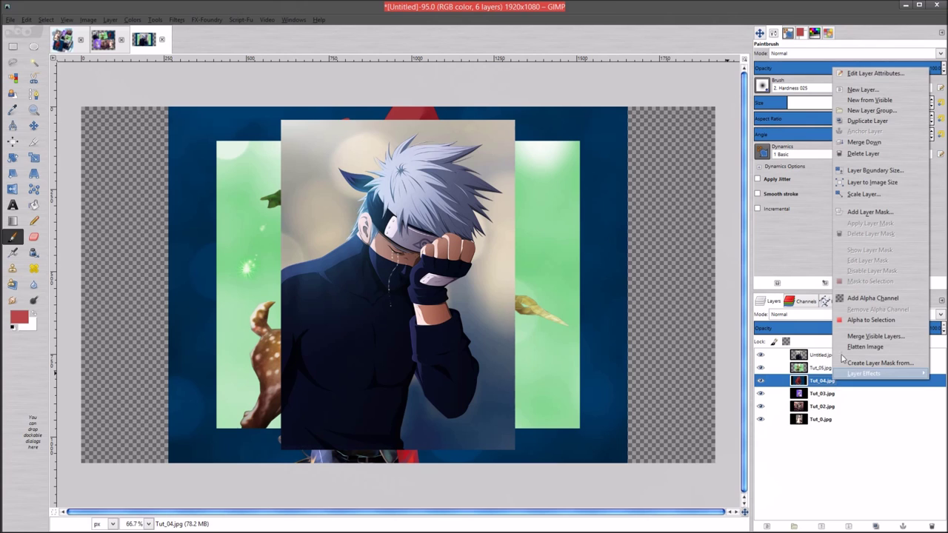
pyautogui.click(870, 299)
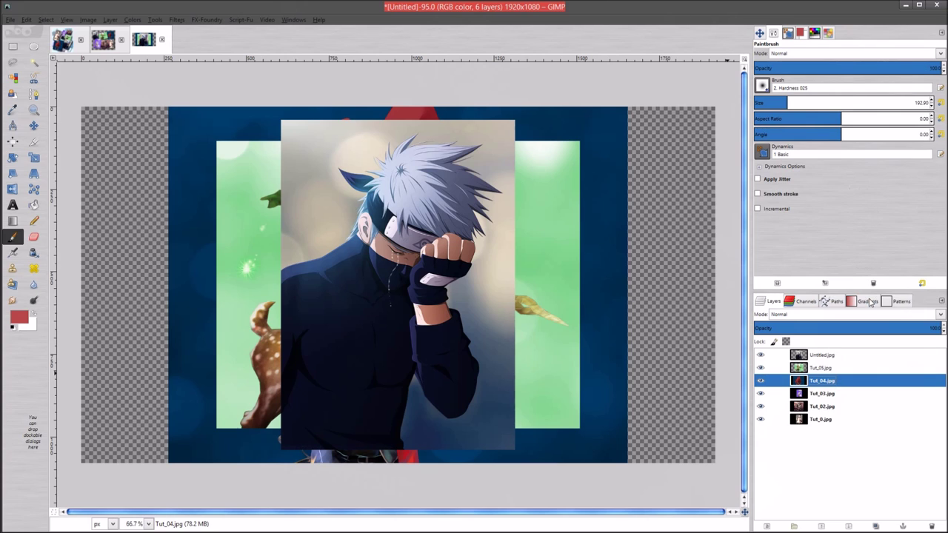
# Add an alpha channel to the Tut_03.jpg, Tut_02.jpg and Tut_0.jpg layers
pyautogui.click(823, 393)
pyautogui.rightClick(826, 395)
pyautogui.click(844, 314)
pyautogui.click(825, 407)
pyautogui.rightClick(825, 408)
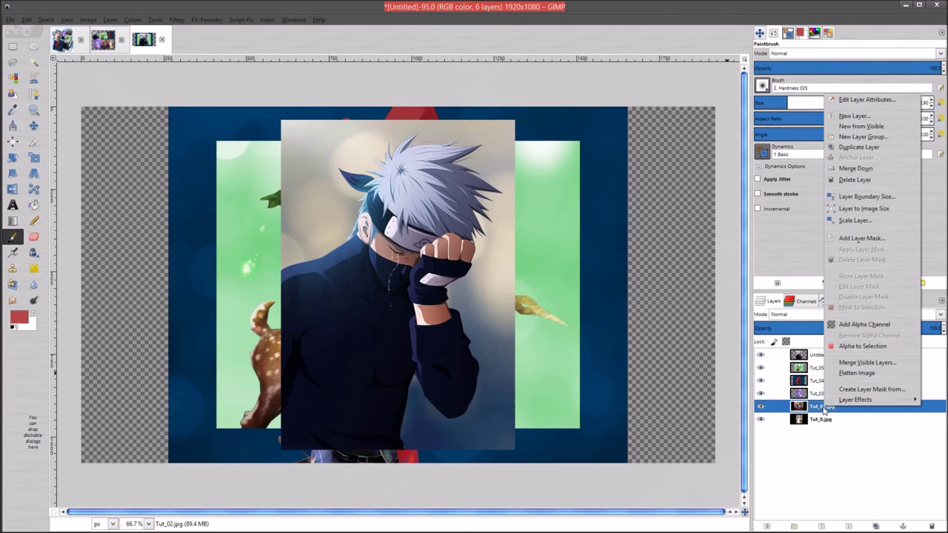
pyautogui.click(859, 324)
pyautogui.click(827, 419)
pyautogui.rightClick(828, 419)
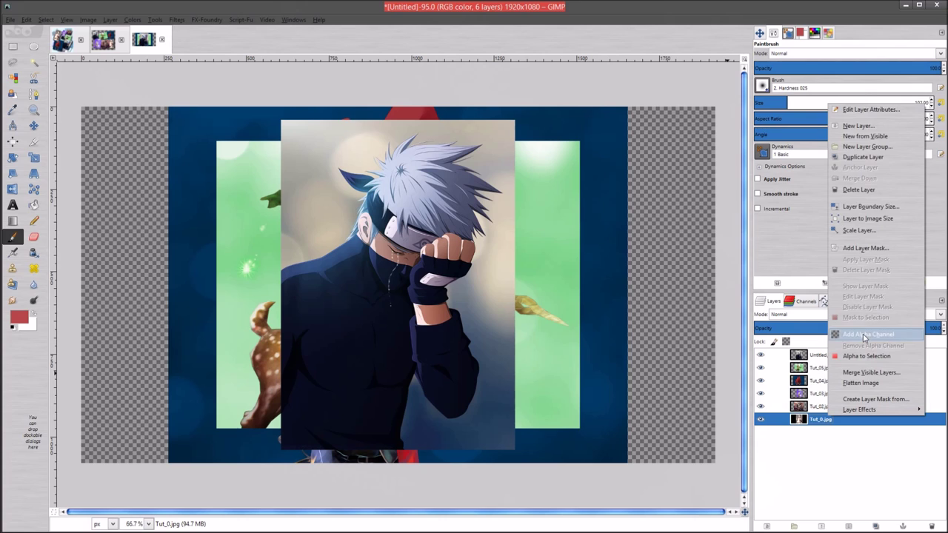
pyautogui.click(863, 336)
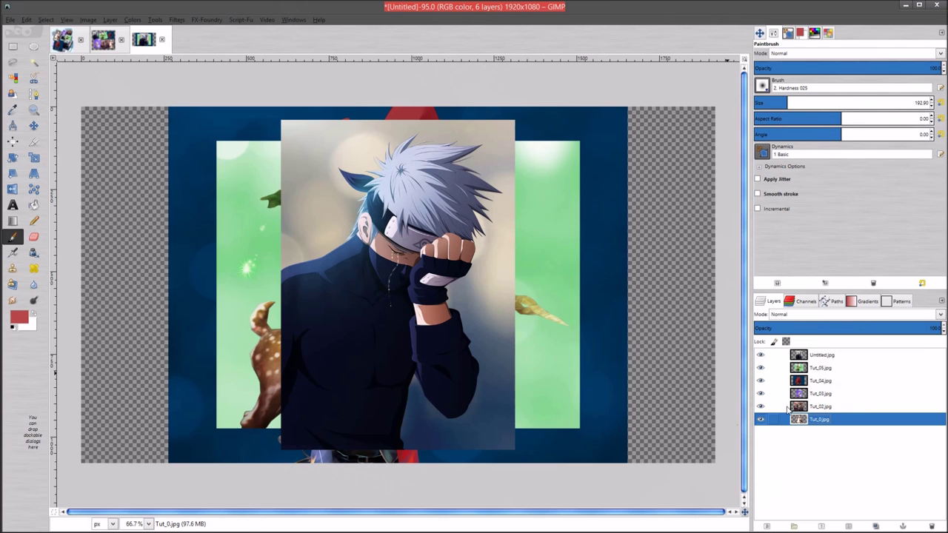
# Examine the picture layers individually by toggling their visibility from Untitled.jpg down to Tut_0.jpg, and show all layers again
pyautogui.keyDown('shift'); pyautogui.click(761, 356); pyautogui.keyUp('shift')
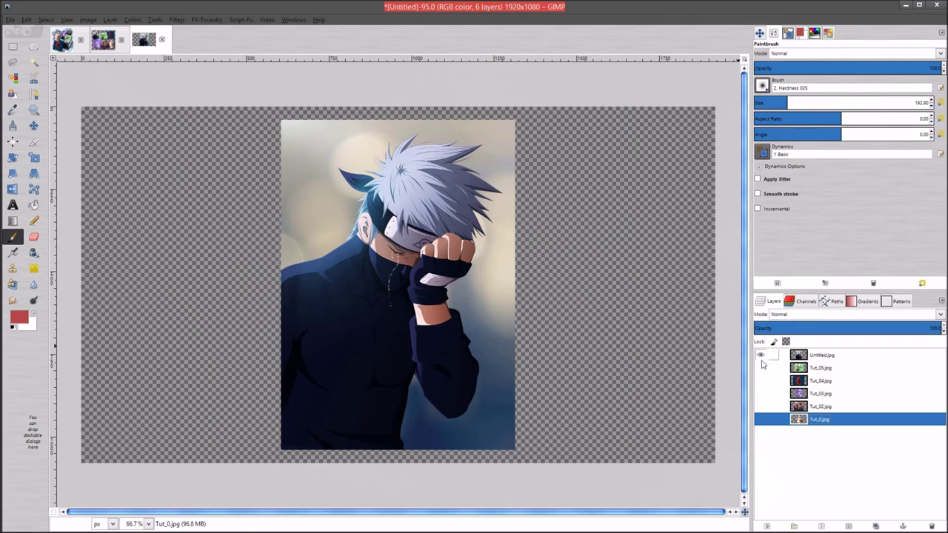
pyautogui.click(759, 356)
pyautogui.click(759, 368)
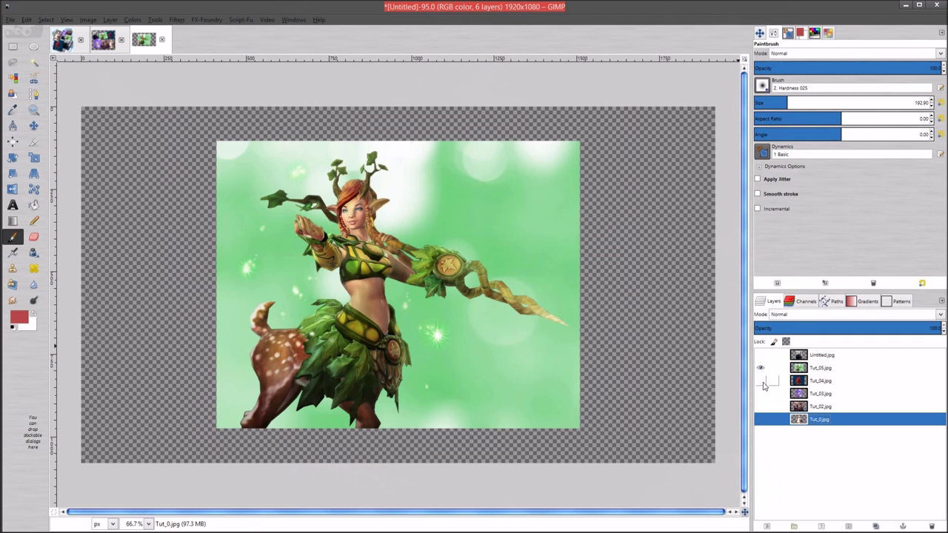
pyautogui.click(761, 369)
pyautogui.click(761, 381)
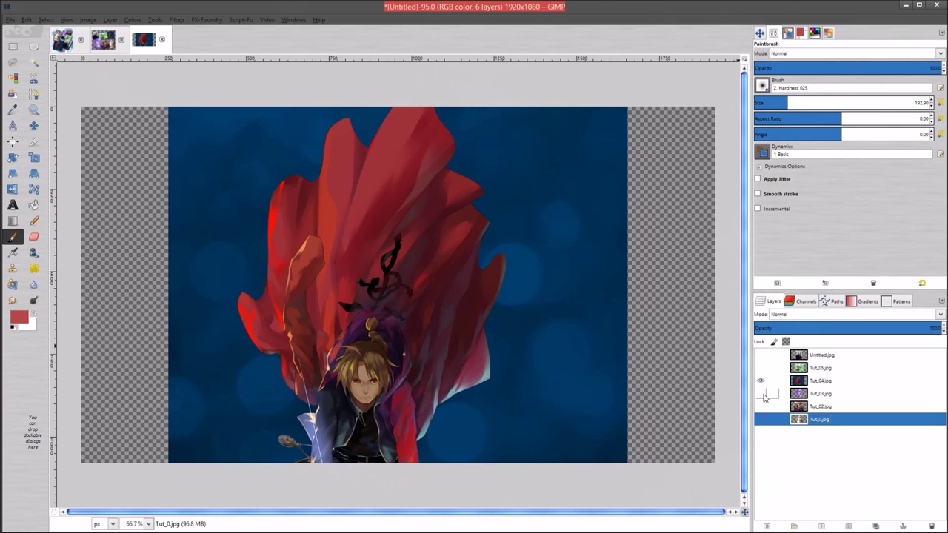
pyautogui.click(770, 381)
pyautogui.click(761, 381)
pyautogui.click(761, 393)
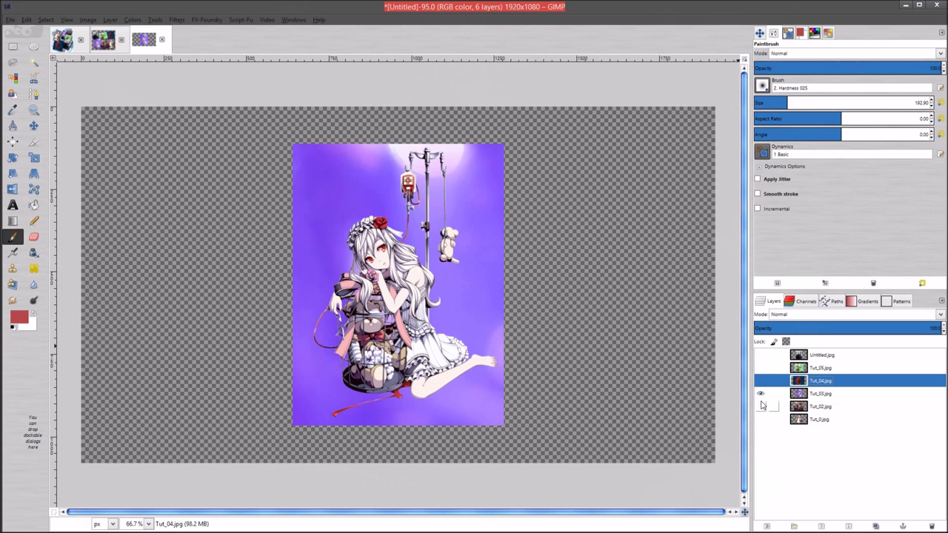
pyautogui.click(761, 406)
pyautogui.click(761, 419)
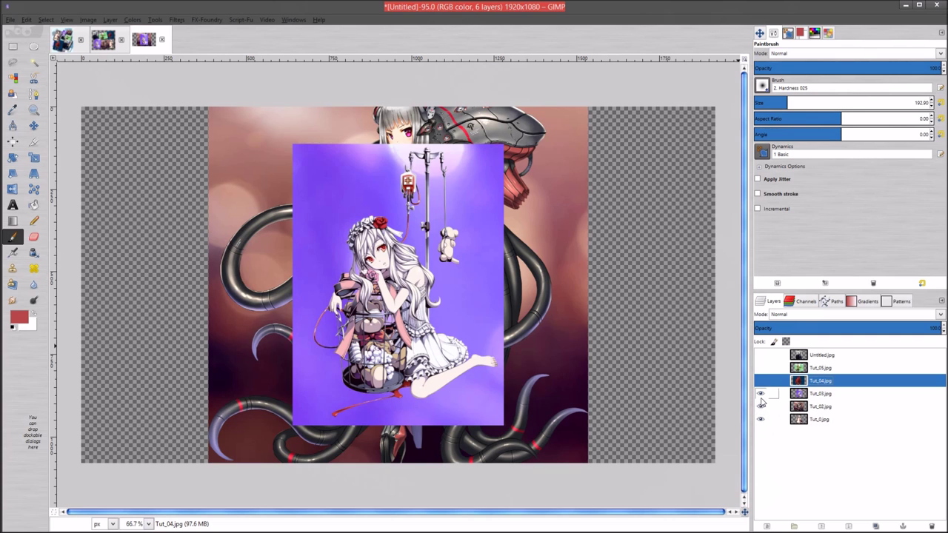
pyautogui.click(762, 394)
pyautogui.click(761, 407)
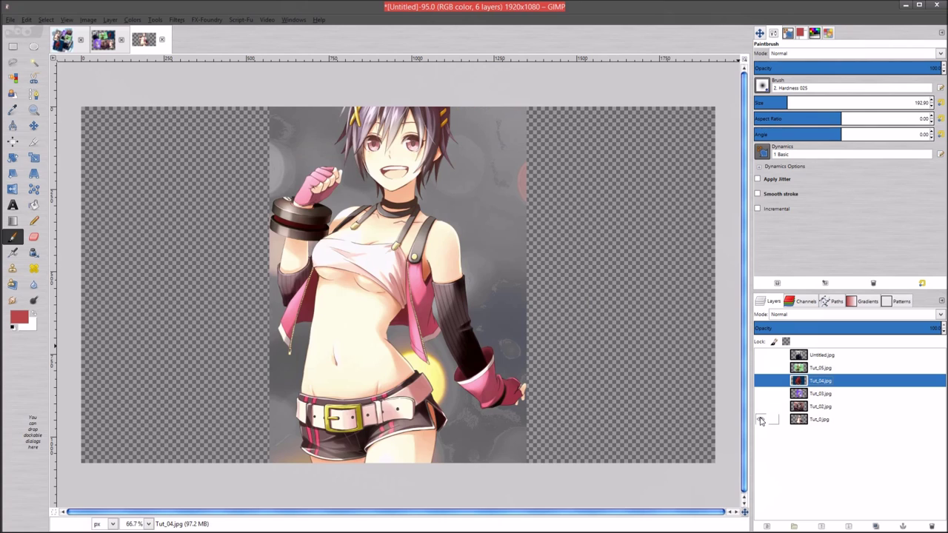
pyautogui.keyDown('shift'); pyautogui.click(762, 420); pyautogui.keyUp('shift')
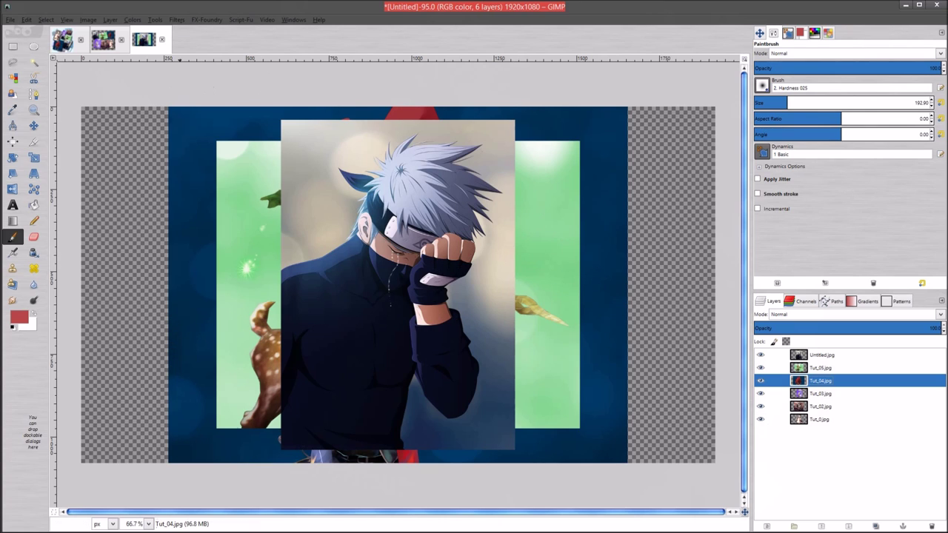
# Select the Tut_0.jpg layer and open the G'MIC Montage filter from the Arrays & tiles group
pyautogui.click(177, 21)
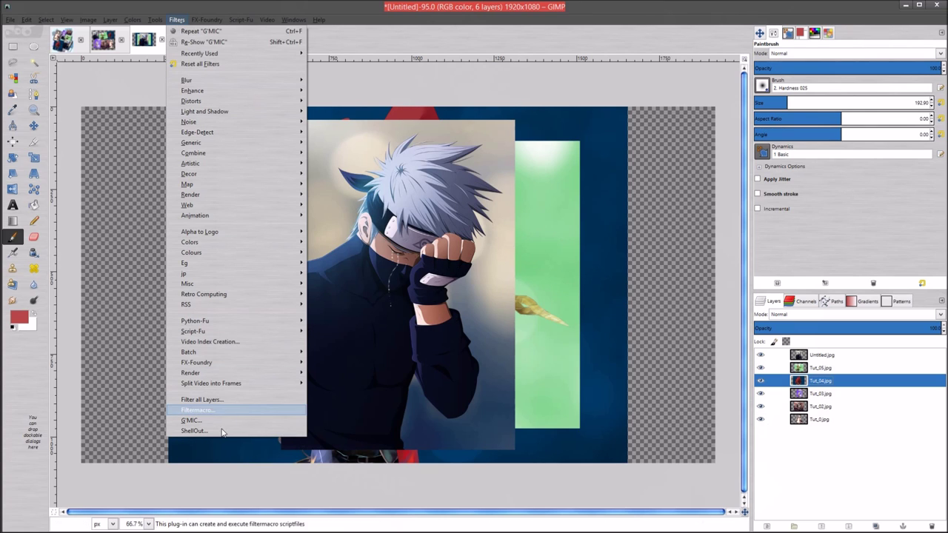
pyautogui.click(850, 417)
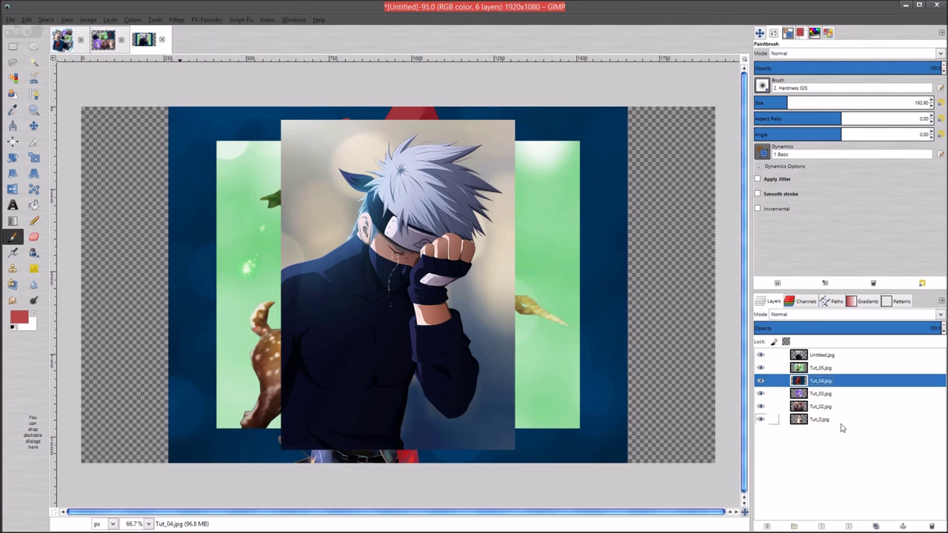
pyautogui.click(842, 421)
pyautogui.click(177, 20)
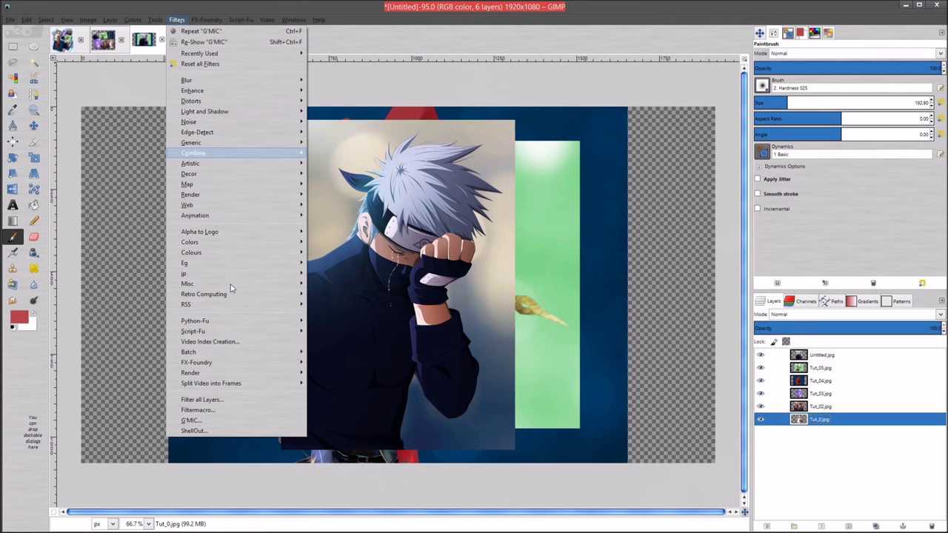
pyautogui.press('Escape')
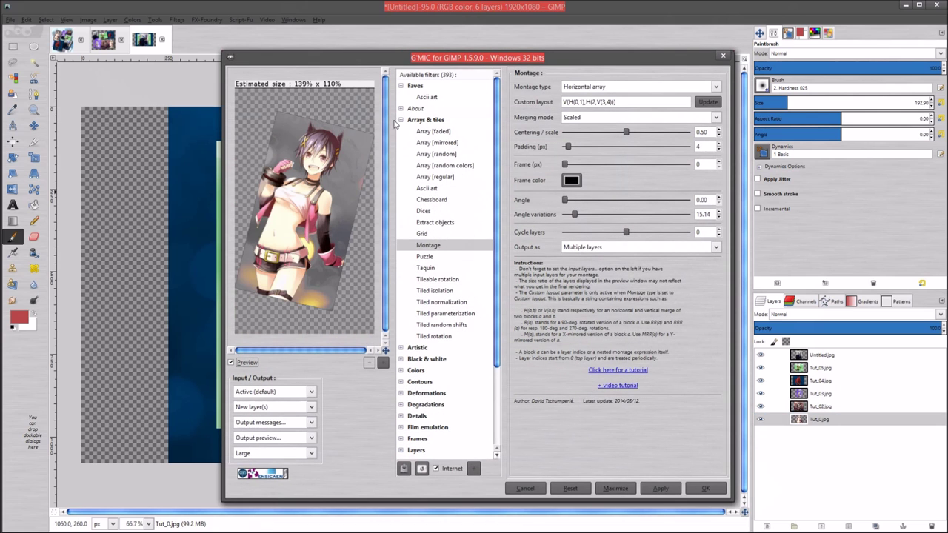
pyautogui.click(426, 120)
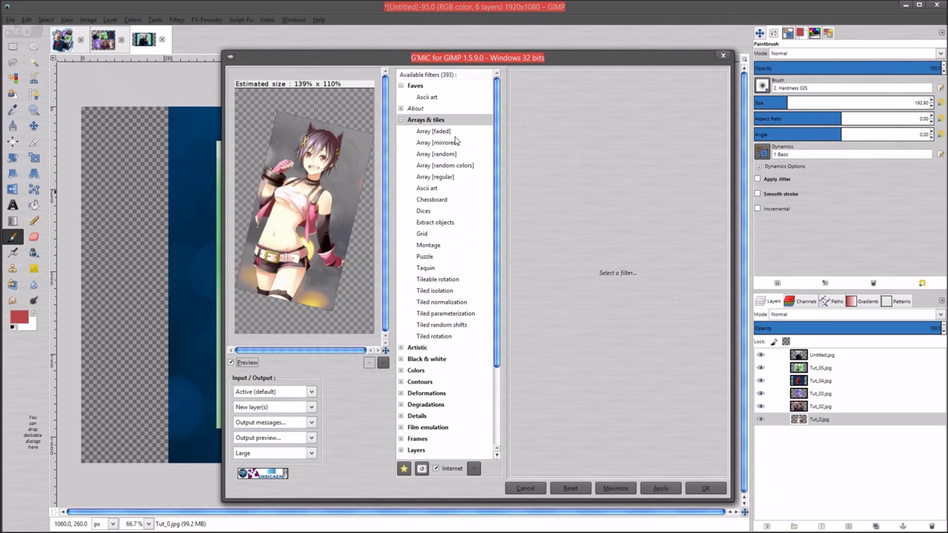
pyautogui.click(429, 245)
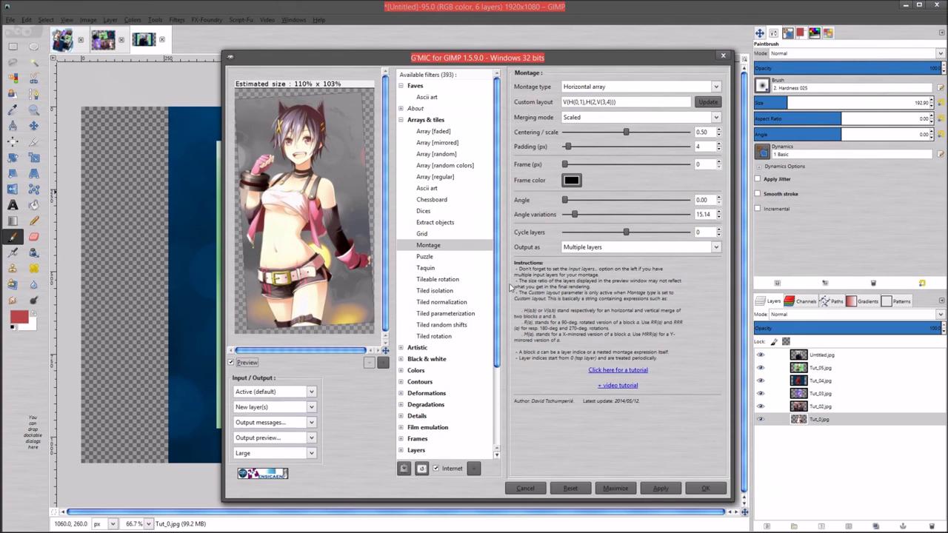
# Keep the G'MIC preview size at Large and widen the filter window
pyautogui.click(301, 453)
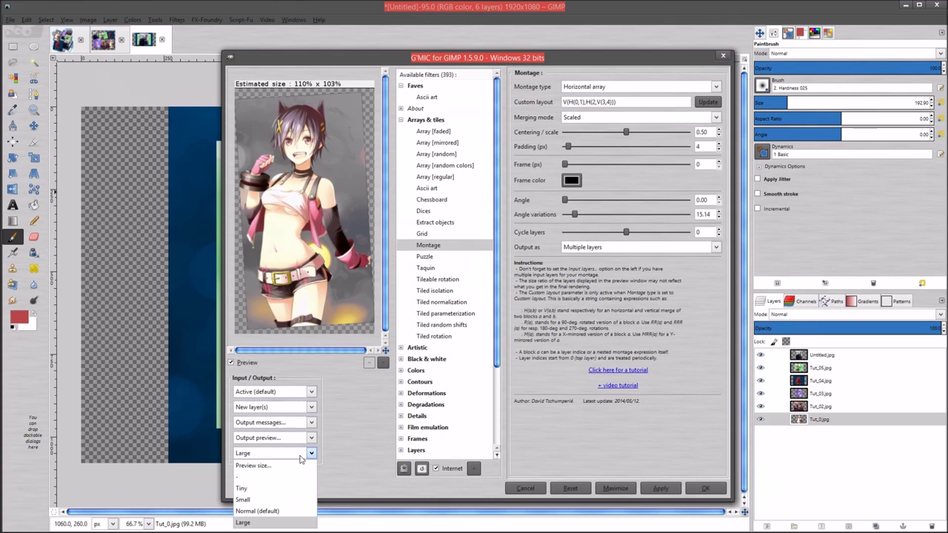
pyautogui.click(291, 522)
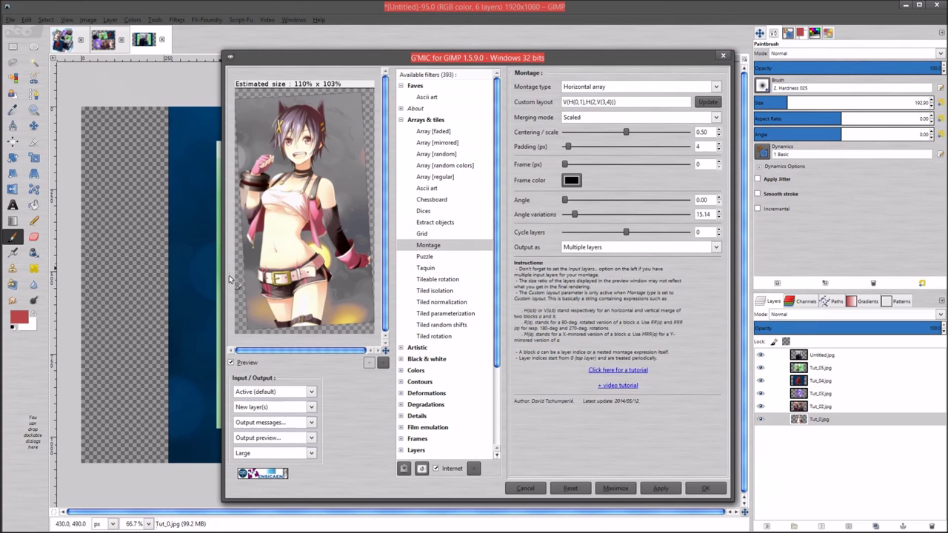
pyautogui.moveTo(225, 286); pyautogui.dragTo(140, 270)
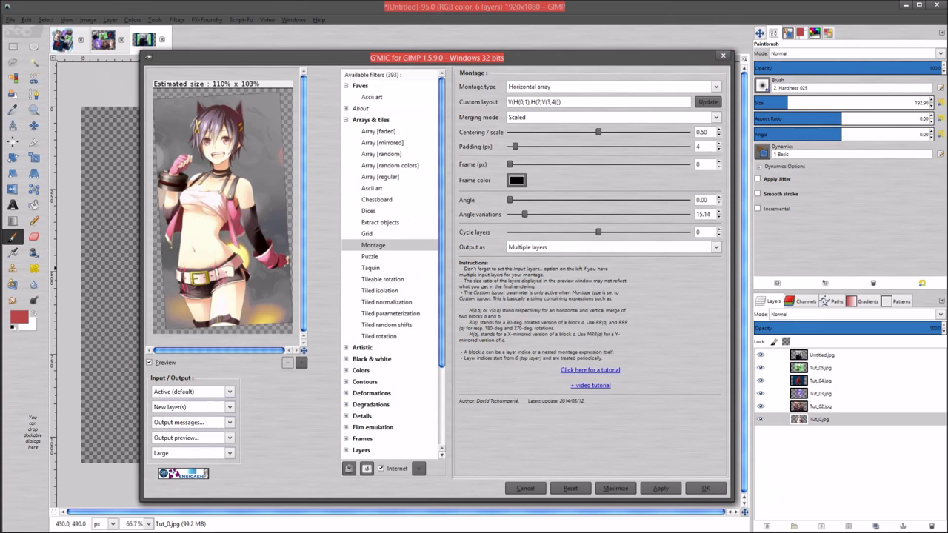
# Reset the Montage parameters to their defaults and set the input layers to All
pyautogui.click(570, 488)
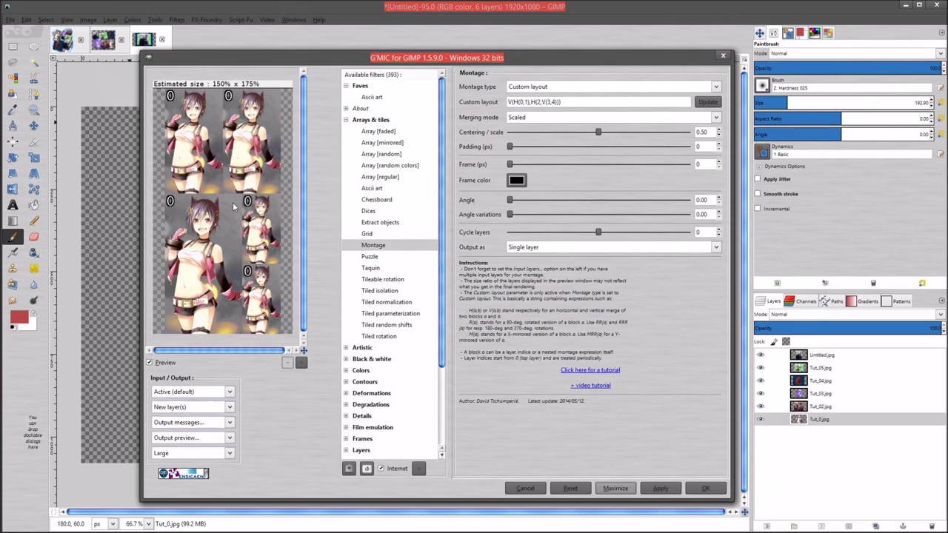
pyautogui.click(229, 392)
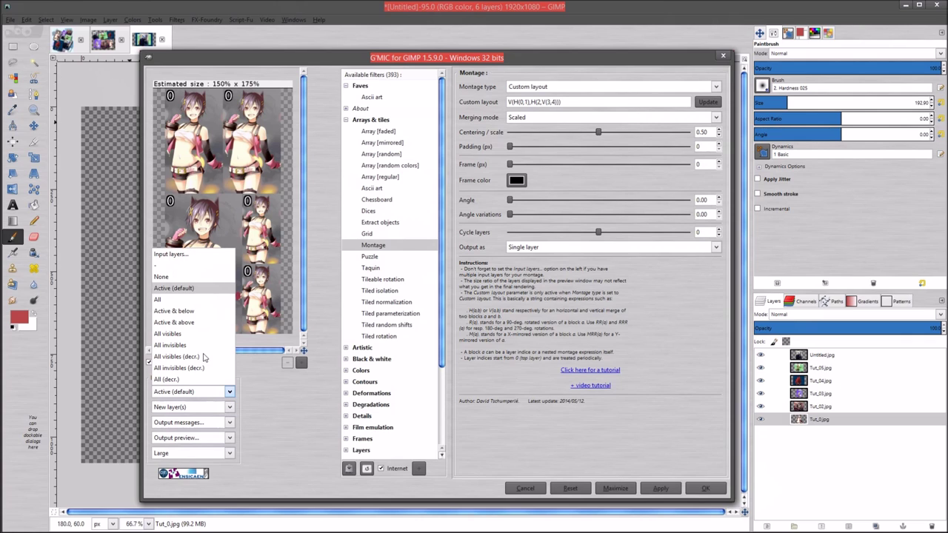
pyautogui.click(176, 302)
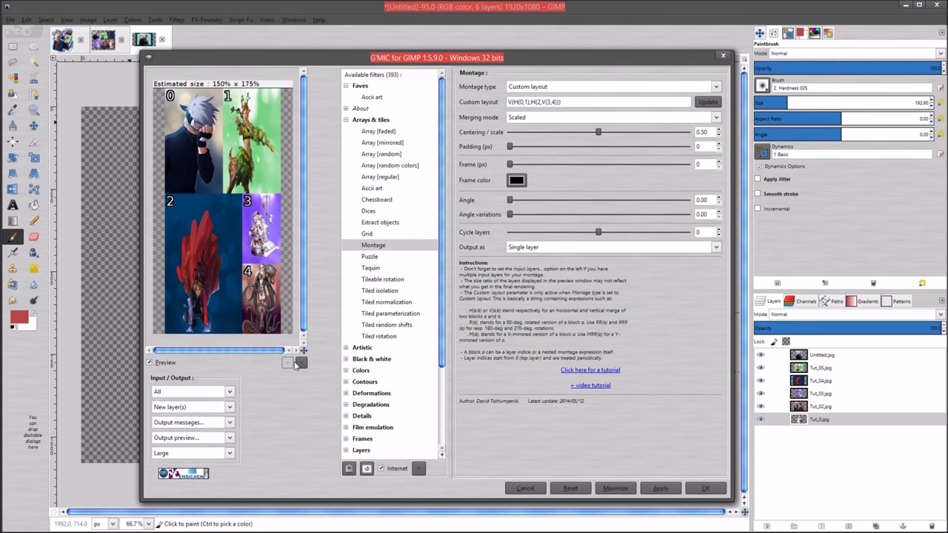
pyautogui.moveTo(304, 355); pyautogui.dragTo(297, 342)
pyautogui.moveTo(383, 59); pyautogui.dragTo(520, 54)
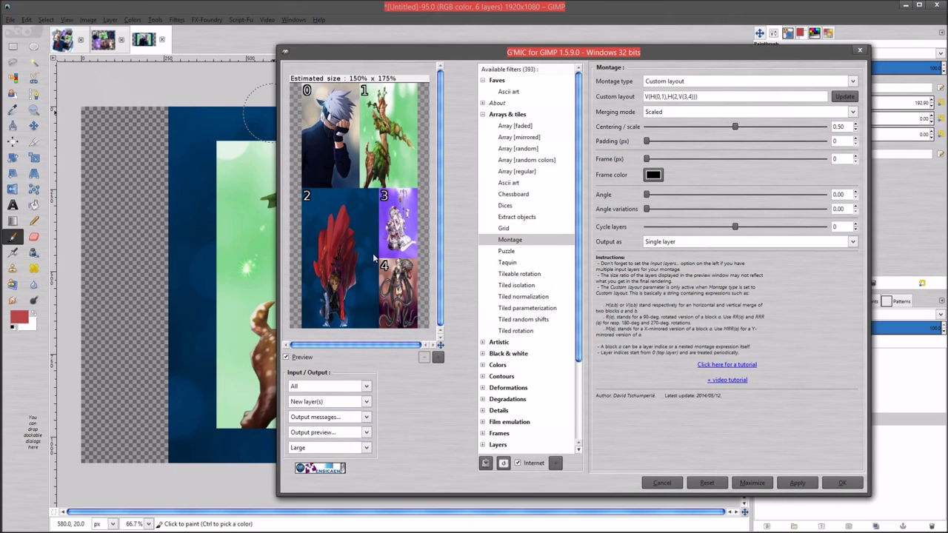
# Preview the Horizontal array, Vertical array, Horizontal and Vertical montage types, and return to Custom layout
pyautogui.click(753, 83)
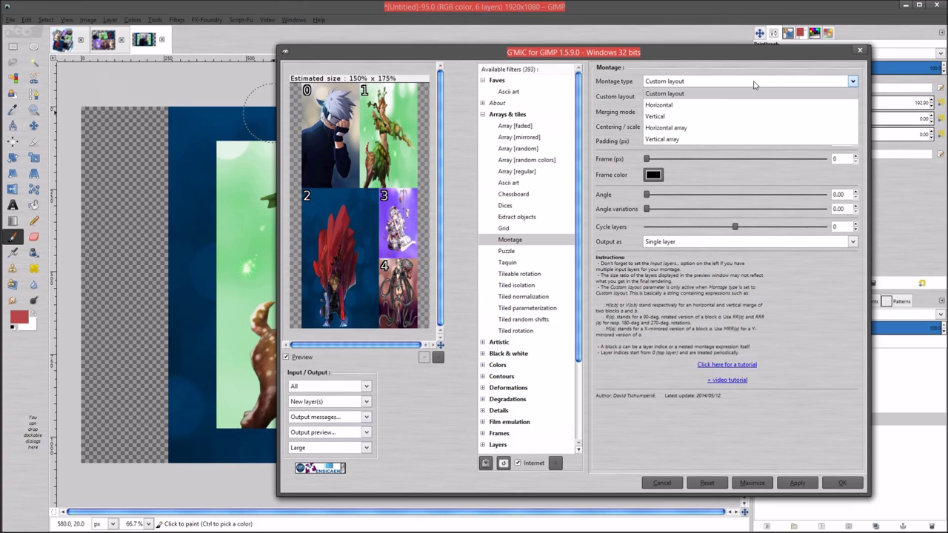
pyautogui.click(686, 128)
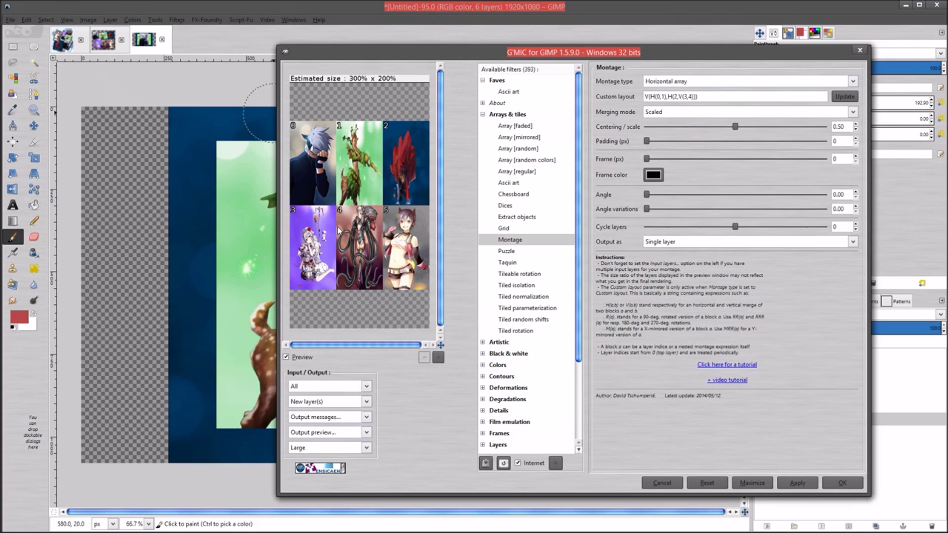
pyautogui.click(693, 83)
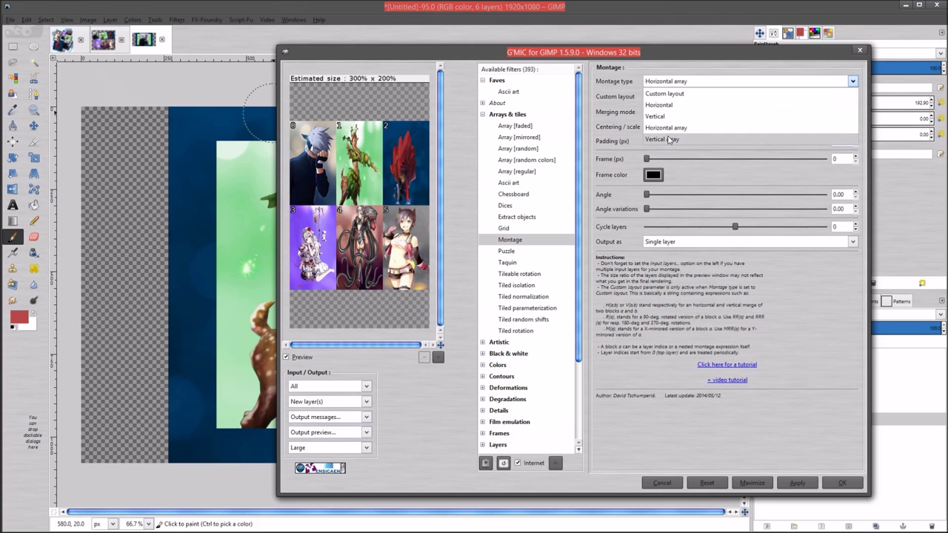
pyautogui.click(668, 141)
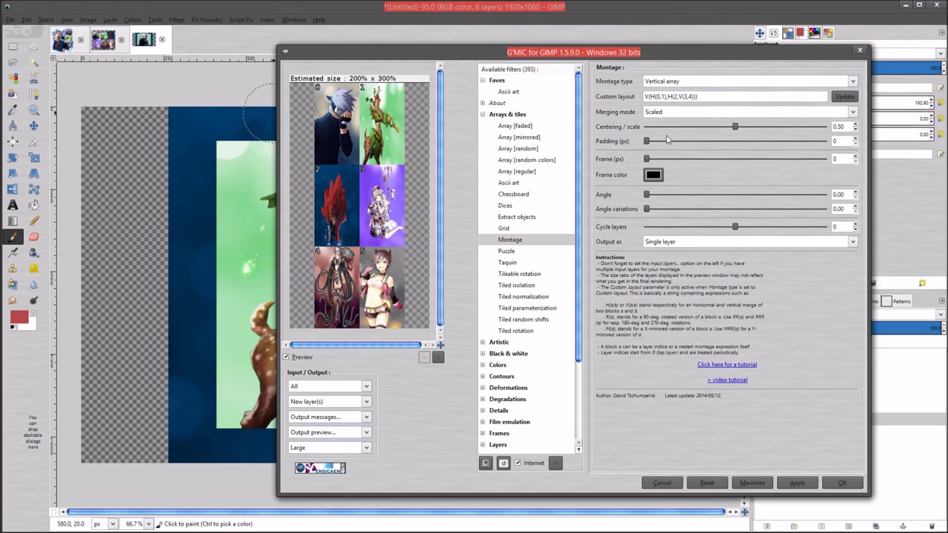
pyautogui.click(712, 83)
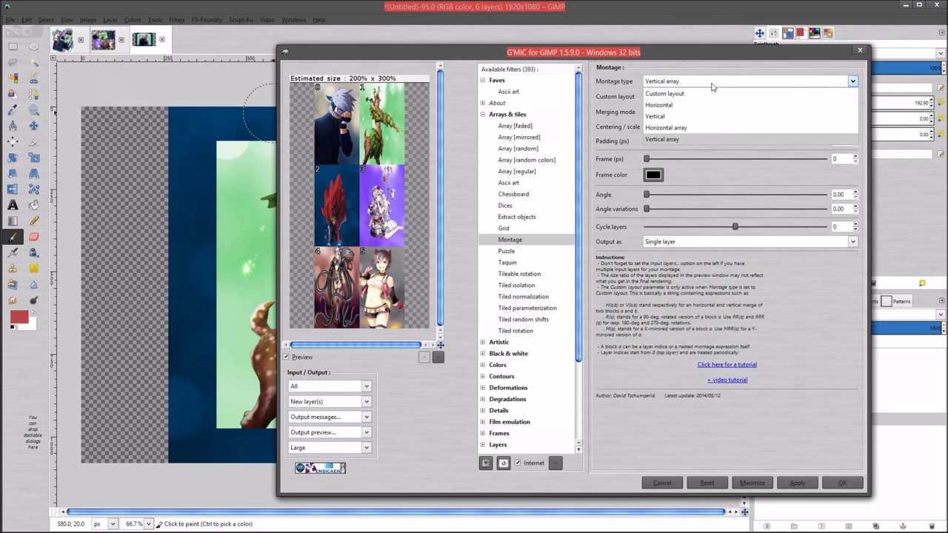
pyautogui.click(687, 109)
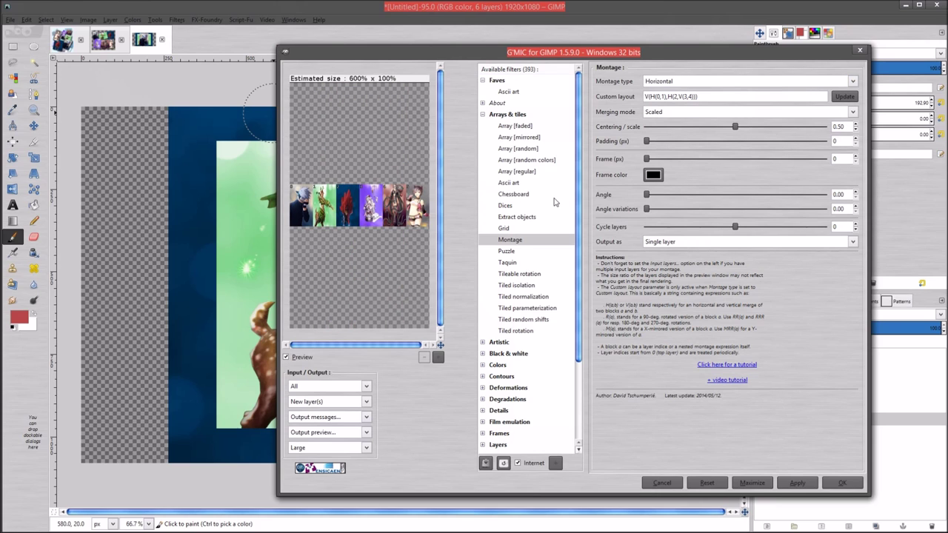
pyautogui.click(749, 83)
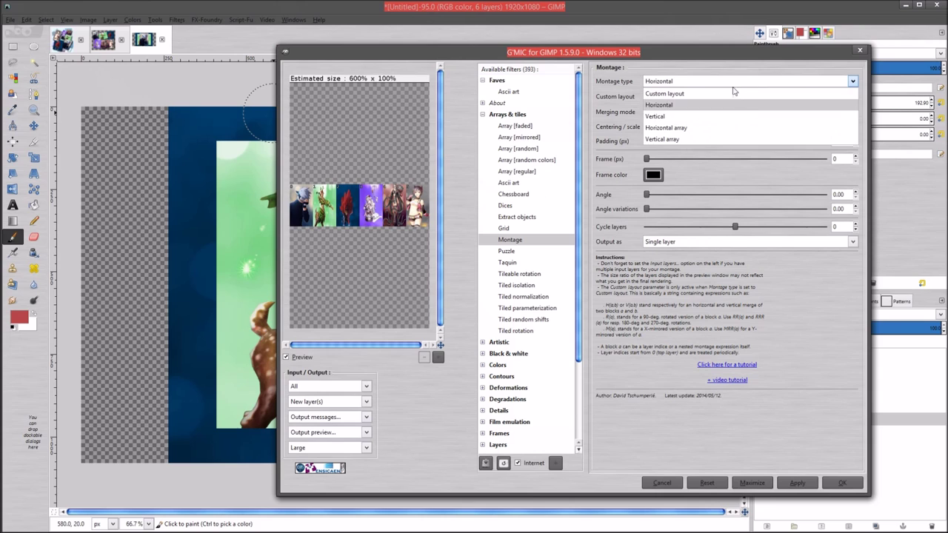
pyautogui.click(690, 117)
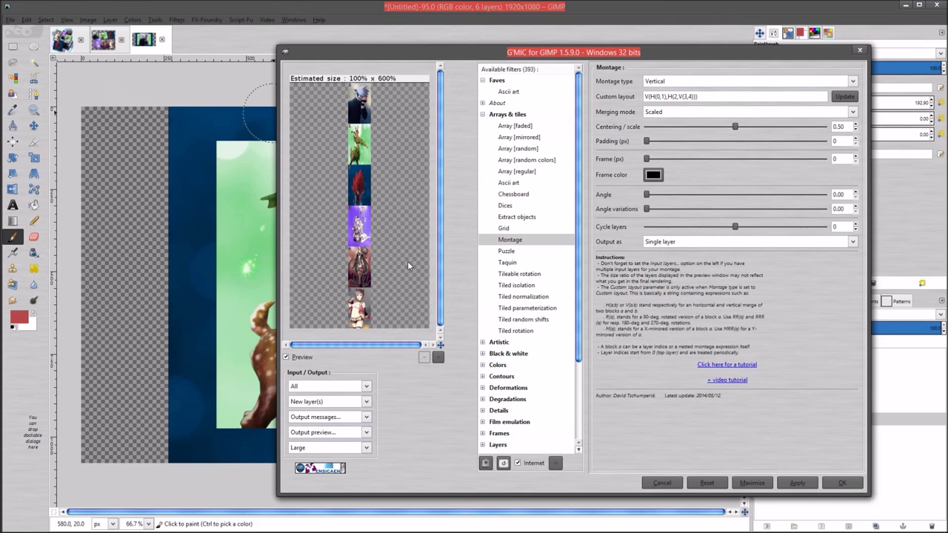
pyautogui.click(729, 83)
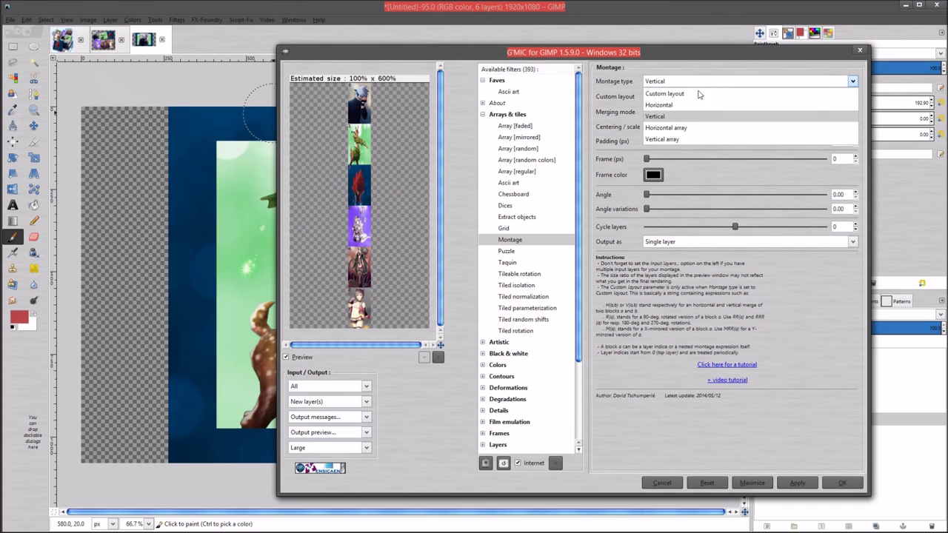
pyautogui.click(688, 94)
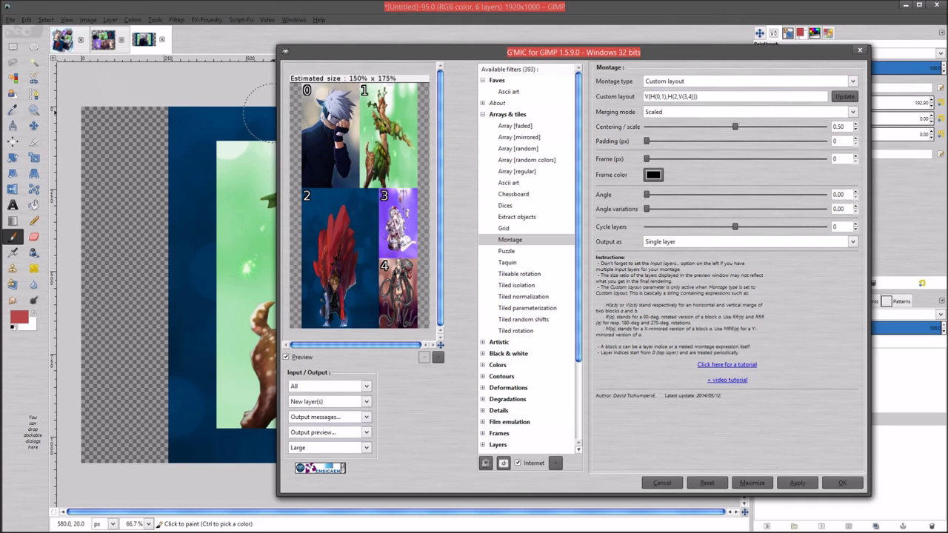
# Examine the custom layout expression V(H(0,1),H(2,V(3,4))) together with the layout instructions
pyautogui.moveTo(645, 97); pyautogui.dragTo(709, 94)
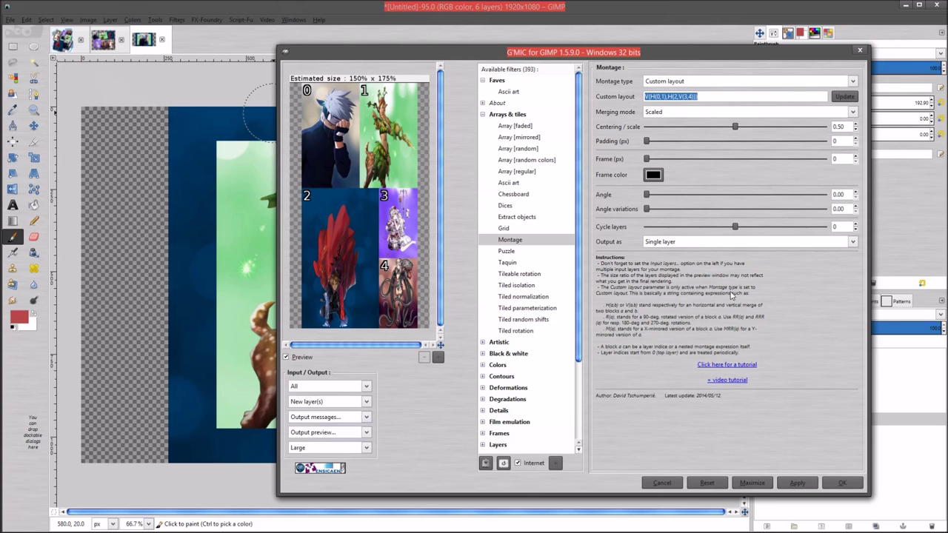
pyautogui.click(703, 96)
pyautogui.moveTo(704, 97); pyautogui.dragTo(644, 96)
pyautogui.click(698, 96)
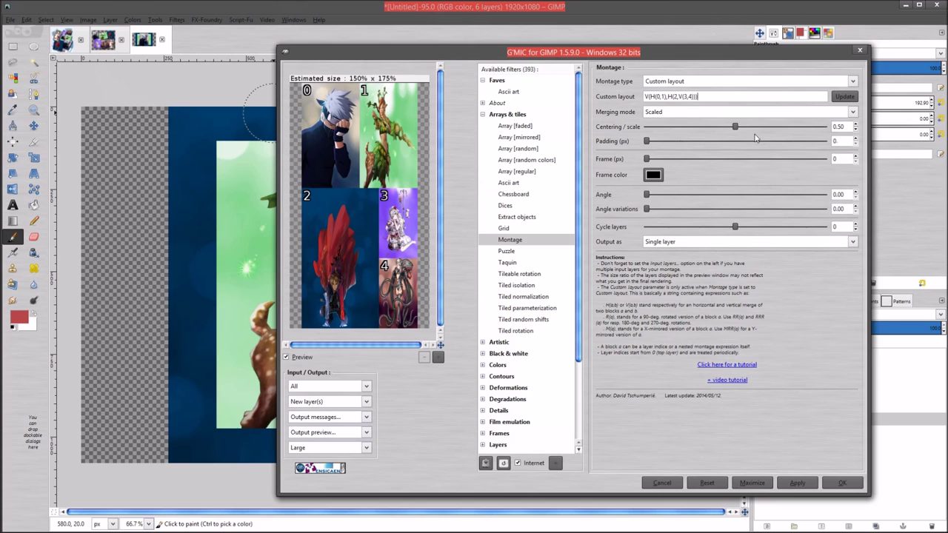
# Set the montage padding to 4 px, try Centering / scale at 0.57 and 0.62, and set it back to 0.50
pyautogui.moveTo(648, 143); pyautogui.dragTo(654, 142)
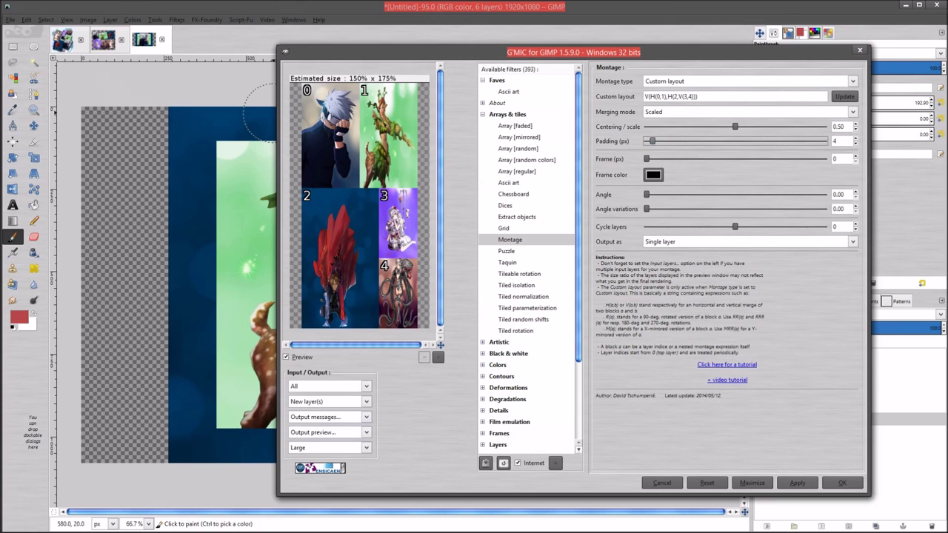
pyautogui.moveTo(737, 127); pyautogui.dragTo(746, 128)
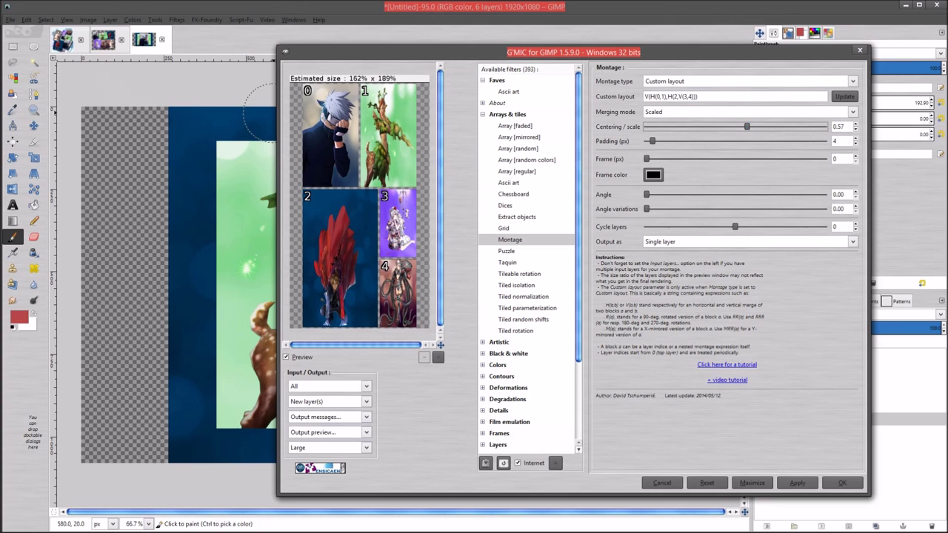
pyautogui.moveTo(746, 127); pyautogui.dragTo(758, 127)
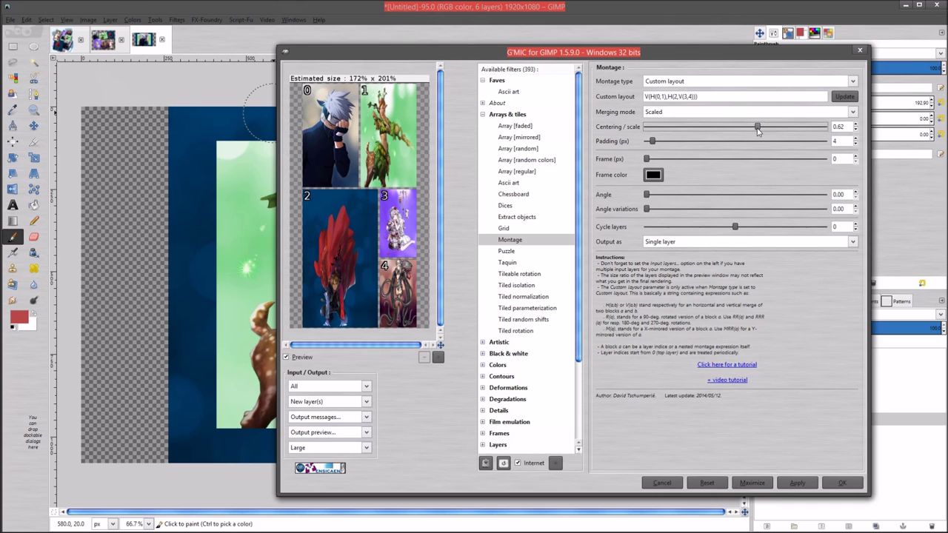
pyautogui.doubleClick(838, 126)
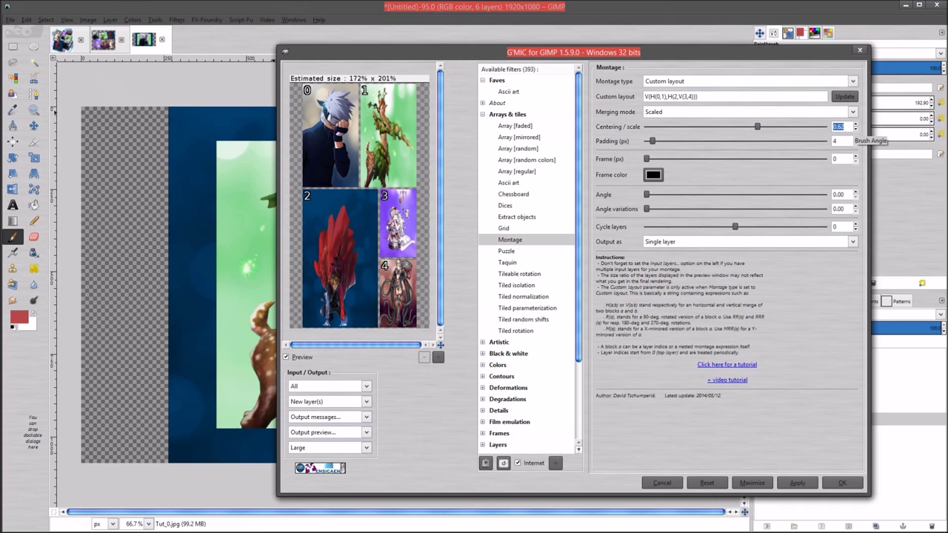
pyautogui.write('1')
pyautogui.press('Return')
# Try a montage padding of 19 px and return it to 4 px
pyautogui.moveTo(653, 142); pyautogui.dragTo(674, 142)
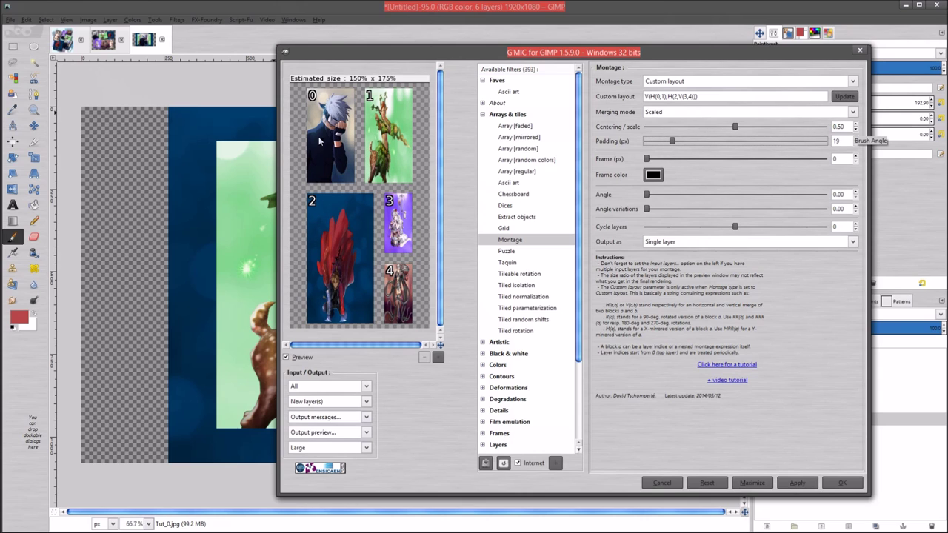
pyautogui.doubleClick(836, 140)
pyautogui.write('4')
pyautogui.press('Return')
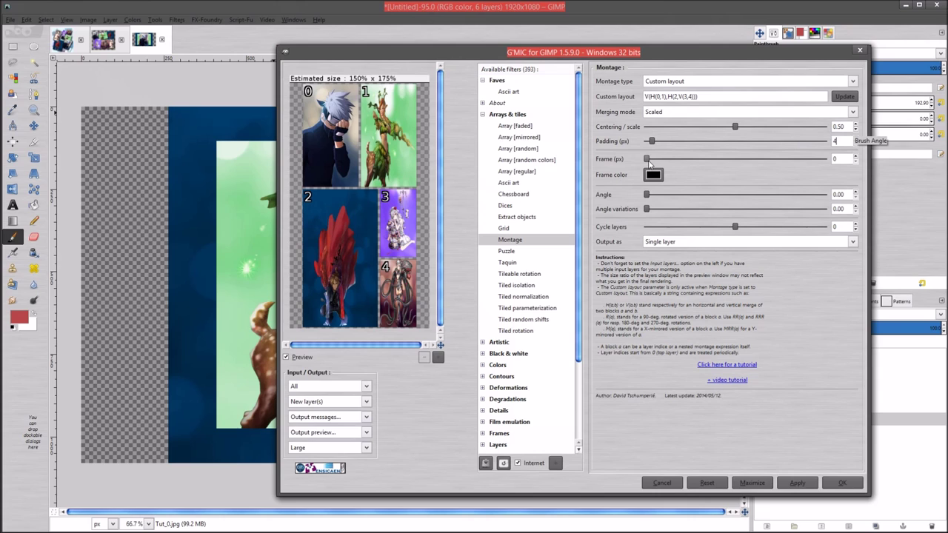
# Set the montage frame to 12 px and its frame color to red #CC1616
pyautogui.moveTo(648, 159); pyautogui.dragTo(665, 163)
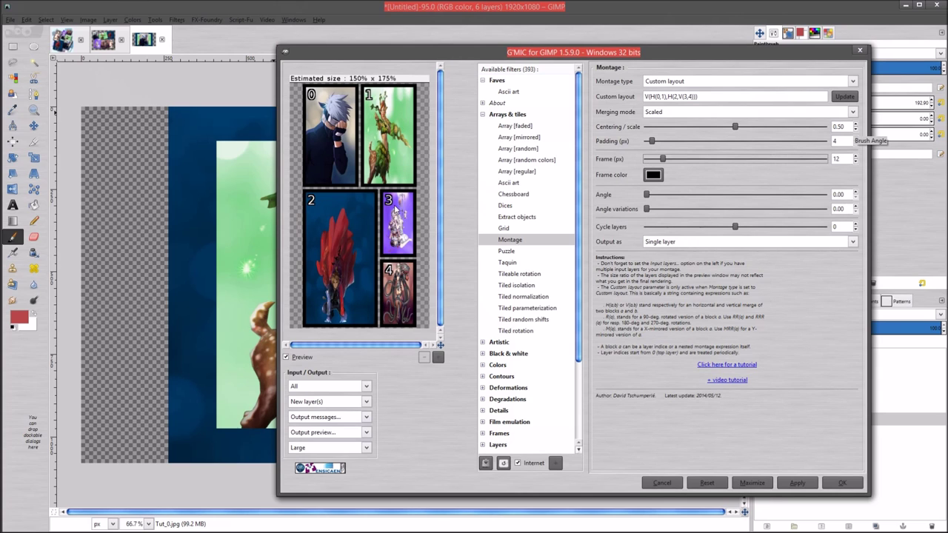
pyautogui.click(653, 174)
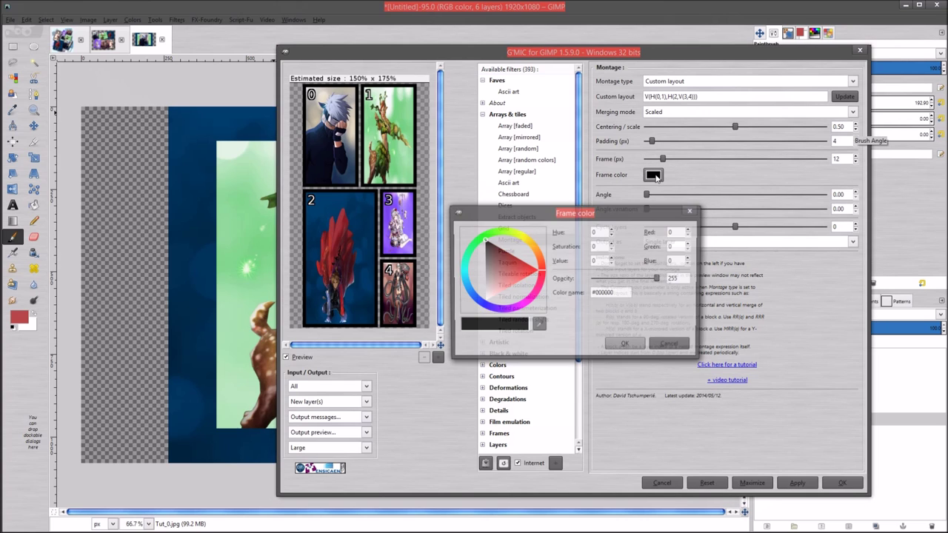
pyautogui.click(521, 266)
pyautogui.click(622, 344)
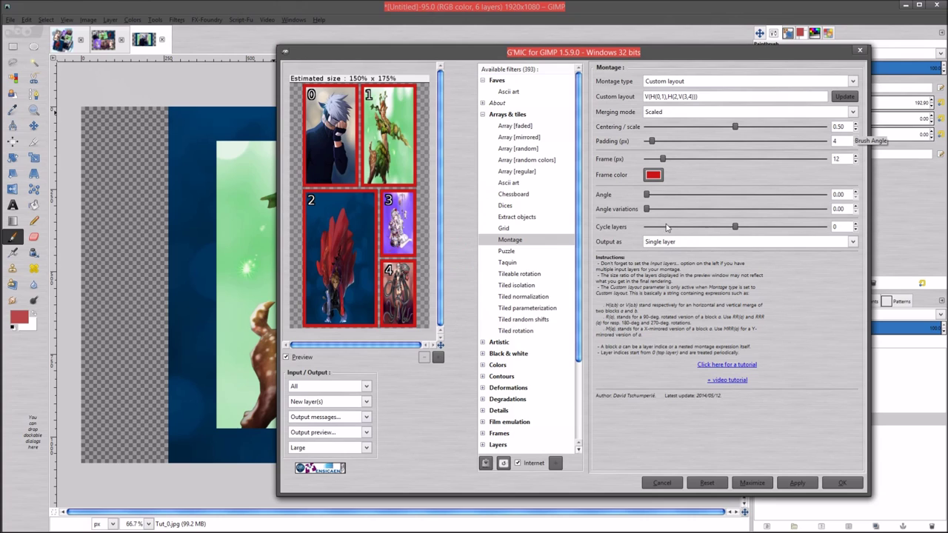
# Try a golden-brown frame color for the montage
pyautogui.click(653, 174)
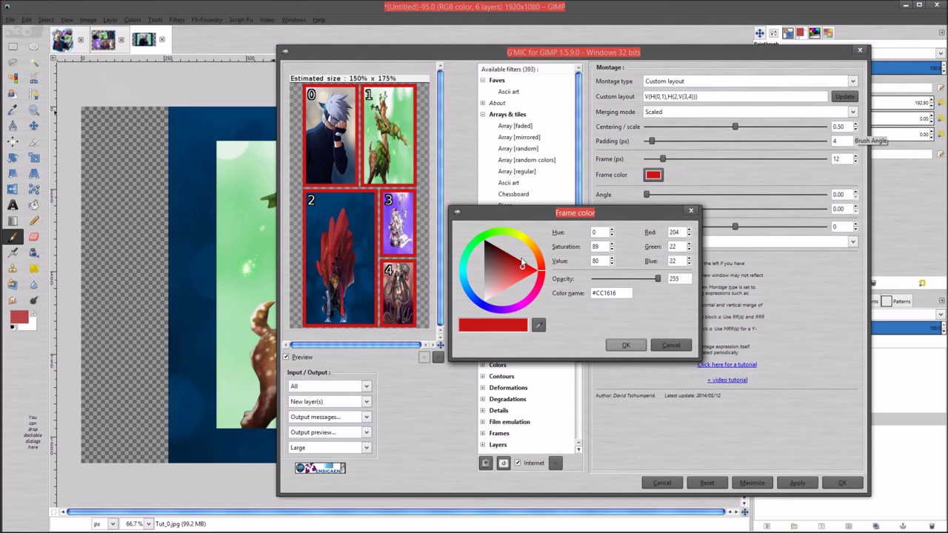
pyautogui.moveTo(513, 273)
pyautogui.mouseDown()
pyautogui.moveTo(505, 265)
pyautogui.moveTo(532, 245)
pyautogui.moveTo(507, 264)
pyautogui.mouseUp()
pyautogui.click(530, 242)
pyautogui.click(626, 345)
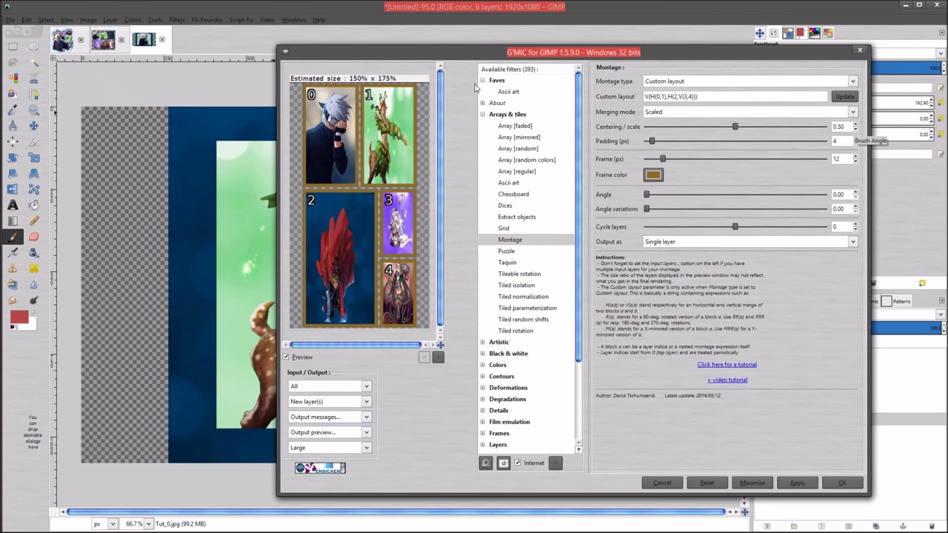
# Set the montage frame to 0 px and its frame color to black #000000
pyautogui.moveTo(663, 159); pyautogui.dragTo(602, 153)
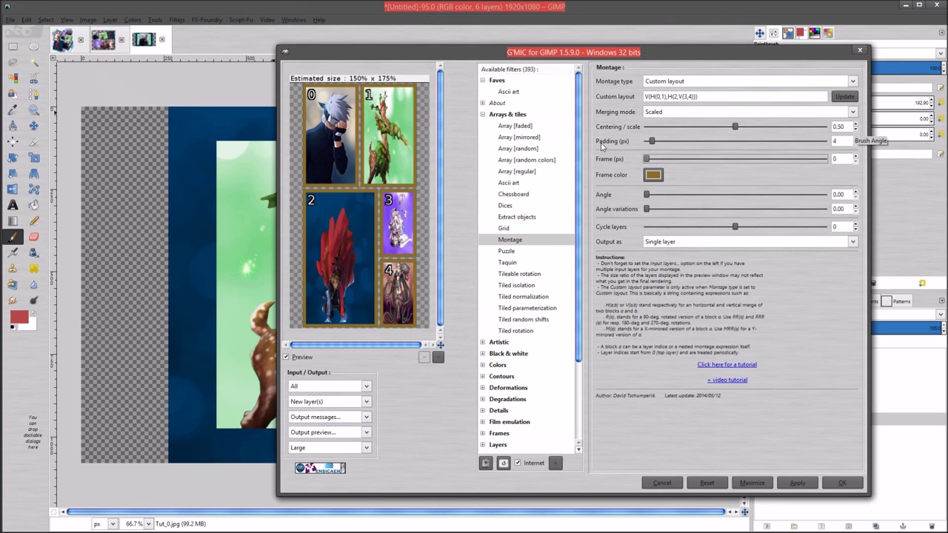
pyautogui.click(653, 175)
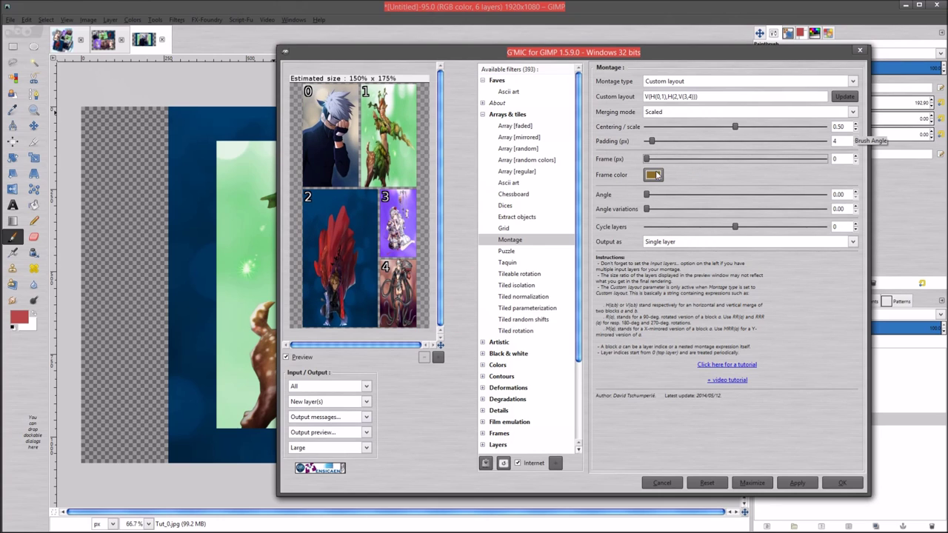
pyautogui.moveTo(503, 287); pyautogui.dragTo(455, 228)
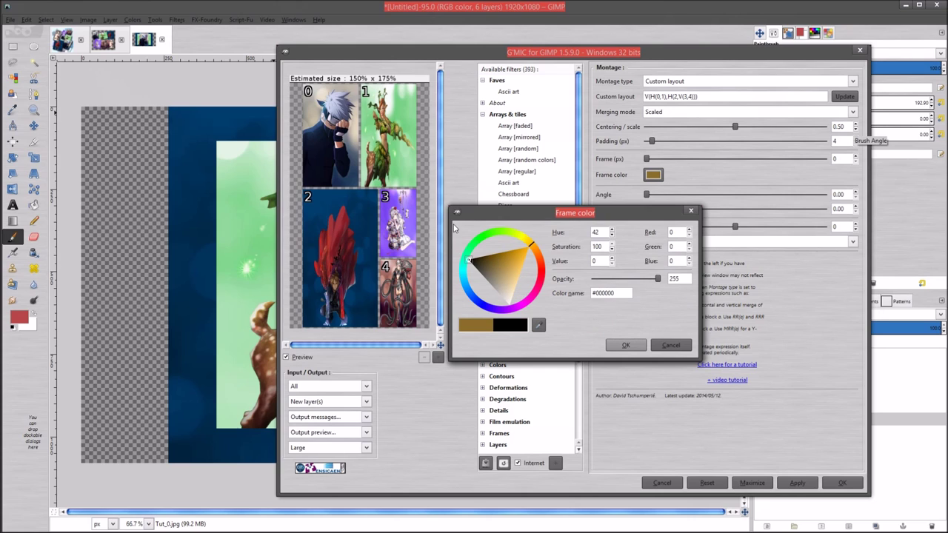
pyautogui.click(626, 345)
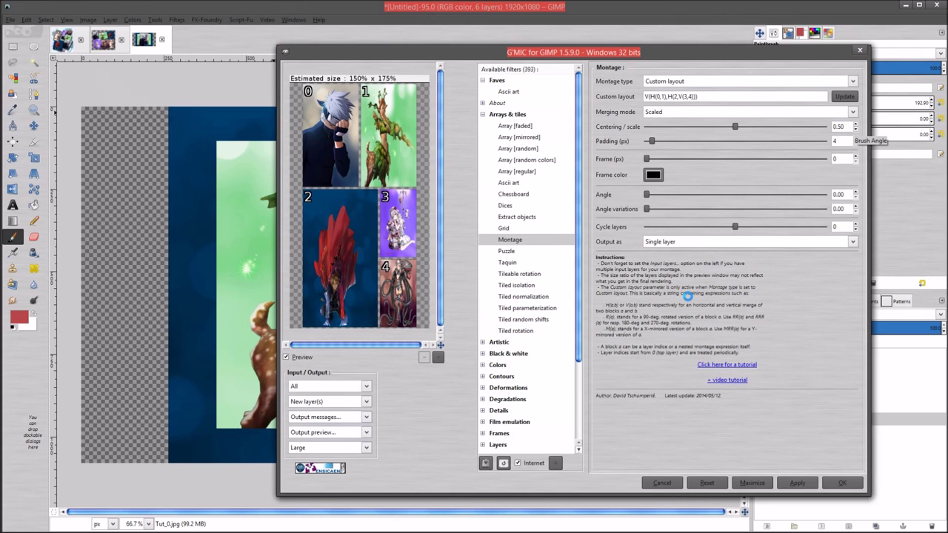
# Try montage angles of 55.15 and 19.15, and return the angle to 0.00
pyautogui.moveTo(649, 197); pyautogui.dragTo(676, 196)
pyautogui.click(675, 194)
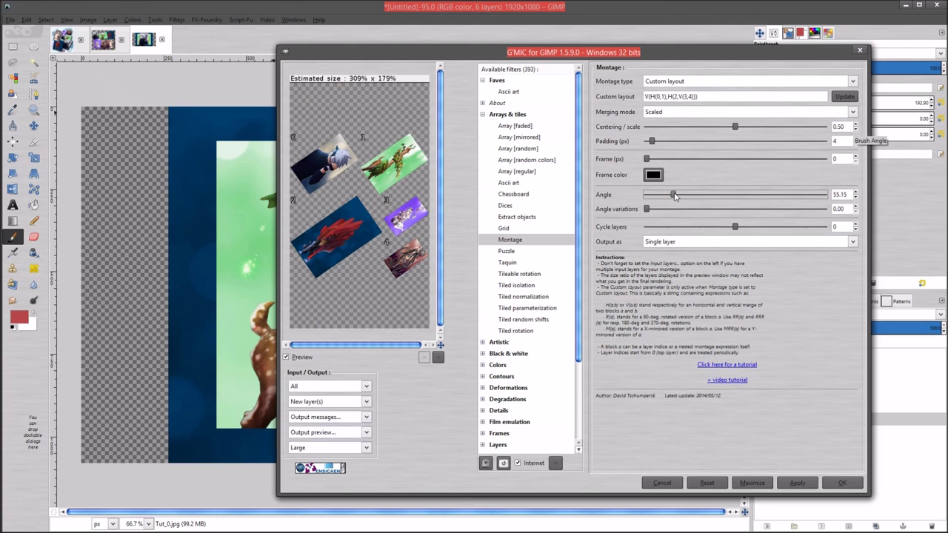
pyautogui.moveTo(673, 195); pyautogui.dragTo(659, 196)
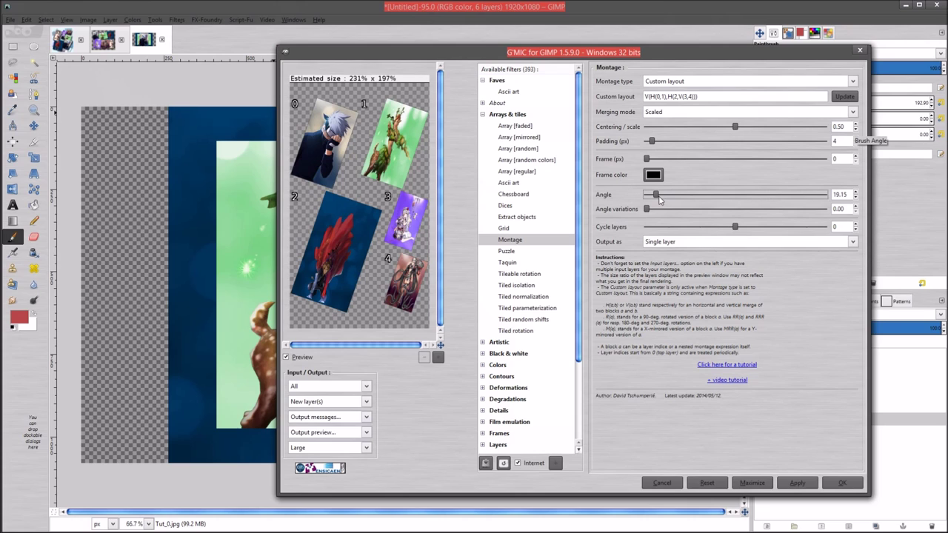
pyautogui.moveTo(659, 198); pyautogui.dragTo(641, 200)
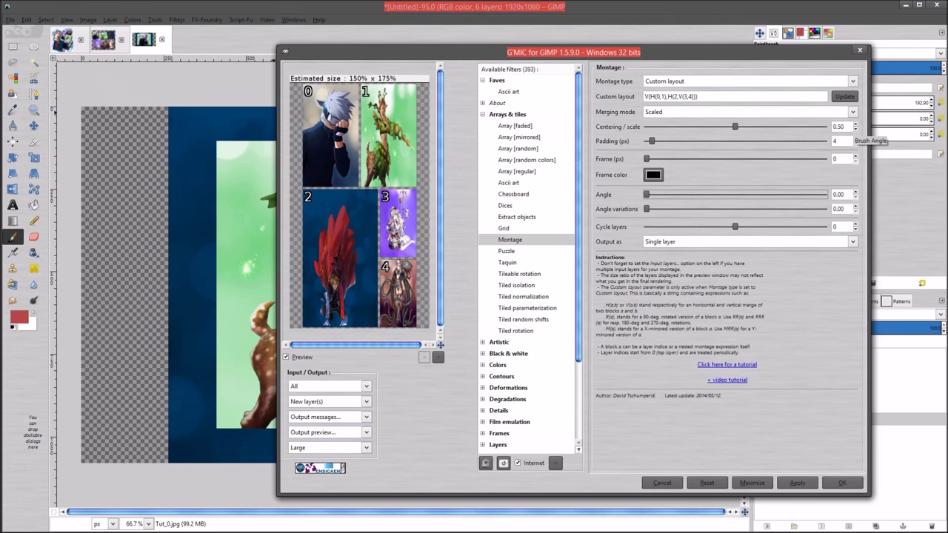
pyautogui.moveTo(730, 96); pyautogui.dragTo(644, 96)
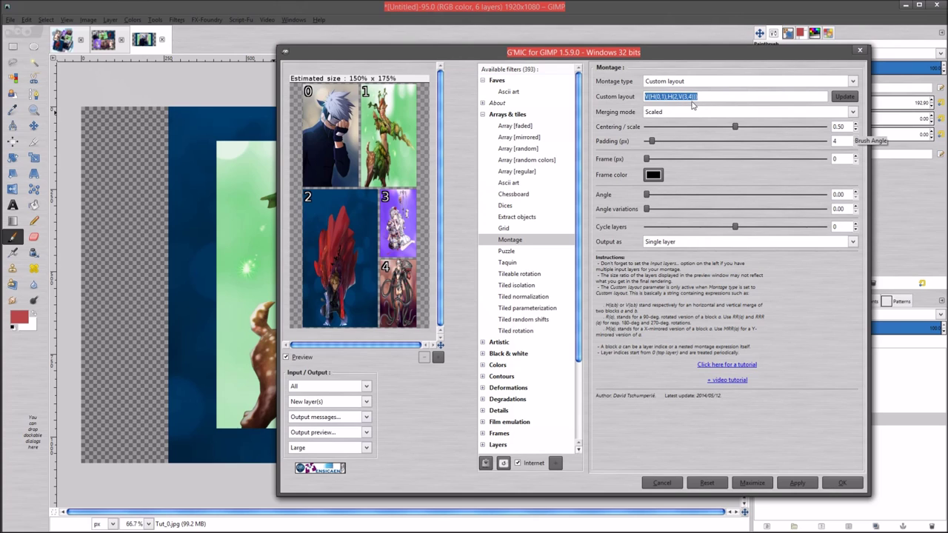
pyautogui.click(729, 96)
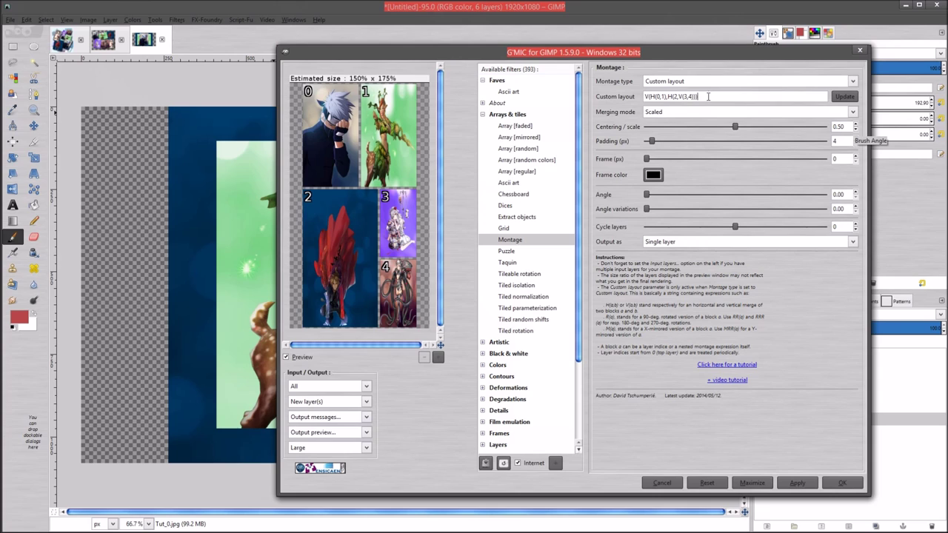
pyautogui.tripleClick(670, 95)
pyautogui.click(705, 97)
pyautogui.tripleClick(705, 97)
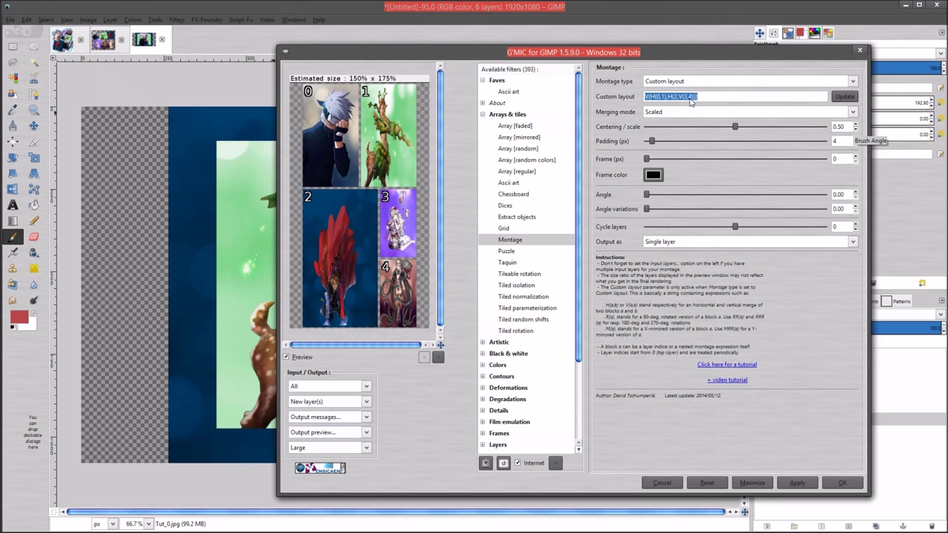
pyautogui.moveTo(644, 55)
pyautogui.mouseDown()
pyautogui.moveTo(589, 41)
pyautogui.moveTo(651, 42)
pyautogui.mouseUp()
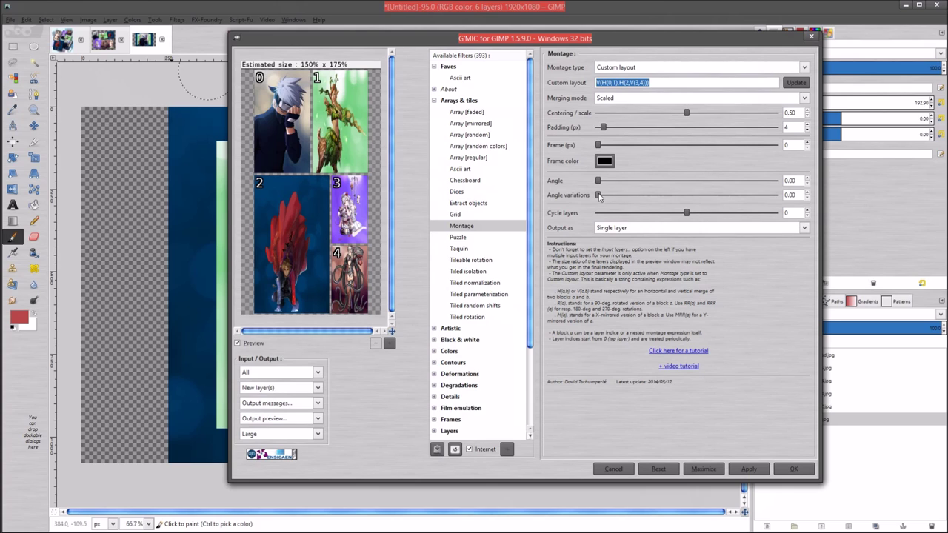
# Try Angle variations at 15.54 and Cycle layers at 21 for the montage
pyautogui.moveTo(599, 196); pyautogui.dragTo(613, 200)
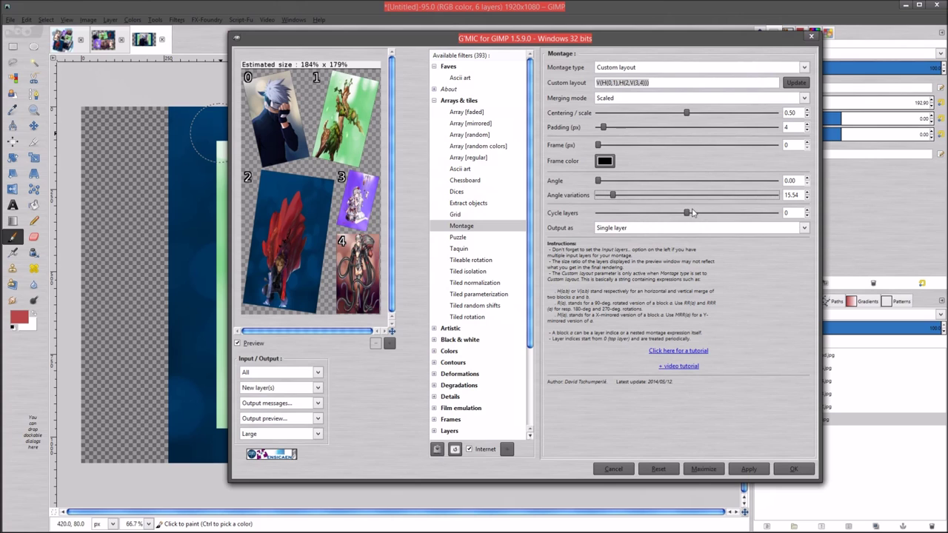
pyautogui.moveTo(690, 216); pyautogui.dragTo(697, 216)
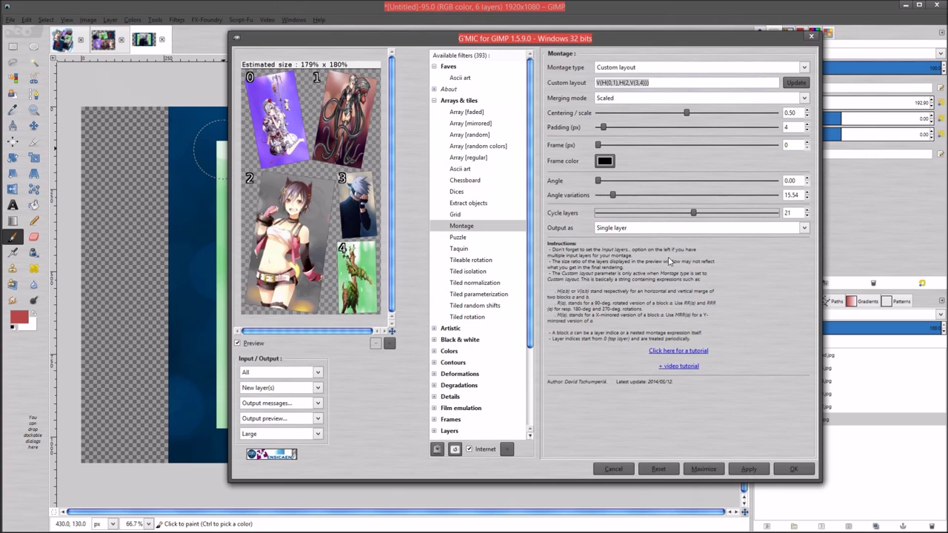
# Review the output options of the montage and choose Multiple layers
pyautogui.click(626, 231)
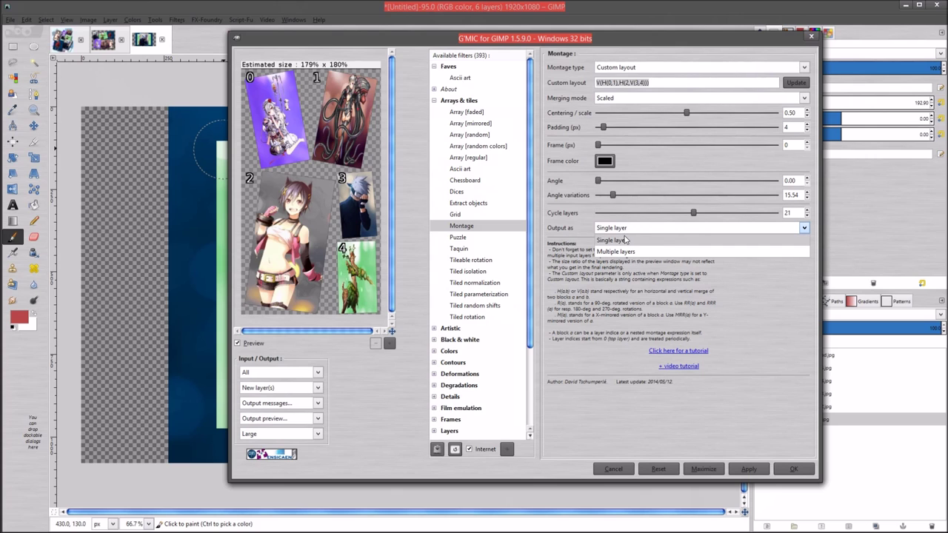
pyautogui.click(640, 228)
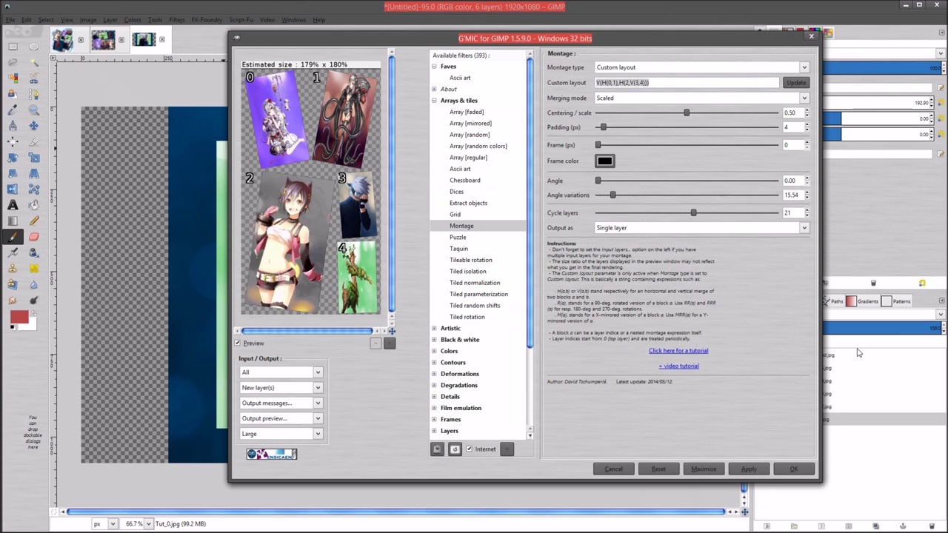
pyautogui.click(754, 230)
pyautogui.click(696, 254)
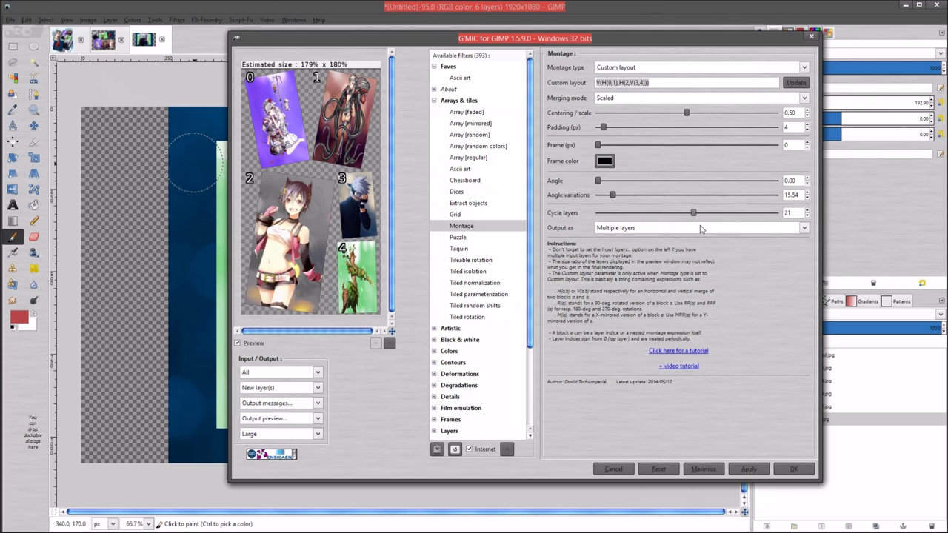
# Reset the Montage settings and update the preview with the custom layout V(H(4,V(H(2,3),H(0,1))),H(5,6)
pyautogui.click(655, 468)
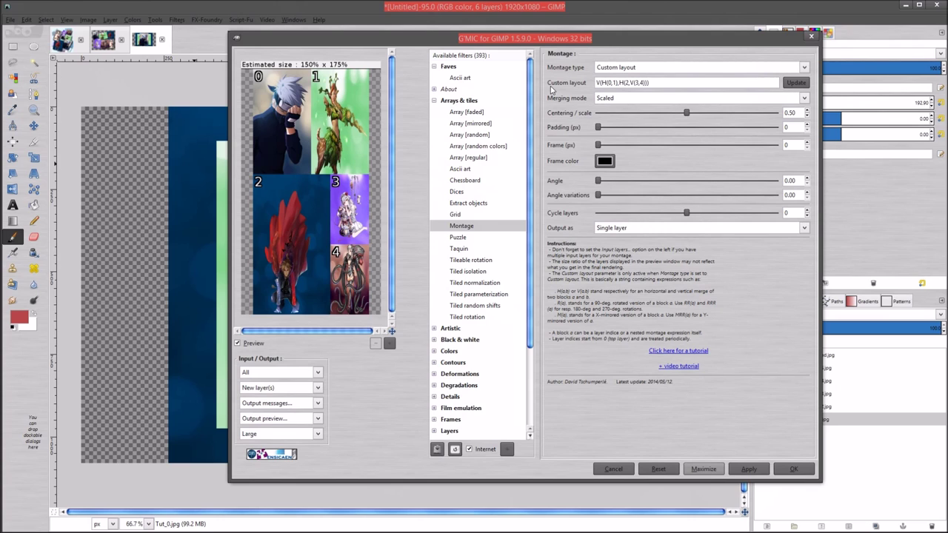
pyautogui.click(666, 83)
pyautogui.hotkey('ctrl', 'a')
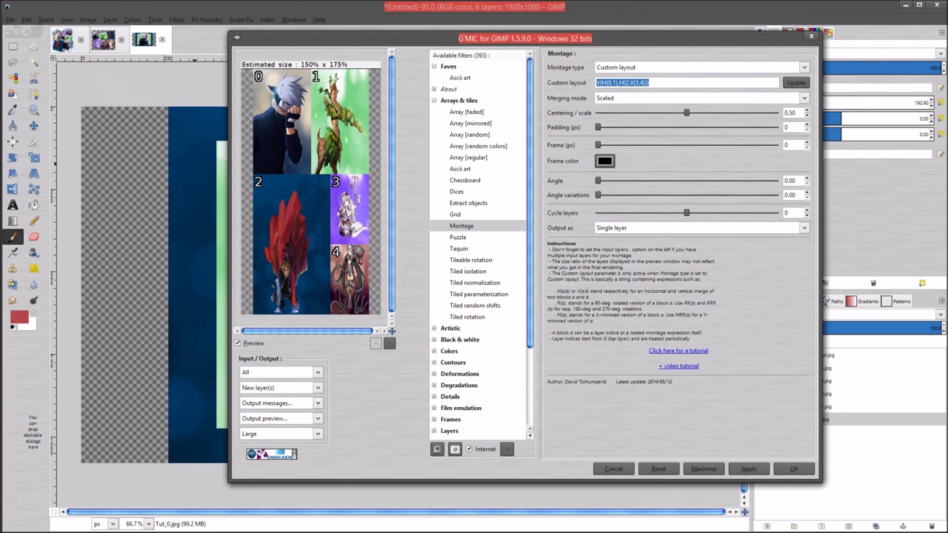
pyautogui.write('V(H(4,V(H(2,3),H(0,1))),H(5,6))')
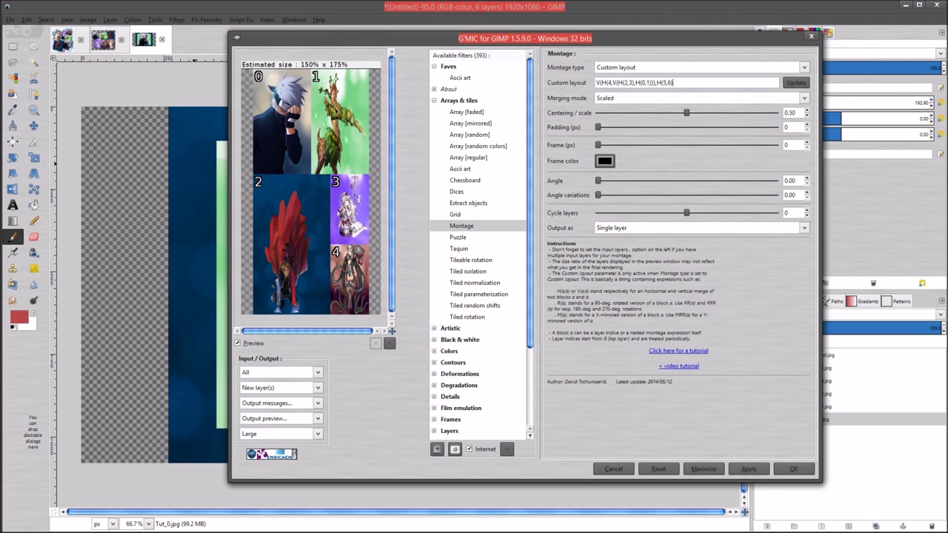
pyautogui.click(795, 82)
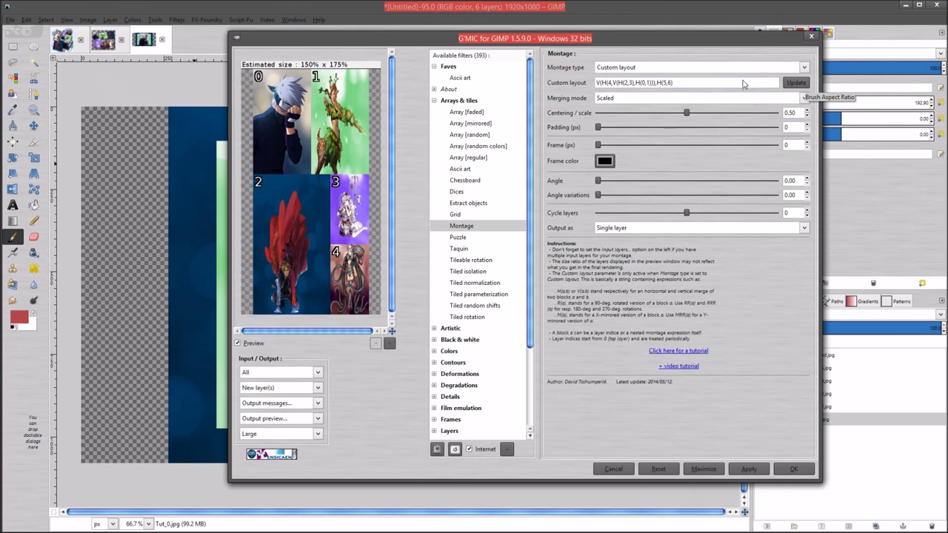
pyautogui.click(787, 84)
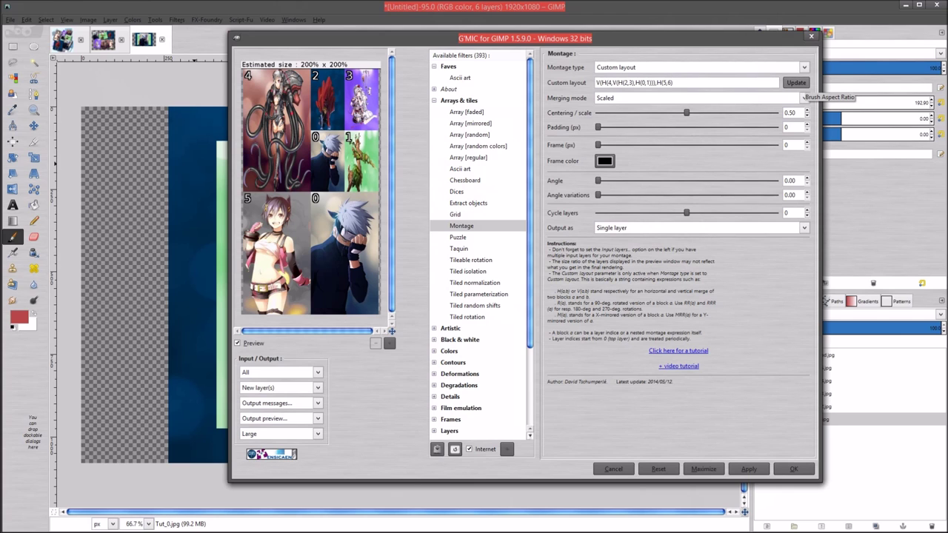
pyautogui.click(785, 84)
pyautogui.click(652, 83)
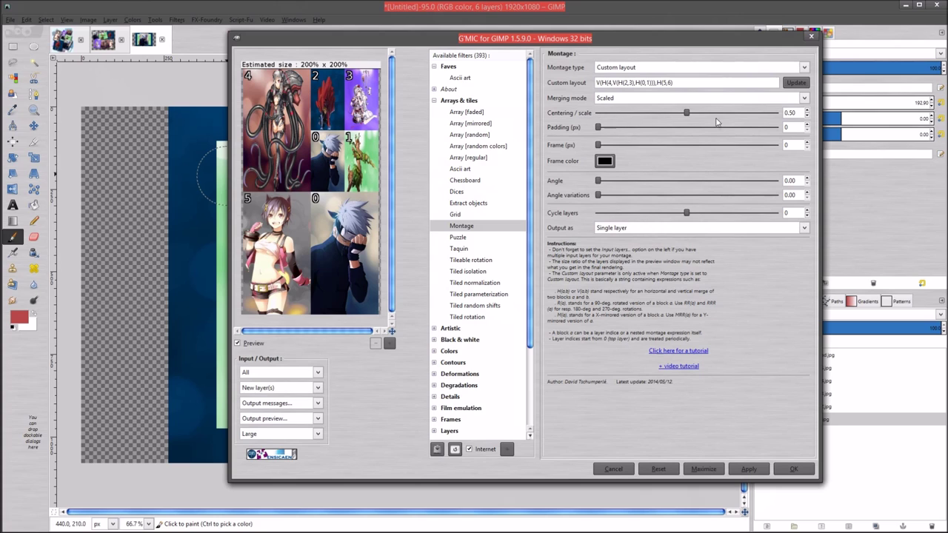
# Set the montage padding to 4 px and Angle variations to 12.65, keeping Cycle layers at 0
pyautogui.doubleClick(794, 128)
pyautogui.click(789, 147)
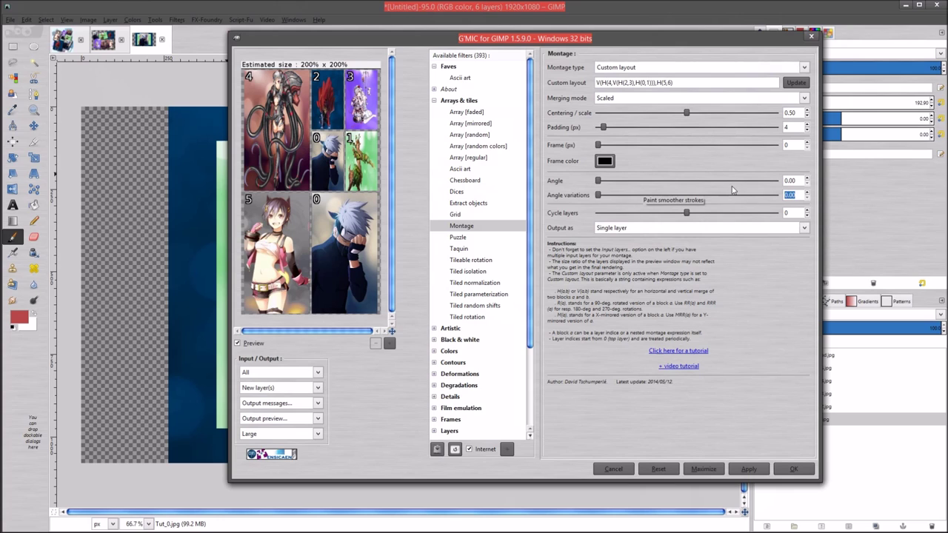
pyautogui.write('12.65')
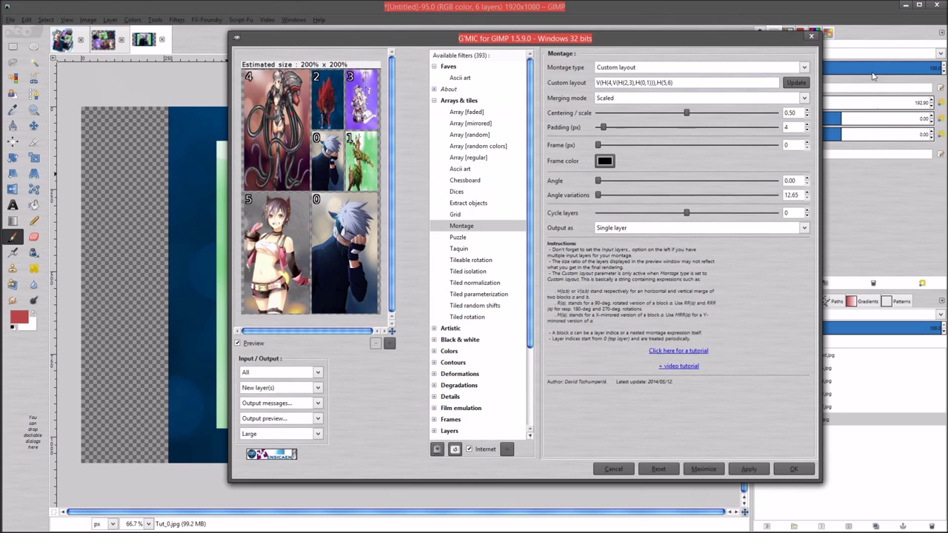
pyautogui.click(799, 212)
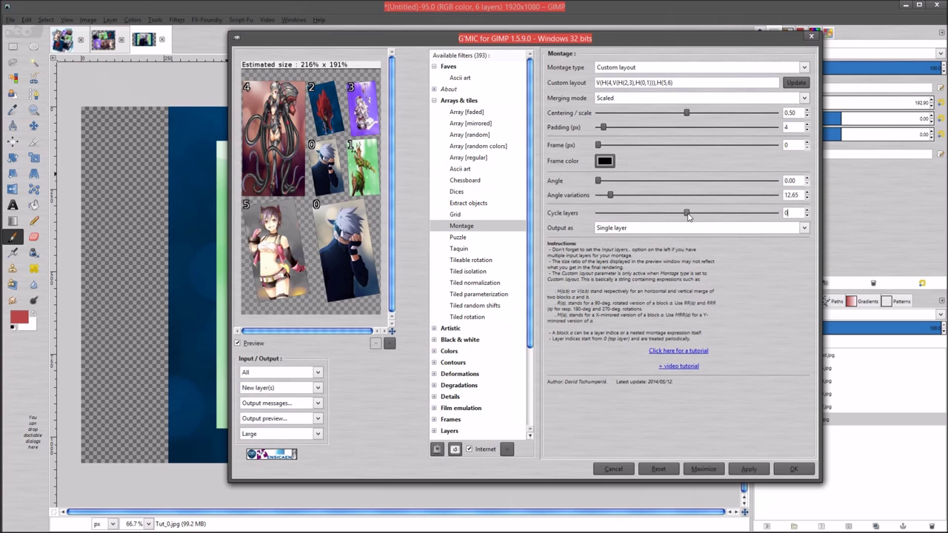
# Output the montage as Multiple layers, apply the filter to the image and close the filter dialog
pyautogui.click(726, 231)
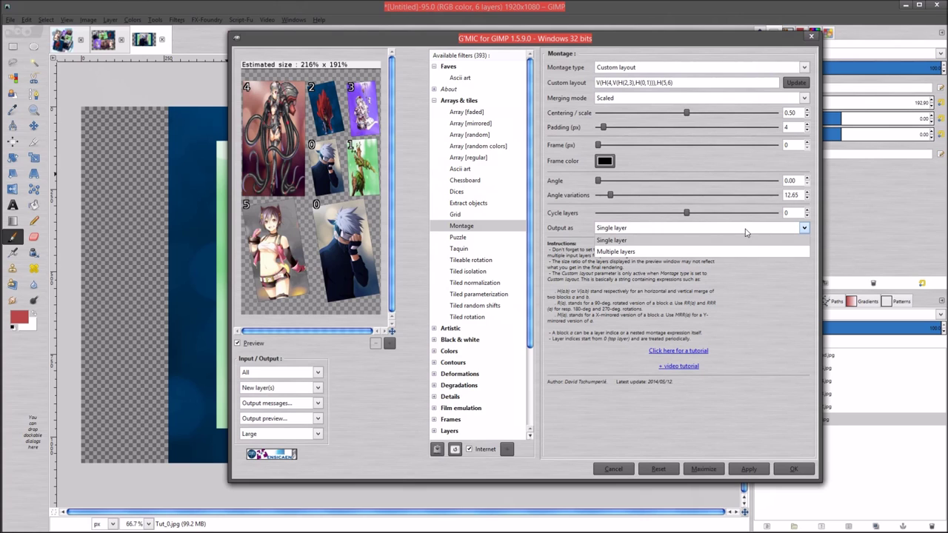
pyautogui.click(688, 252)
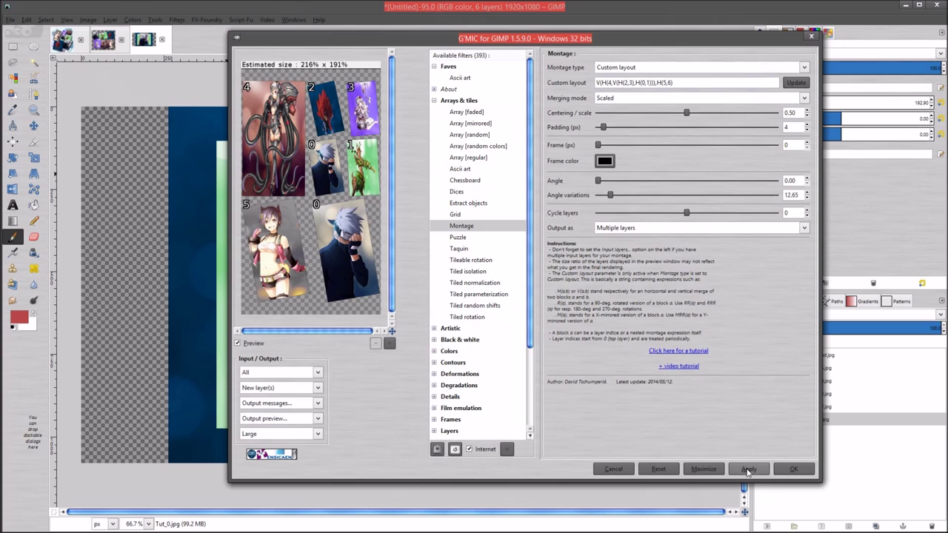
pyautogui.click(748, 469)
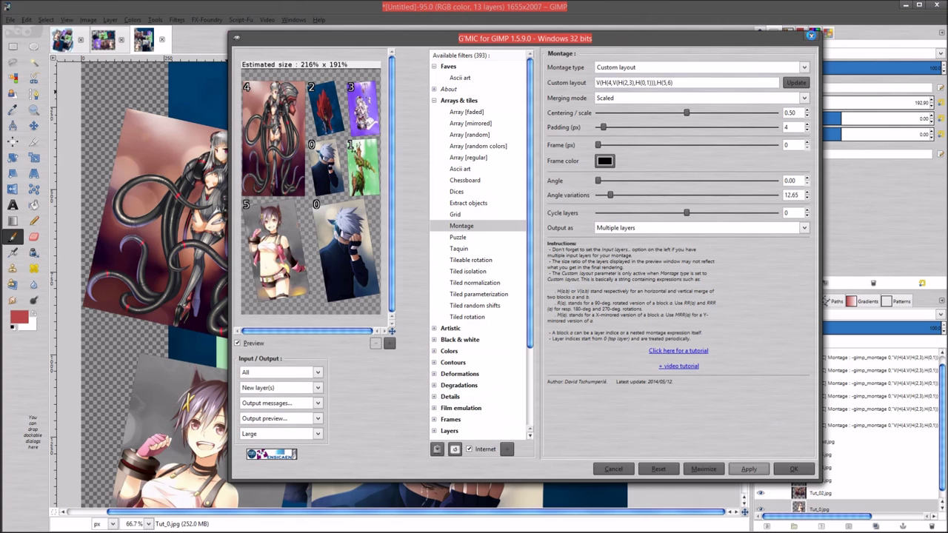
pyautogui.click(813, 38)
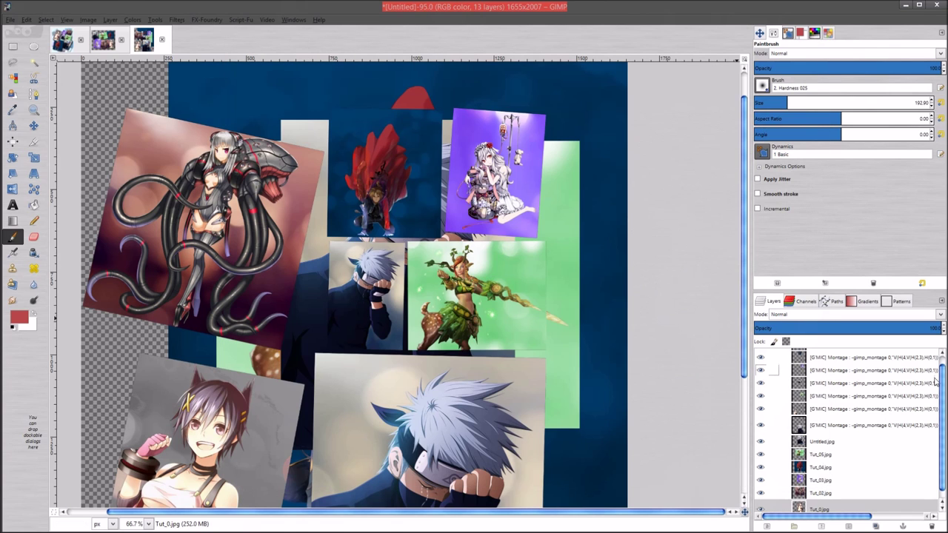
# Hide the six original picture layers, from Untitled.jpg and Tut_05.jpg down to Tut_0.jpg, leaving only the montage layers displayed
pyautogui.moveTo(944, 380); pyautogui.dragTo(944, 400)
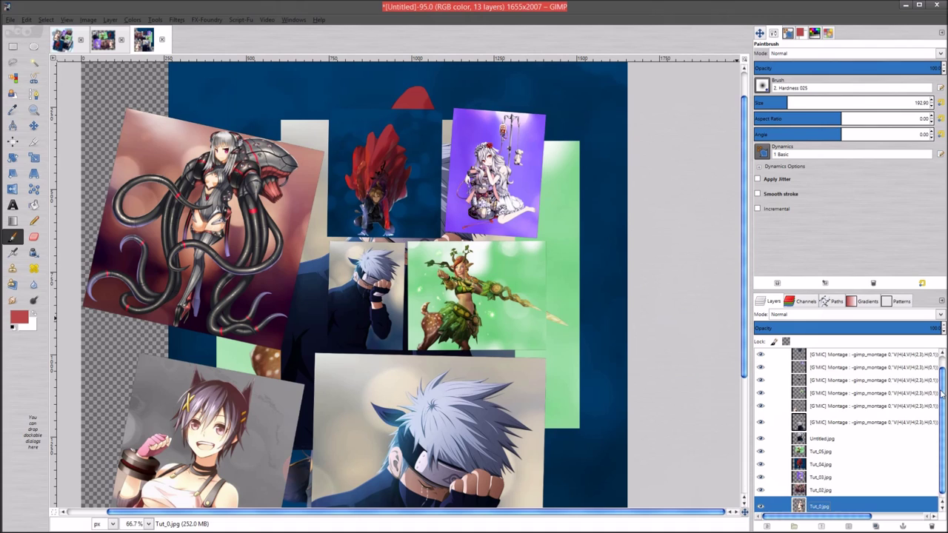
pyautogui.click(761, 436)
pyautogui.click(761, 437)
pyautogui.click(761, 438)
pyautogui.click(761, 439)
pyautogui.click(759, 441)
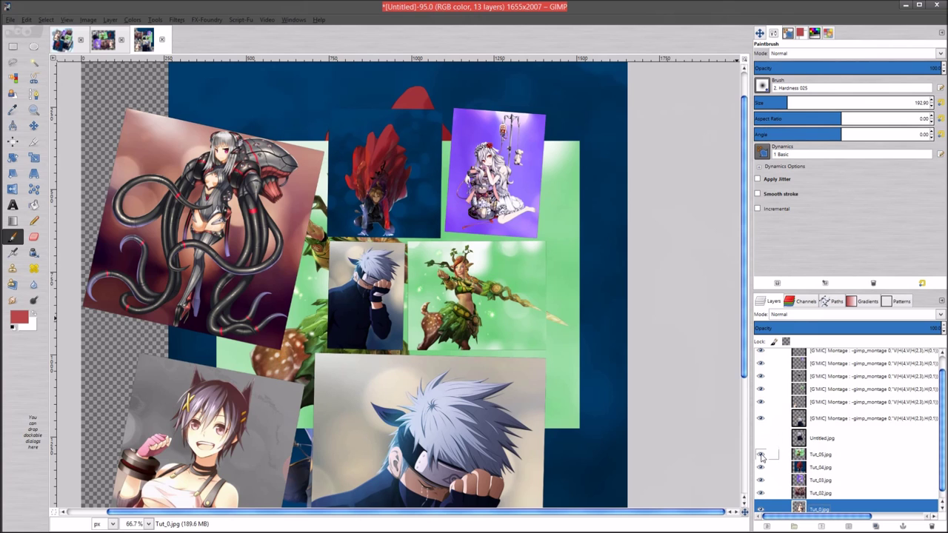
pyautogui.click(760, 455)
pyautogui.click(759, 475)
pyautogui.click(760, 490)
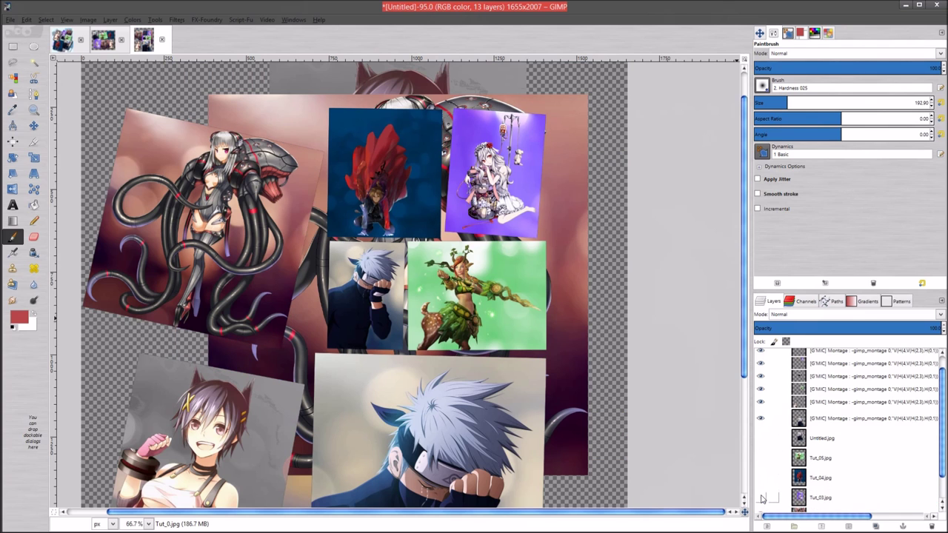
pyautogui.scroll(-2, 942, 418)
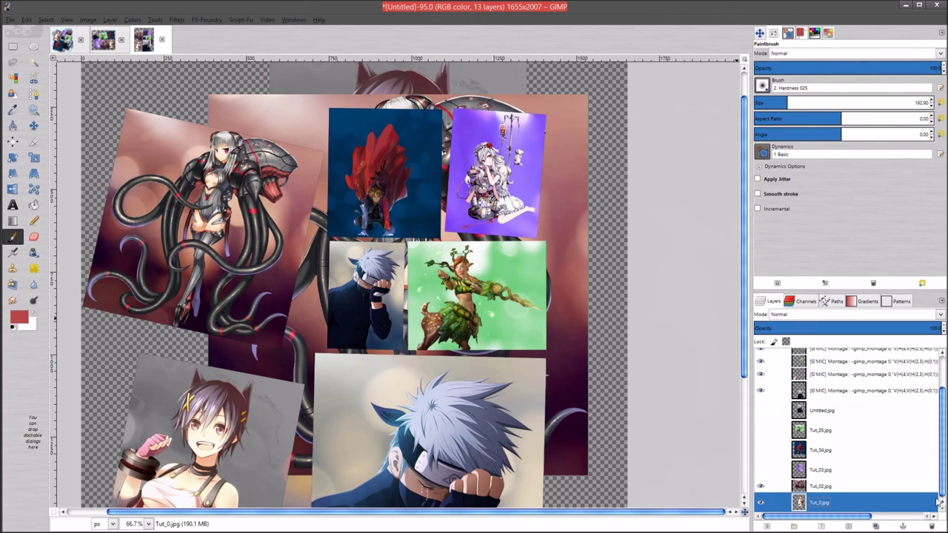
pyautogui.click(761, 489)
pyautogui.click(761, 506)
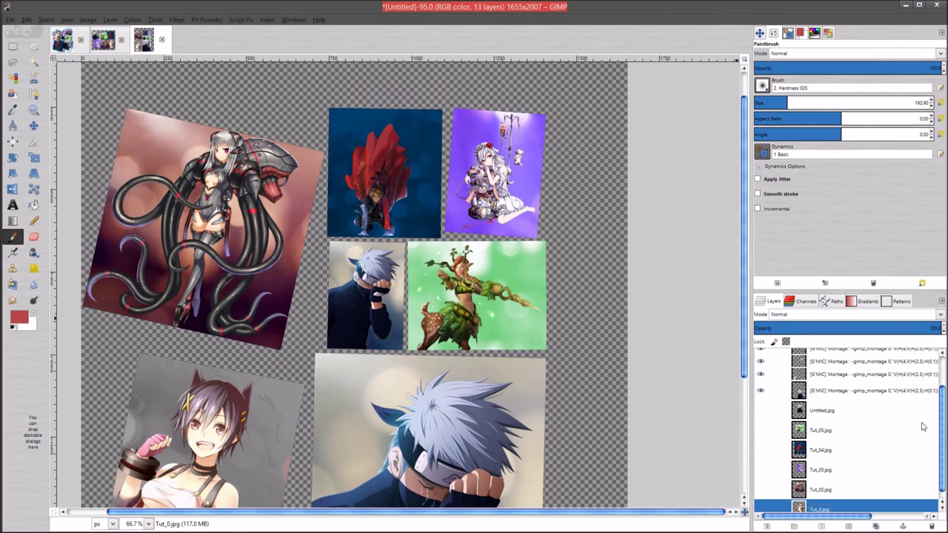
pyautogui.press('-')
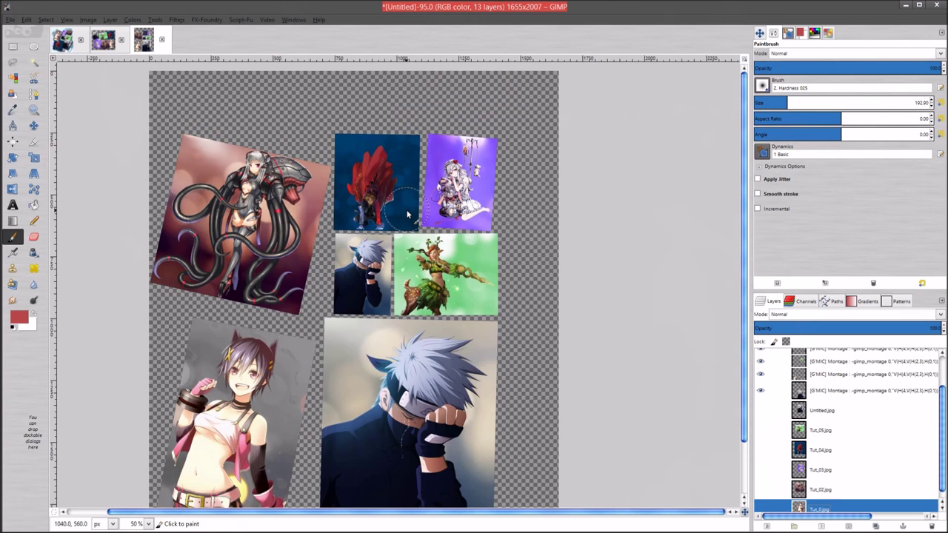
# Move the large white-haired ninja picture toward the canvas's lower-right corner and shift the green archer picture on its montage layer
pyautogui.press('-')
pyautogui.press('-')
pyautogui.press('+')
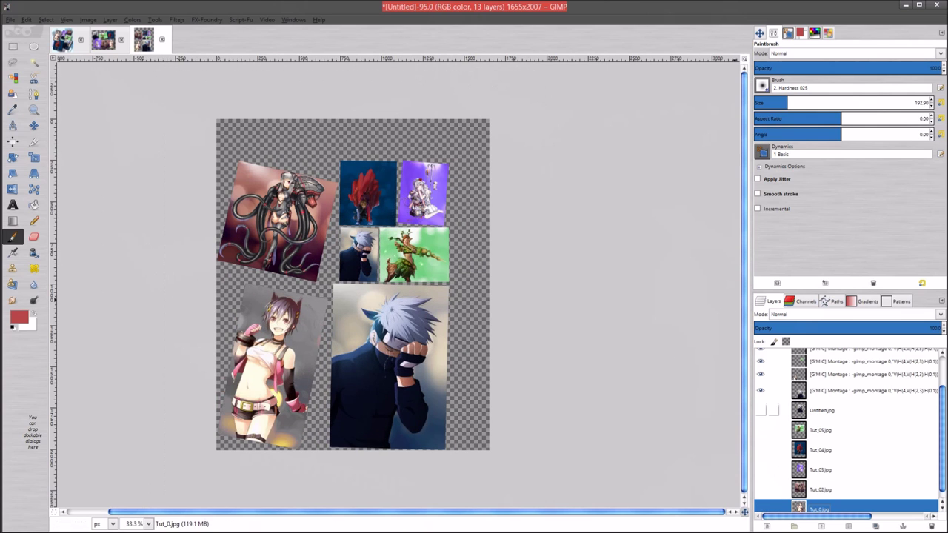
pyautogui.scroll(2, 944, 410)
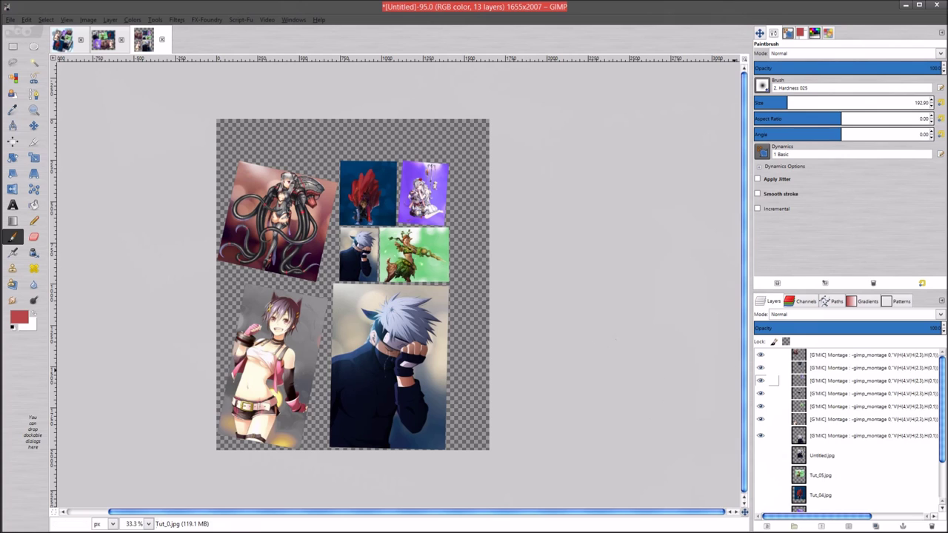
pyautogui.click(829, 443)
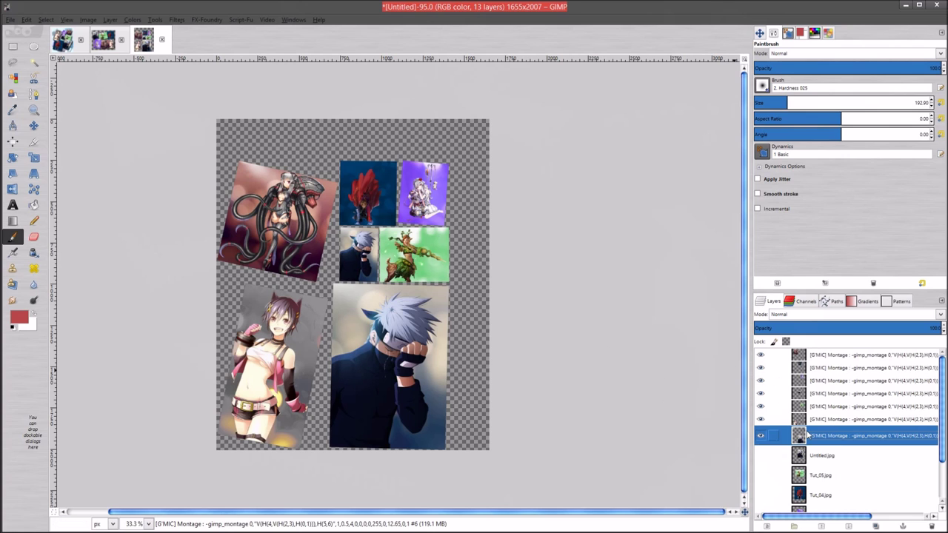
pyautogui.click(824, 443)
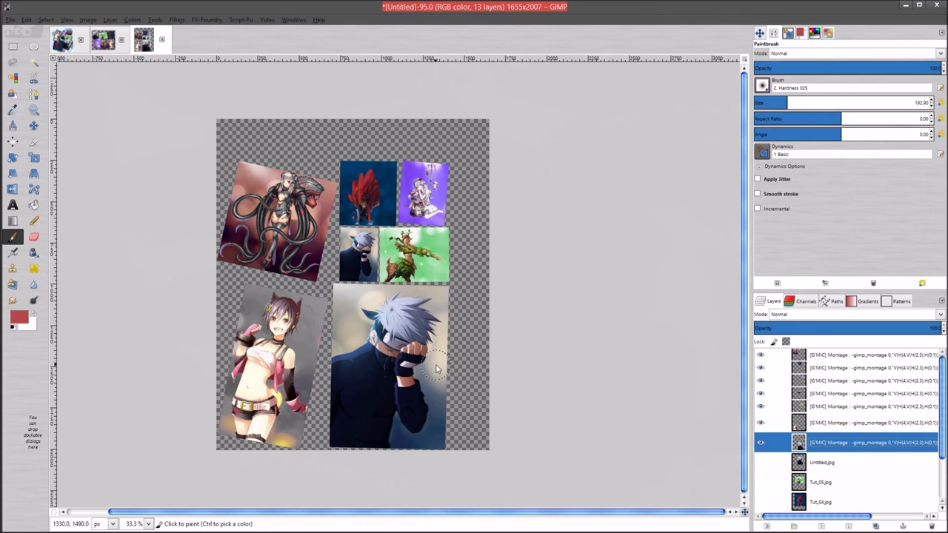
pyautogui.press('m')
pyautogui.moveTo(416, 361)
pyautogui.mouseDown()
pyautogui.moveTo(470, 337)
pyautogui.moveTo(470, 323)
pyautogui.mouseUp()
pyautogui.moveTo(279, 363)
pyautogui.mouseDown()
pyautogui.moveTo(316, 355)
pyautogui.moveTo(268, 367)
pyautogui.mouseUp()
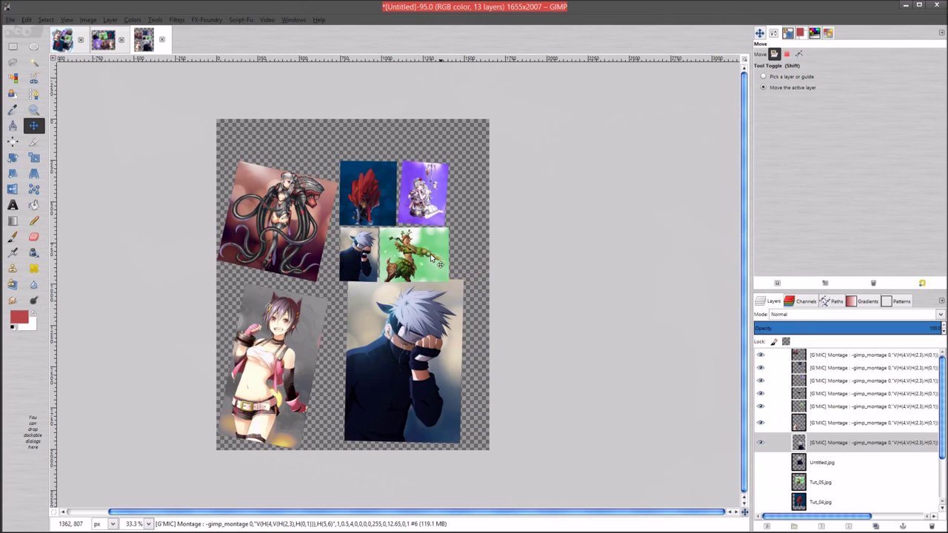
pyautogui.moveTo(445, 256)
pyautogui.mouseDown()
pyautogui.moveTo(462, 259)
pyautogui.moveTo(452, 264)
pyautogui.mouseUp()
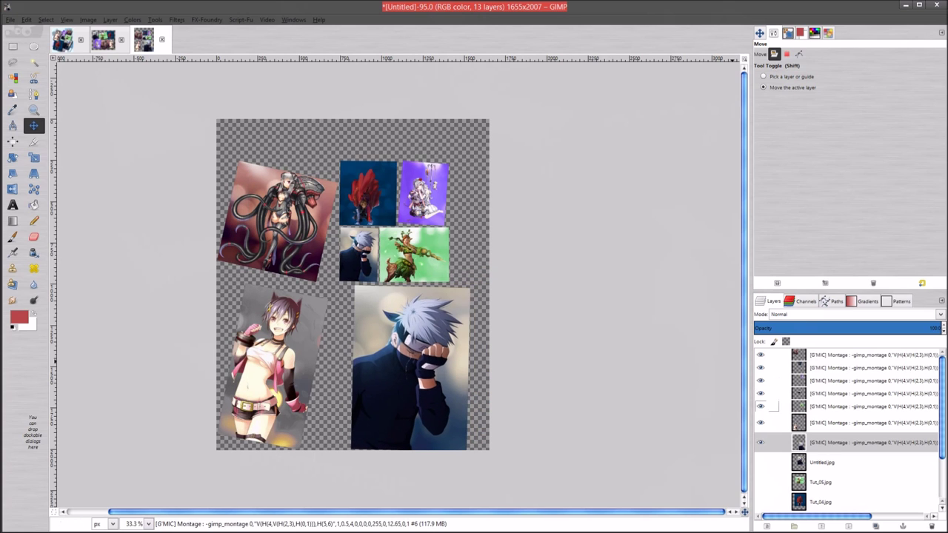
pyautogui.moveTo(400, 259); pyautogui.dragTo(447, 281)
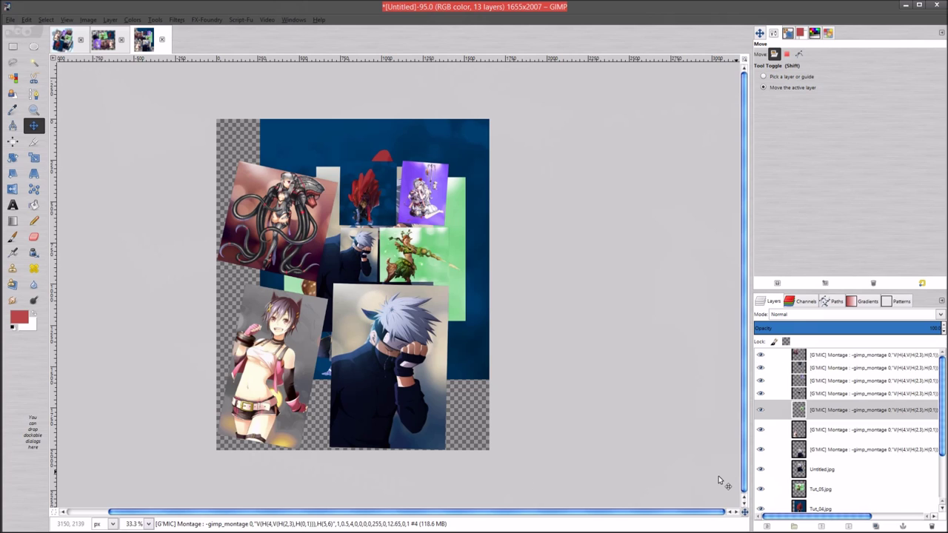
# Toggle the visibility of the original picture layers, including Tut_0.jpg, Tut_04.jpg and Untitled.jpg
pyautogui.scroll(-3, 926, 404)
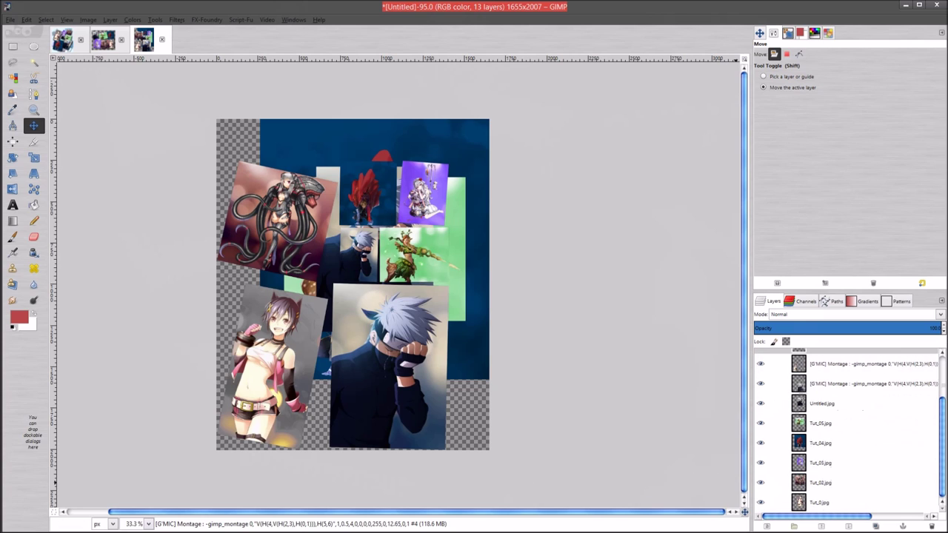
pyautogui.click(798, 54)
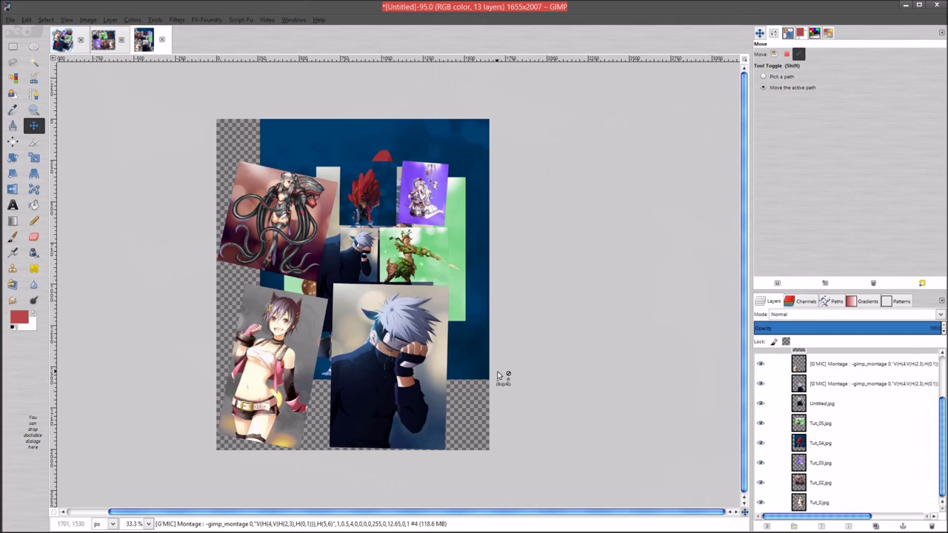
pyautogui.click(773, 53)
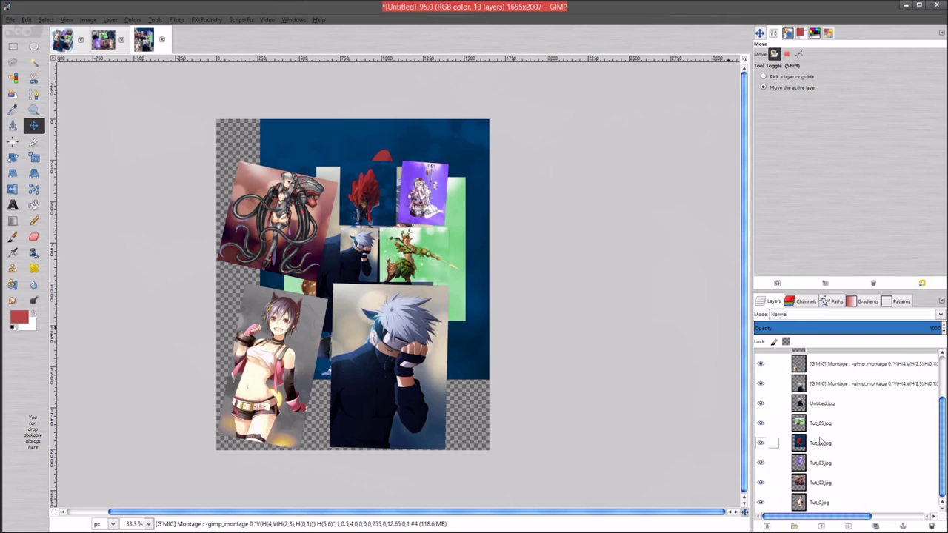
pyautogui.click(759, 505)
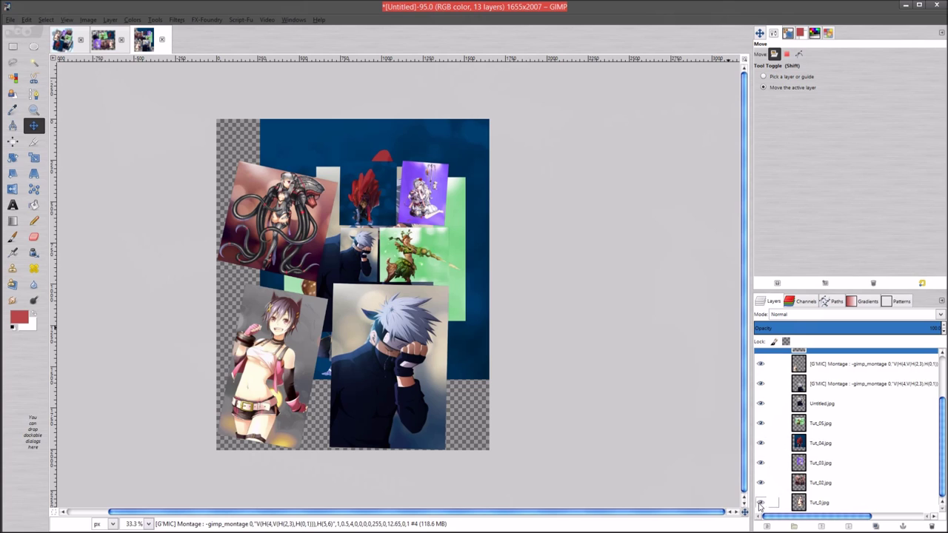
pyautogui.click(765, 447)
pyautogui.click(766, 449)
pyautogui.click(767, 405)
pyautogui.click(767, 405)
pyautogui.click(765, 403)
pyautogui.click(766, 404)
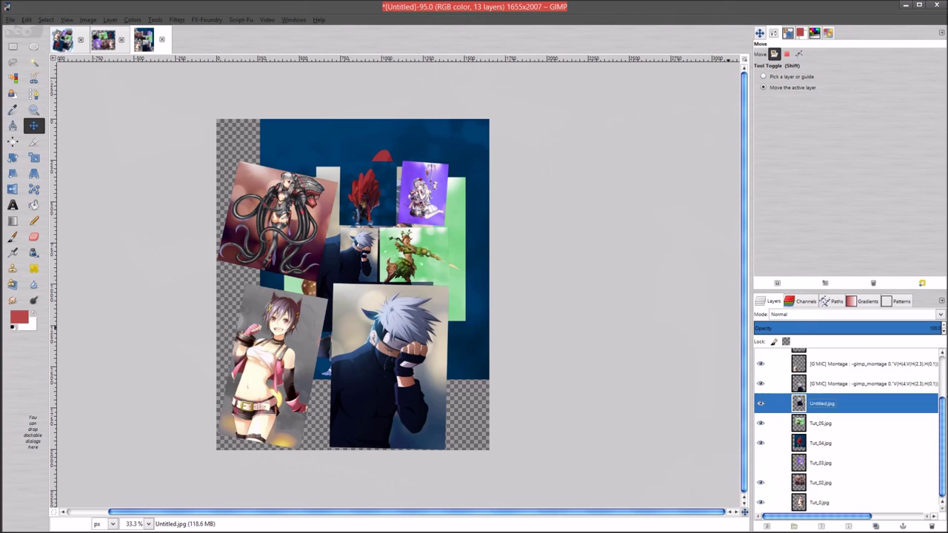
# Hide all the G'MIC Montage layers so only the original picture layers can show
pyautogui.moveTo(941, 413); pyautogui.dragTo(942, 357)
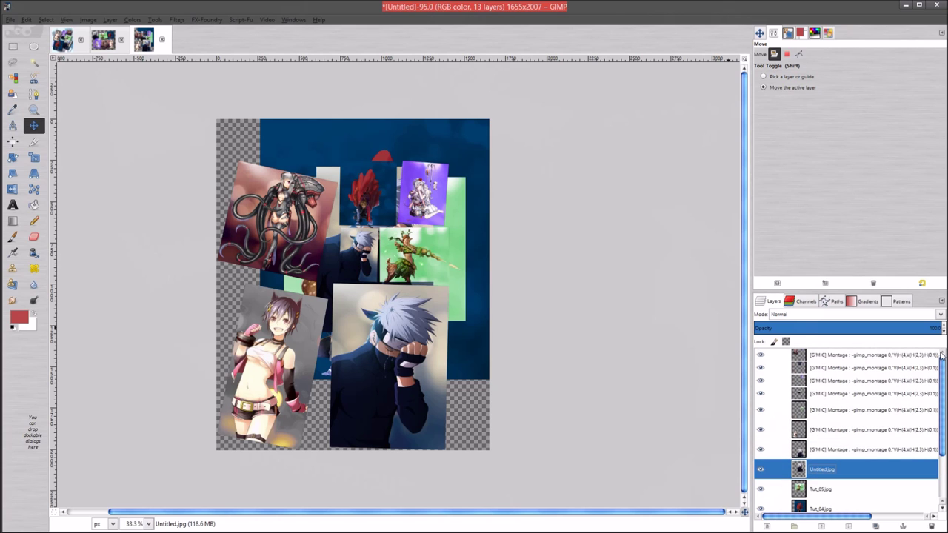
pyautogui.click(760, 450)
pyautogui.moveTo(760, 450); pyautogui.dragTo(770, 359)
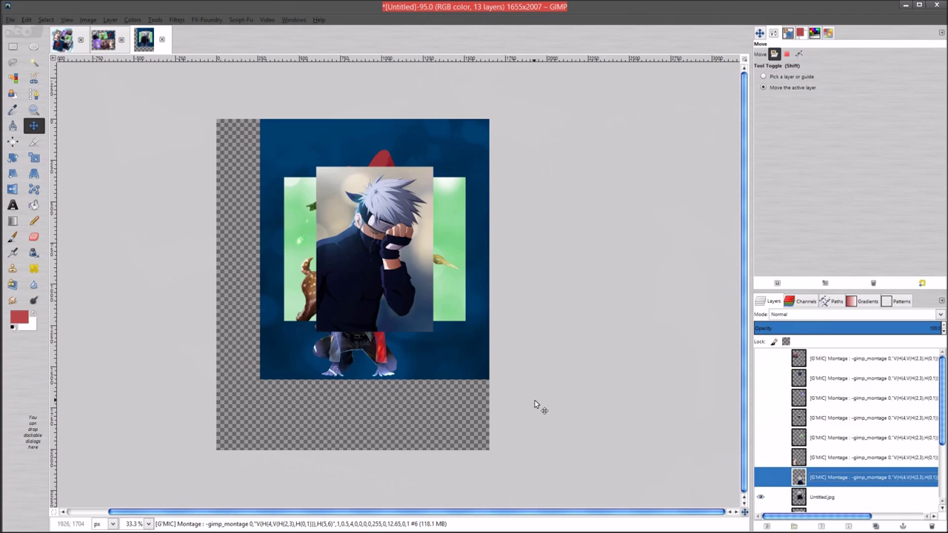
# Undo the hiding of the G'MIC Montage layers
pyautogui.hotkey('ctrl', 'z')
pyautogui.hotkey('ctrl', 'z')
pyautogui.hotkey('ctrl', 'z')
pyautogui.hotkey('ctrl', 'z')
pyautogui.hotkey('ctrl', 'z')
pyautogui.hotkey('ctrl', 'z')
pyautogui.hotkey('ctrl', 'z')
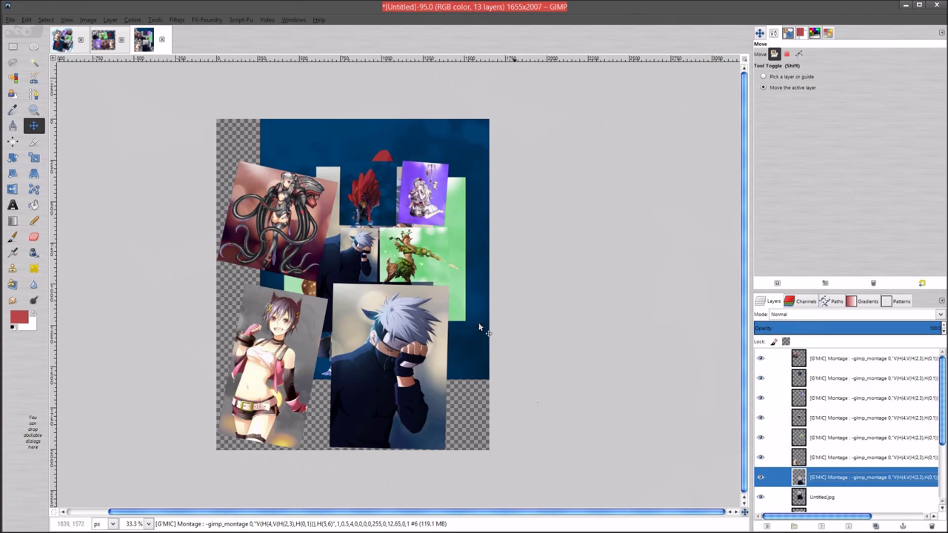
# Show the undo history and revert the montage image to its base image state
pyautogui.click(10, 20)
pyautogui.moveTo(27, 21)
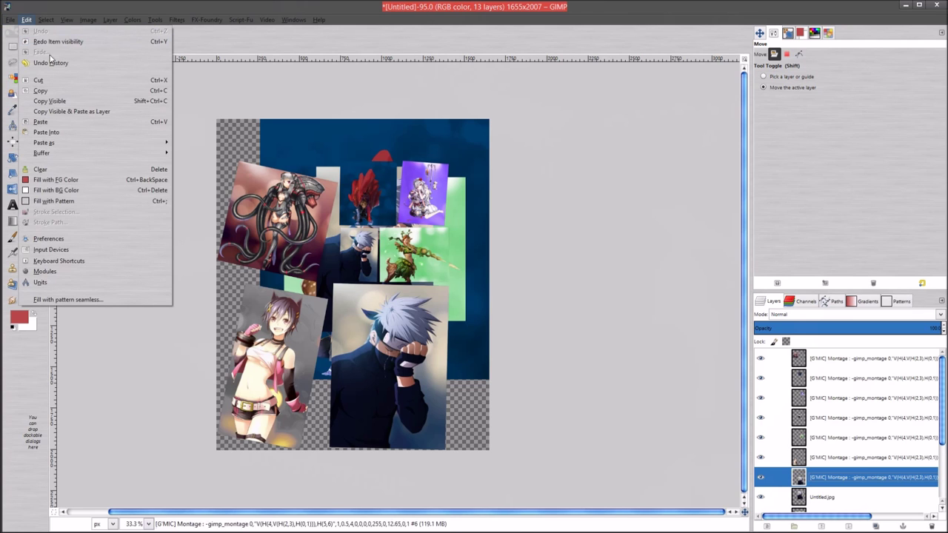
pyautogui.click(89, 63)
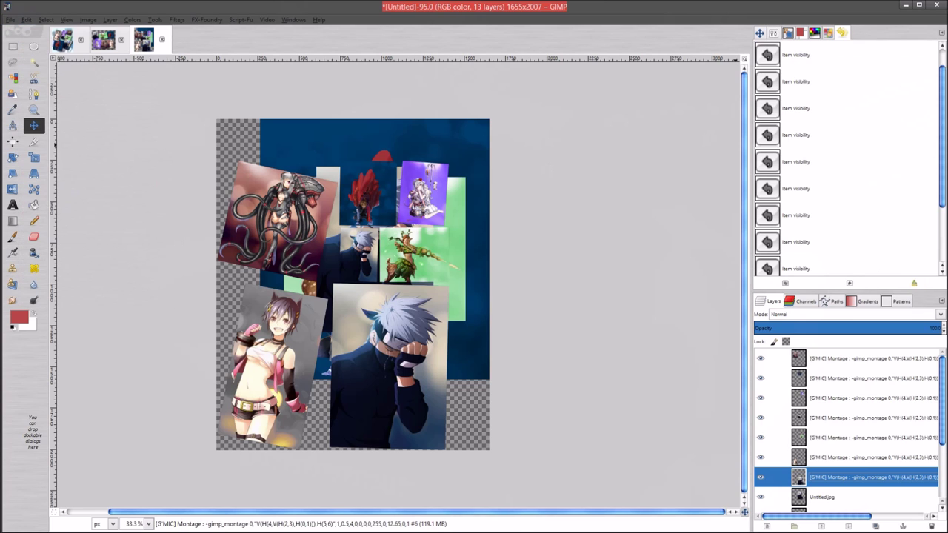
pyautogui.moveTo(942, 119); pyautogui.dragTo(945, 74)
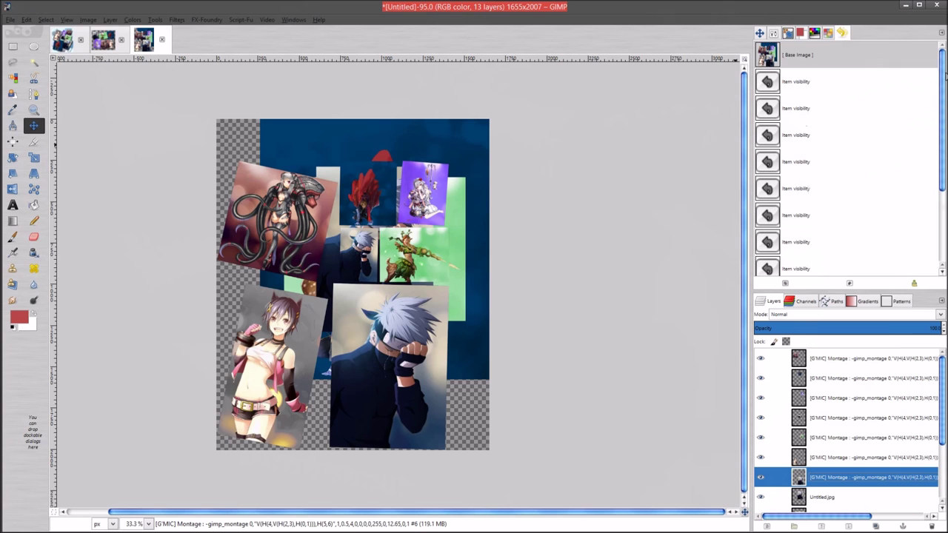
pyautogui.click(828, 56)
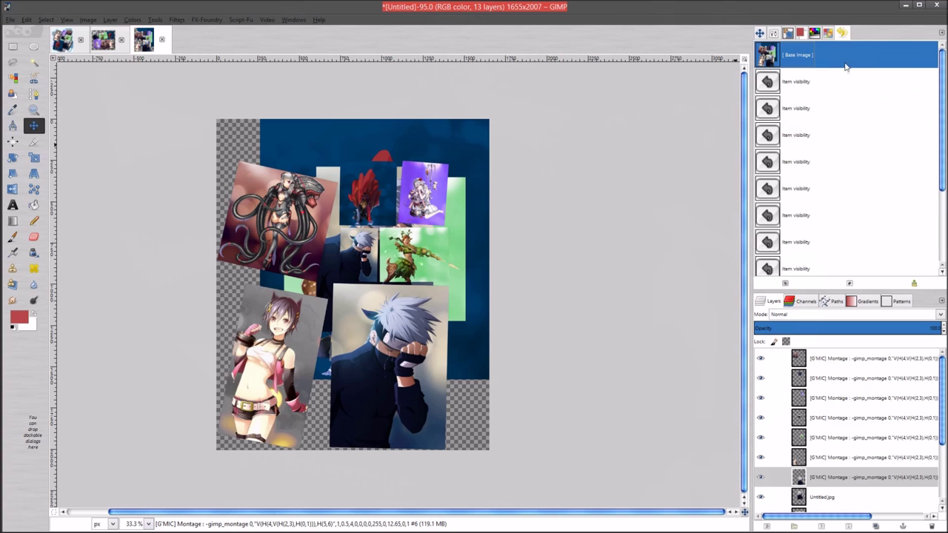
# Review the montage image's layer list and close that untitled image, discarding its changes
pyautogui.scroll(-2, 935, 422)
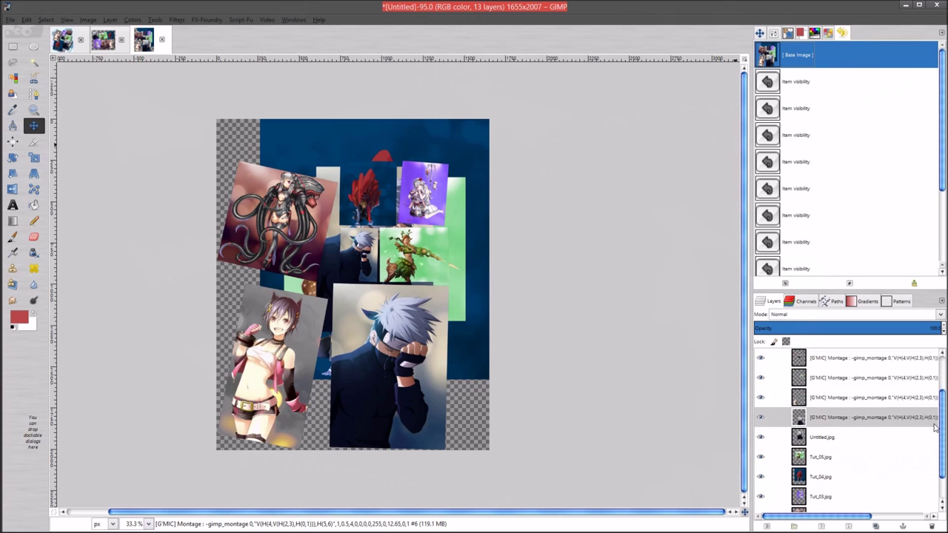
pyautogui.scroll(2, 930, 437)
pyautogui.scroll(1, 925, 434)
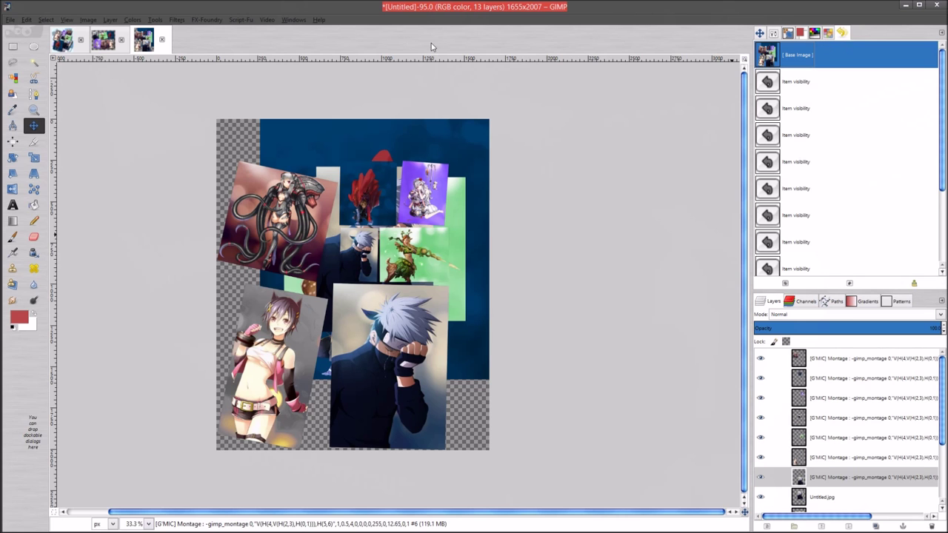
pyautogui.click(162, 40)
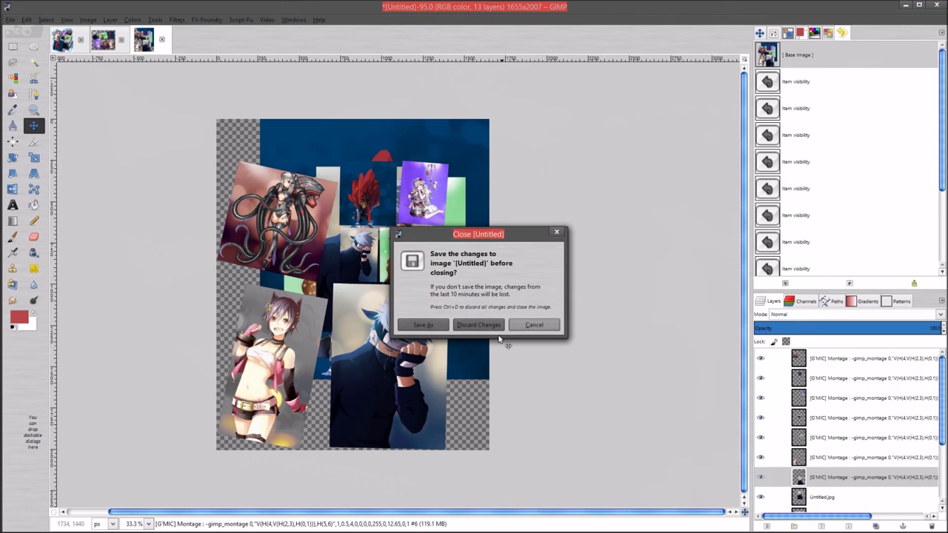
pyautogui.click(480, 325)
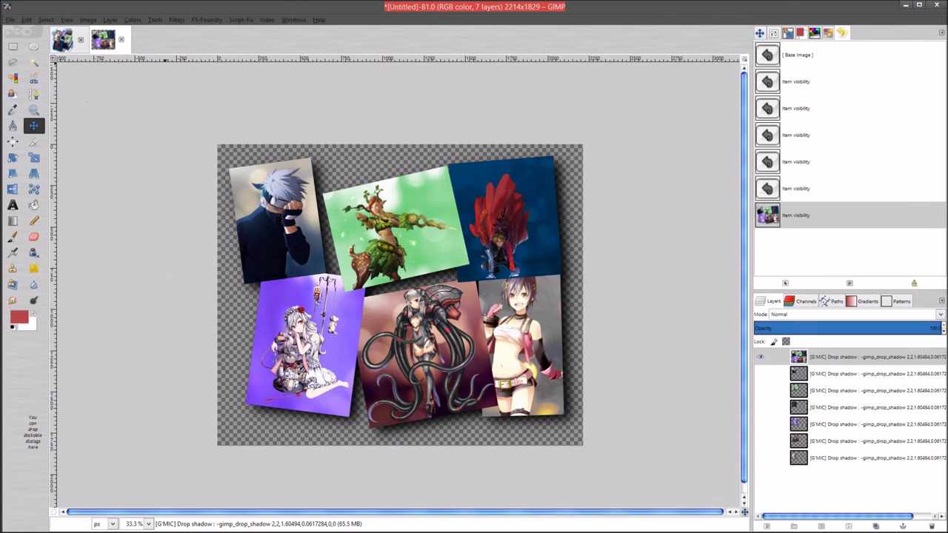
# Create a new image from the 1920 x 1080 template
pyautogui.click(11, 19)
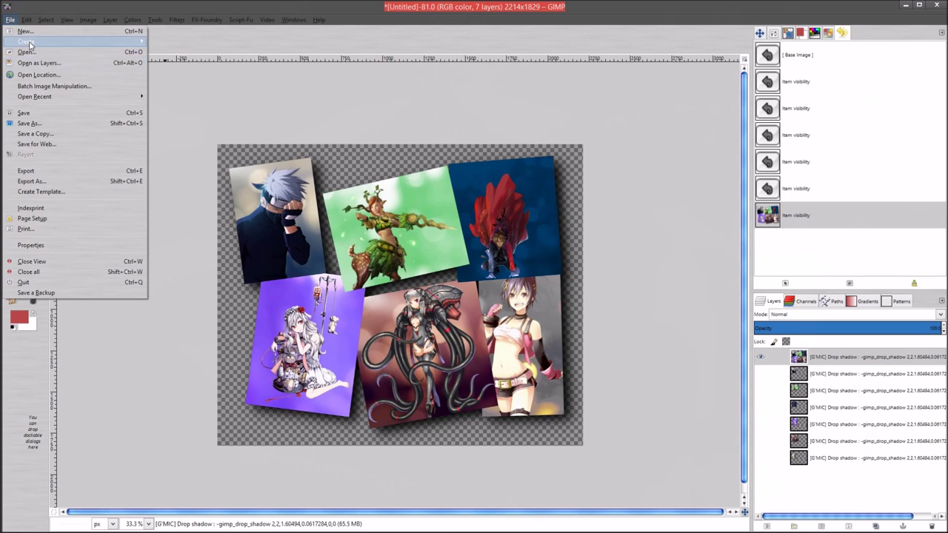
pyautogui.click(28, 31)
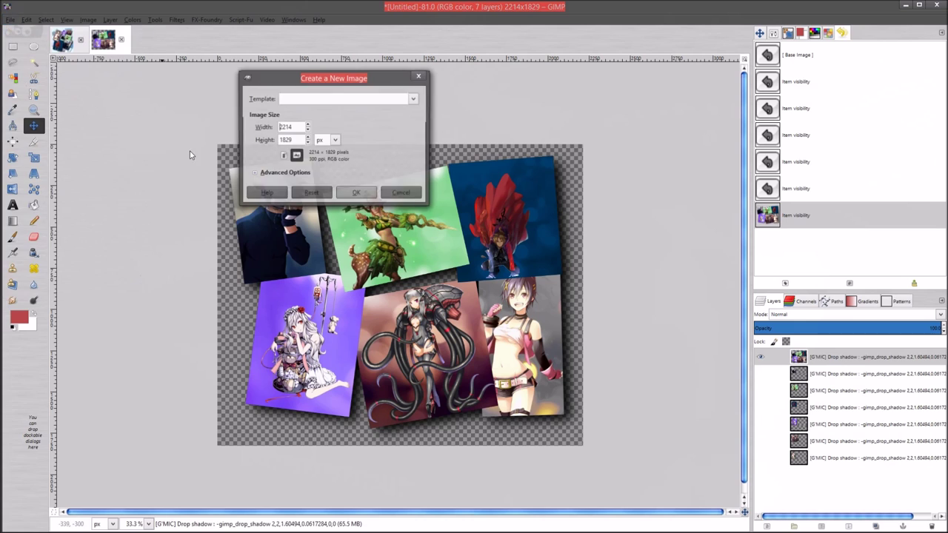
pyautogui.click(388, 101)
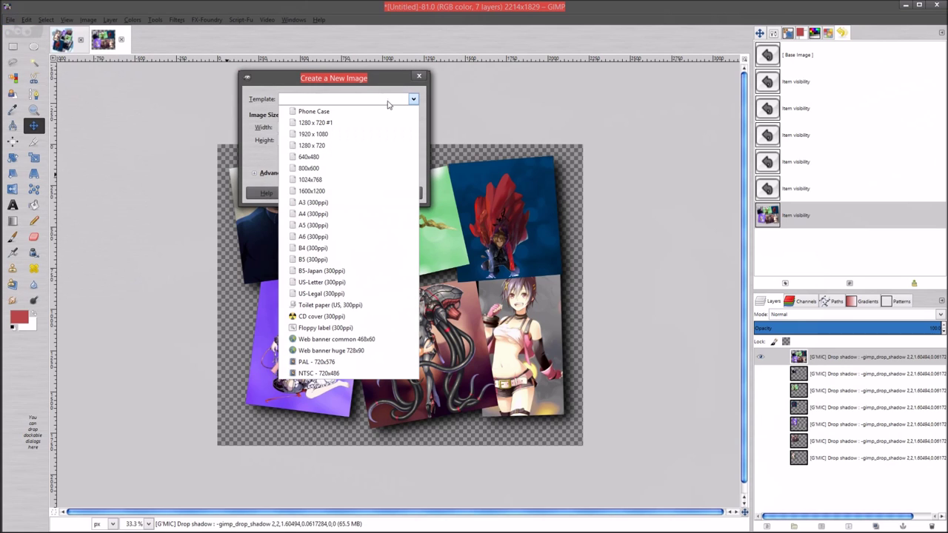
pyautogui.click(343, 134)
pyautogui.click(361, 192)
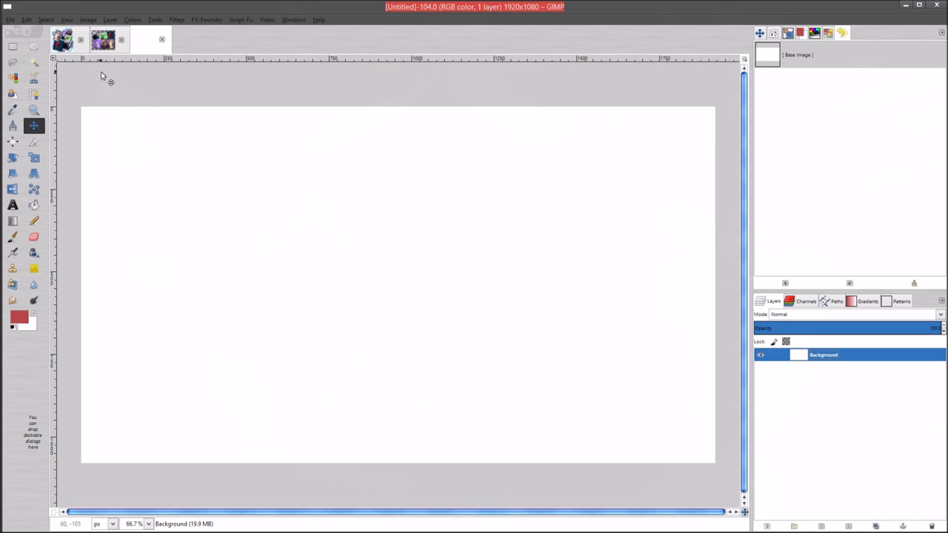
# Open Tut_0.jpg, Tut_02.jpg through Tut_05.jpg, Untitled.jpg and UntitledFinal.jpg as layers in the new image
pyautogui.click(23, 20)
pyautogui.click(22, 20)
pyautogui.click(10, 19)
pyautogui.click(27, 52)
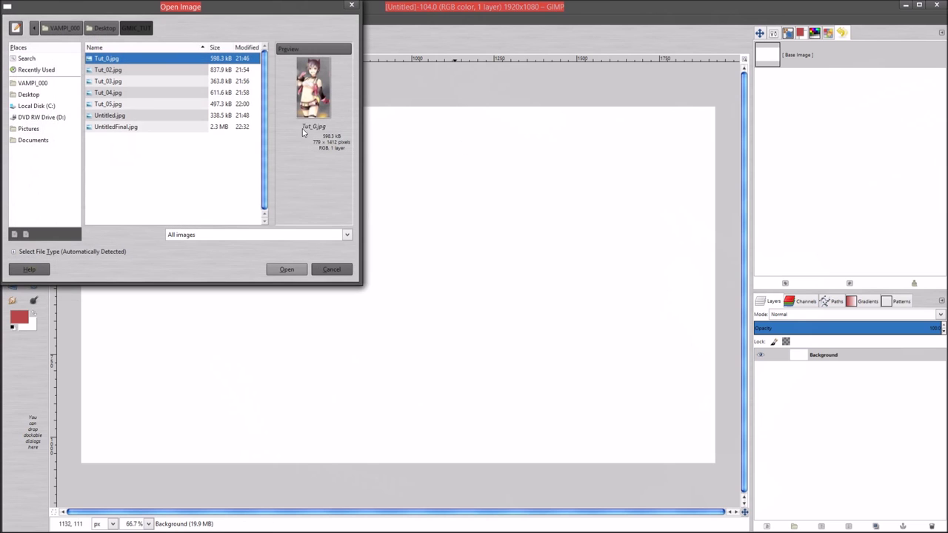
pyautogui.keyDown('shift'); pyautogui.click(143, 71); pyautogui.keyUp('shift')
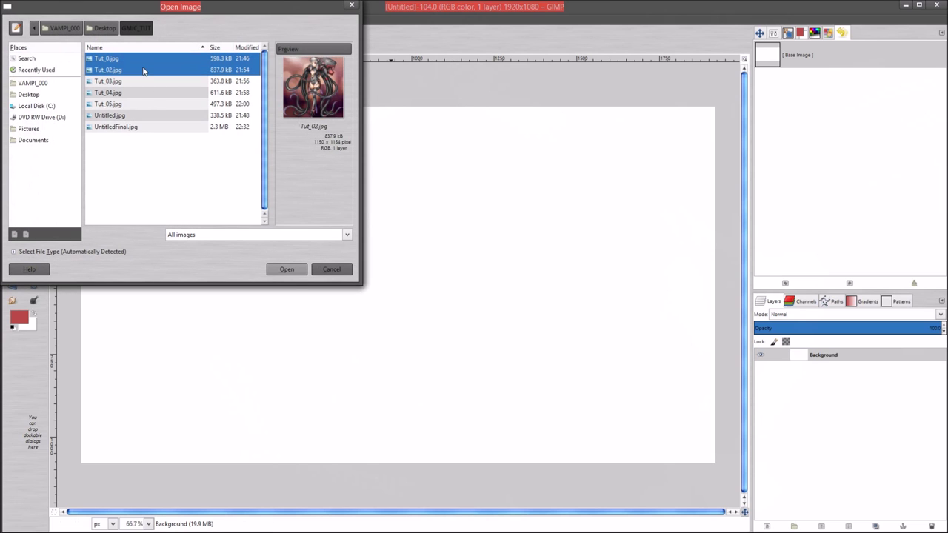
pyautogui.keyDown('shift'); pyautogui.click(146, 82); pyautogui.keyUp('shift')
pyautogui.keyDown('shift'); pyautogui.click(149, 92); pyautogui.keyUp('shift')
pyautogui.keyDown('shift'); pyautogui.click(154, 103); pyautogui.keyUp('shift')
pyautogui.keyDown('shift'); pyautogui.click(160, 116); pyautogui.keyUp('shift')
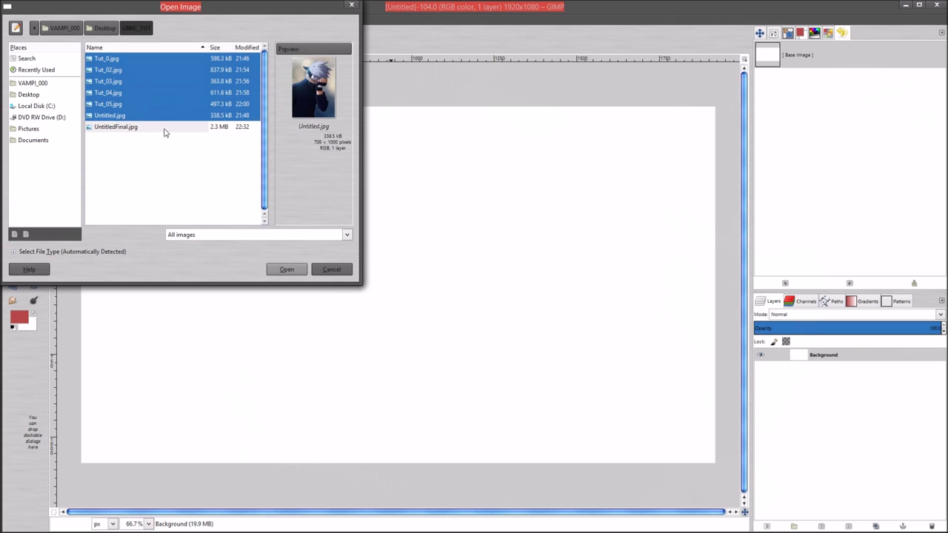
pyautogui.keyDown('shift'); pyautogui.click(164, 127); pyautogui.keyUp('shift')
pyautogui.click(286, 269)
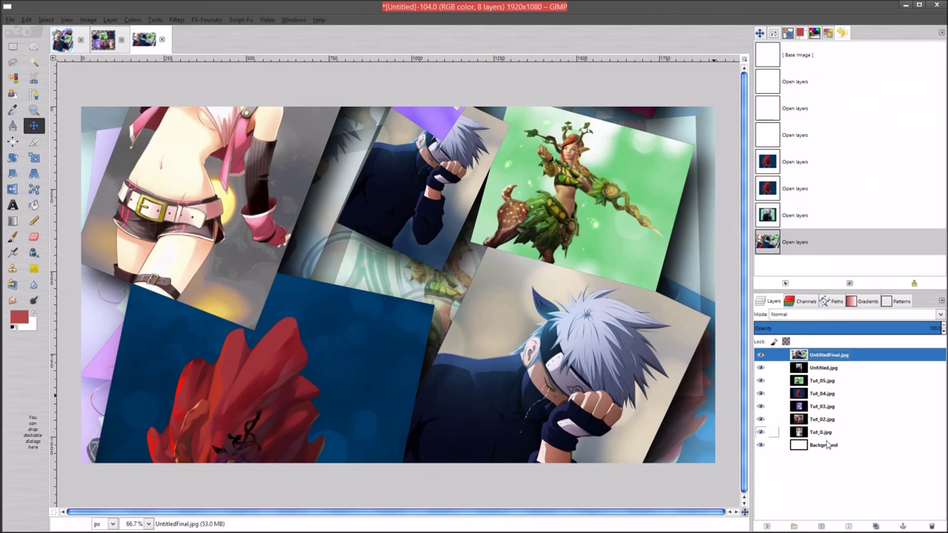
# Add an alpha channel to each of the layers Tut_0.jpg, Tut_02.jpg through Tut_05.jpg, and Untitled.jpg
pyautogui.rightClick(824, 433)
pyautogui.click(844, 353)
pyautogui.rightClick(824, 419)
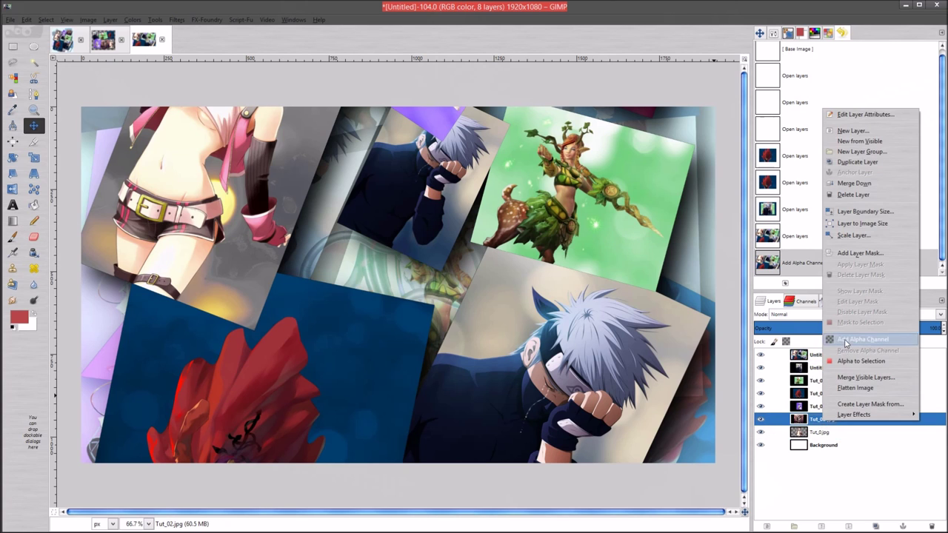
pyautogui.click(844, 345)
pyautogui.rightClick(825, 406)
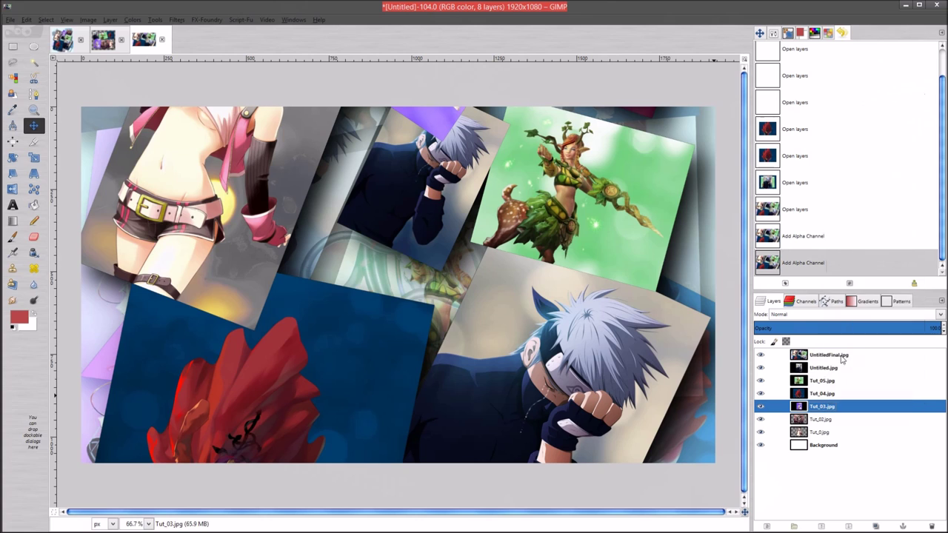
pyautogui.click(844, 322)
pyautogui.rightClick(829, 393)
pyautogui.click(844, 312)
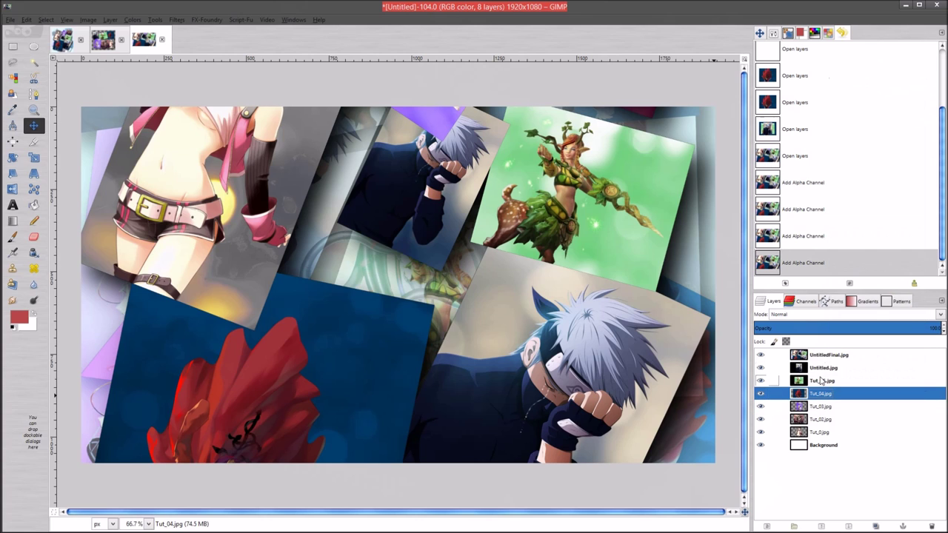
pyautogui.rightClick(820, 381)
pyautogui.click(844, 296)
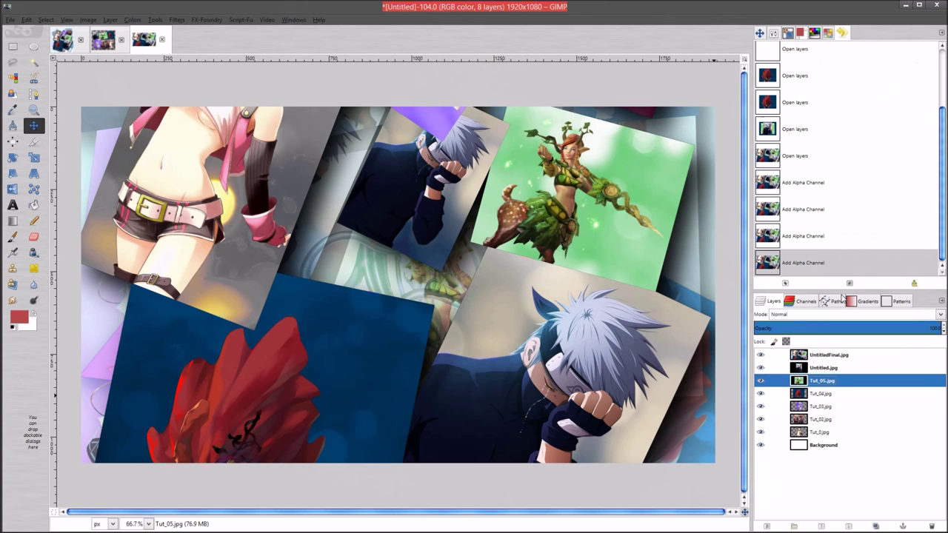
pyautogui.click(817, 372)
pyautogui.rightClick(817, 372)
pyautogui.click(844, 284)
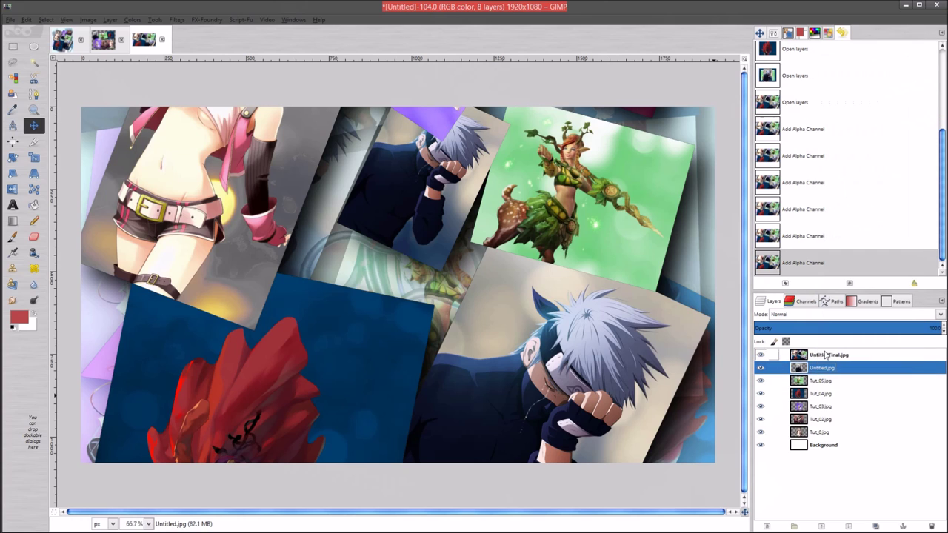
# Delete the UntitledFinal.jpg layer and the white Background layer from the image
pyautogui.rightClick(825, 355)
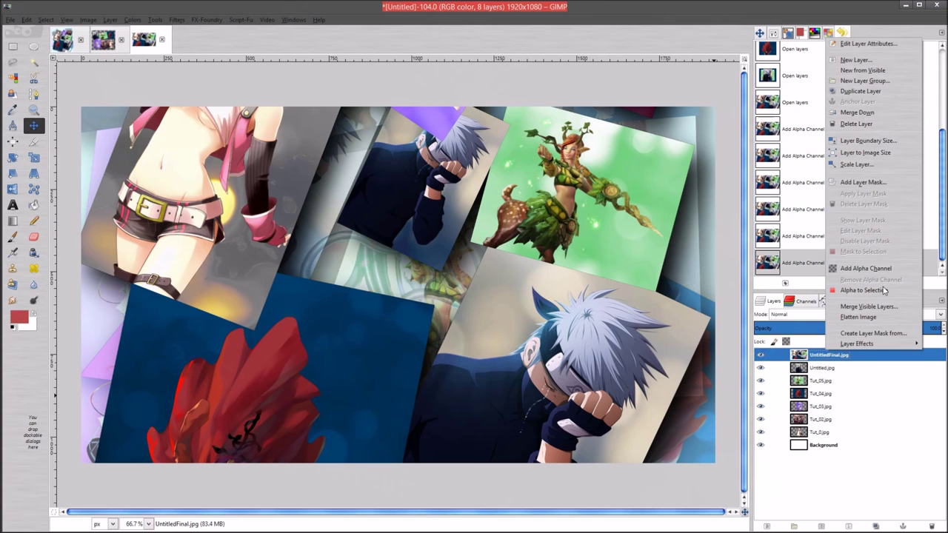
pyautogui.click(875, 363)
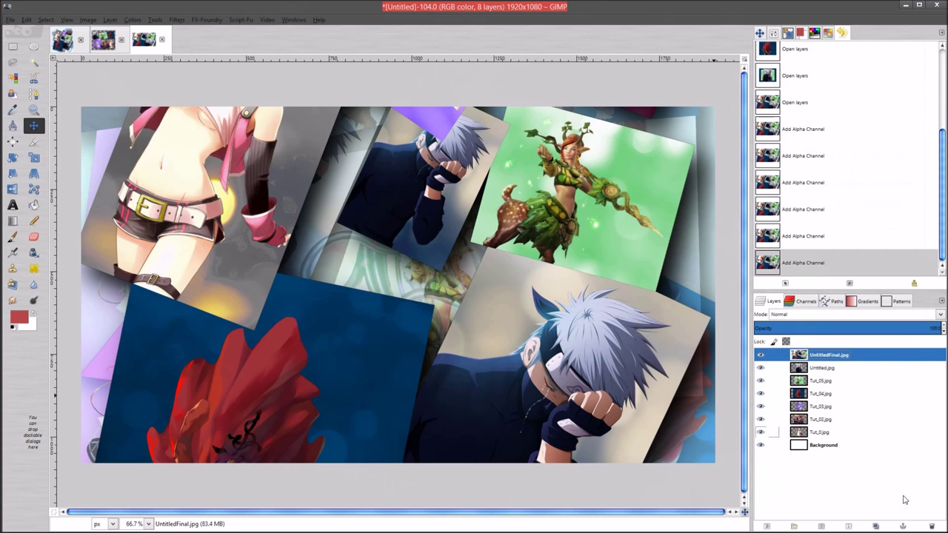
pyautogui.click(931, 525)
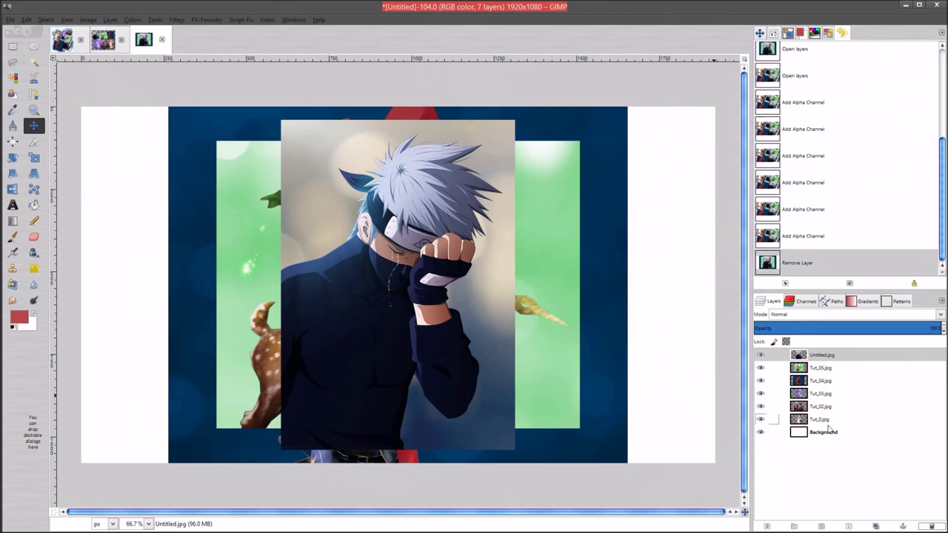
pyautogui.click(828, 432)
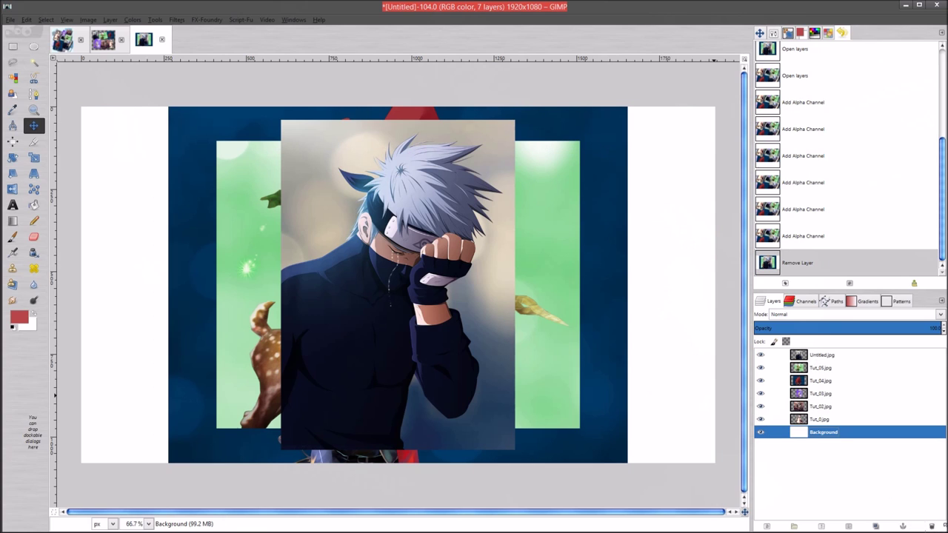
pyautogui.click(932, 525)
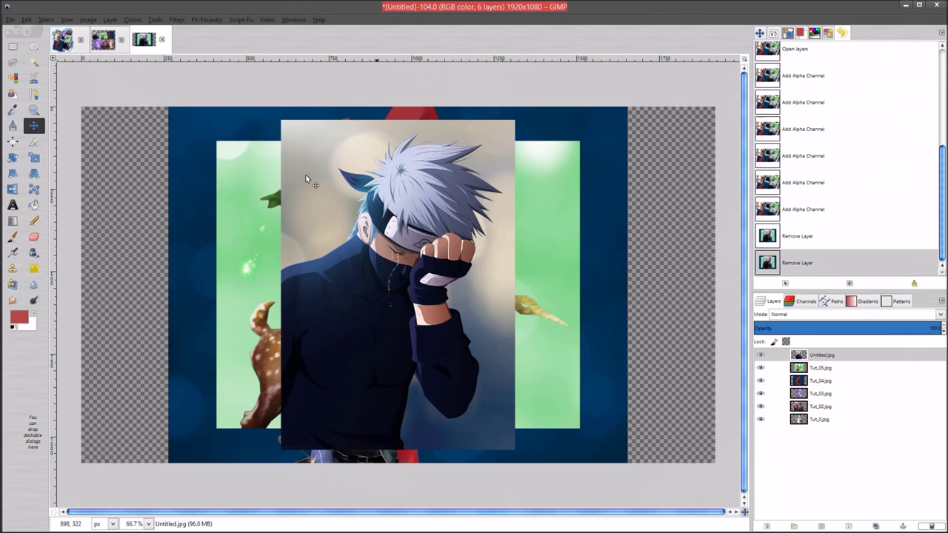
# Open G'MIC's Montage filter, reset its settings, and update the custom layout to V(H(4,V(H(2,3),H(0,1))),H(5,6))
pyautogui.click(176, 19)
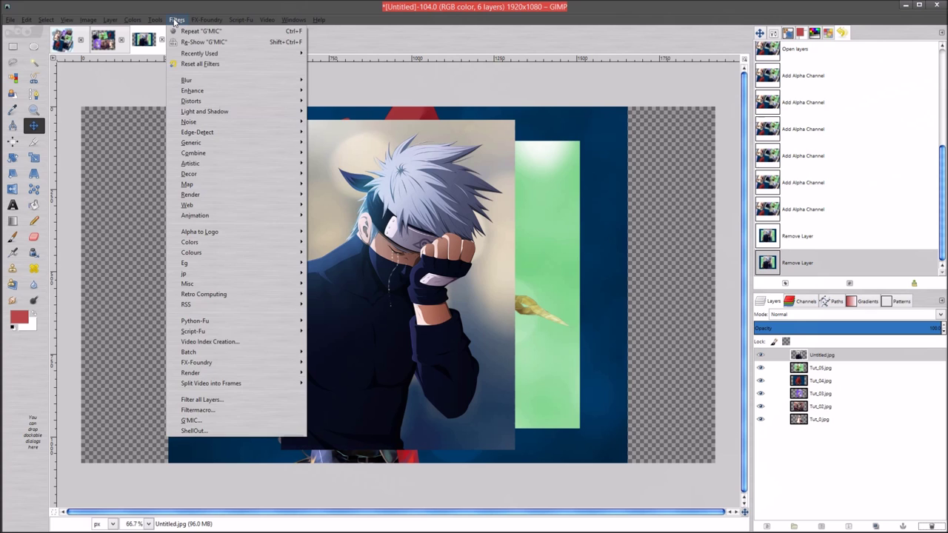
pyautogui.click(234, 416)
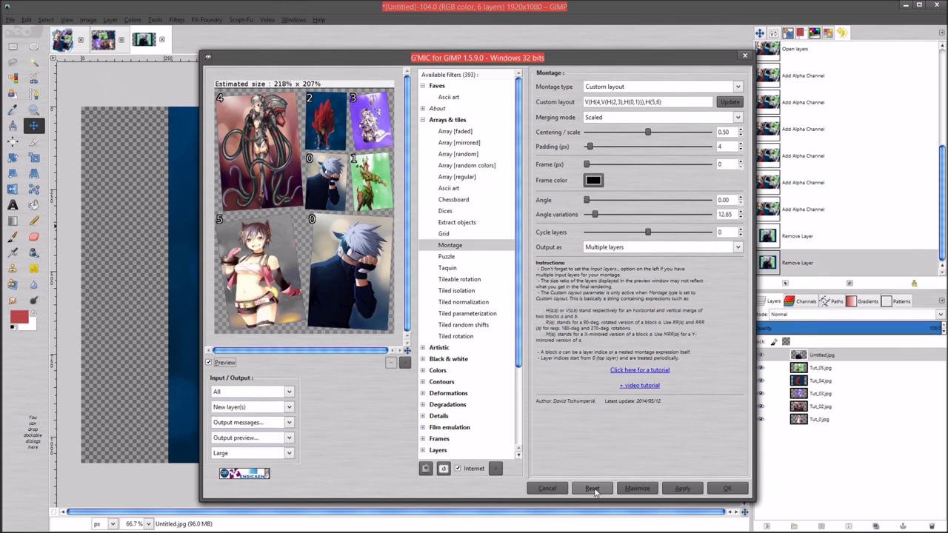
pyautogui.click(592, 489)
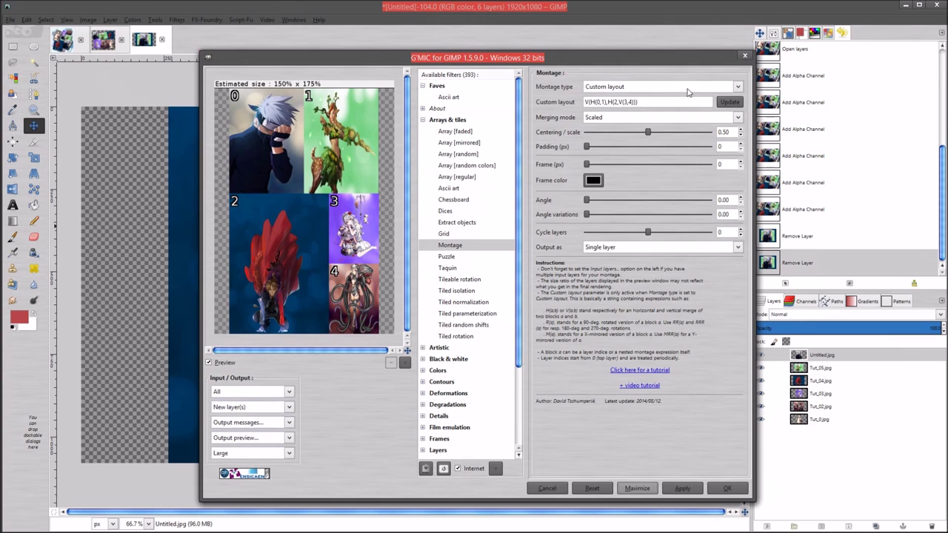
pyautogui.moveTo(668, 104); pyautogui.dragTo(484, 96)
pyautogui.write('V(H(4,V(H(2,3),H(0,1))),H(5,6))')
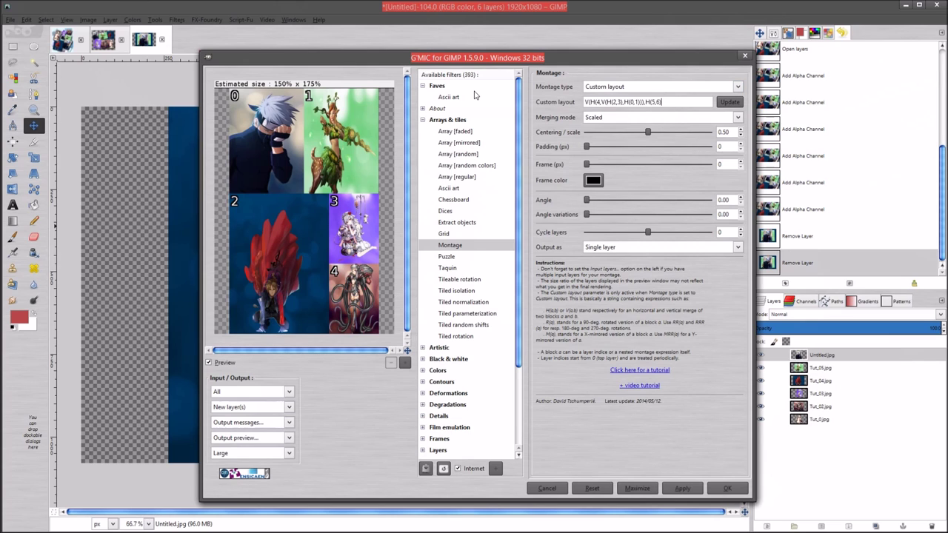
pyautogui.click(729, 103)
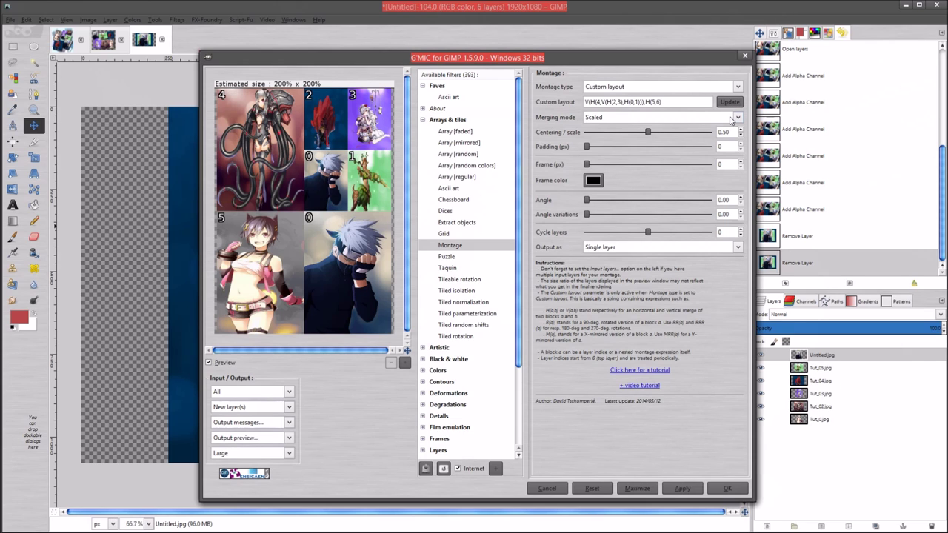
# Keep the montage's merging mode as Scaled and set the padding to 4 px
pyautogui.click(737, 118)
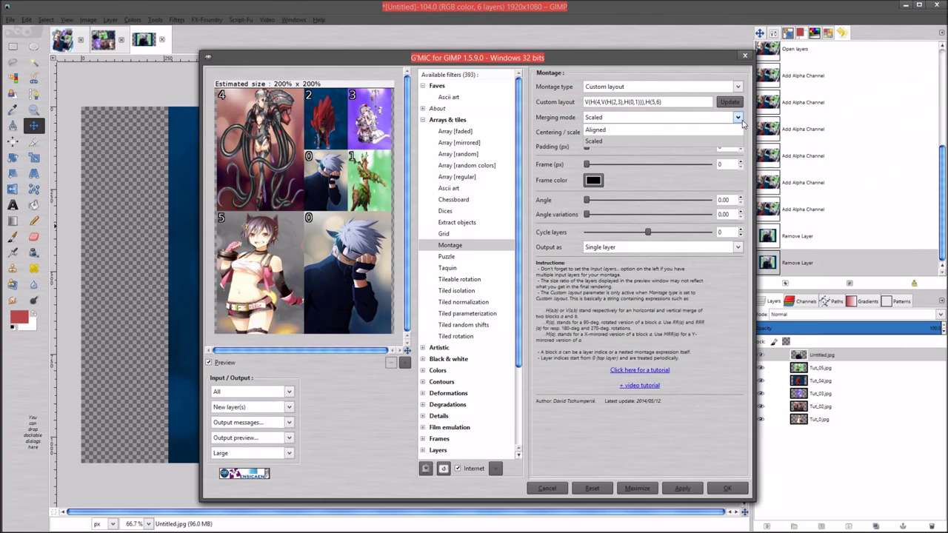
pyautogui.click(741, 123)
pyautogui.doubleClick(719, 147)
pyautogui.write('4')
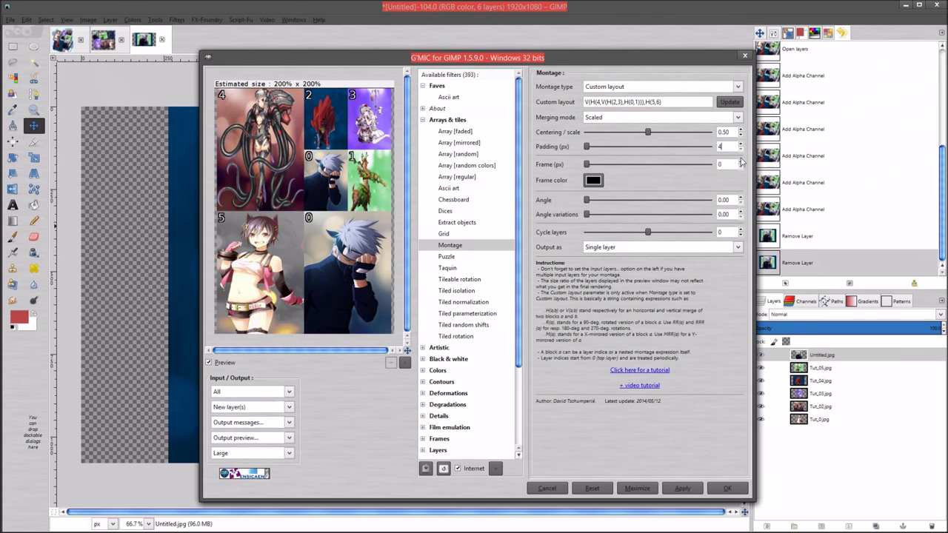
# Try montage angle variations of 18.15 and 15.24, combined with angles of 21.77 and 15.97
pyautogui.click(729, 214)
pyautogui.moveTo(587, 214); pyautogui.dragTo(598, 214)
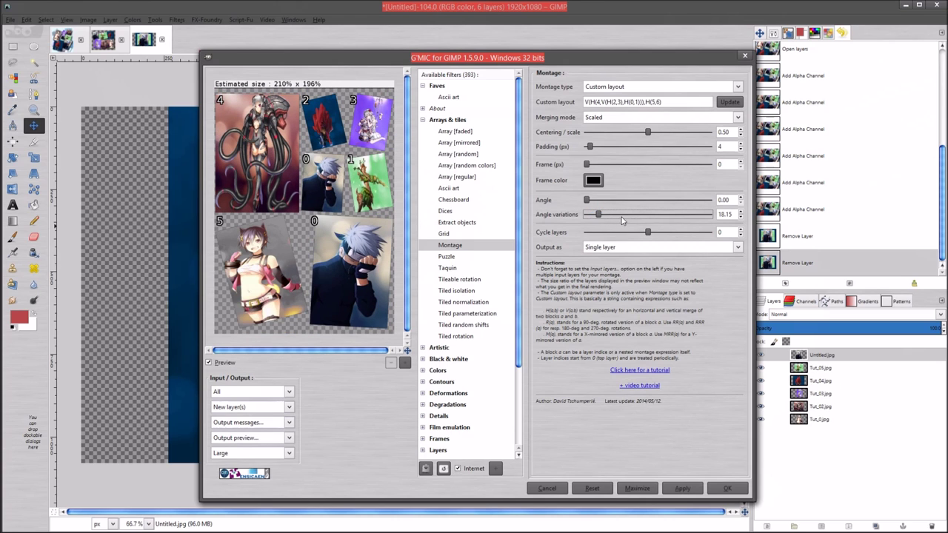
pyautogui.moveTo(601, 215); pyautogui.dragTo(597, 215)
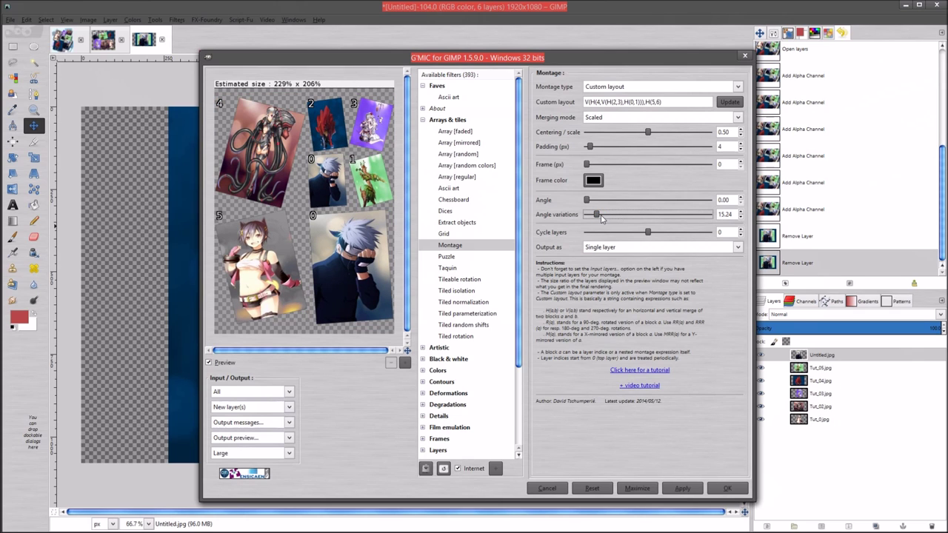
pyautogui.moveTo(589, 200); pyautogui.dragTo(593, 200)
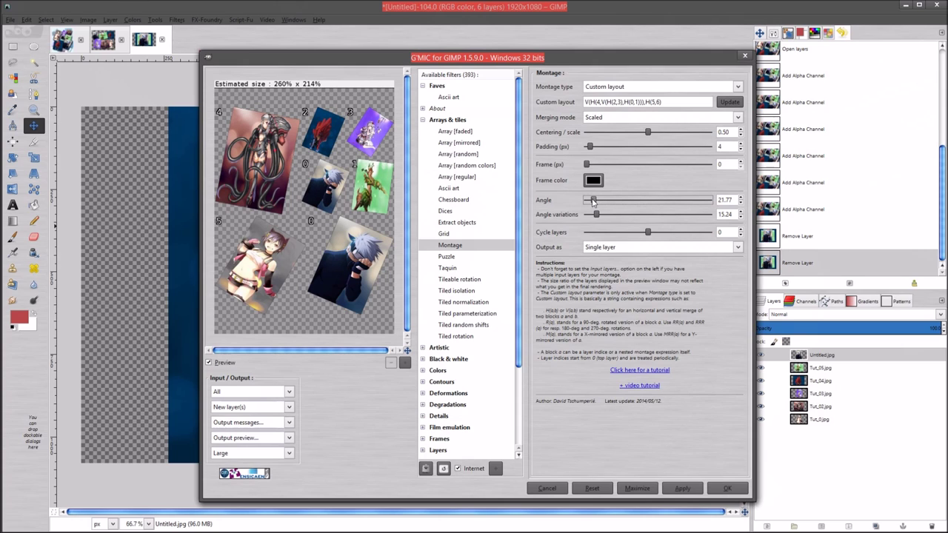
pyautogui.moveTo(592, 198); pyautogui.dragTo(593, 200)
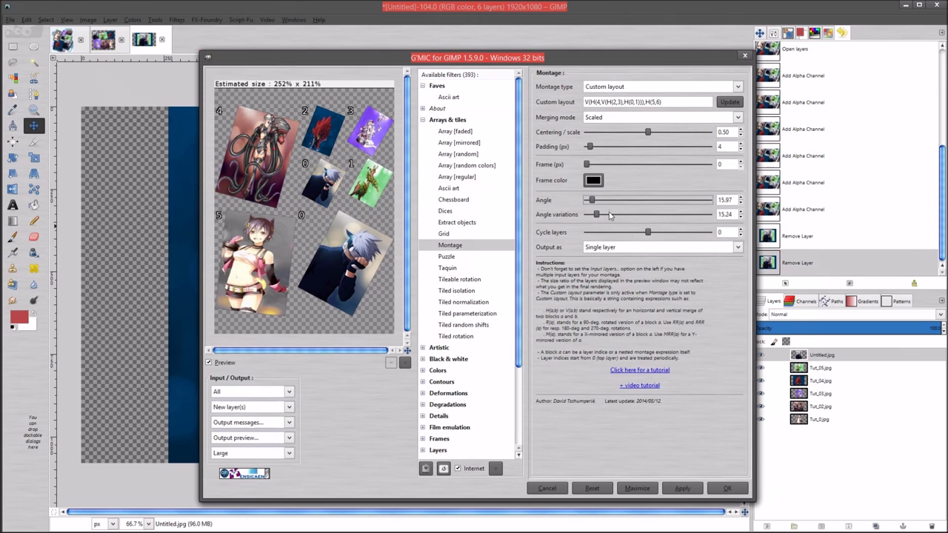
# Compare montage angle variations of 27.58, 41.37 and 15.97 in the preview
pyautogui.moveTo(599, 215); pyautogui.dragTo(606, 218)
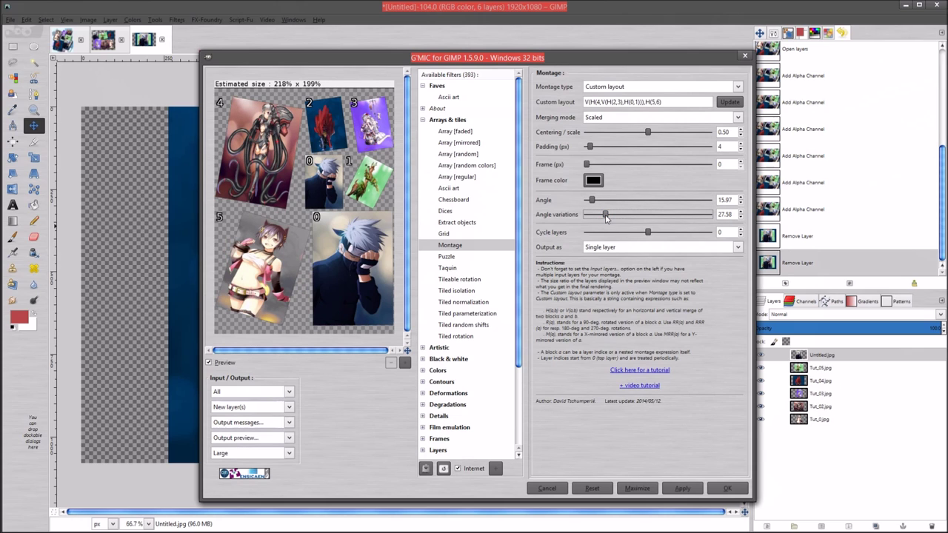
pyautogui.moveTo(607, 218); pyautogui.dragTo(616, 215)
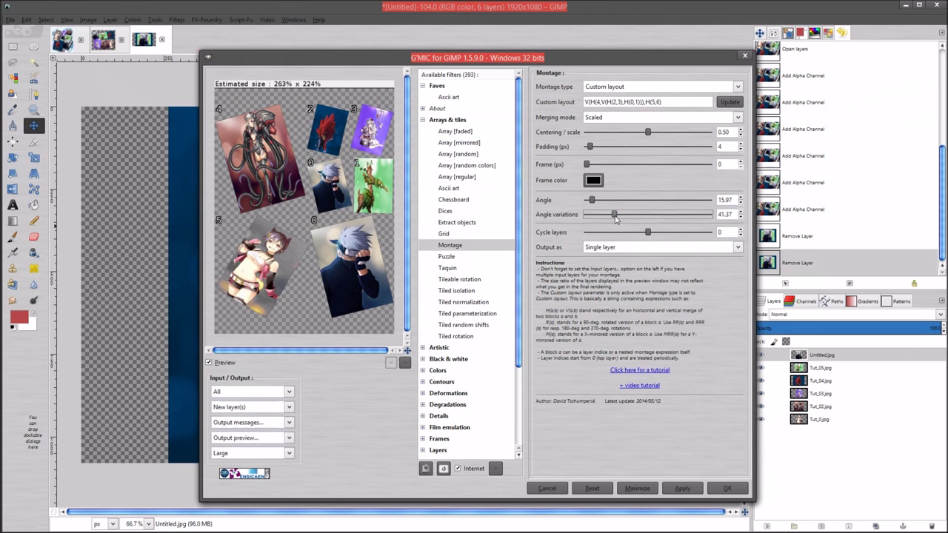
pyautogui.moveTo(615, 217); pyautogui.dragTo(607, 219)
pyautogui.moveTo(607, 217); pyautogui.dragTo(598, 214)
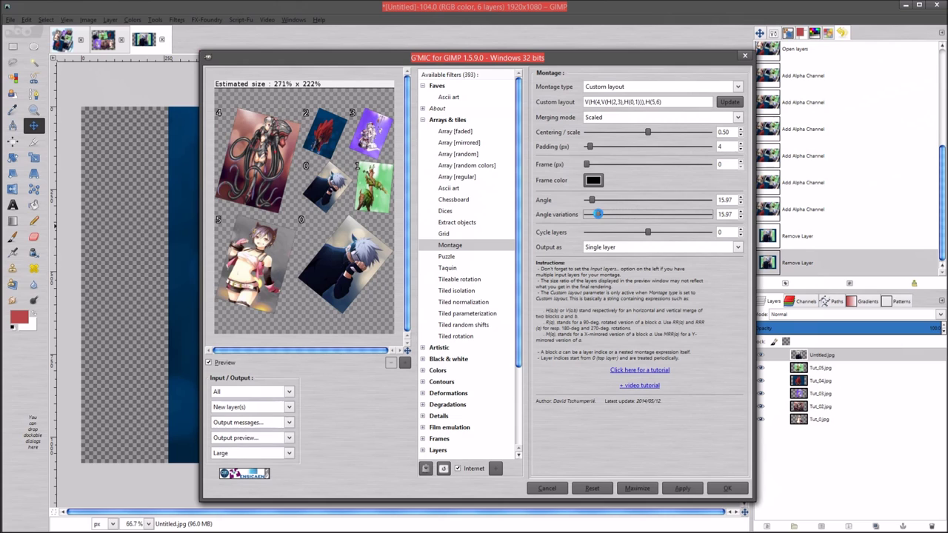
# Reduce the montage angle to 4.35 and raise the angle variations to 31.94
pyautogui.moveTo(593, 202); pyautogui.dragTo(587, 202)
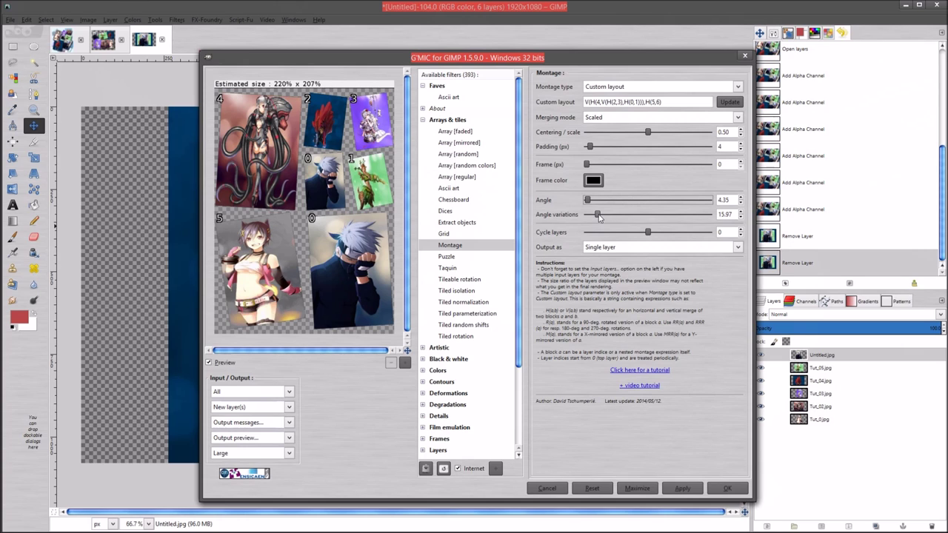
pyautogui.moveTo(598, 215); pyautogui.dragTo(603, 214)
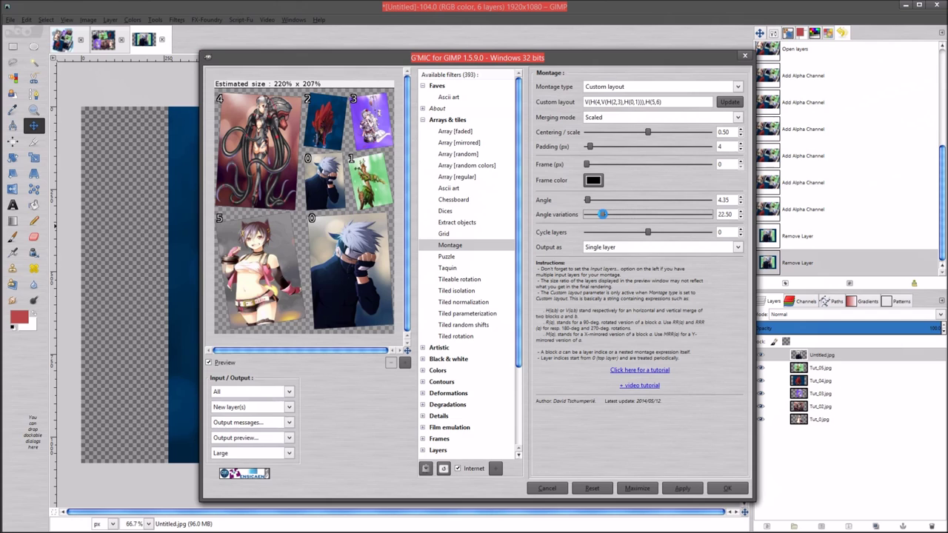
pyautogui.moveTo(603, 214); pyautogui.dragTo(608, 214)
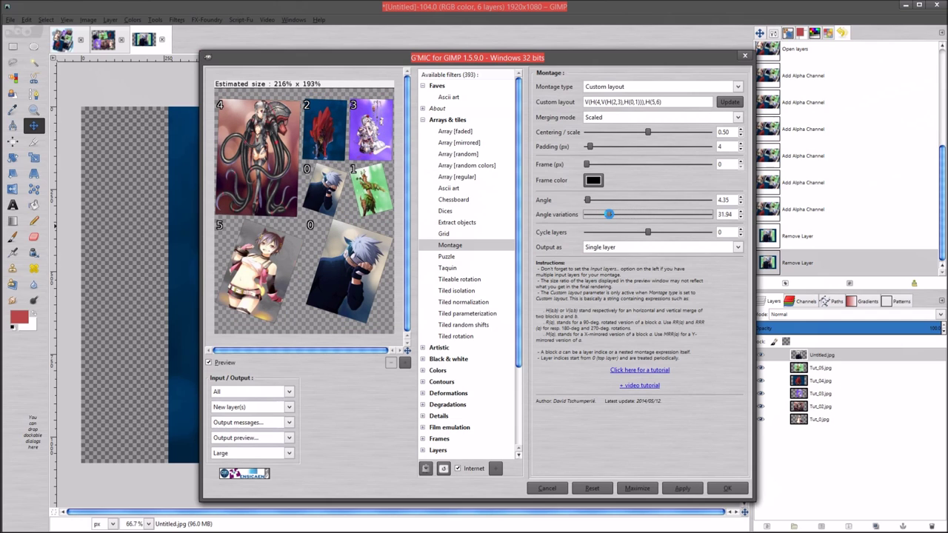
# Try different layer orders by cycling the montage layers through values such as 16, 55, 70, 72, -72 and -41
pyautogui.moveTo(652, 231); pyautogui.dragTo(653, 232)
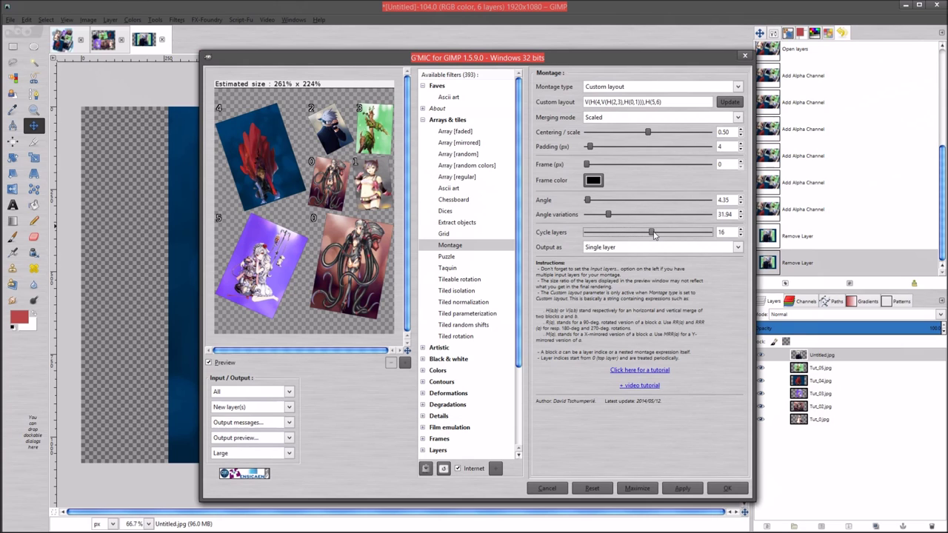
pyautogui.moveTo(656, 235); pyautogui.dragTo(661, 231)
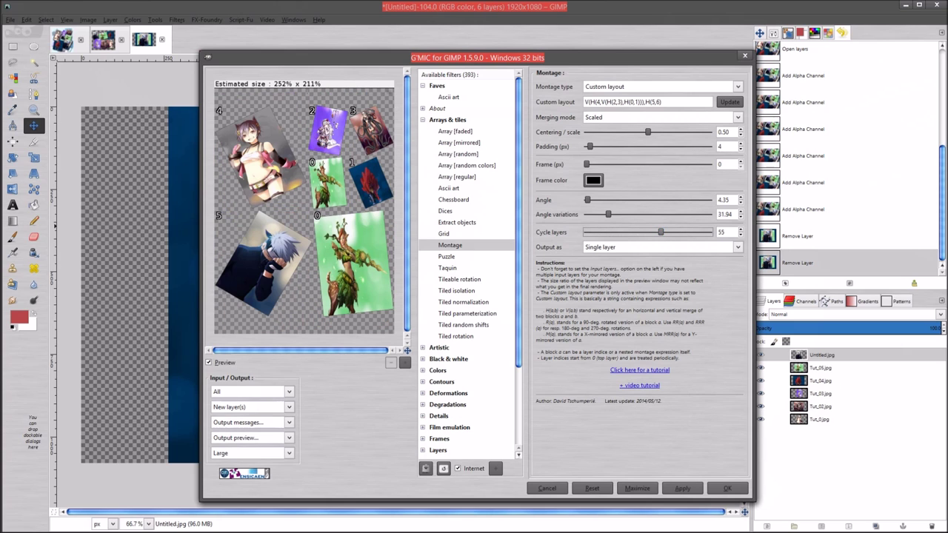
pyautogui.moveTo(661, 232); pyautogui.dragTo(664, 232)
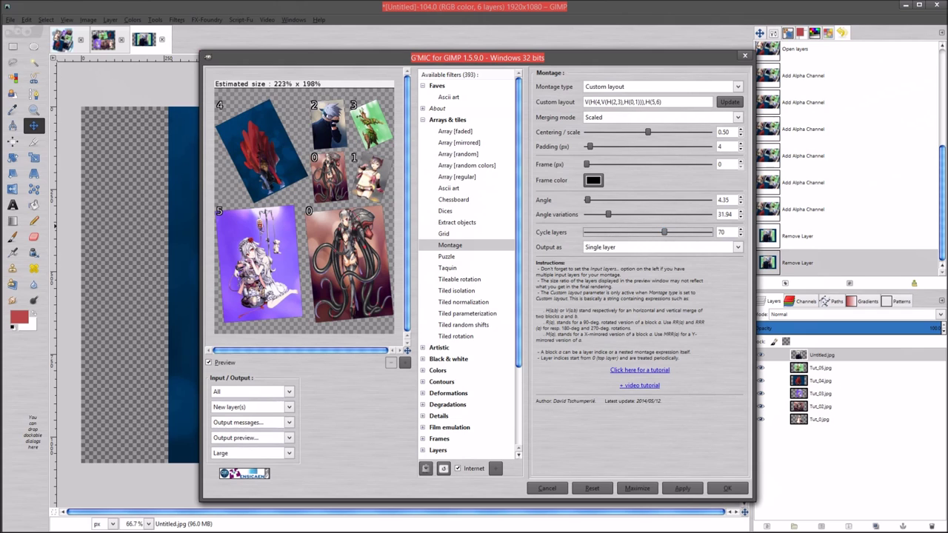
pyautogui.click(665, 232)
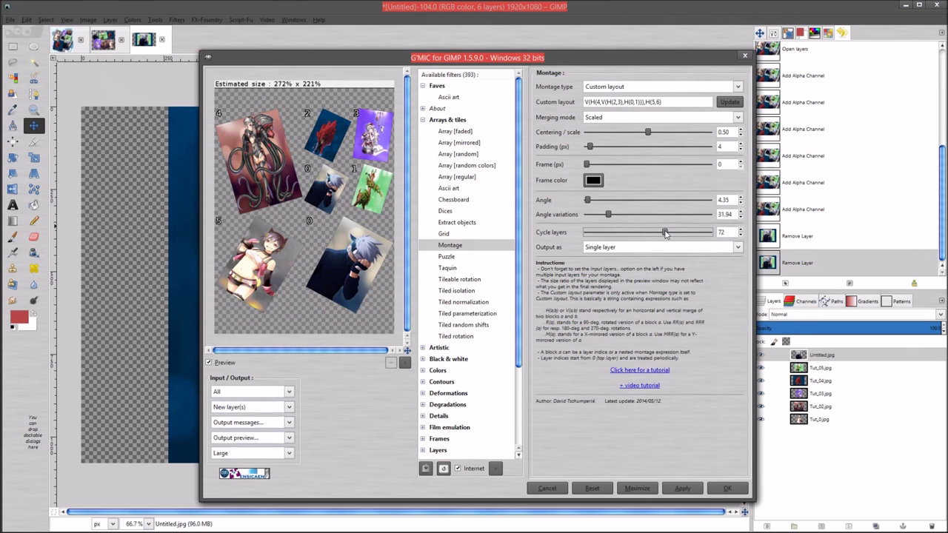
pyautogui.moveTo(665, 232); pyautogui.dragTo(637, 234)
pyautogui.click(637, 231)
pyautogui.moveTo(637, 234); pyautogui.dragTo(632, 234)
pyautogui.click(630, 232)
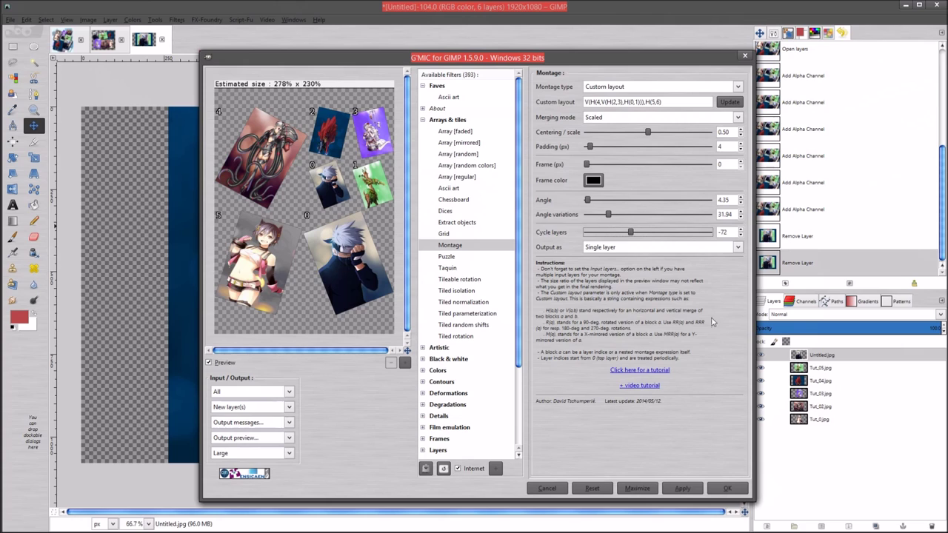
pyautogui.moveTo(631, 236); pyautogui.dragTo(636, 237)
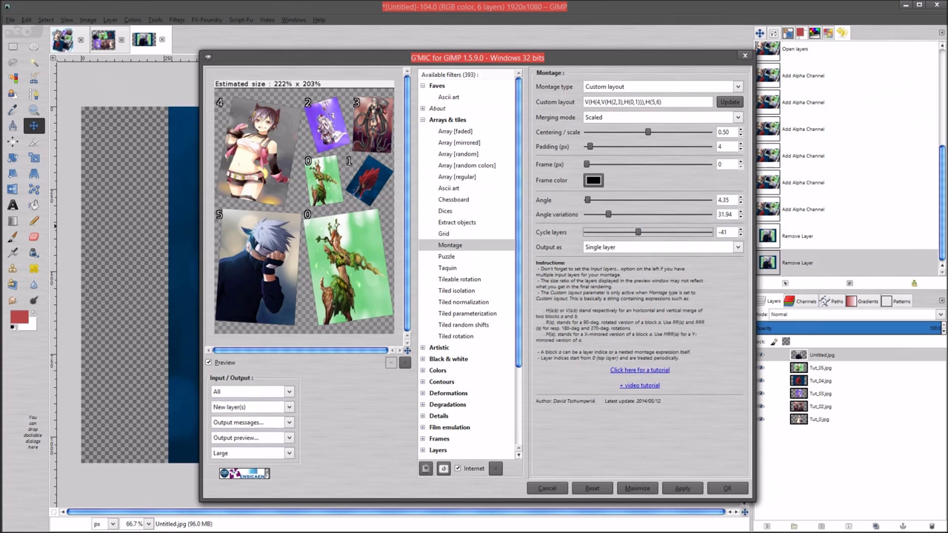
# Set the montage's layer cycling back to 0 and its angle to 0
pyautogui.write('0')
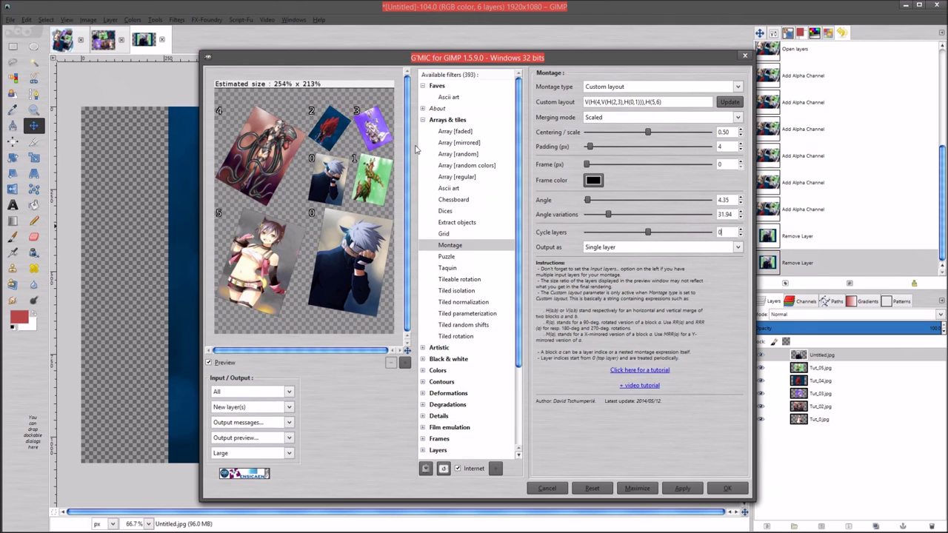
pyautogui.moveTo(589, 201); pyautogui.dragTo(570, 201)
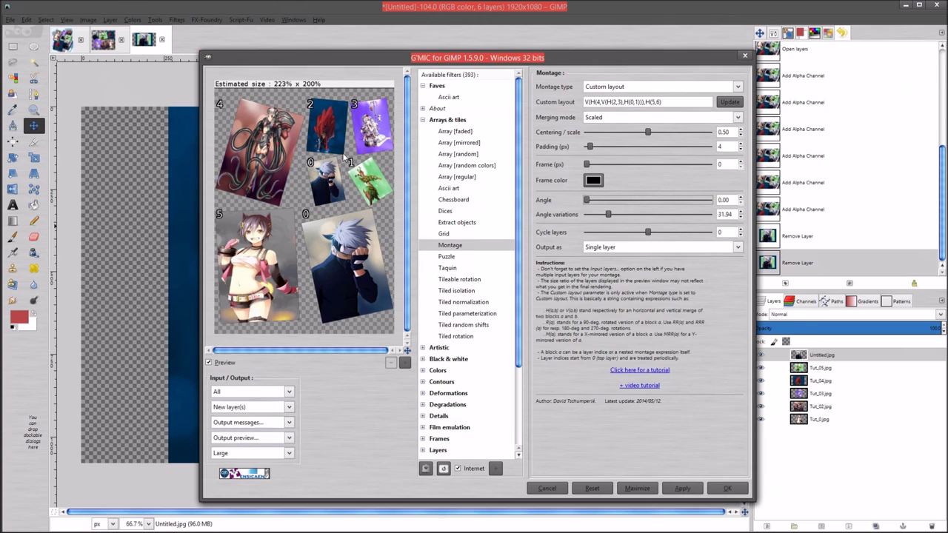
# Set the montage to output as multiple layers
pyautogui.click(650, 247)
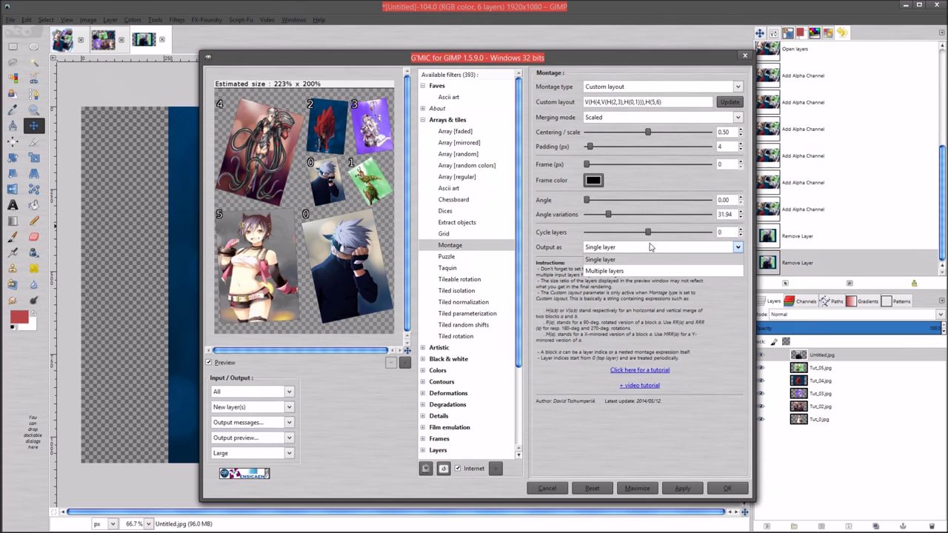
pyautogui.click(644, 272)
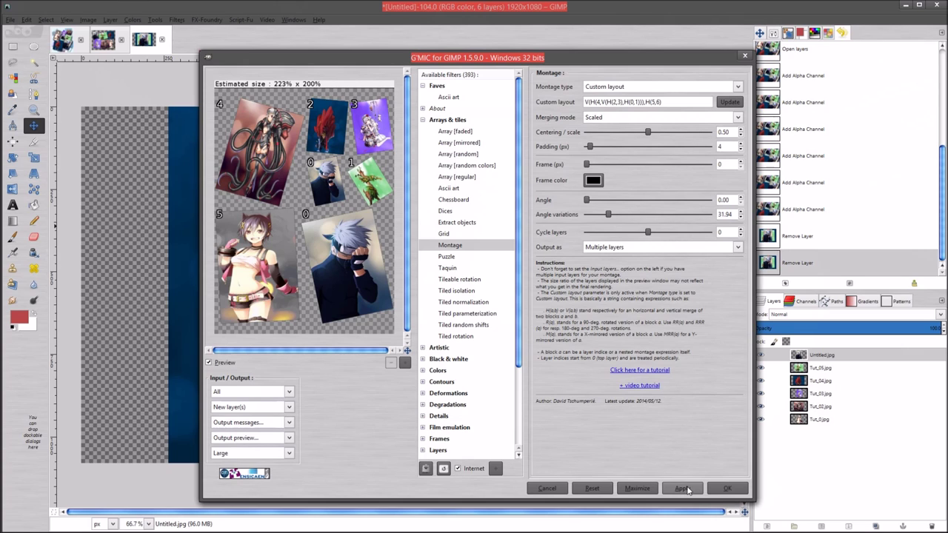
# Try applying the multi-layer montage as new layers and undo the result
pyautogui.click(681, 488)
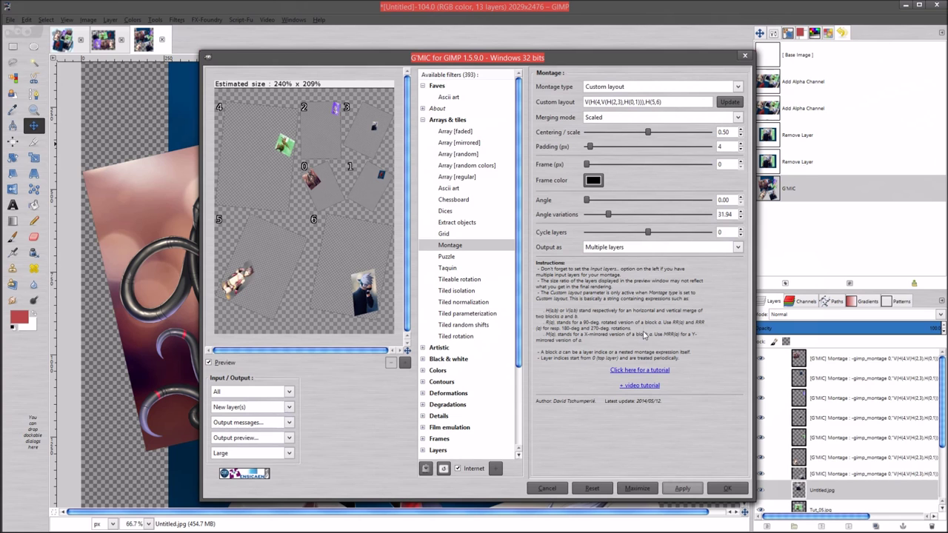
pyautogui.click(744, 56)
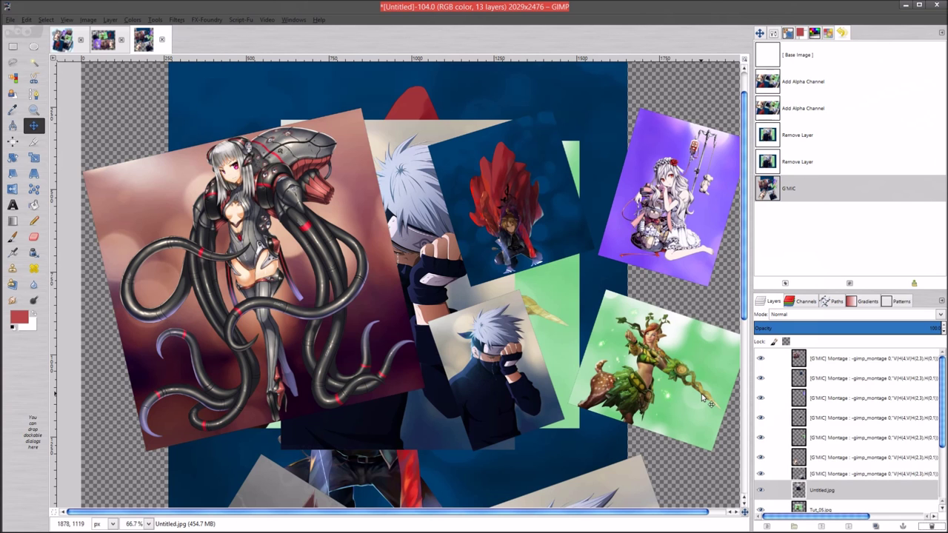
pyautogui.hotkey('ctrl', 'z')
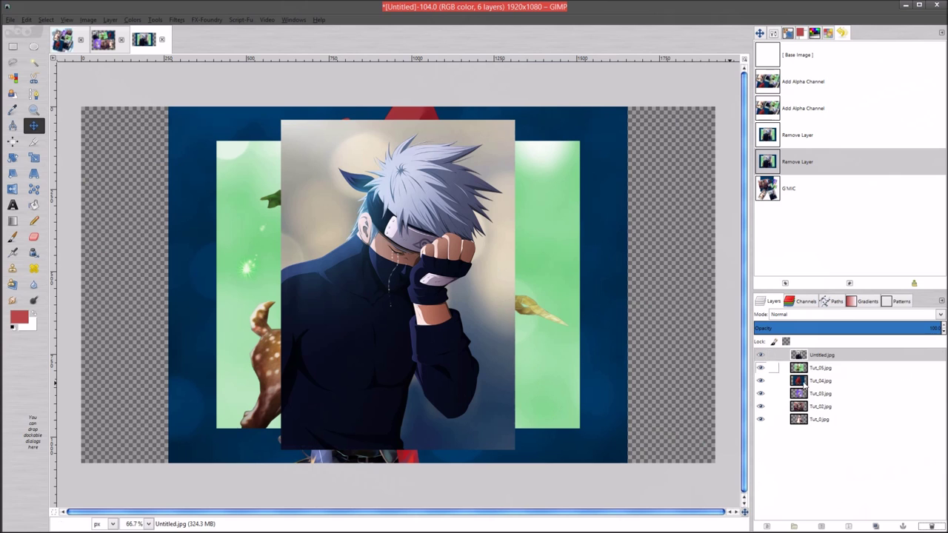
# Reopen G'MIC, set the output mode to In place (default), apply the montage, and close the filter
pyautogui.click(176, 19)
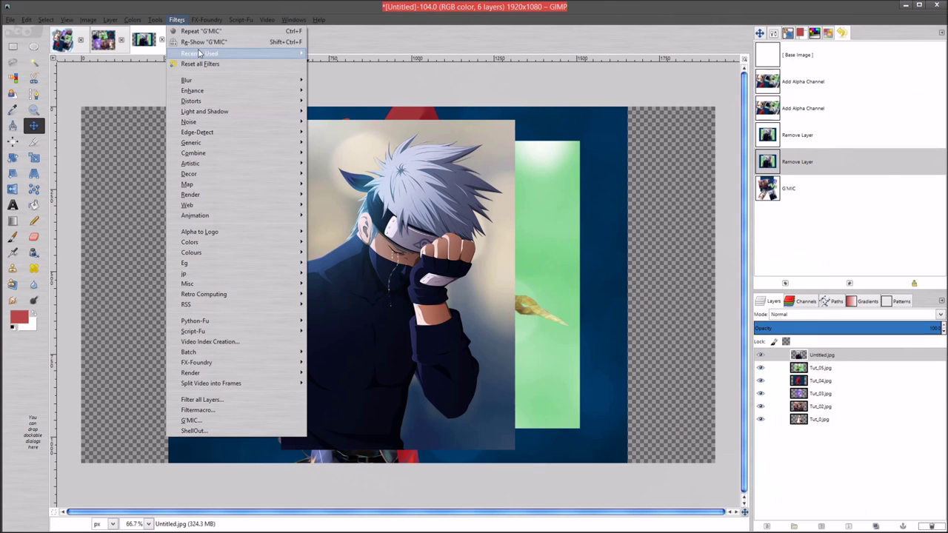
pyautogui.click(176, 19)
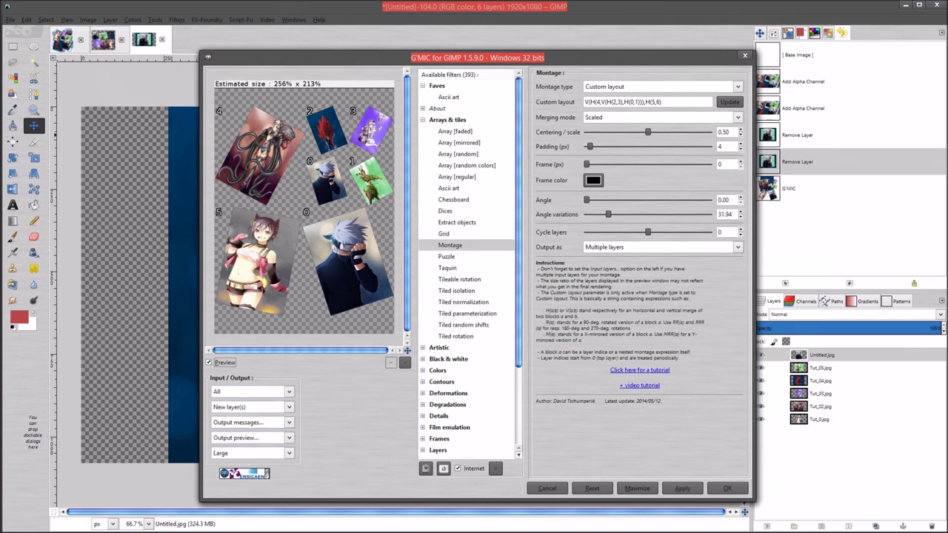
pyautogui.click(285, 407)
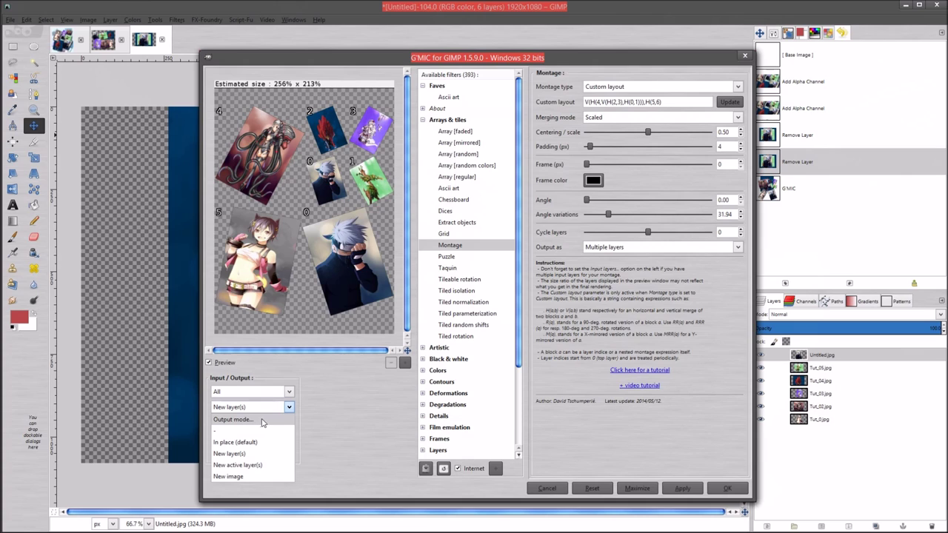
pyautogui.click(236, 442)
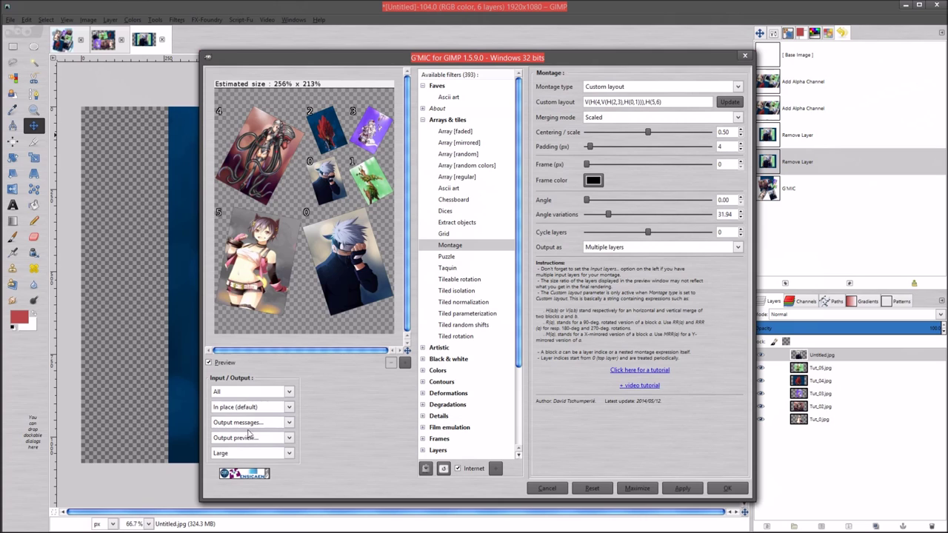
pyautogui.click(289, 408)
pyautogui.click(290, 407)
pyautogui.click(686, 491)
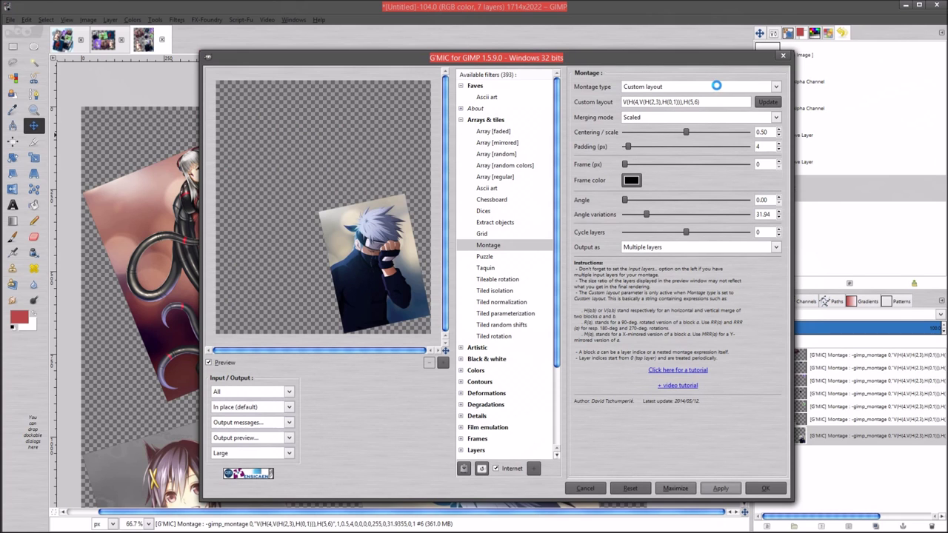
pyautogui.click(585, 488)
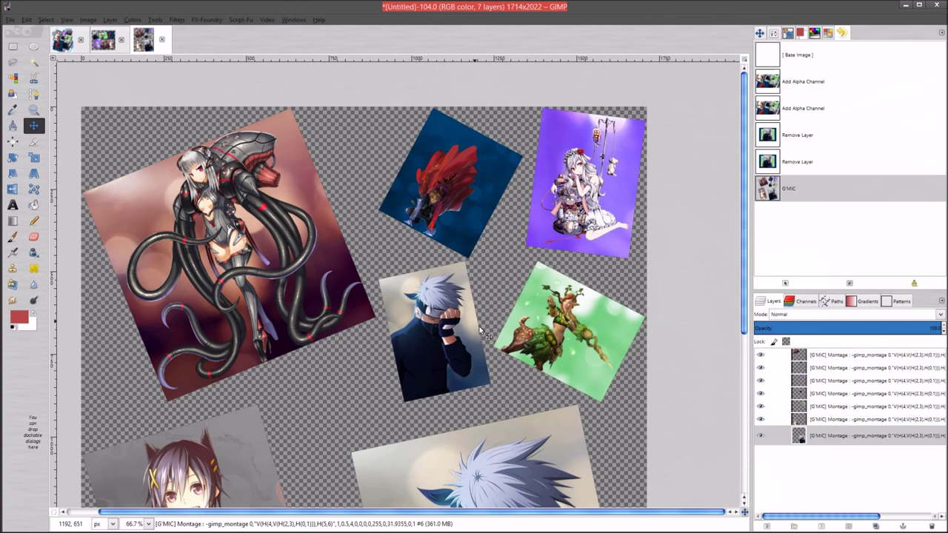
# Move the large silver-haired ninja picture up and left, and the cat-eared girl picture up and right, to tighten the montage
pyautogui.moveTo(468, 331); pyautogui.dragTo(514, 175)
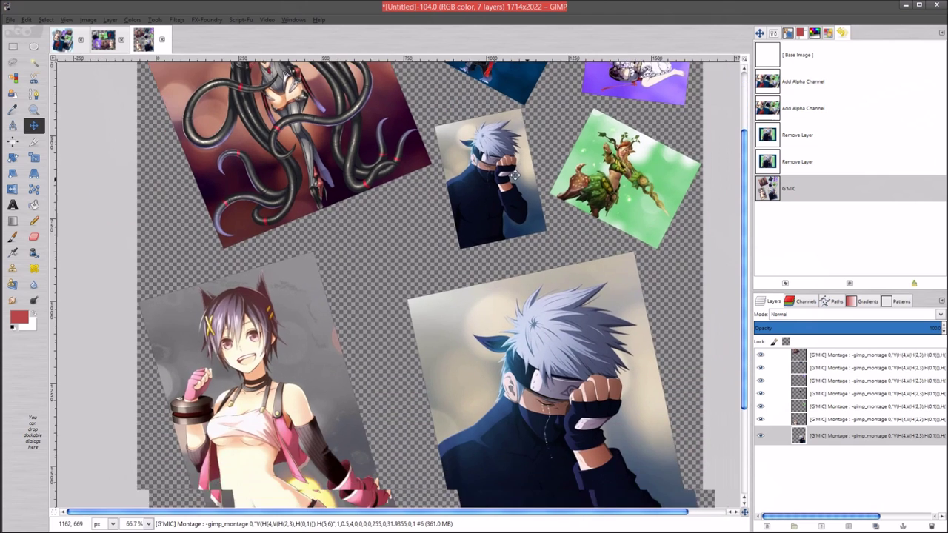
pyautogui.scroll(-2, 515, 175)
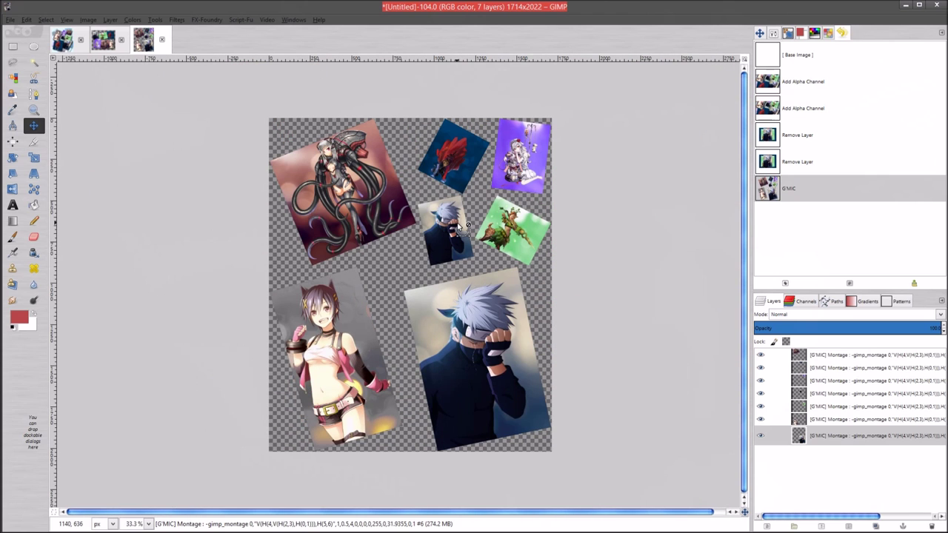
pyautogui.scroll(1, 468, 224)
pyautogui.scroll(-1, 465, 227)
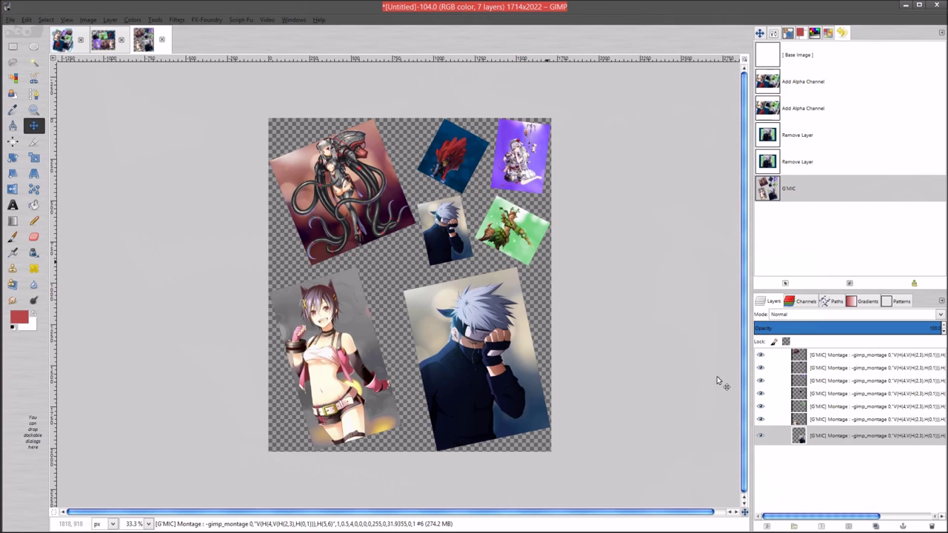
pyautogui.click(820, 436)
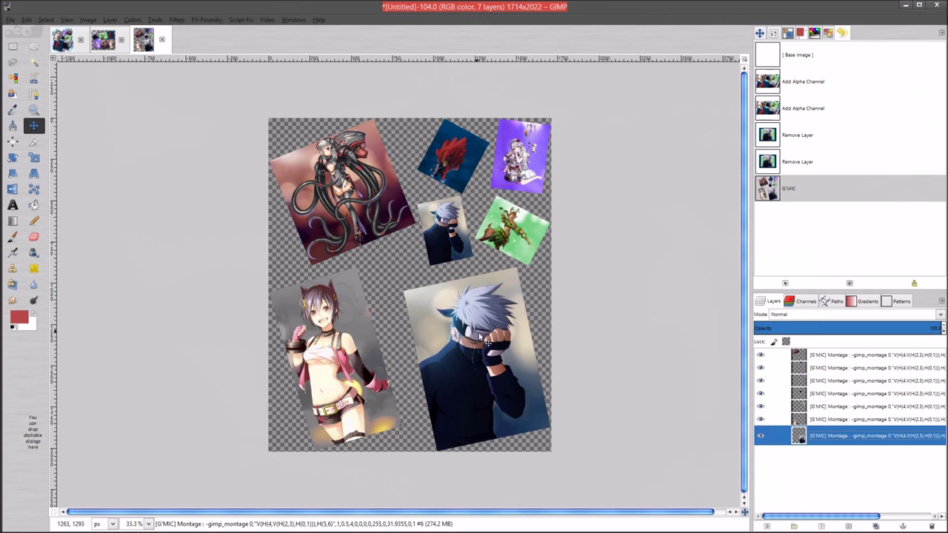
pyautogui.moveTo(495, 349); pyautogui.dragTo(469, 343)
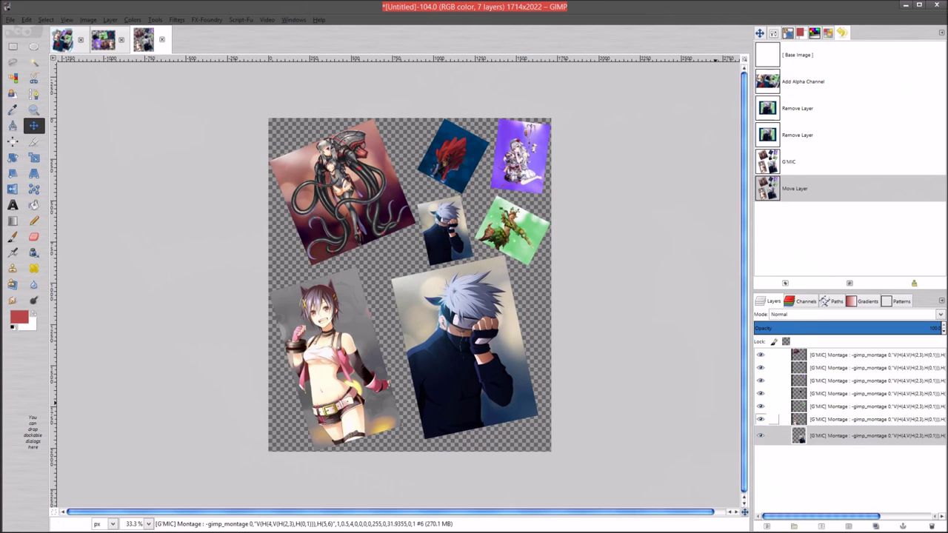
pyautogui.click(368, 351)
pyautogui.moveTo(344, 345); pyautogui.dragTo(367, 289)
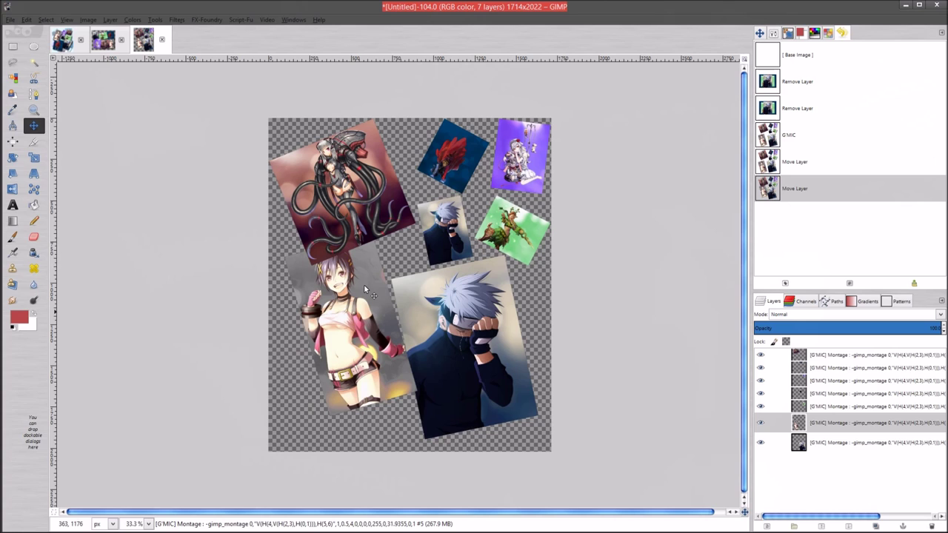
# Reposition the four small pictures and the large tentacled-girl picture so they sit closer together and slightly overlap
pyautogui.click(824, 412)
pyautogui.moveTo(537, 247); pyautogui.dragTo(518, 265)
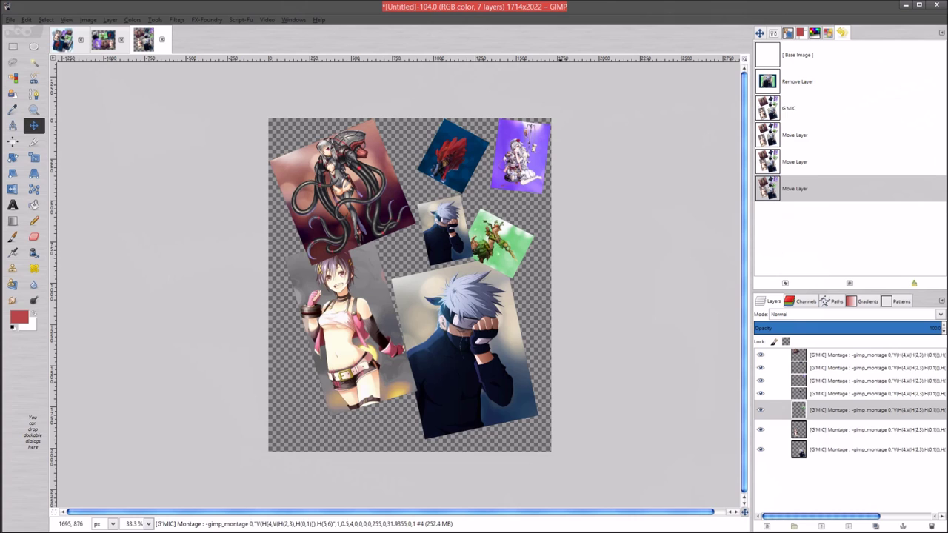
pyautogui.click(838, 393)
pyautogui.moveTo(530, 164); pyautogui.dragTo(448, 199)
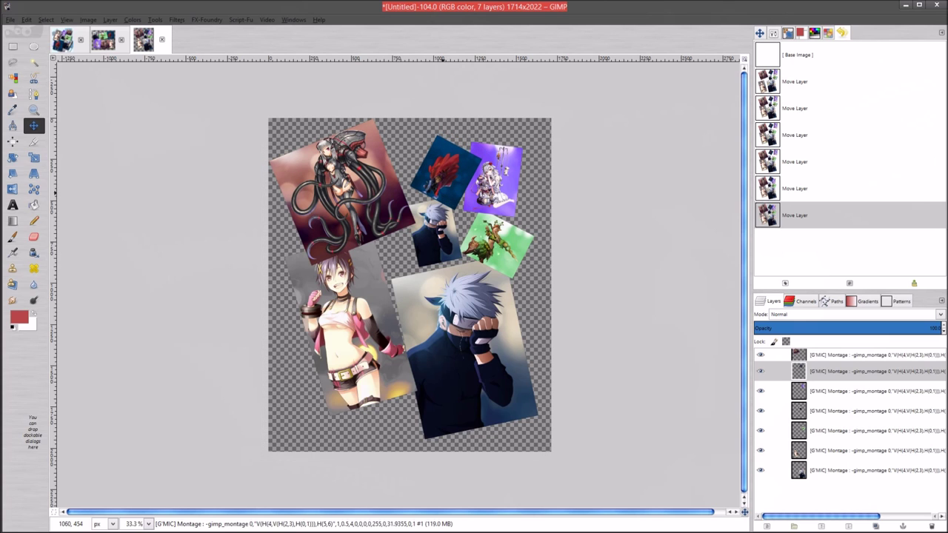
pyautogui.click(844, 360)
pyautogui.moveTo(370, 219); pyautogui.dragTo(397, 223)
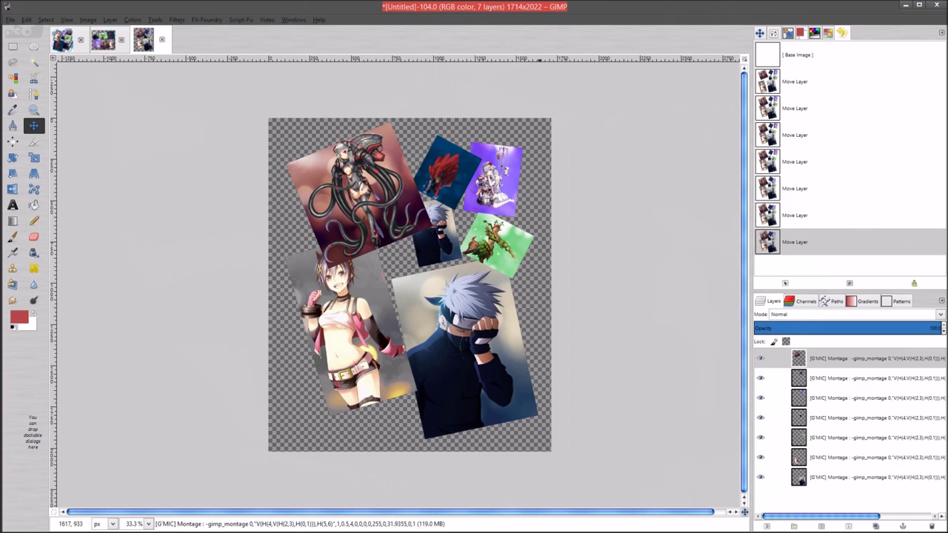
# Create a new layer from the visible image above the topmost montage layer
pyautogui.click(821, 352)
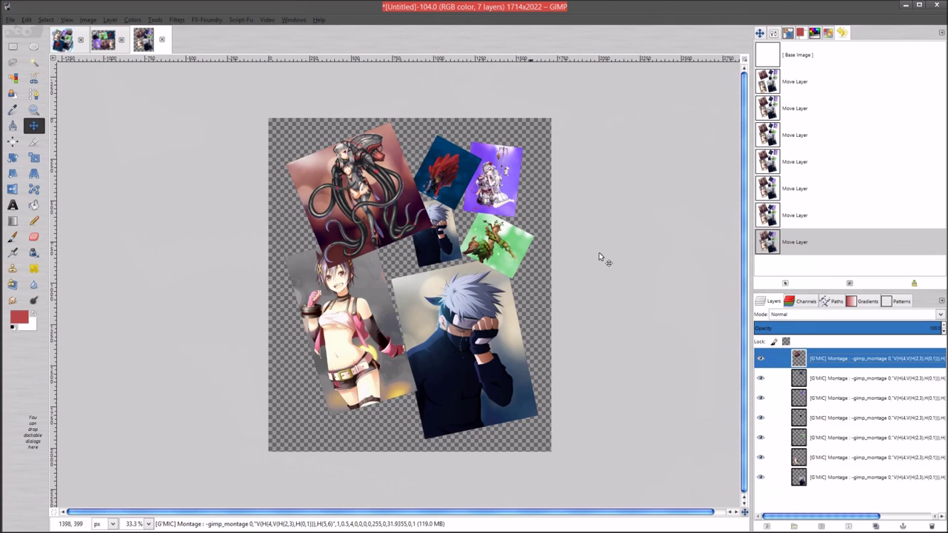
pyautogui.click(158, 20)
pyautogui.moveTo(108, 21)
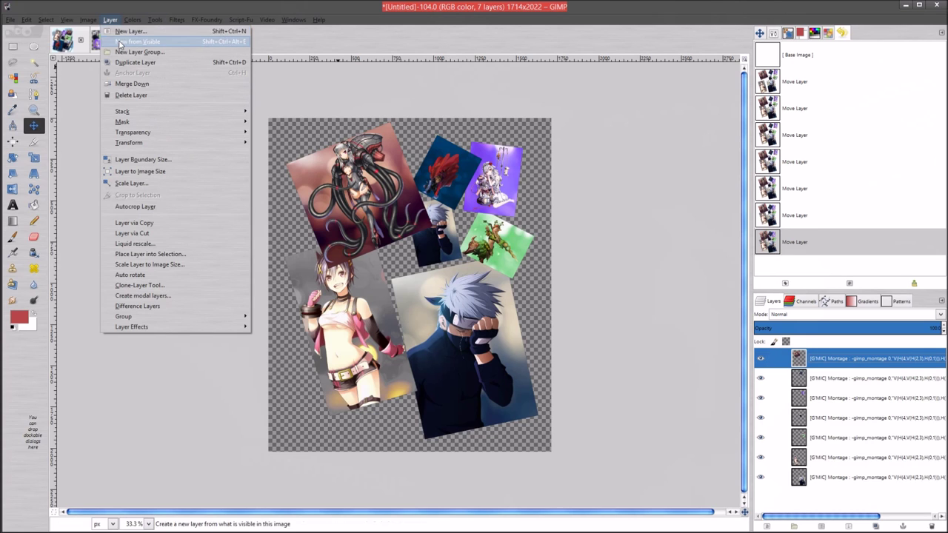
pyautogui.click(122, 41)
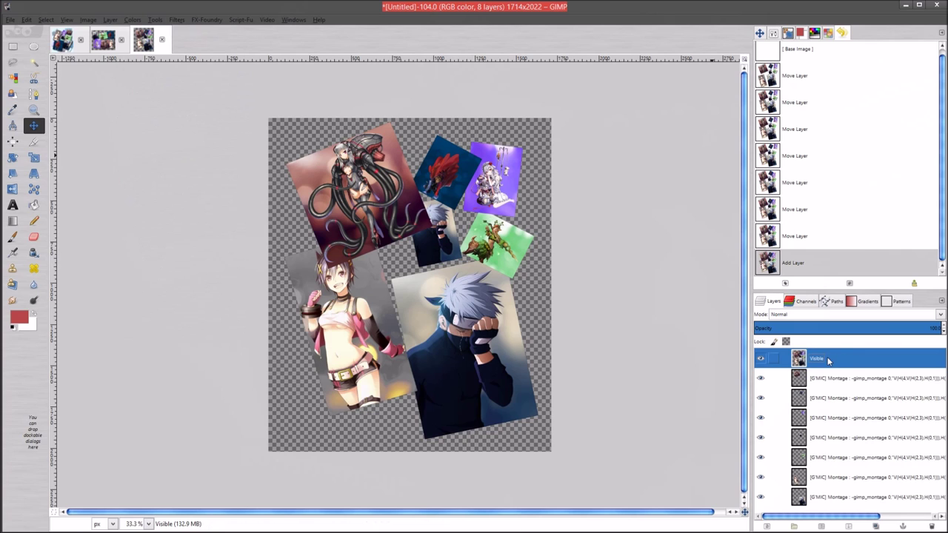
# Open G'MIC on the merged layer and choose the Drop shadow filter from Lights & shadows
pyautogui.click(177, 19)
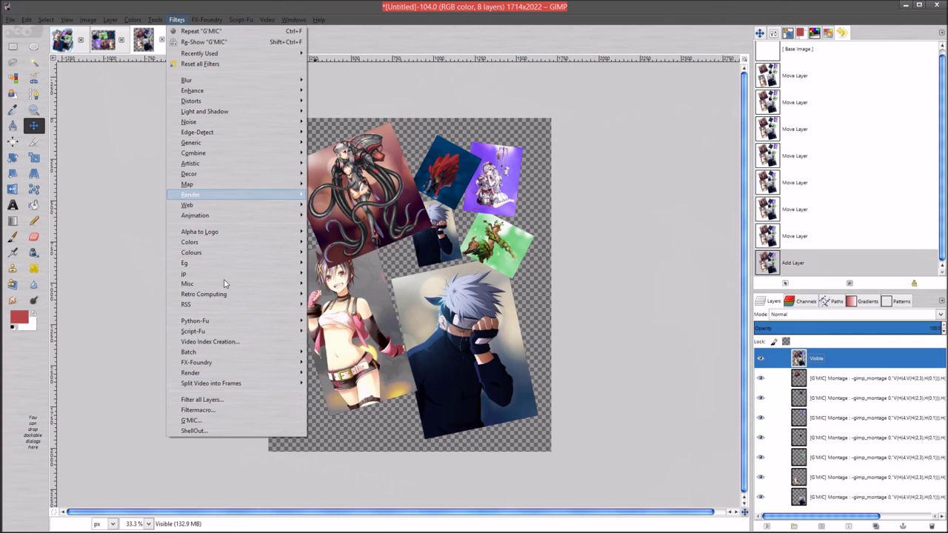
pyautogui.click(220, 424)
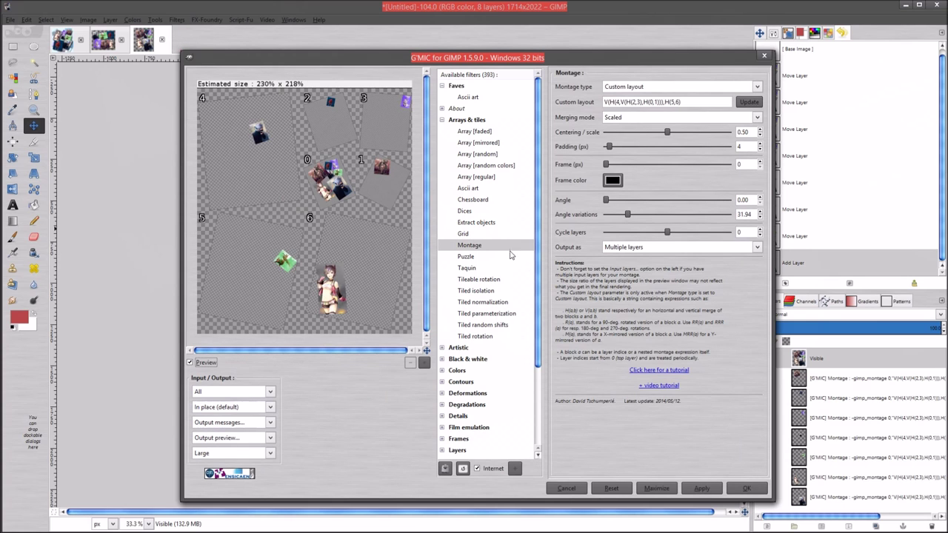
pyautogui.click(443, 120)
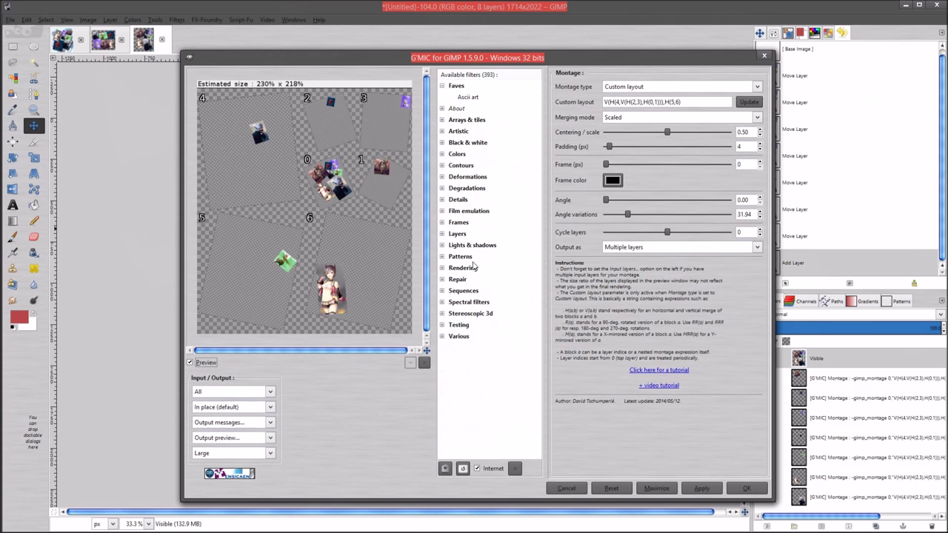
pyautogui.click(468, 247)
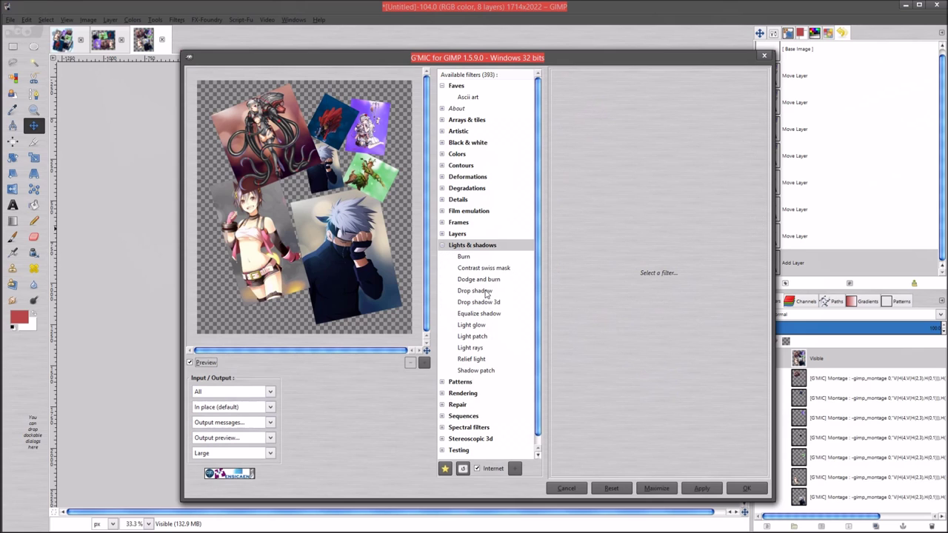
pyautogui.click(486, 292)
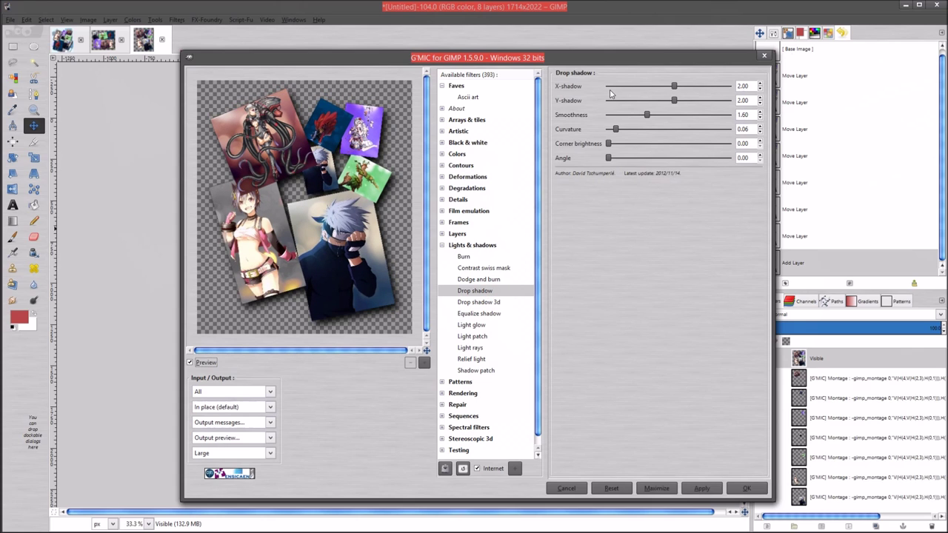
# Apply the drop shadow with X and Y shadow 2.00, smoothness 1.60 and curvature 0.06, and close the filter
pyautogui.doubleClick(752, 86)
pyautogui.doubleClick(748, 101)
pyautogui.press('Tab')
pyautogui.click(617, 130)
pyautogui.click(617, 128)
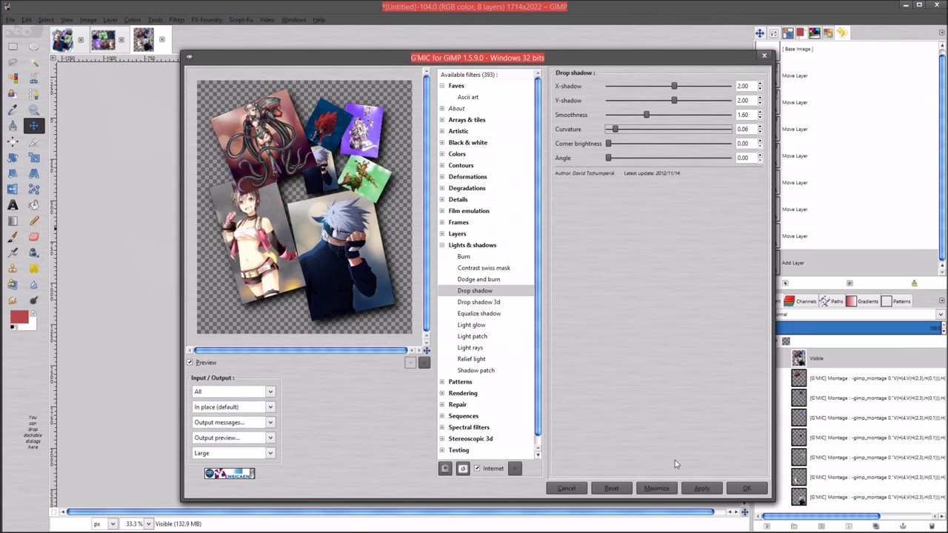
pyautogui.click(701, 489)
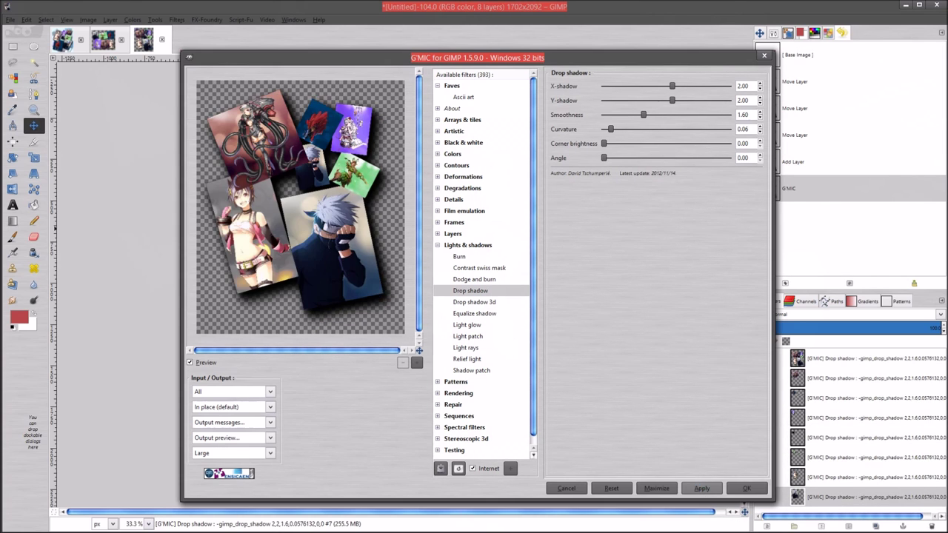
pyautogui.click(764, 55)
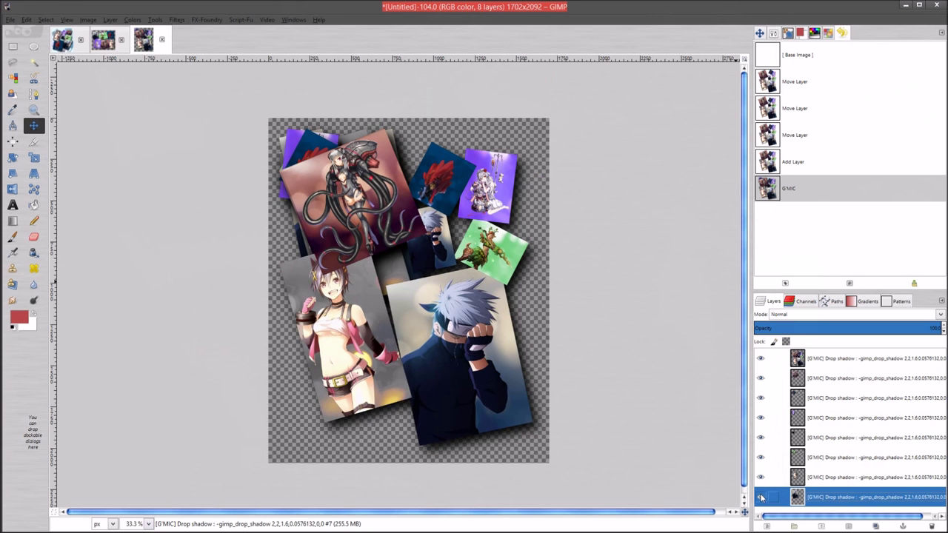
# Show only the top merged drop-shadow layer and inspect the shadows around the pictures
pyautogui.keyDown('shift'); pyautogui.click(761, 358); pyautogui.keyUp('shift')
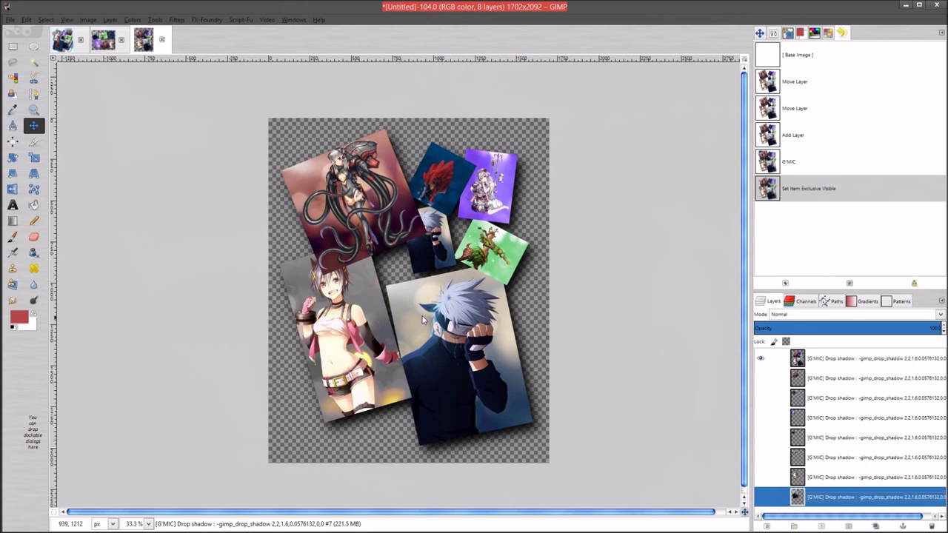
pyautogui.scroll(2, 425, 312)
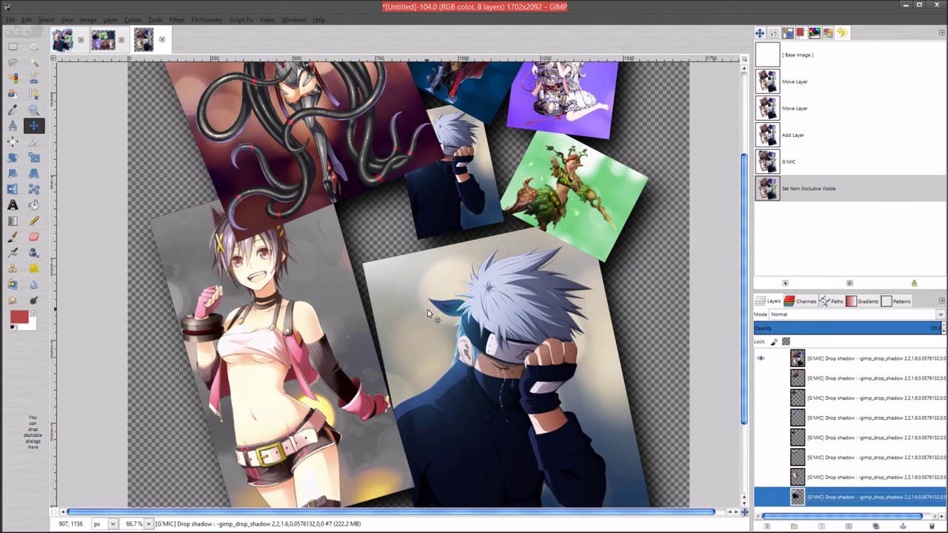
pyautogui.scroll(2, 427, 311)
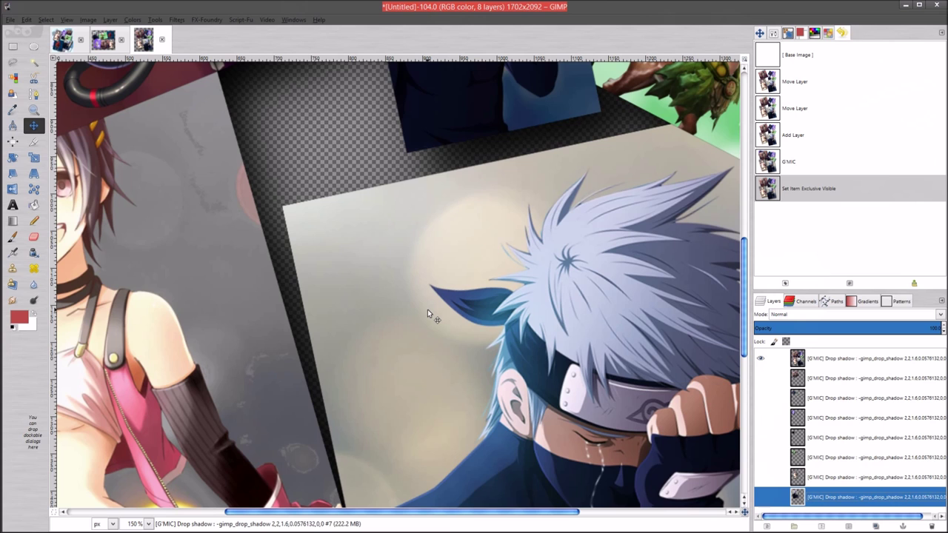
pyautogui.scroll(-4, 427, 313)
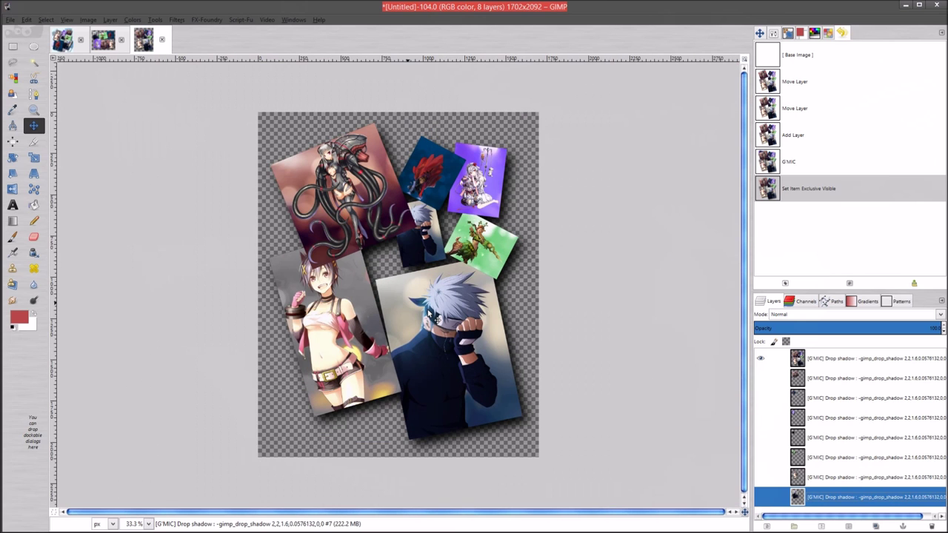
# Inspect the drop shadows around the portrait montage's pictures up close, select its top layer, and compare with the landscape montage
pyautogui.scroll(2, 427, 309)
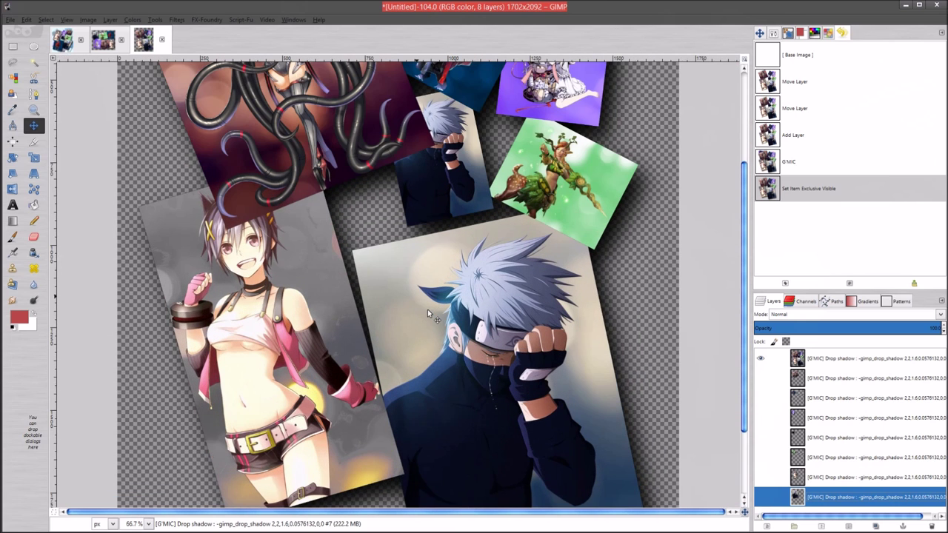
pyautogui.scroll(3, 443, 279)
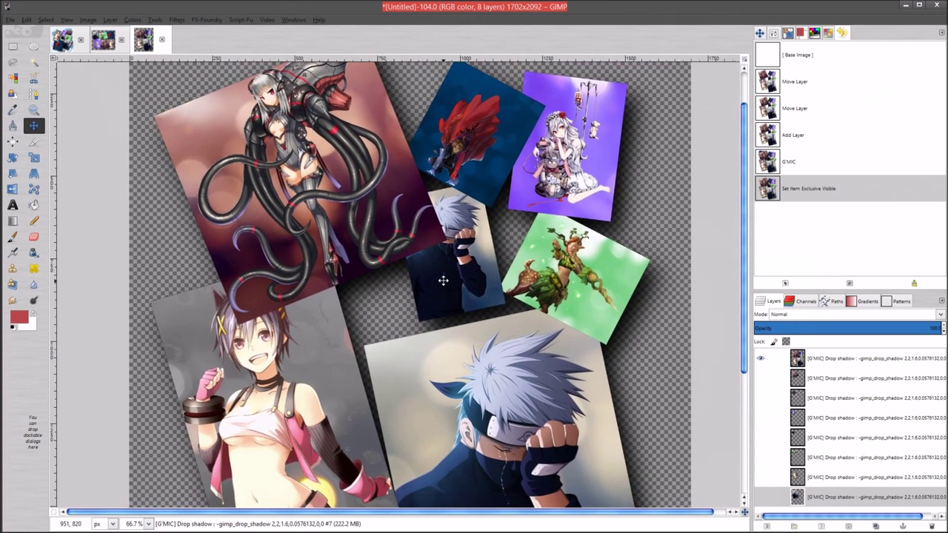
pyautogui.moveTo(443, 279); pyautogui.dragTo(396, 348)
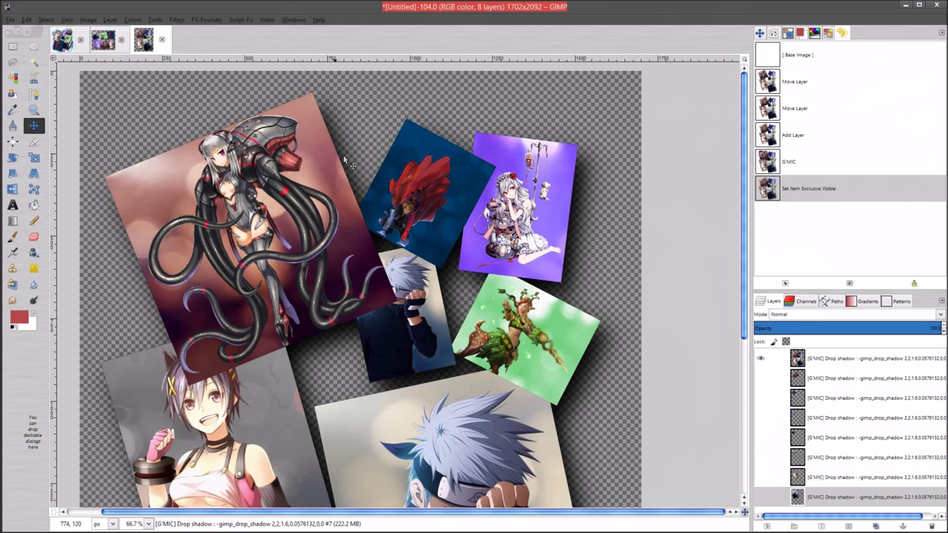
pyautogui.scroll(-5, 478, 378)
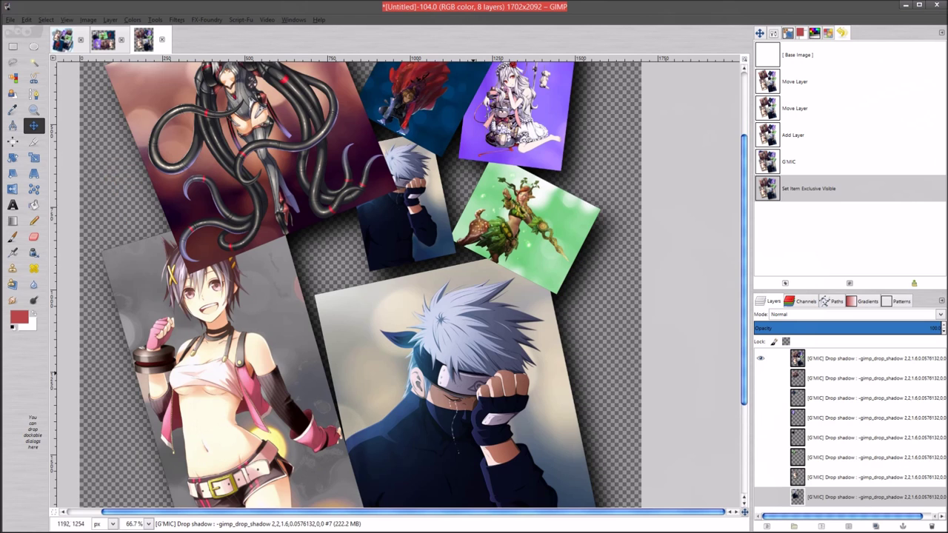
pyautogui.scroll(-1, 480, 276)
pyautogui.scroll(4, 481, 289)
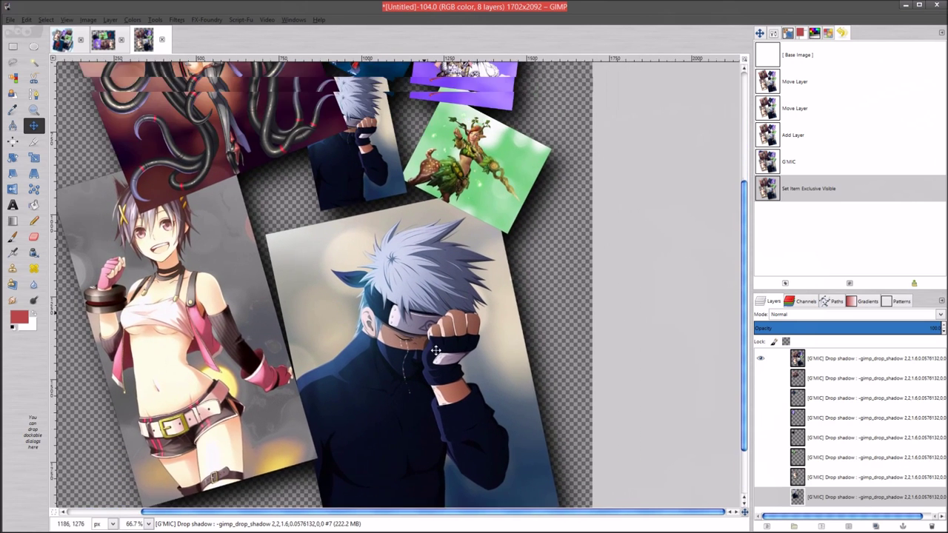
pyautogui.hscroll(-2, 492, 311)
pyautogui.scroll(-2, 495, 294)
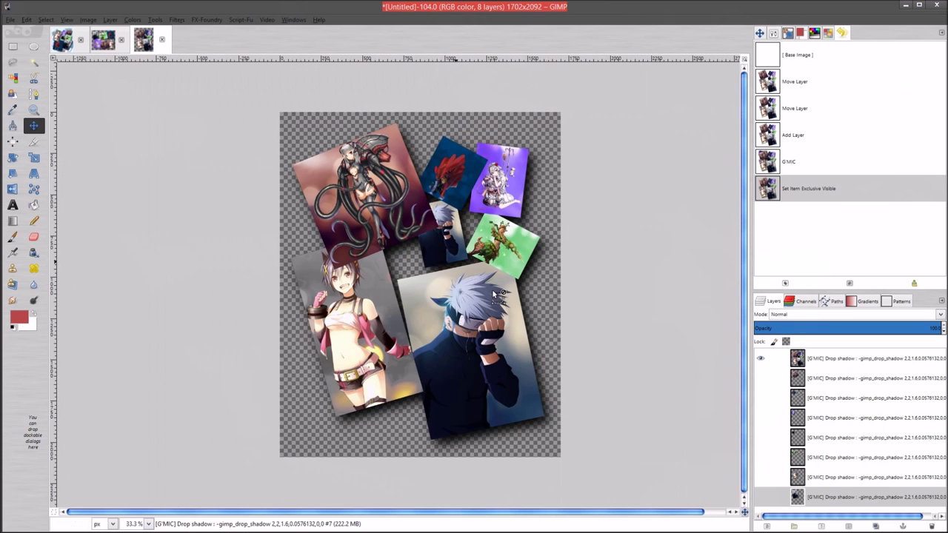
pyautogui.press('Home')
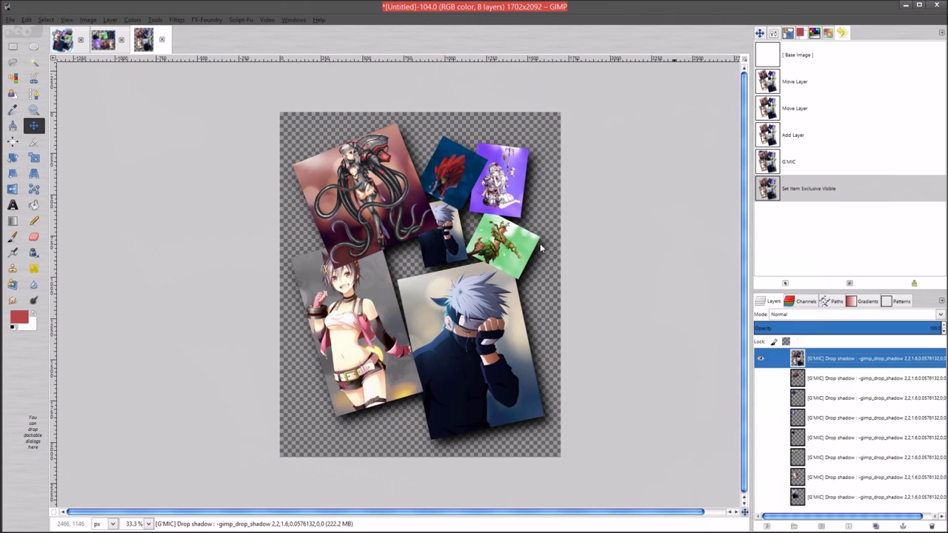
pyautogui.click(106, 45)
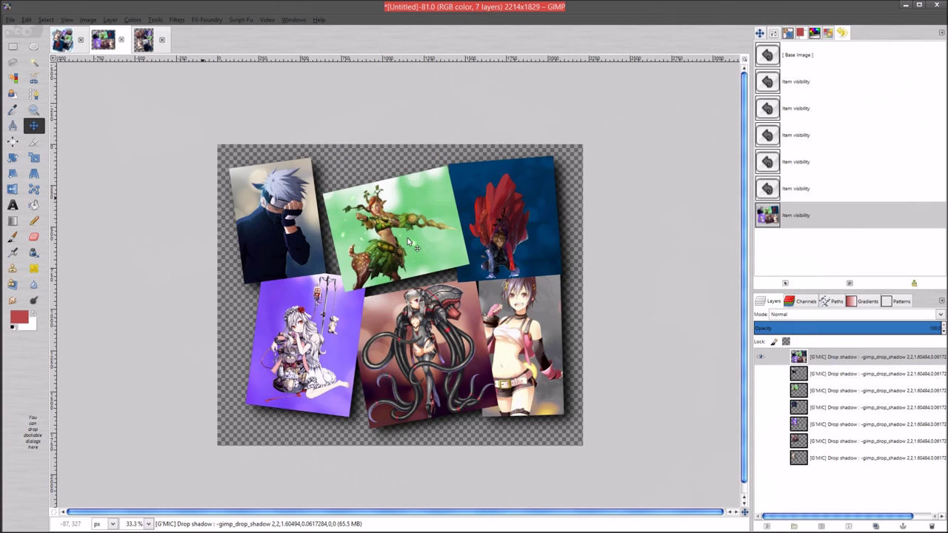
pyautogui.click(144, 42)
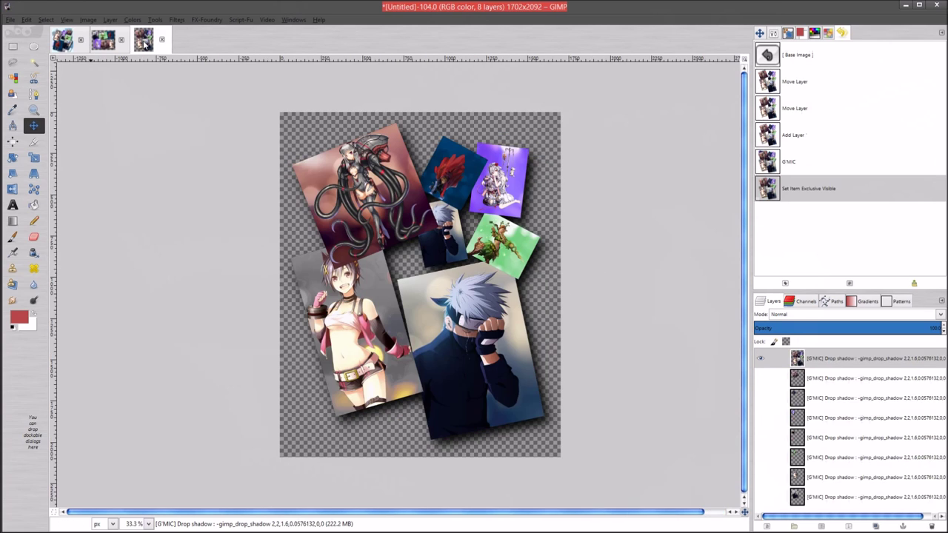
# Create a new image from the 1920 x 1080 template
pyautogui.click(11, 19)
pyautogui.click(182, 81)
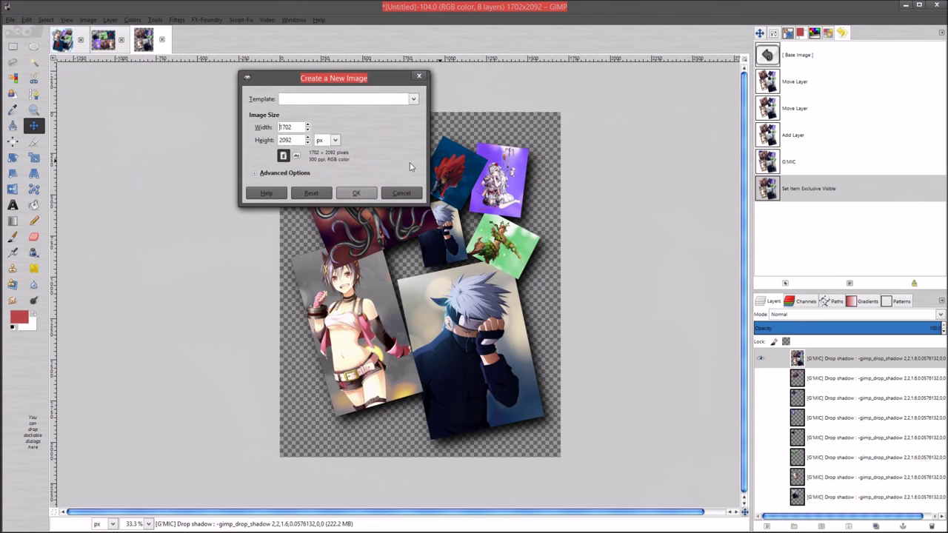
pyautogui.click(390, 100)
pyautogui.click(345, 134)
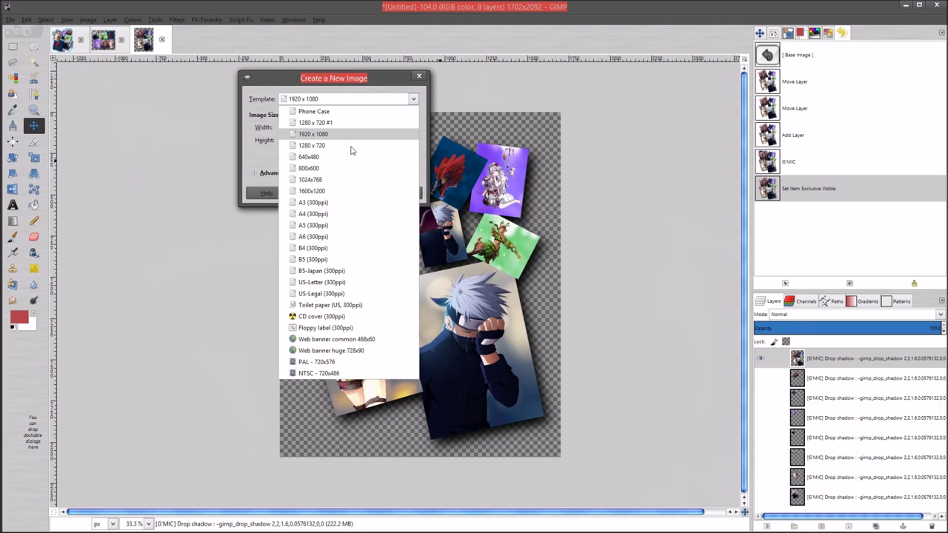
pyautogui.click(373, 191)
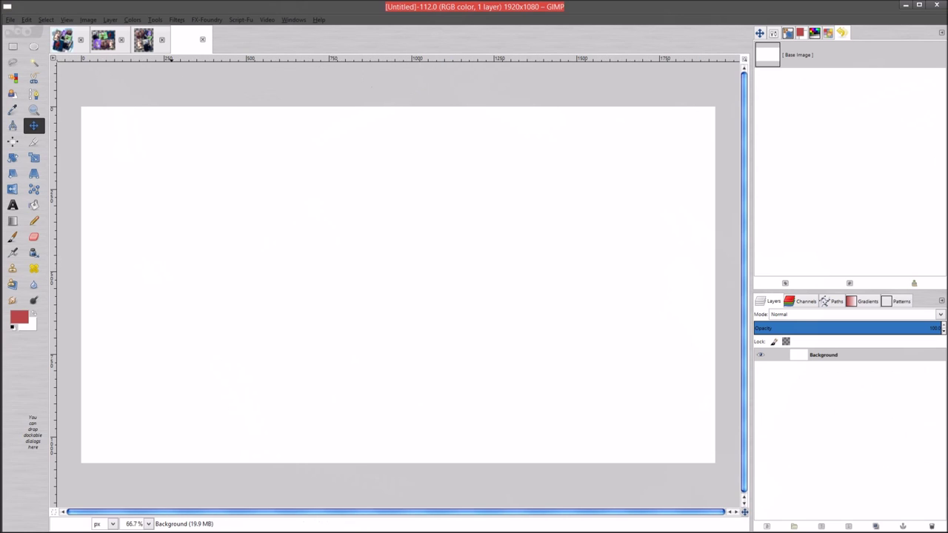
# Copy the visible content of the landscape six-picture montage with its drop shadows
pyautogui.click(107, 46)
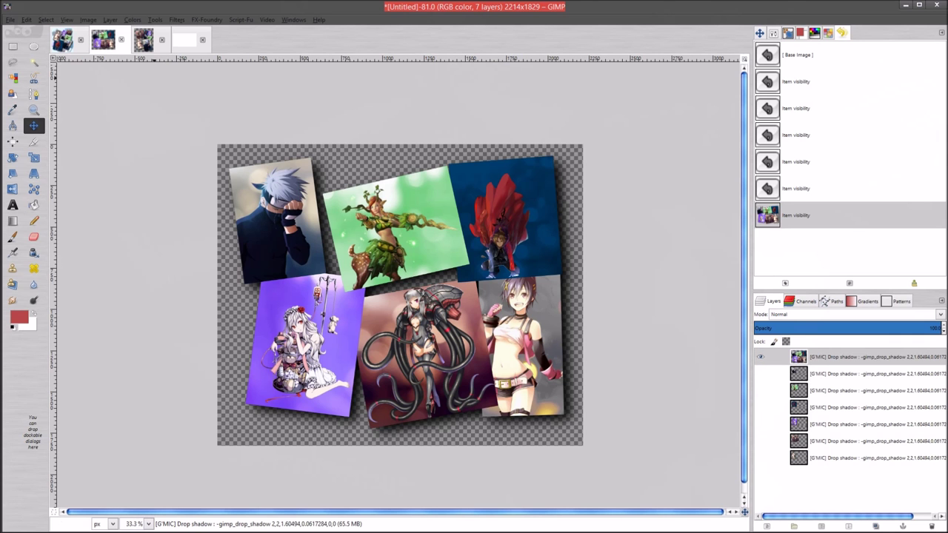
pyautogui.click(61, 40)
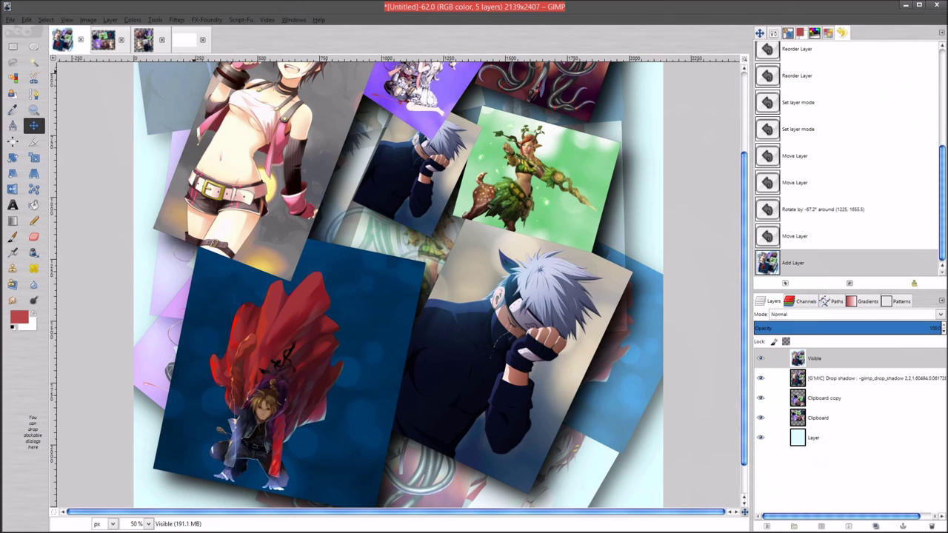
pyautogui.click(103, 46)
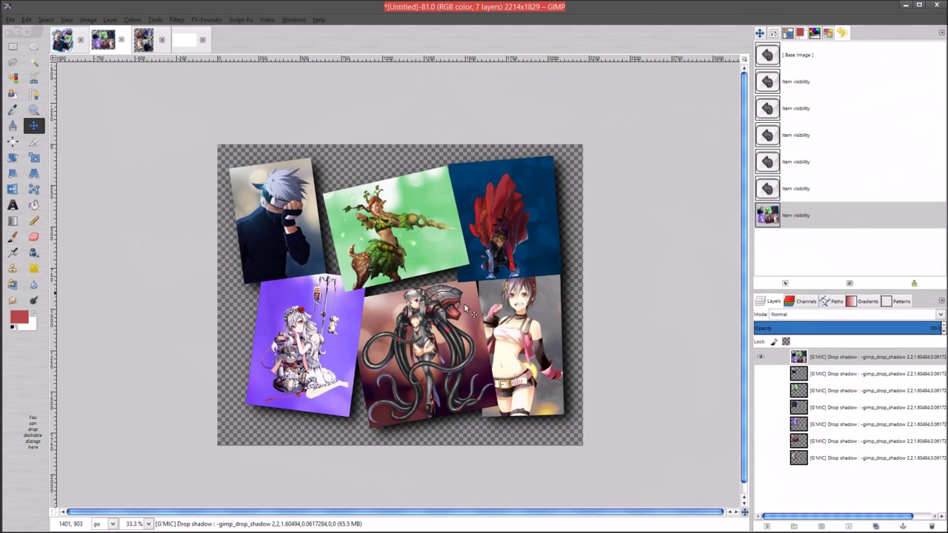
pyautogui.click(848, 357)
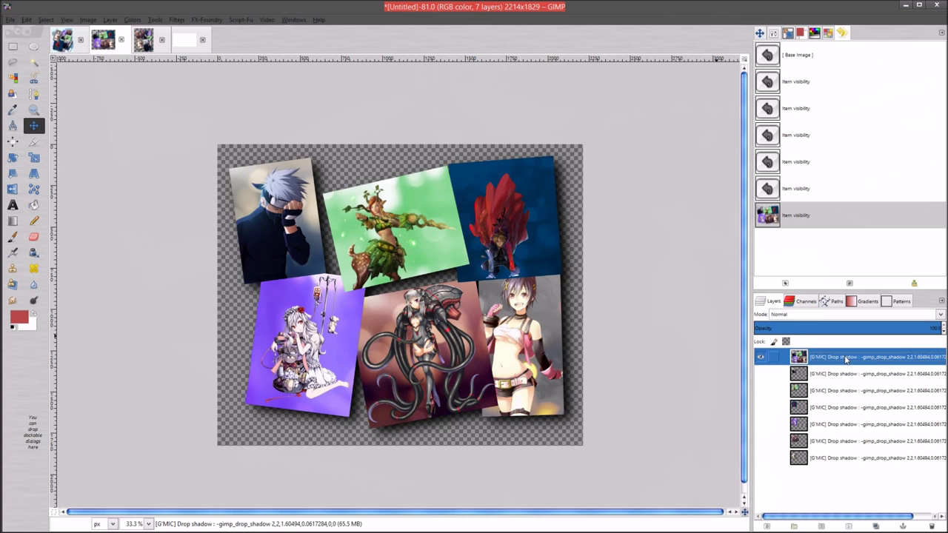
pyautogui.rightClick(402, 267)
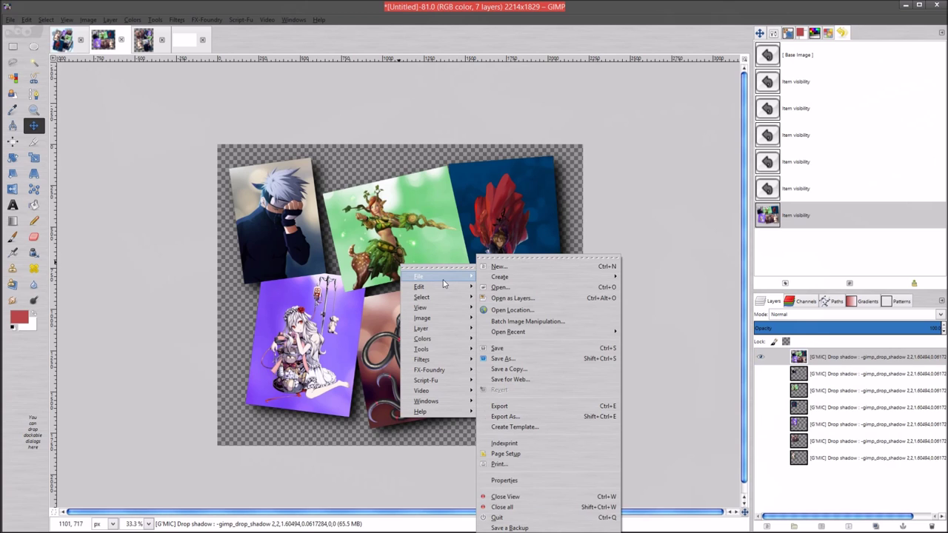
pyautogui.moveTo(431, 289)
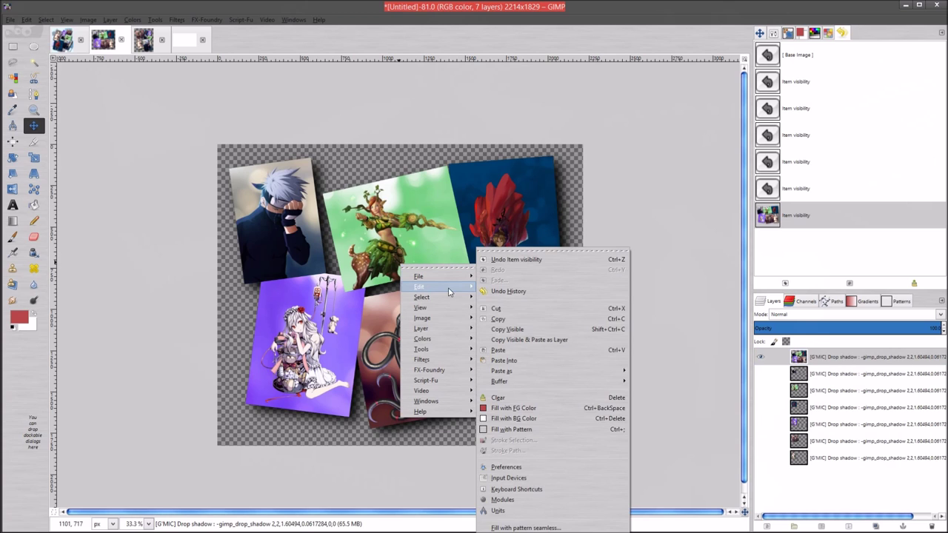
pyautogui.click(534, 331)
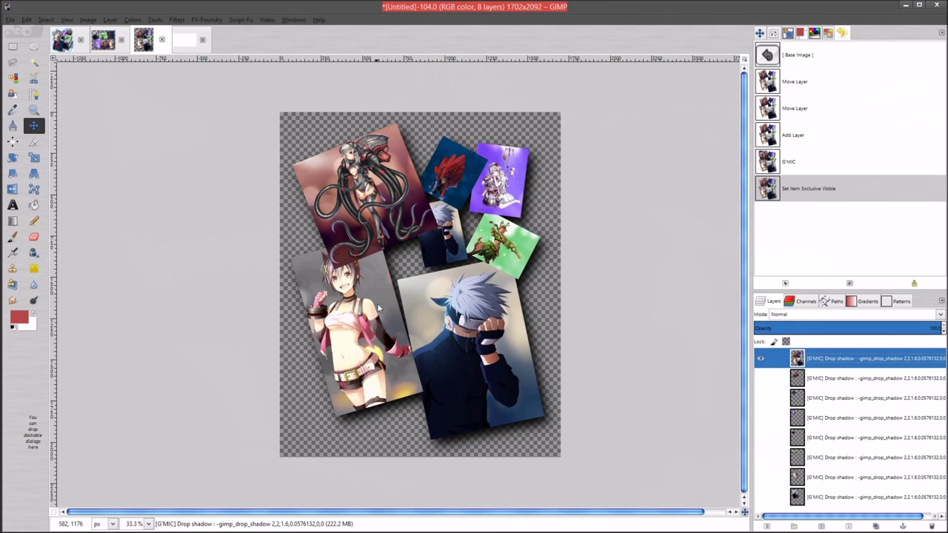
# Paste the copied montage as a new layer in the portrait montage image
pyautogui.rightClick(377, 303)
pyautogui.moveTo(412, 331)
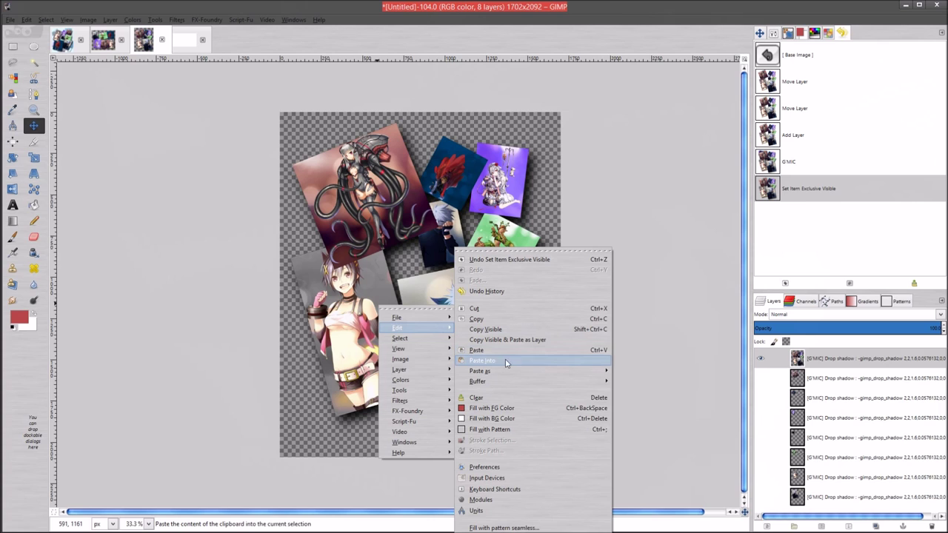
pyautogui.moveTo(592, 371)
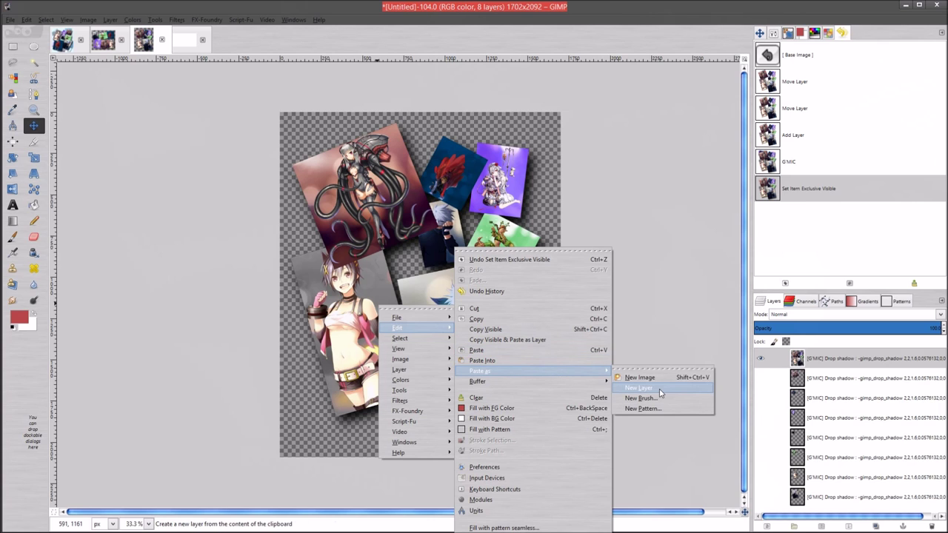
pyautogui.click(661, 393)
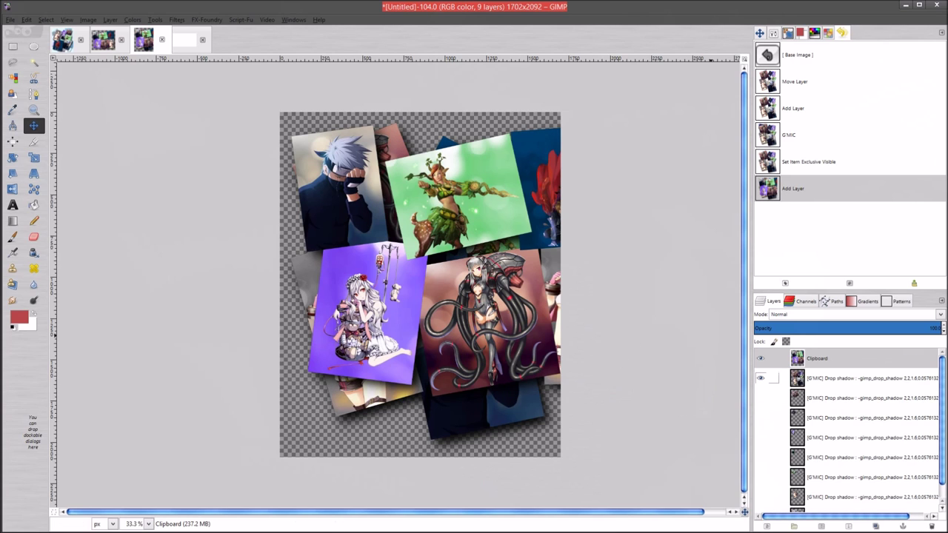
# Lower the pasted Clipboard layer beneath the top drop-shadow layer and shift it left and slightly up behind the front pictures
pyautogui.moveTo(878, 366); pyautogui.dragTo(865, 393)
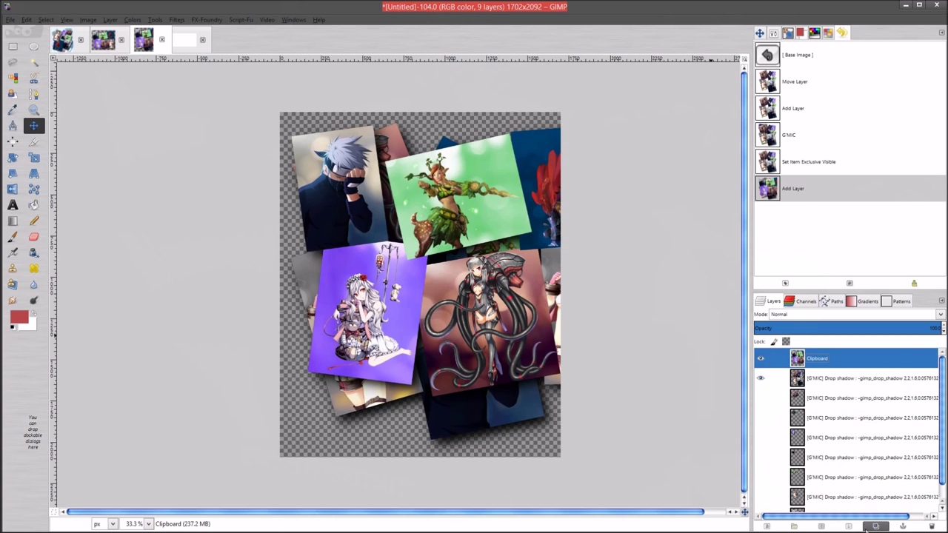
pyautogui.click(847, 527)
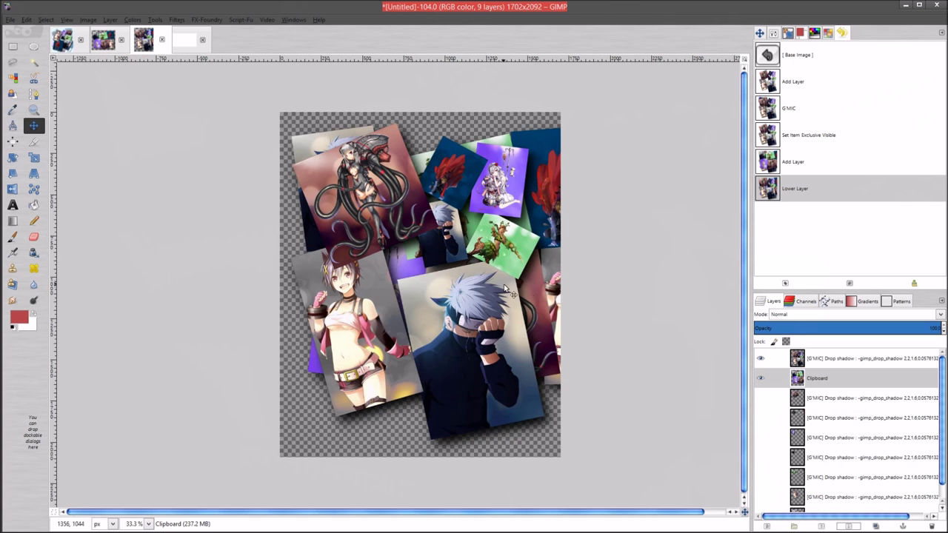
pyautogui.moveTo(575, 301); pyautogui.dragTo(498, 293)
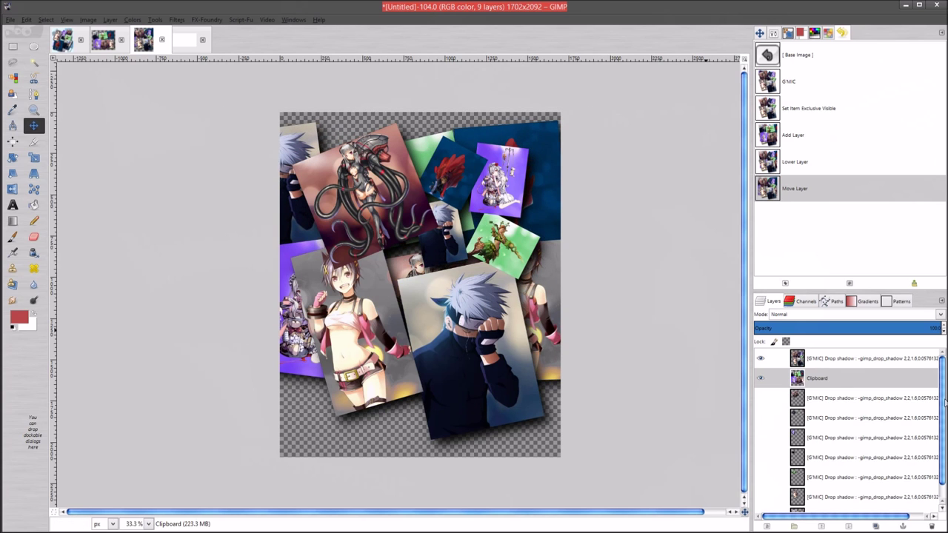
# Add a new transparent layer and lower it beneath the Clipboard layer
pyautogui.scroll(-1, 945, 402)
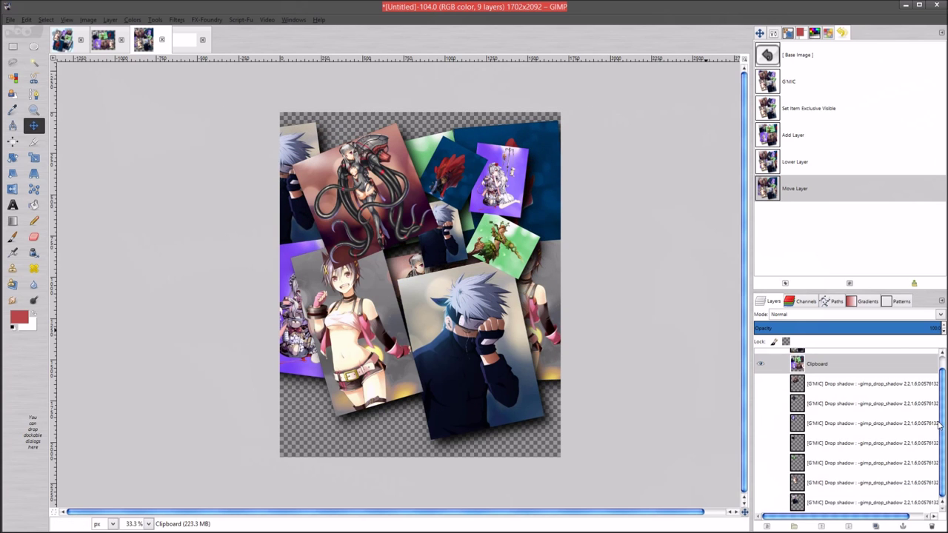
pyautogui.click(766, 527)
pyautogui.click(99, 180)
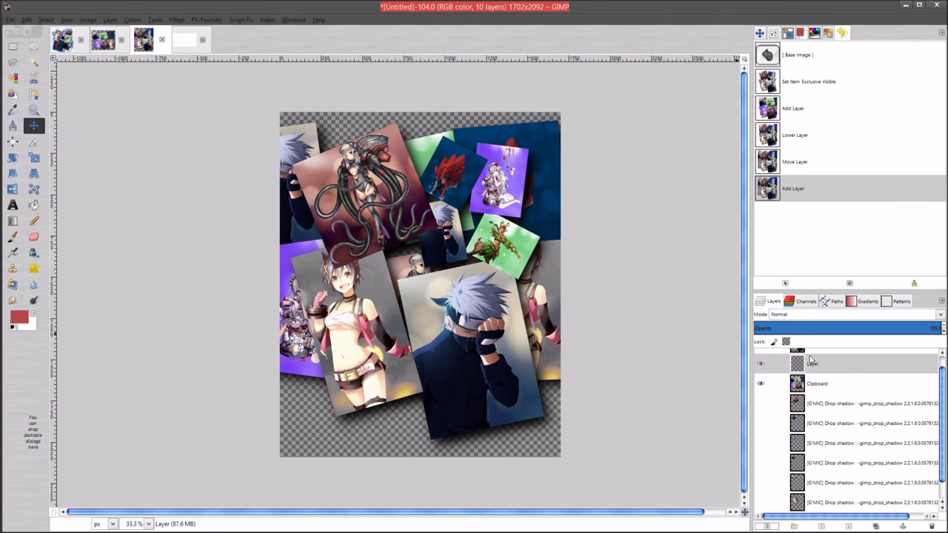
pyautogui.moveTo(848, 371); pyautogui.dragTo(844, 400)
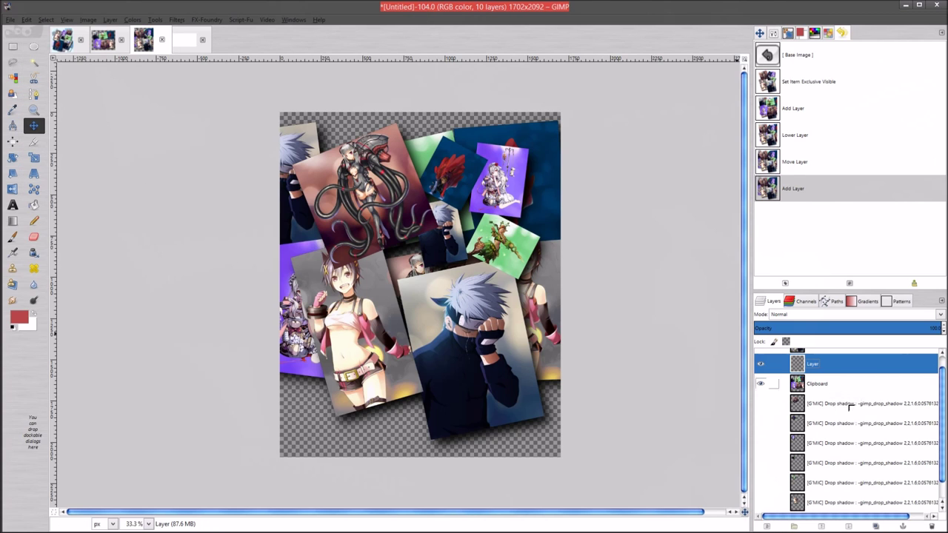
pyautogui.click(848, 526)
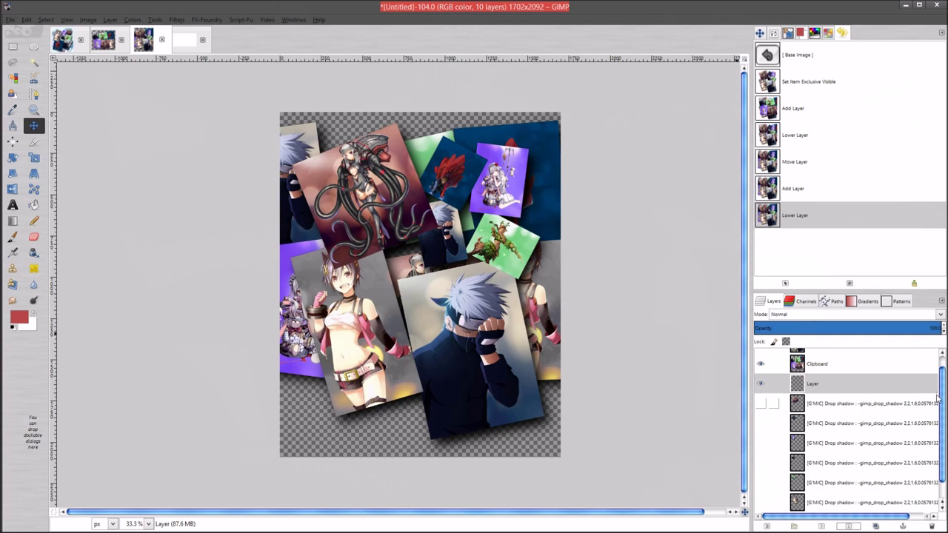
pyautogui.scroll(1, 942, 400)
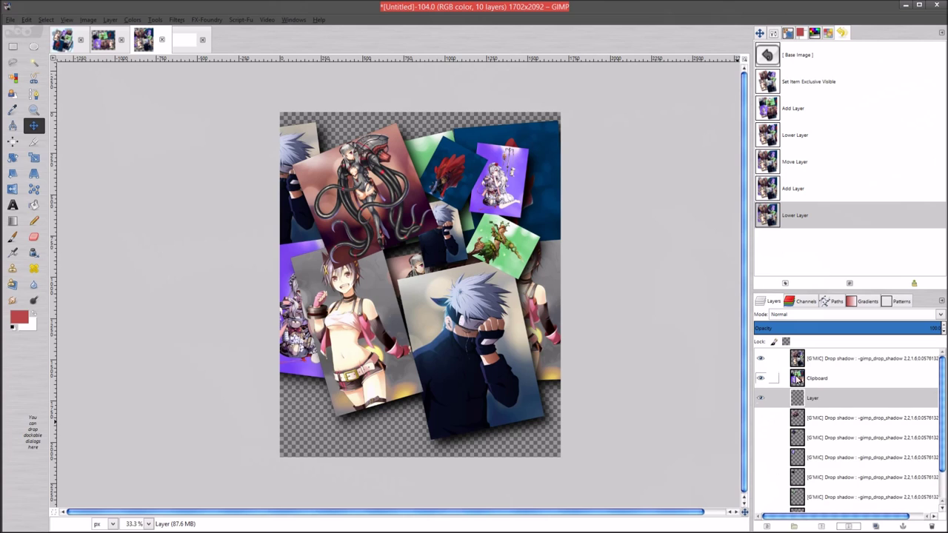
# Rename the Clipboard layer as Montage 2
pyautogui.click(830, 379)
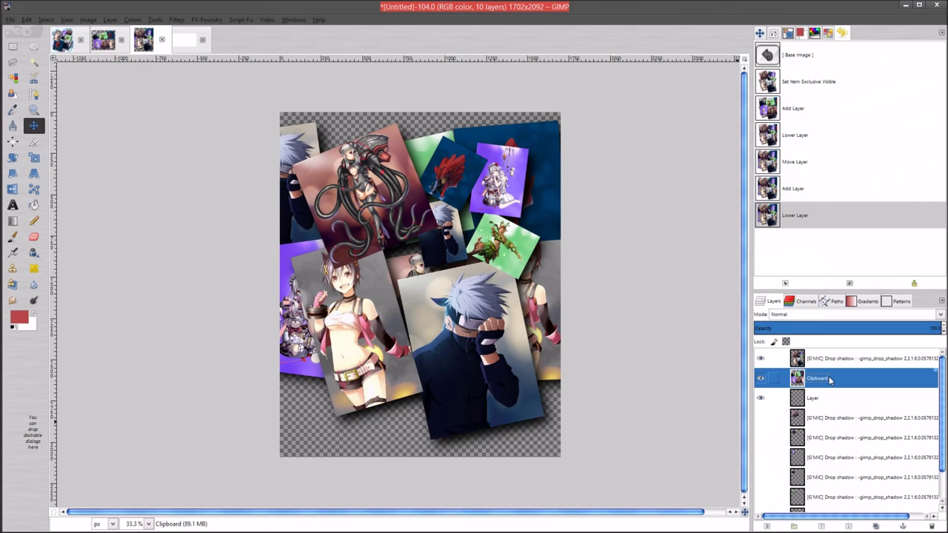
pyautogui.doubleClick(831, 359)
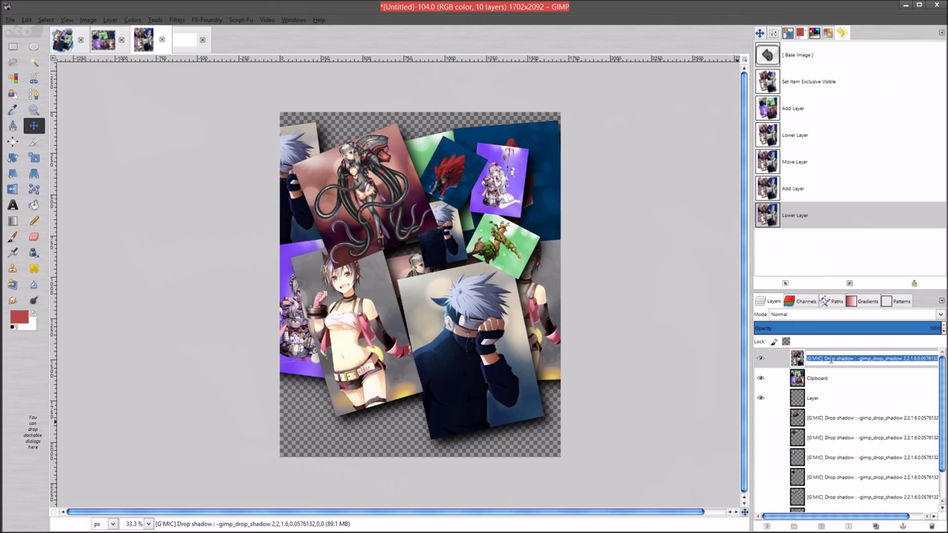
pyautogui.doubleClick(819, 379)
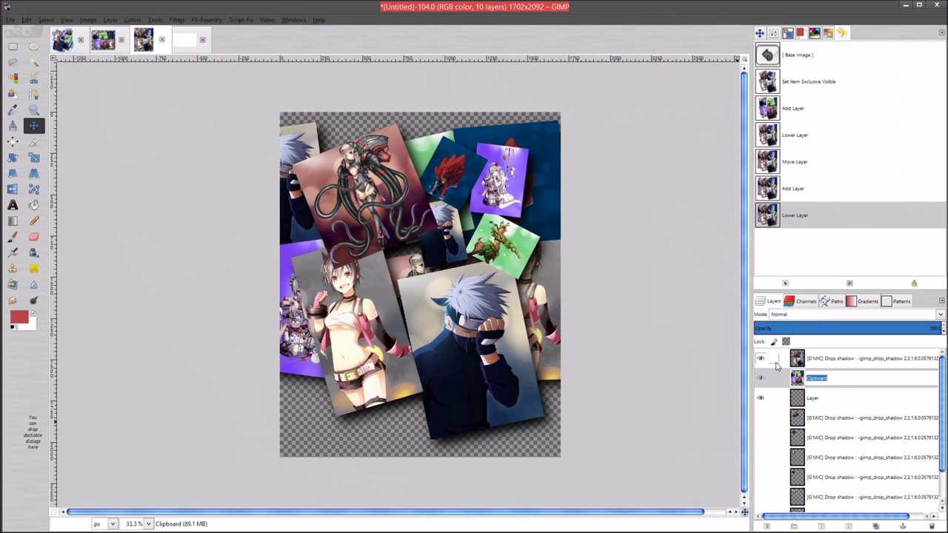
pyautogui.write('Montage 2')
pyautogui.press('Return')
# Rename the transparent layer beneath Montage 2 as BG
pyautogui.click(836, 400)
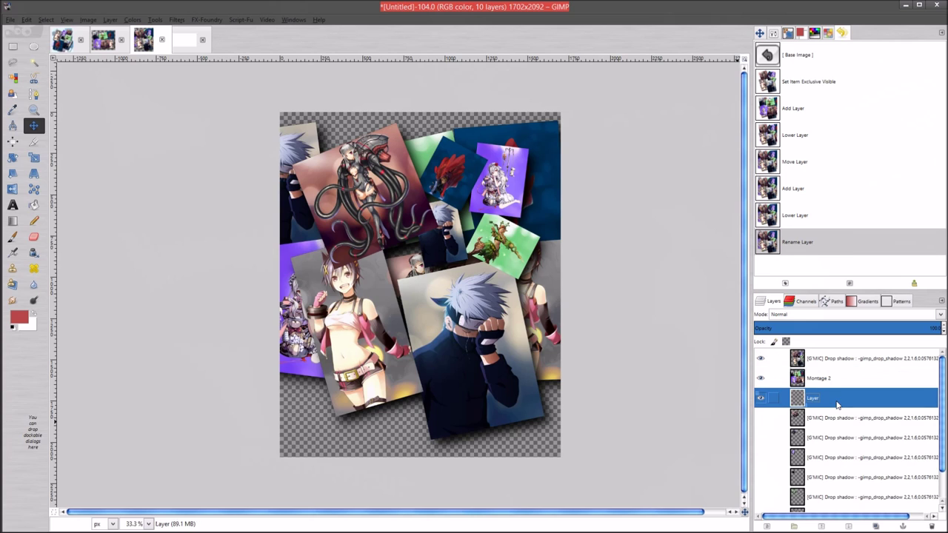
pyautogui.doubleClick(814, 400)
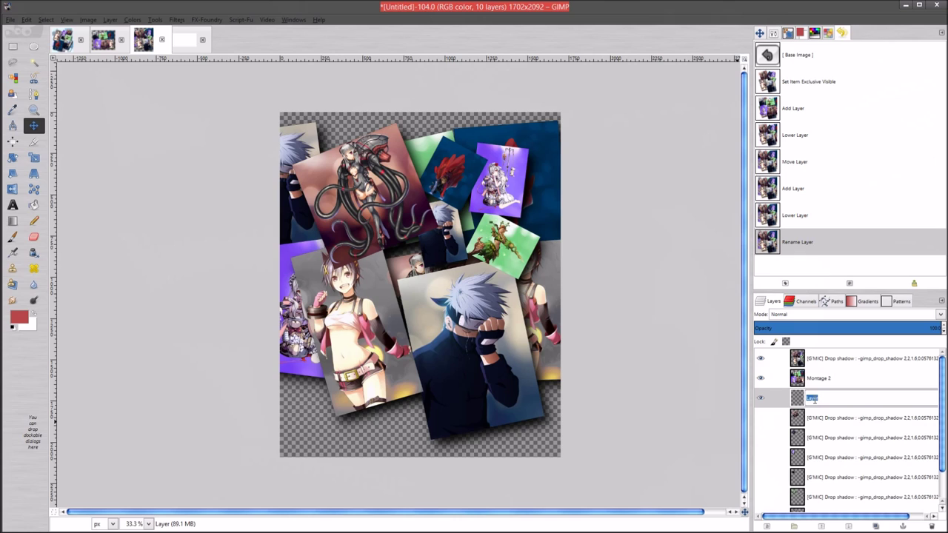
pyautogui.write('BG')
pyautogui.press('Return')
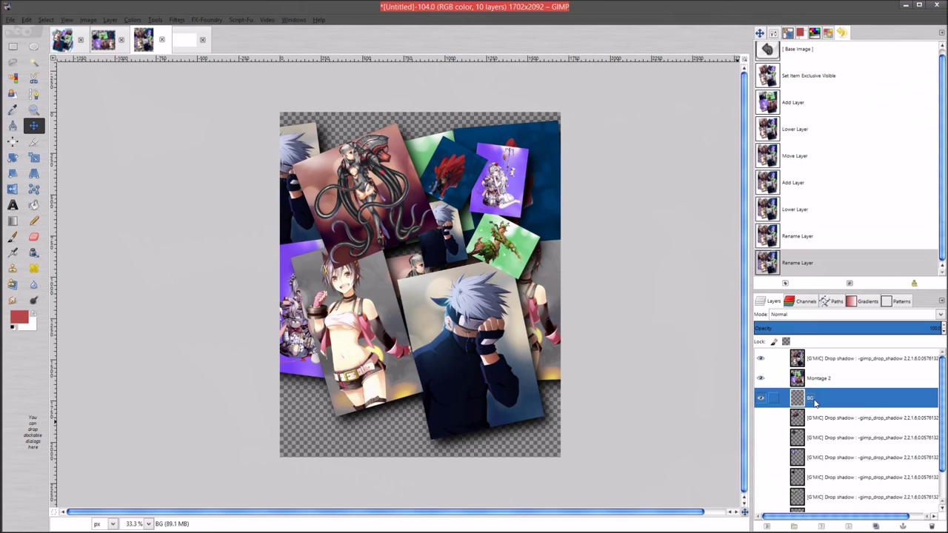
# Set the foreground colour to pale cyan deffff and bucket-fill the BG layer with it
pyautogui.click(21, 318)
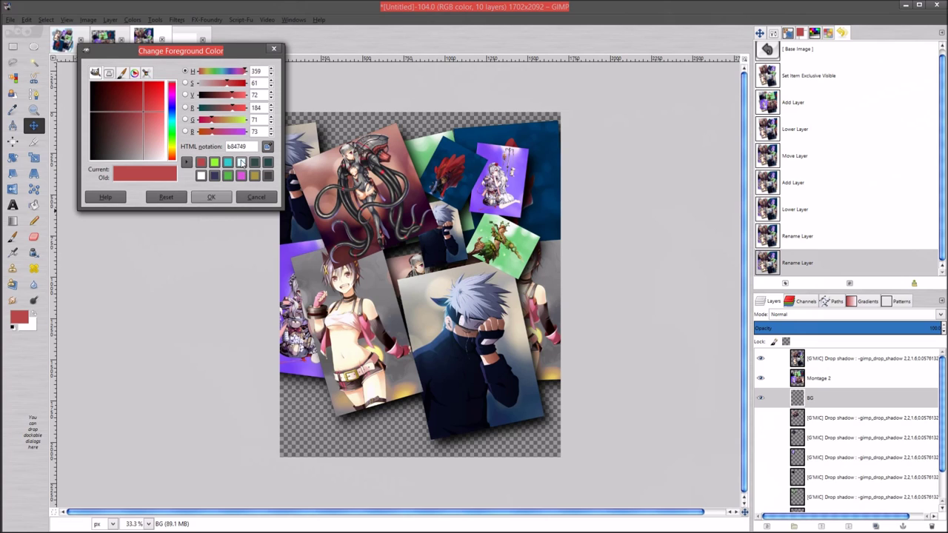
pyautogui.click(242, 163)
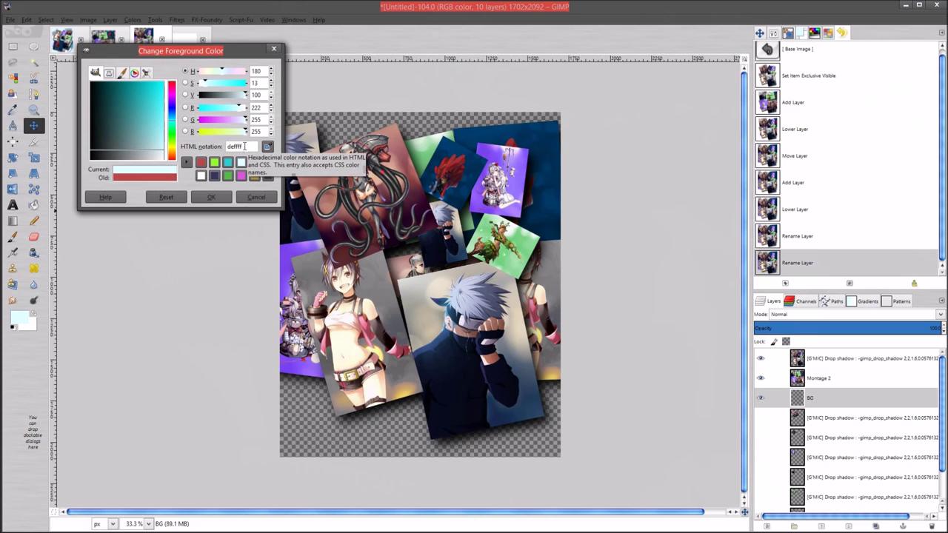
pyautogui.click(33, 205)
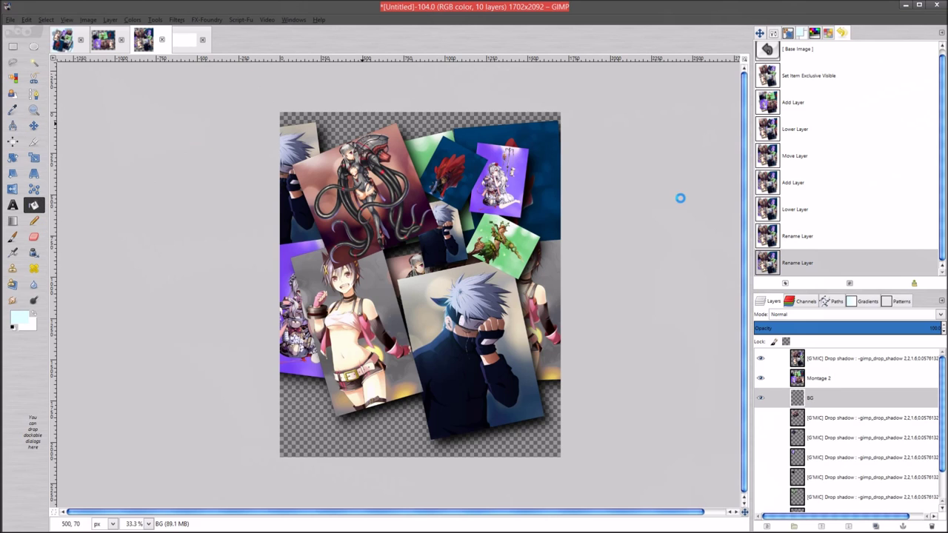
pyautogui.click(554, 152)
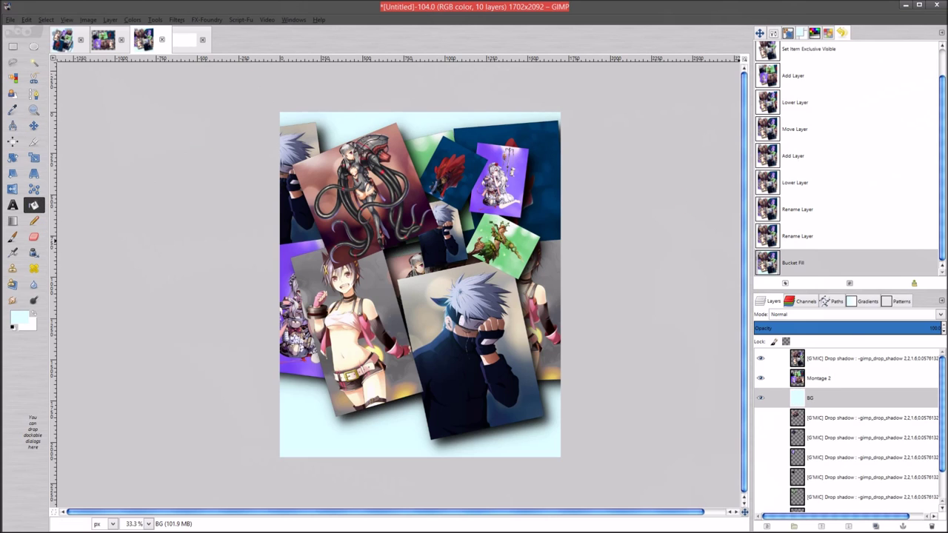
# Move the Montage 2 layer right and slightly up behind the front pictures
pyautogui.click(852, 382)
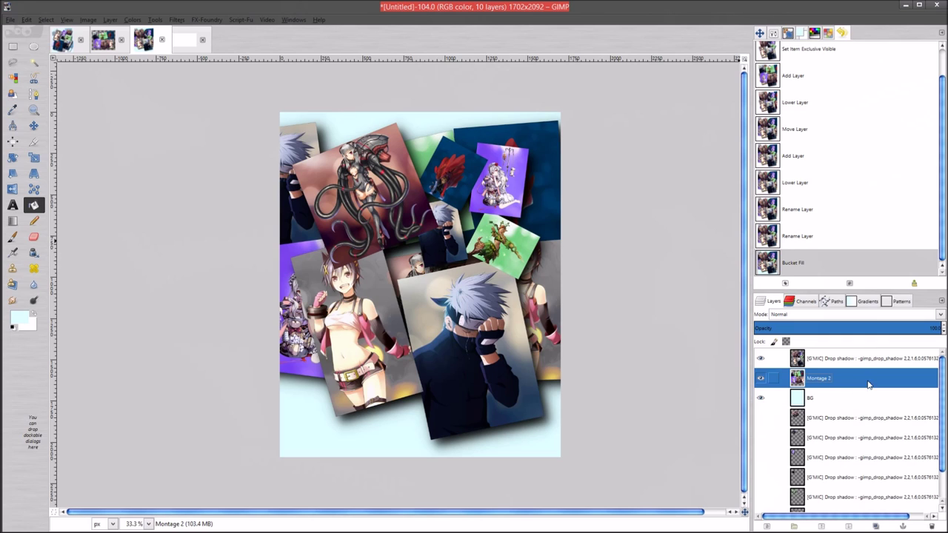
pyautogui.press('m')
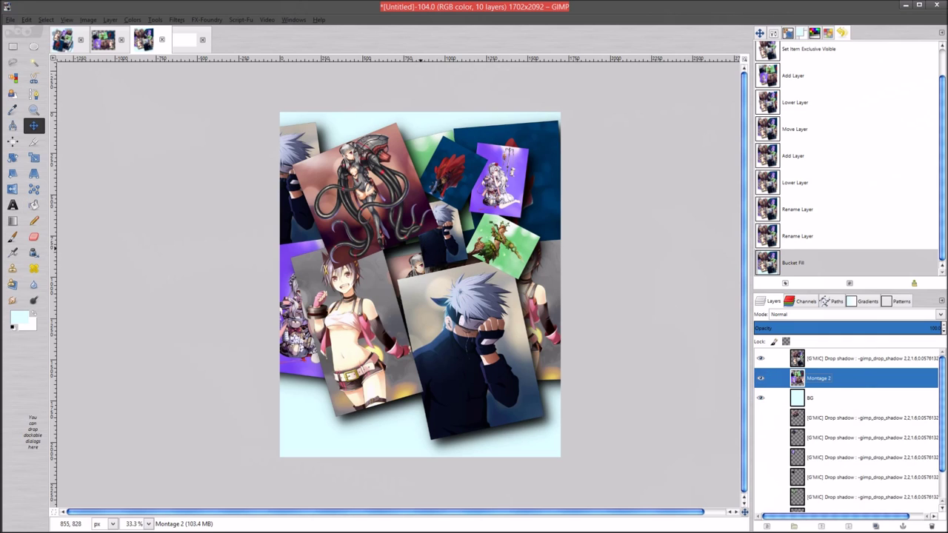
pyautogui.moveTo(535, 305)
pyautogui.mouseDown()
pyautogui.moveTo(527, 299)
pyautogui.moveTo(547, 303)
pyautogui.mouseUp()
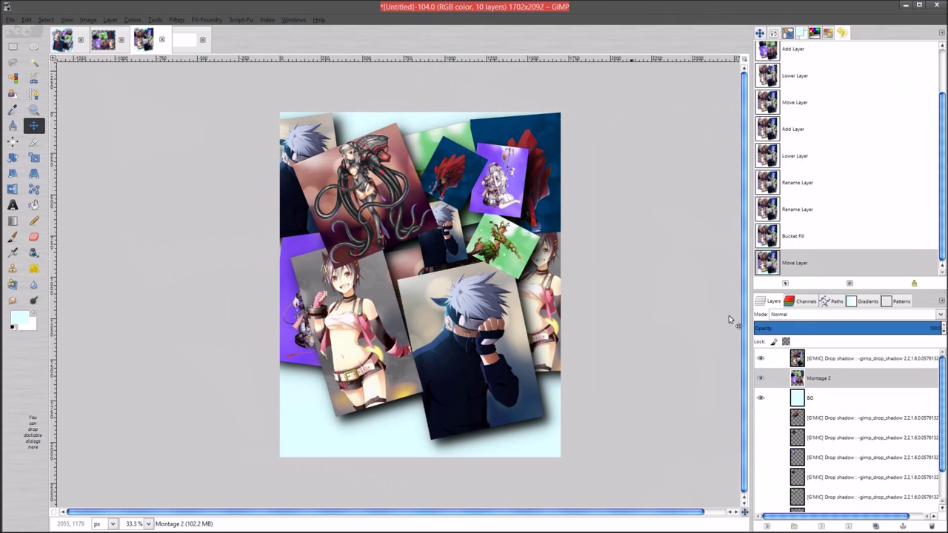
# Set the Montage 2 layer's blend mode to Hard light and reduce its opacity to about 45
pyautogui.click(859, 315)
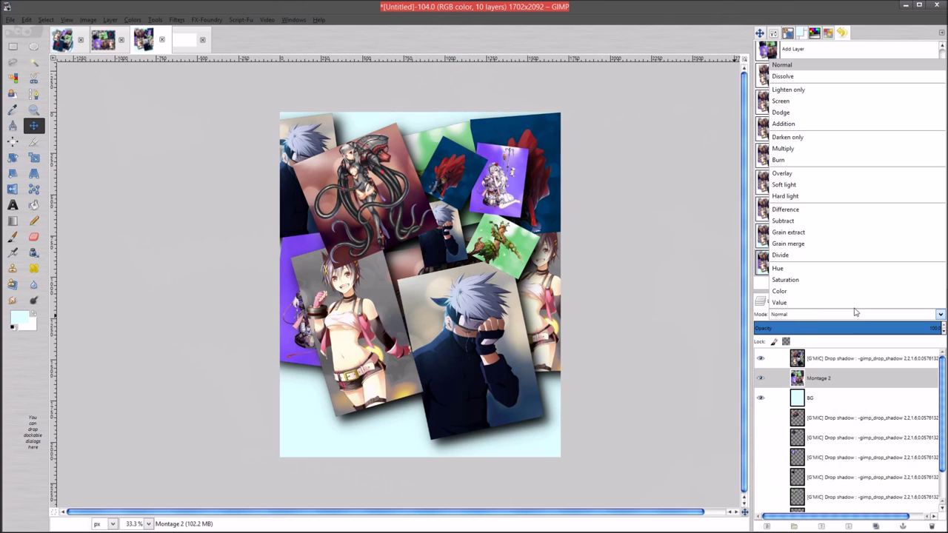
pyautogui.click(821, 196)
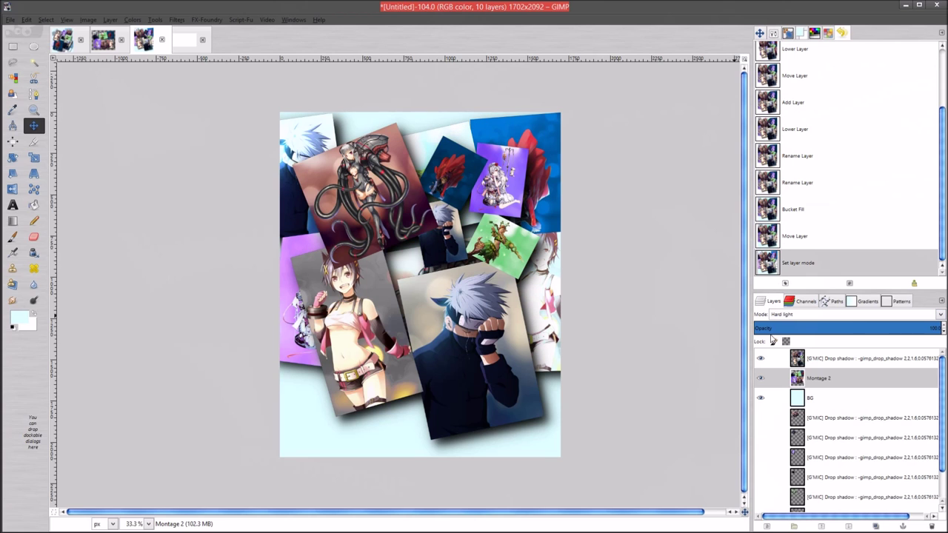
pyautogui.click(847, 331)
pyautogui.moveTo(848, 331); pyautogui.dragTo(839, 333)
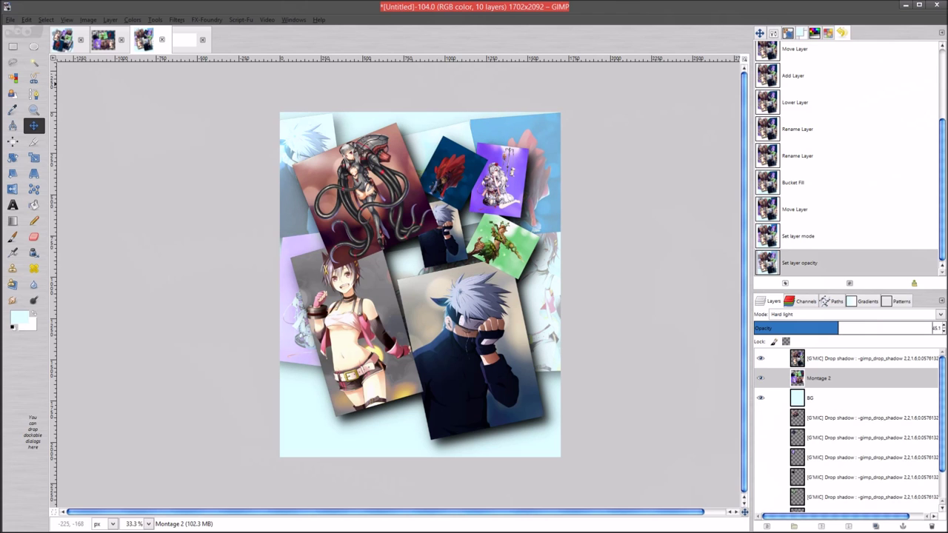
# Match Montage 2's opacity to the Clipboard layer of the first montage image, about 40, and nudge the layer slightly
pyautogui.click(59, 42)
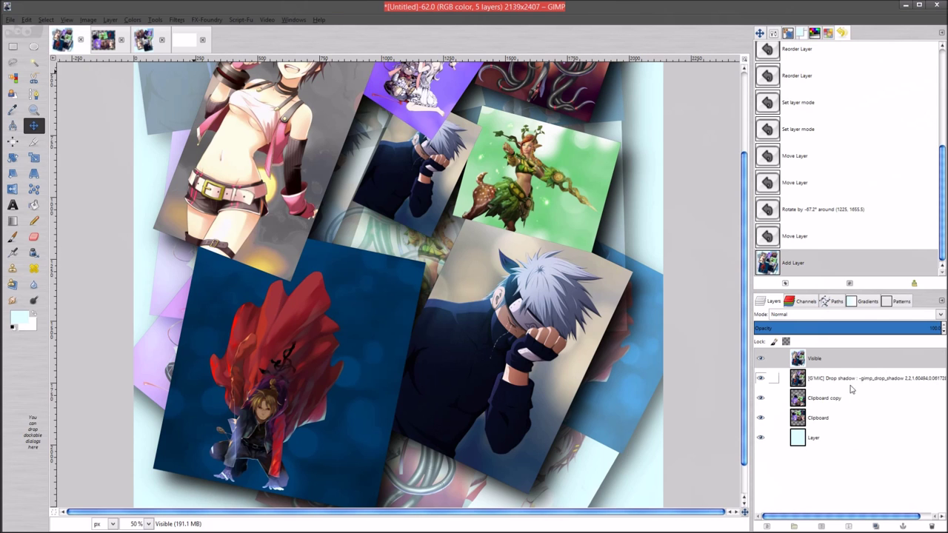
pyautogui.click(836, 404)
pyautogui.click(830, 417)
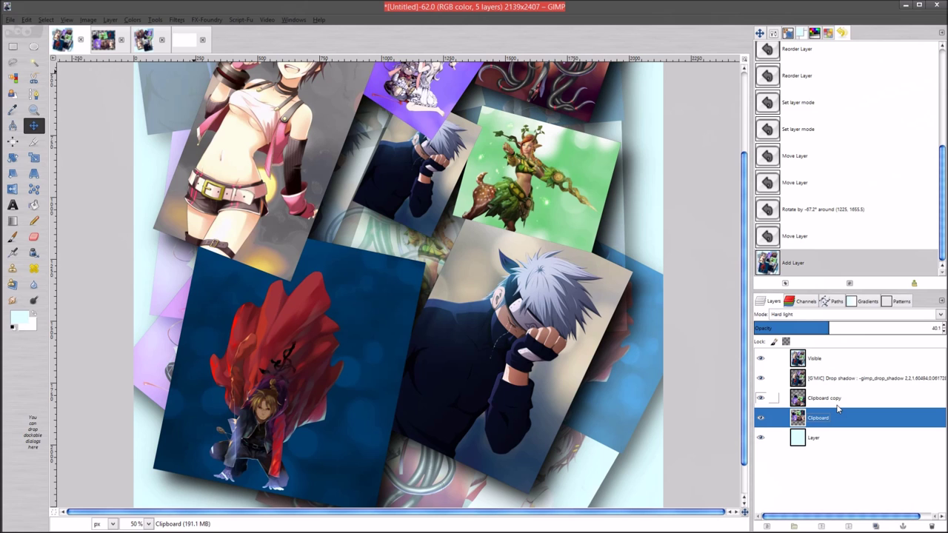
pyautogui.click(150, 43)
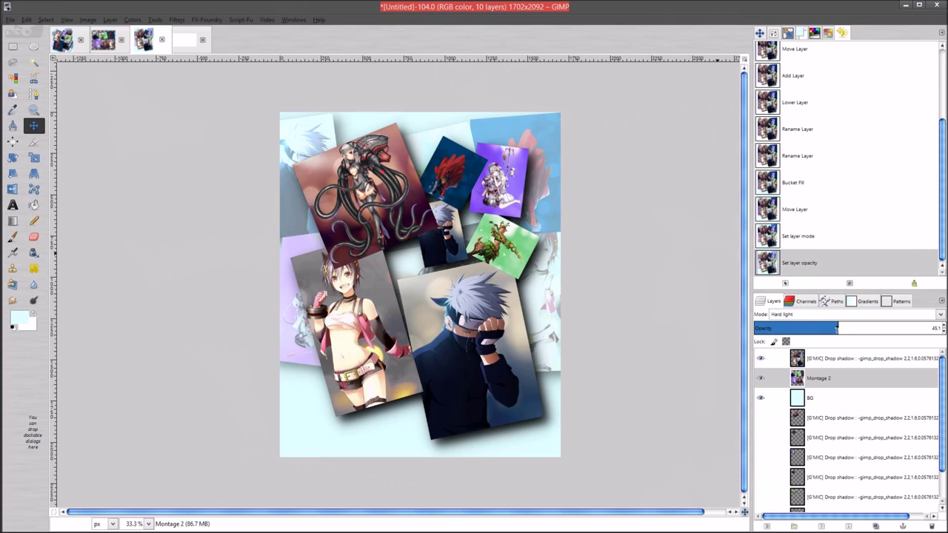
pyautogui.moveTo(833, 328); pyautogui.dragTo(831, 328)
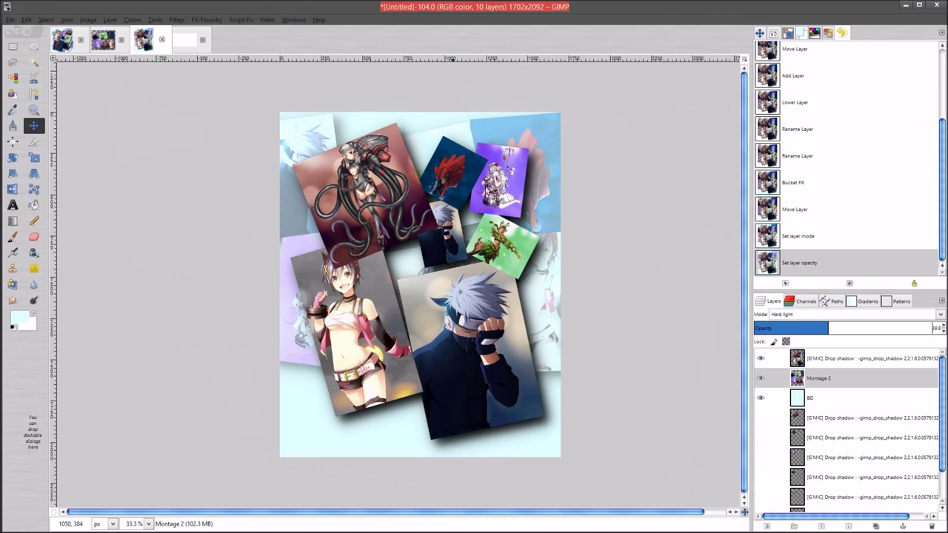
pyautogui.moveTo(539, 298)
pyautogui.mouseDown()
pyautogui.moveTo(549, 314)
pyautogui.moveTo(539, 299)
pyautogui.mouseUp()
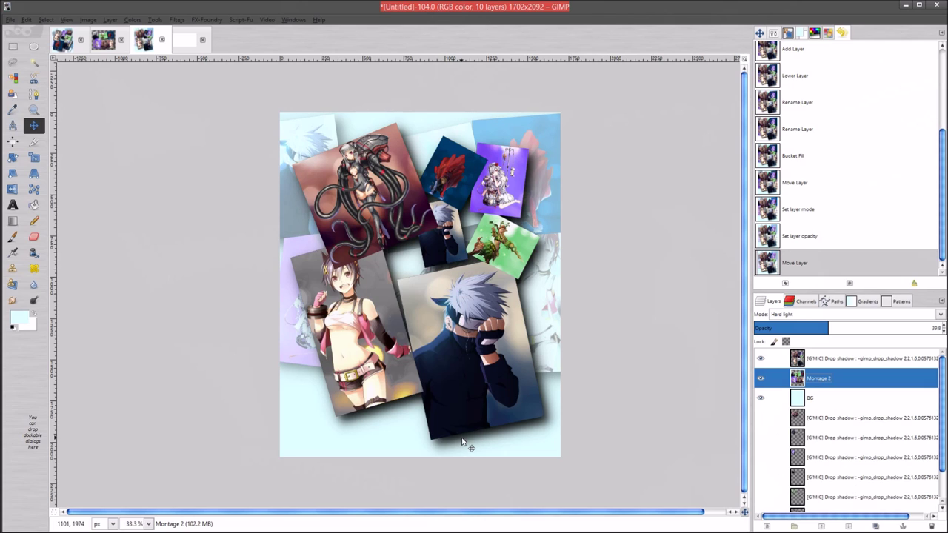
# Duplicate the Montage 2 layer and move the copy down over the lower part of the canvas
pyautogui.hotkey('shift', 'ctrl', 'd')
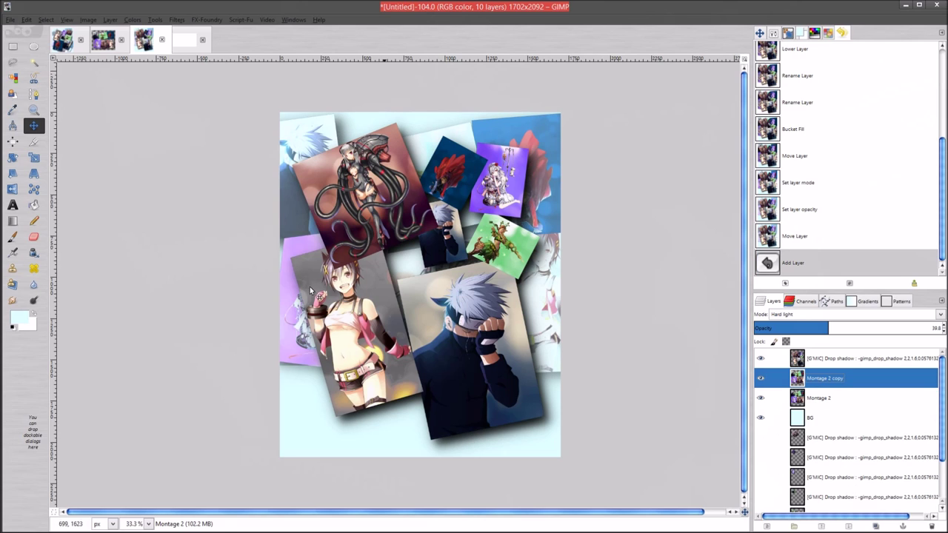
pyautogui.moveTo(532, 256); pyautogui.dragTo(525, 354)
# Rotate the Montage 2 copy layer by about 41.9° and shift it slightly left and up
pyautogui.hotkey('shift', 'r')
pyautogui.click(535, 359)
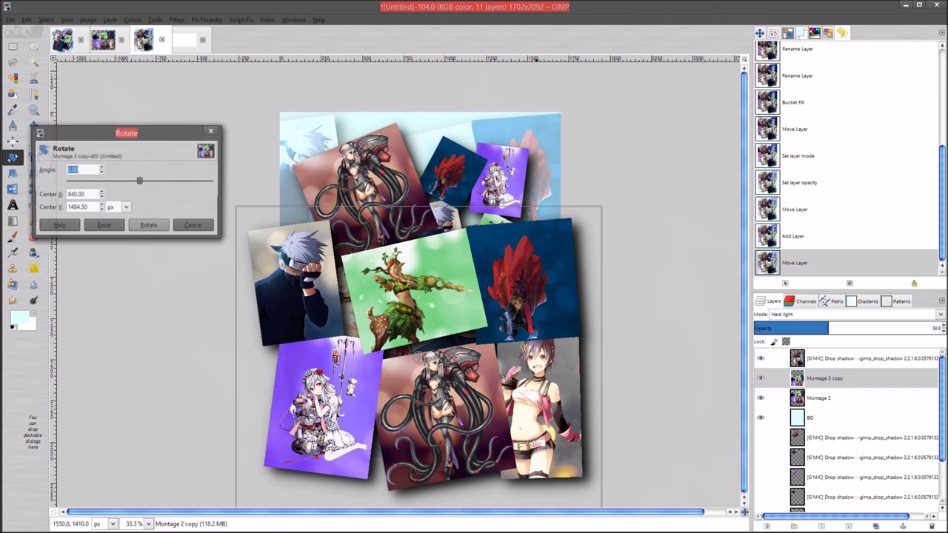
pyautogui.moveTo(602, 351); pyautogui.dragTo(563, 430)
pyautogui.click(149, 225)
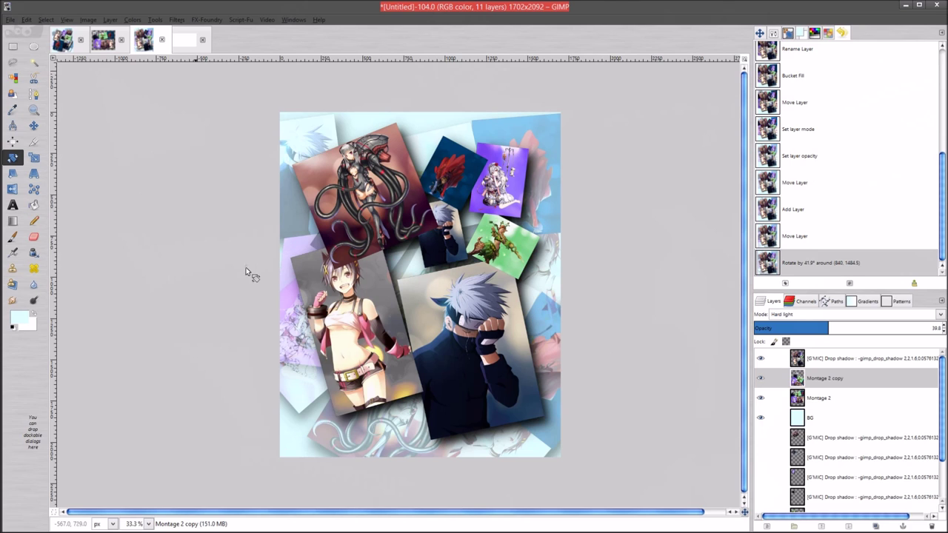
pyautogui.press('m')
pyautogui.moveTo(522, 441)
pyautogui.mouseDown()
pyautogui.moveTo(505, 419)
pyautogui.moveTo(522, 434)
pyautogui.moveTo(516, 428)
pyautogui.mouseUp()
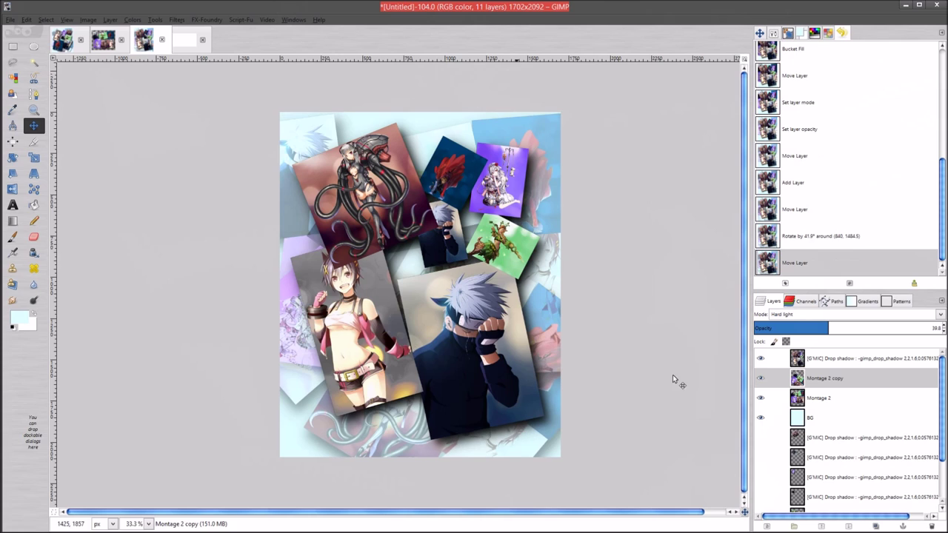
# Lower the Montage 2 copy layer beneath Montage 2 and raise its opacity to about 58
pyautogui.click(855, 381)
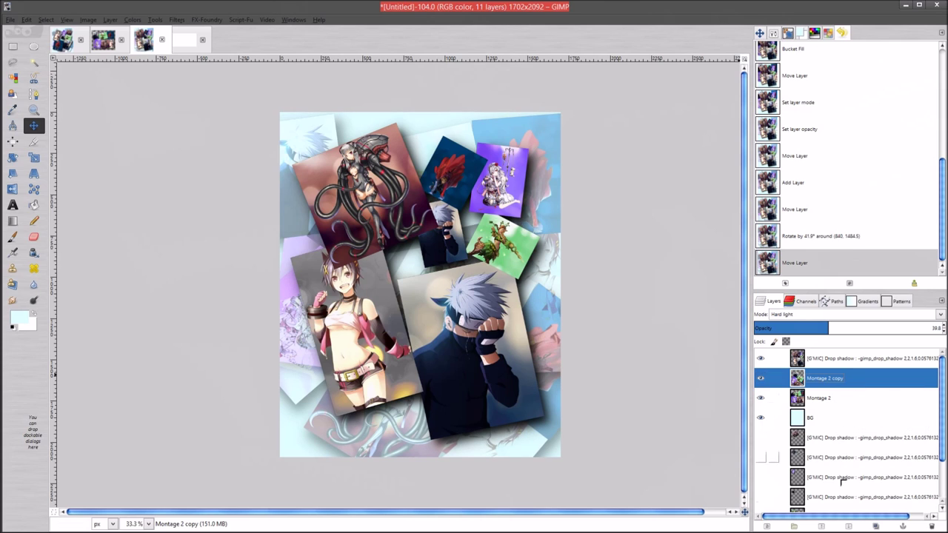
pyautogui.click(844, 527)
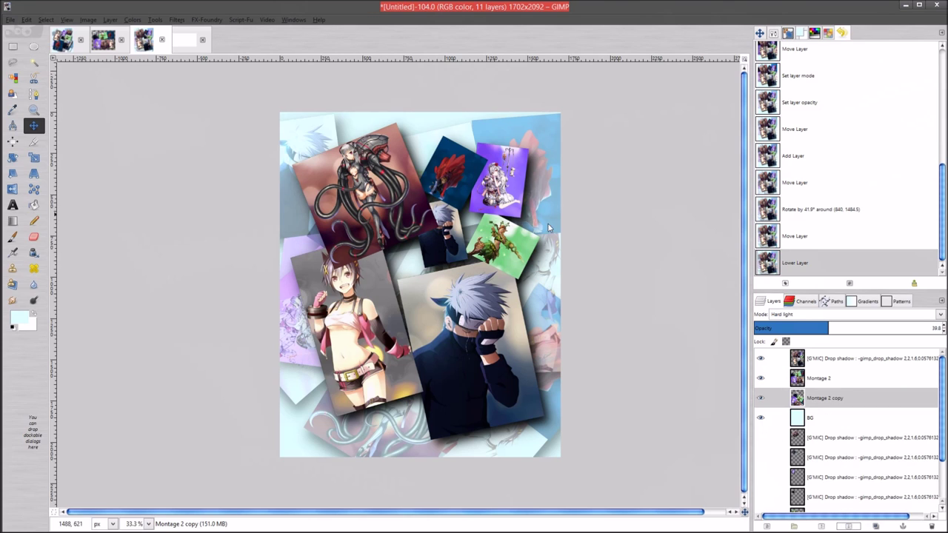
pyautogui.moveTo(837, 325); pyautogui.dragTo(842, 328)
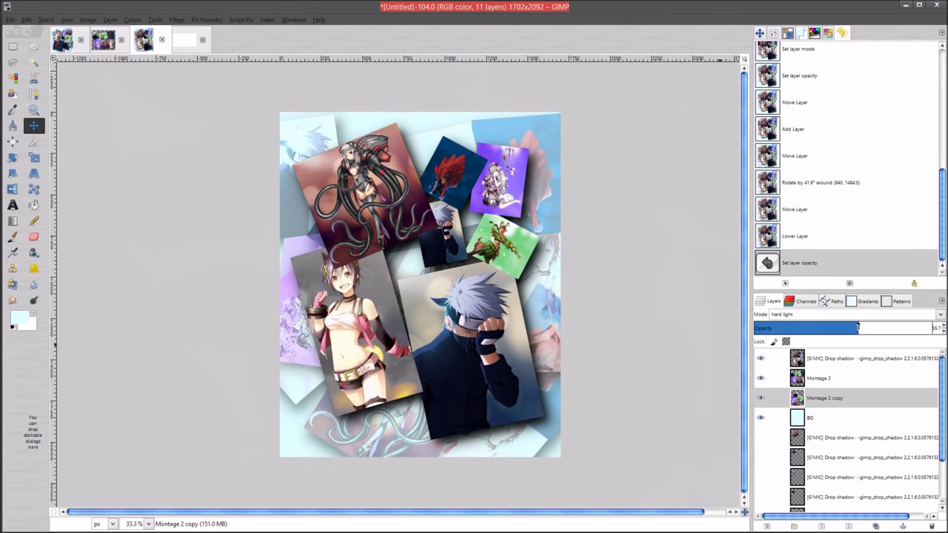
pyautogui.moveTo(857, 326); pyautogui.dragTo(861, 326)
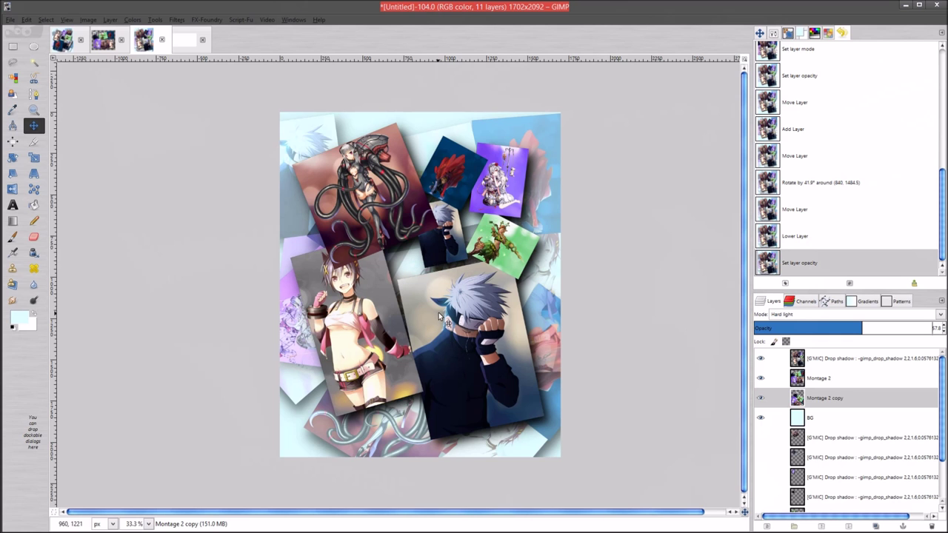
# Examine the combined montage up close, checking the front pictures and the faded background pictures across the canvas
pyautogui.press('1')
pyautogui.press('-')
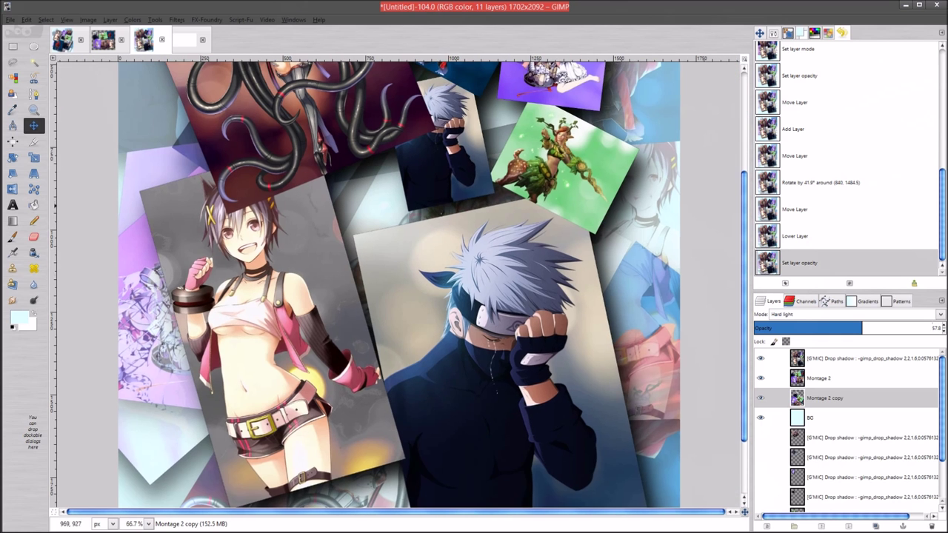
pyautogui.scroll(5, 430, 396)
pyautogui.moveTo(430, 395); pyautogui.dragTo(421, 234)
pyautogui.scroll(-4, 505, 400)
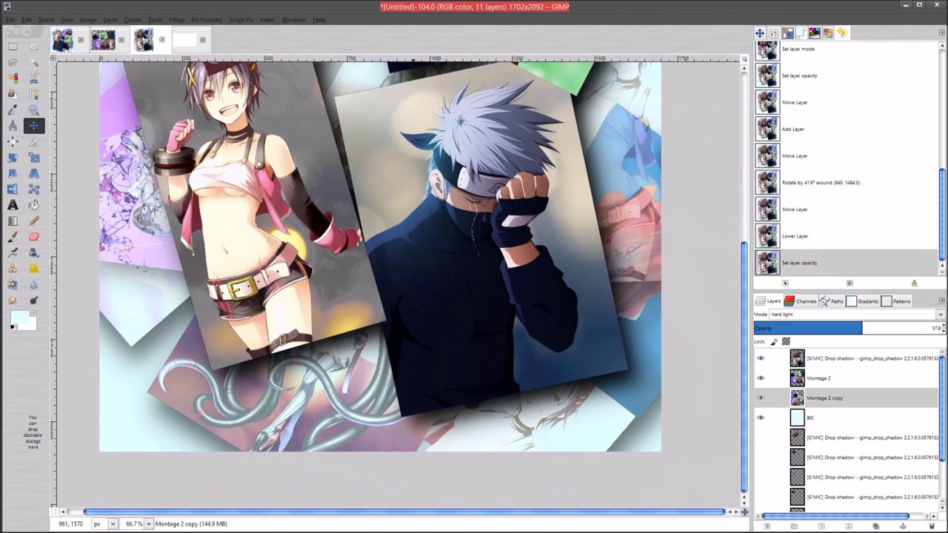
pyautogui.scroll(3, 254, 339)
pyautogui.hscroll(1, 254, 339)
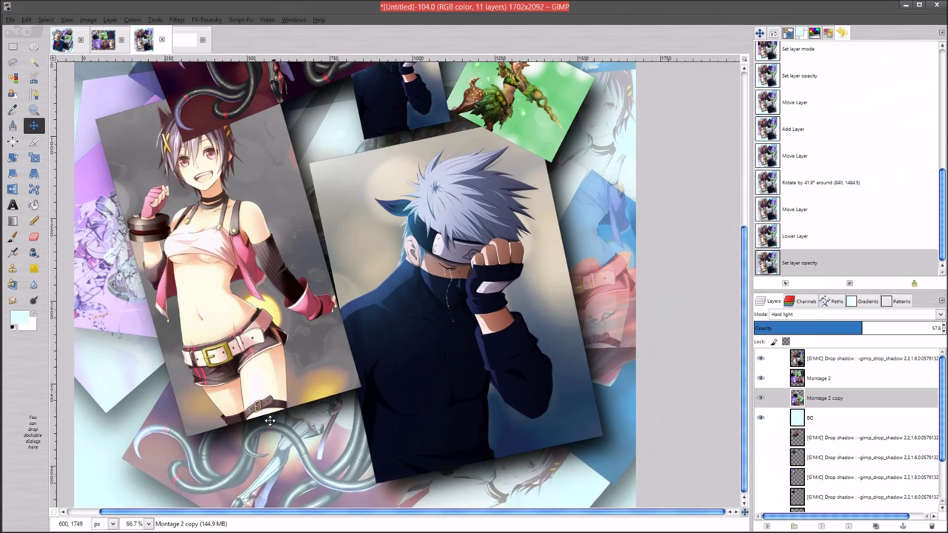
pyautogui.moveTo(406, 173); pyautogui.dragTo(460, 386)
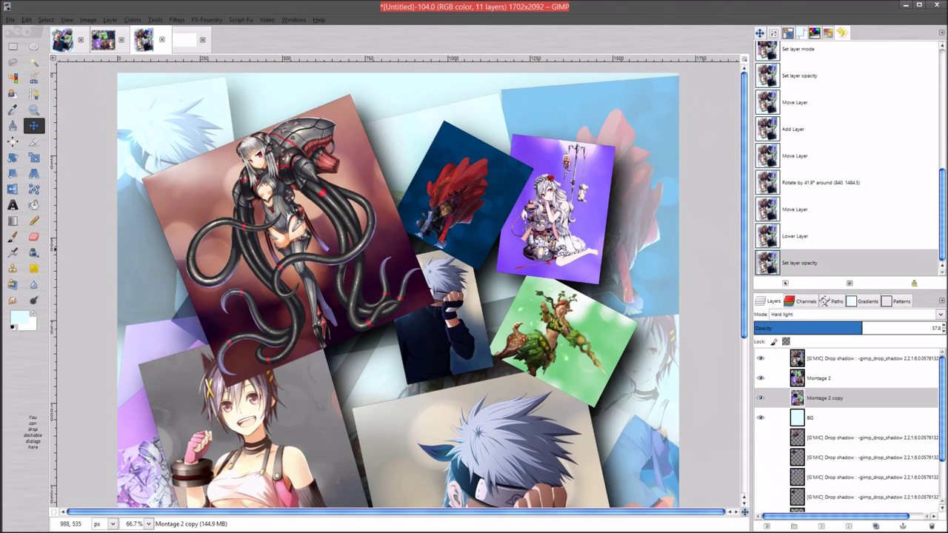
pyautogui.scroll(-3, 452, 311)
pyautogui.hscroll(1, 452, 311)
pyautogui.hscroll(-1, 474, 392)
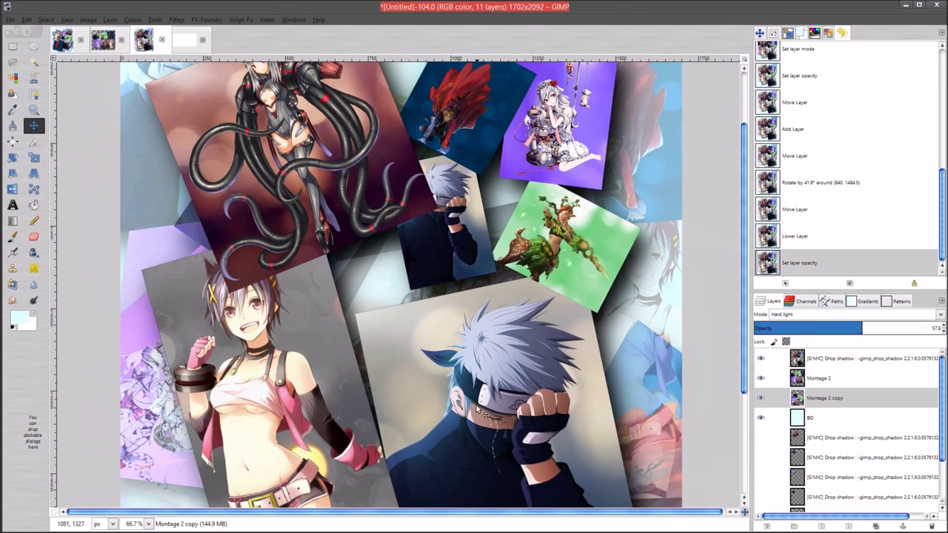
pyautogui.scroll(-5, 474, 408)
pyautogui.hscroll(1, 475, 408)
pyautogui.scroll(-1, 446, 311)
pyautogui.scroll(10, 446, 311)
pyautogui.scroll(-1, 405, 211)
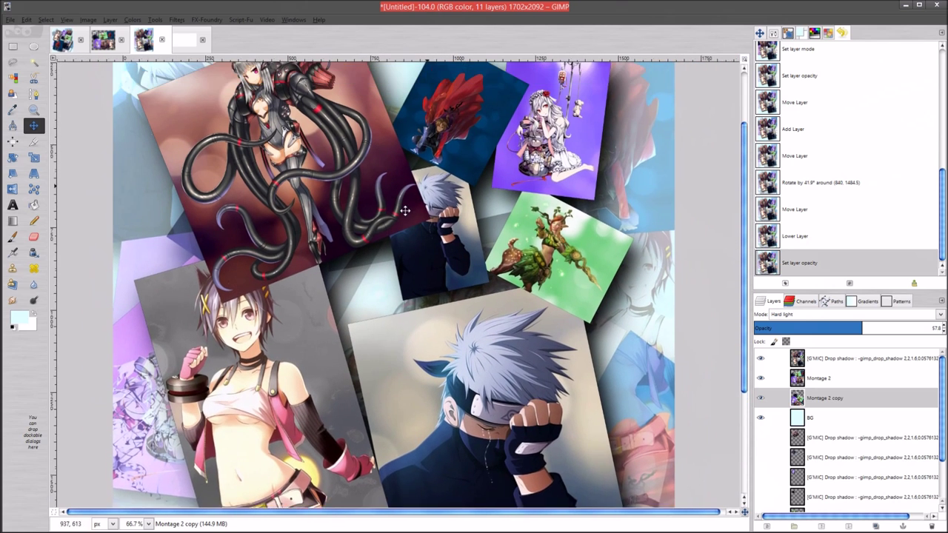
pyautogui.scroll(2, 405, 211)
pyautogui.hscroll(1, 414, 222)
pyautogui.scroll(-2, 452, 243)
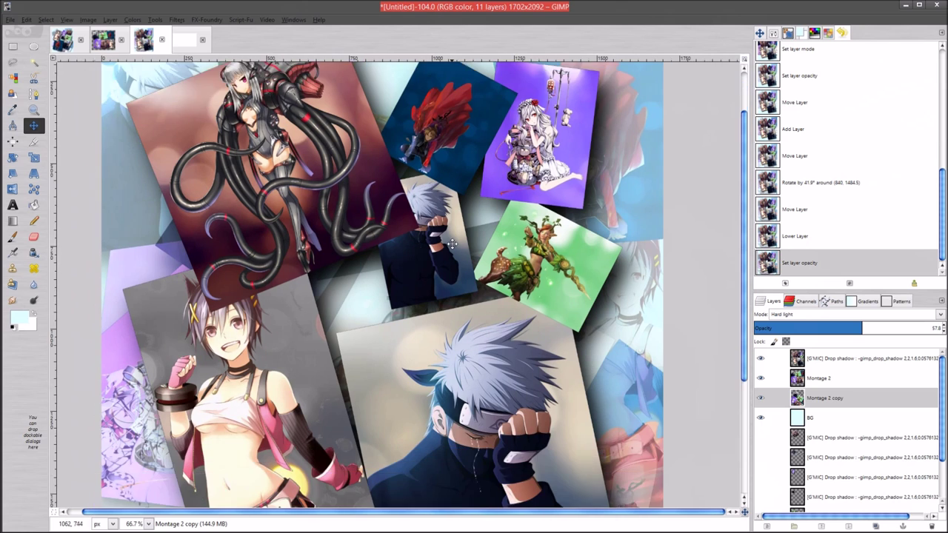
pyautogui.scroll(-2, 452, 243)
pyautogui.hscroll(-1, 452, 243)
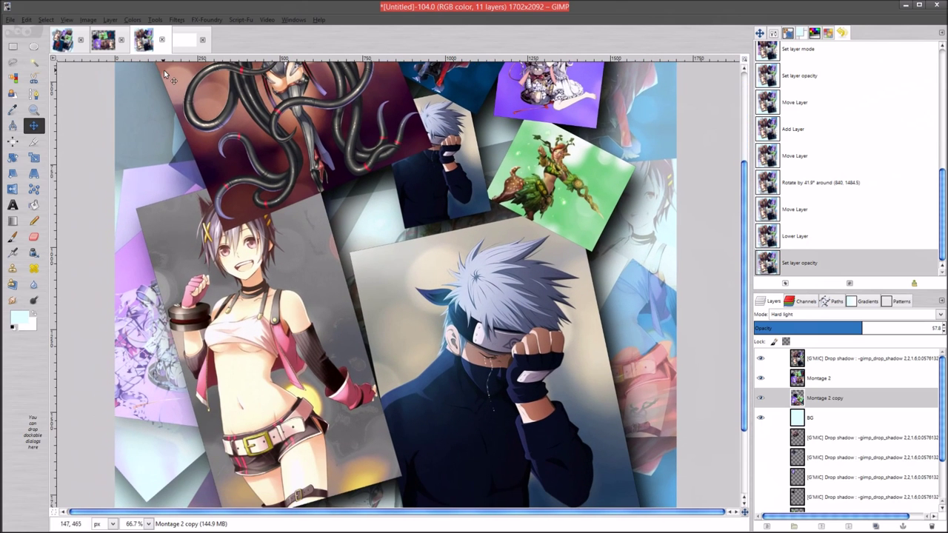
# Reopen the G'MIC filter dialog and preview the Extract objects filter from the Arrays & tiles category
pyautogui.click(176, 19)
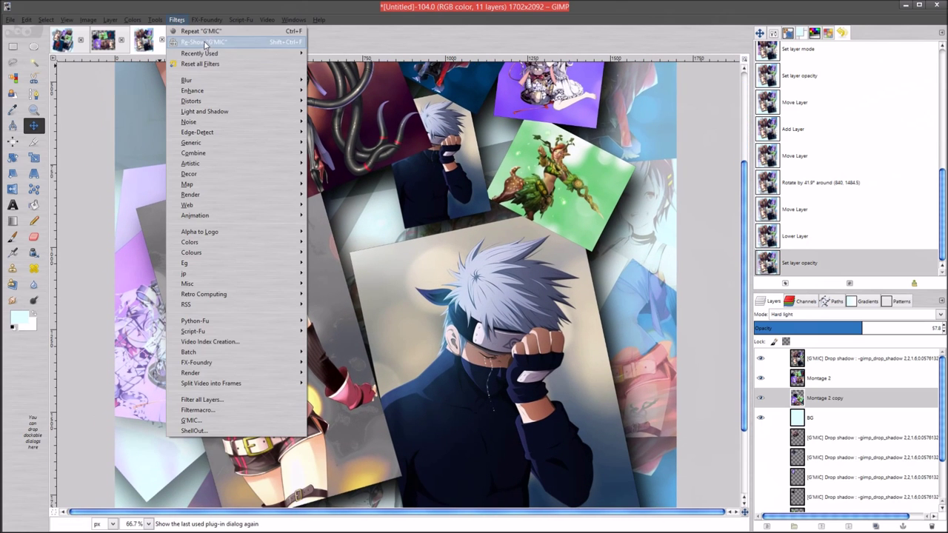
pyautogui.click(561, 177)
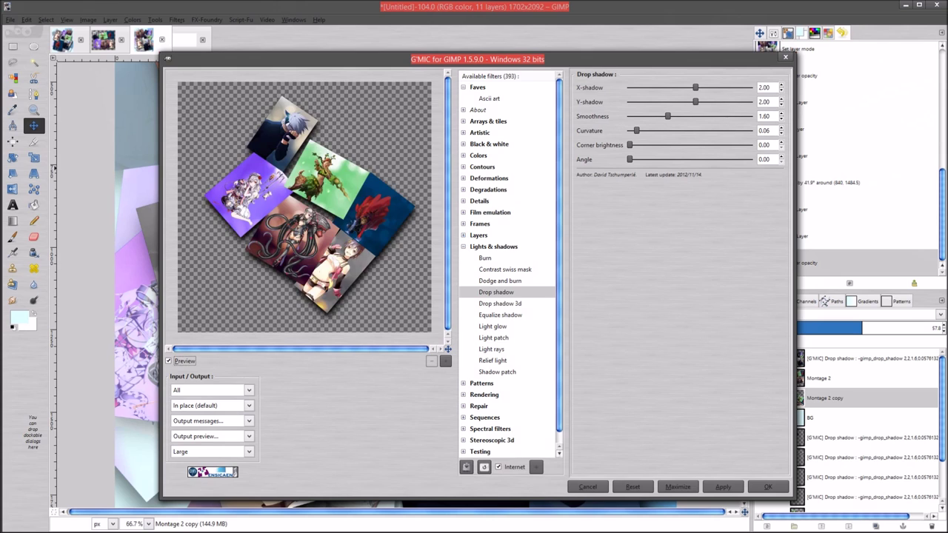
pyautogui.click(464, 247)
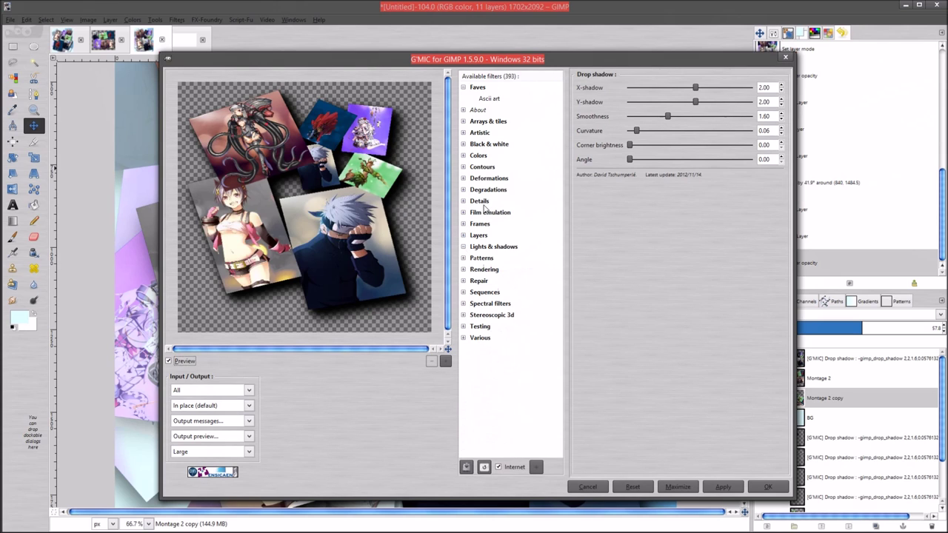
pyautogui.click(497, 123)
pyautogui.click(464, 122)
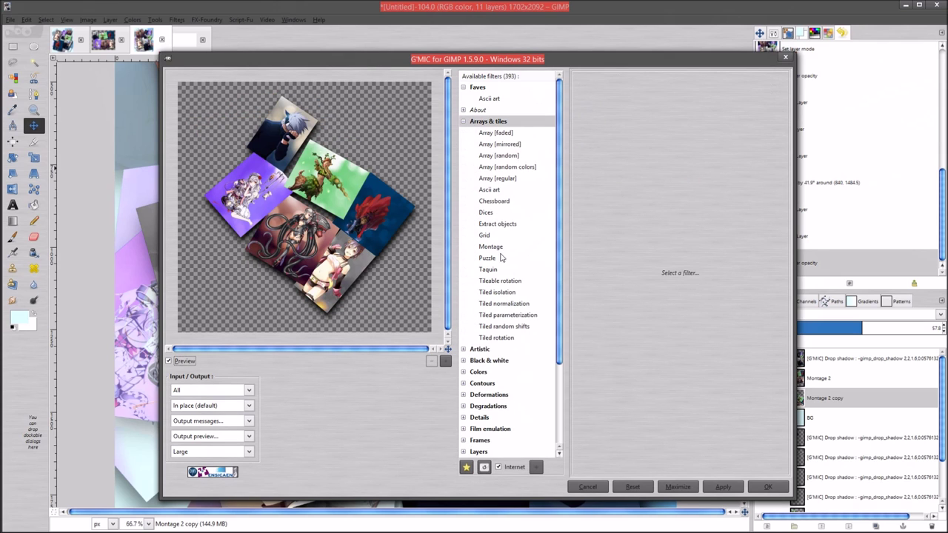
pyautogui.click(502, 226)
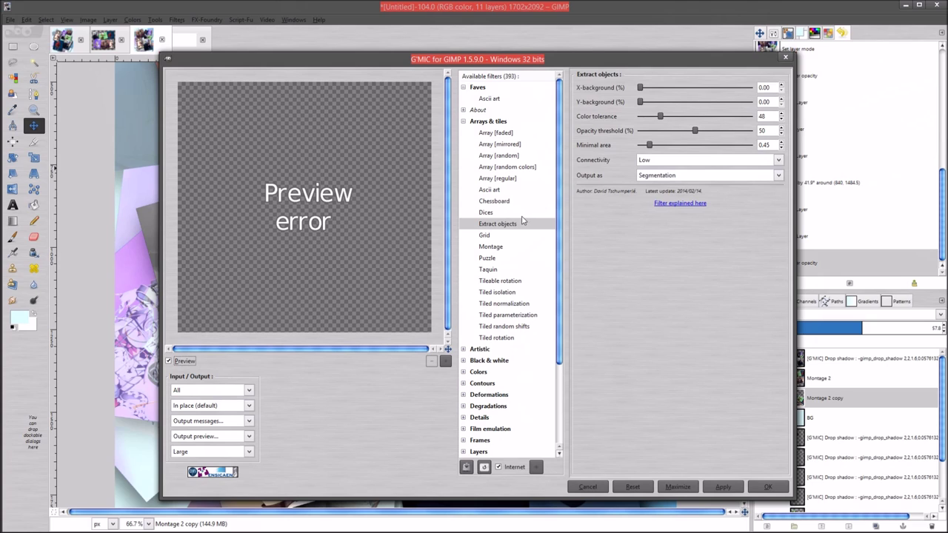
# Set the input layers to Active (default) and move the Extract objects background point to X 9.46 % and Y 8.56 %
pyautogui.click(237, 396)
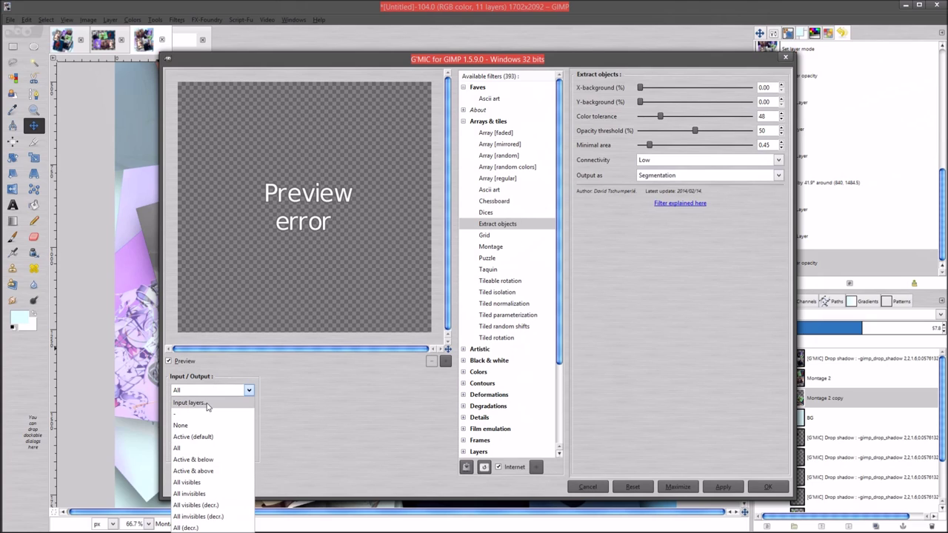
pyautogui.click(217, 405)
pyautogui.click(447, 363)
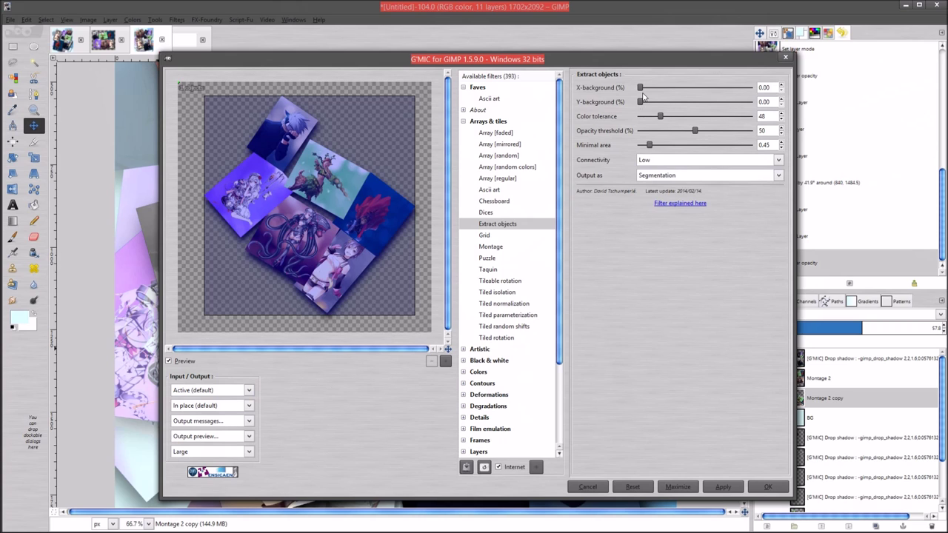
pyautogui.moveTo(640, 88); pyautogui.dragTo(649, 87)
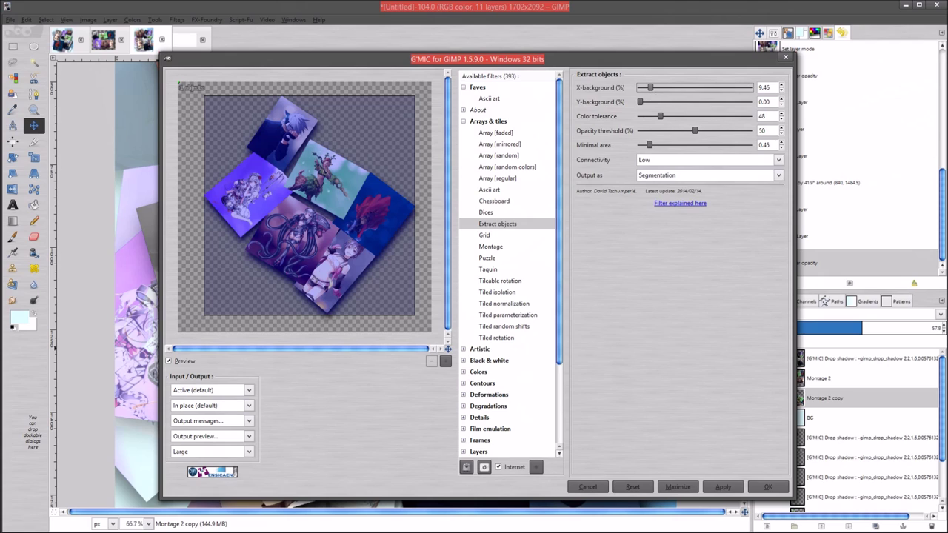
pyautogui.moveTo(640, 102); pyautogui.dragTo(650, 102)
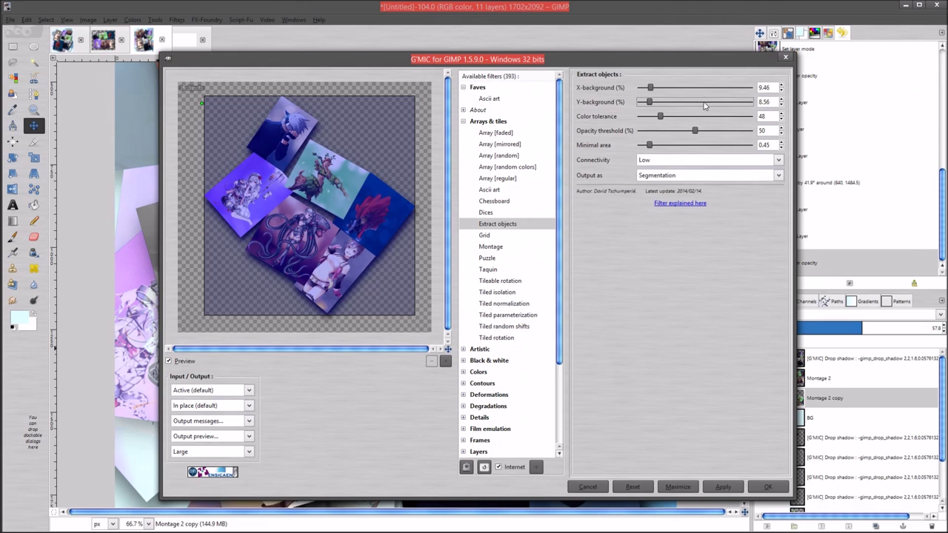
# Try the remaining Extract objects settings: color tolerance 48, opacity threshold 45 %, minimal area 0.90 and Low connectivity
pyautogui.moveTo(658, 117); pyautogui.dragTo(649, 117)
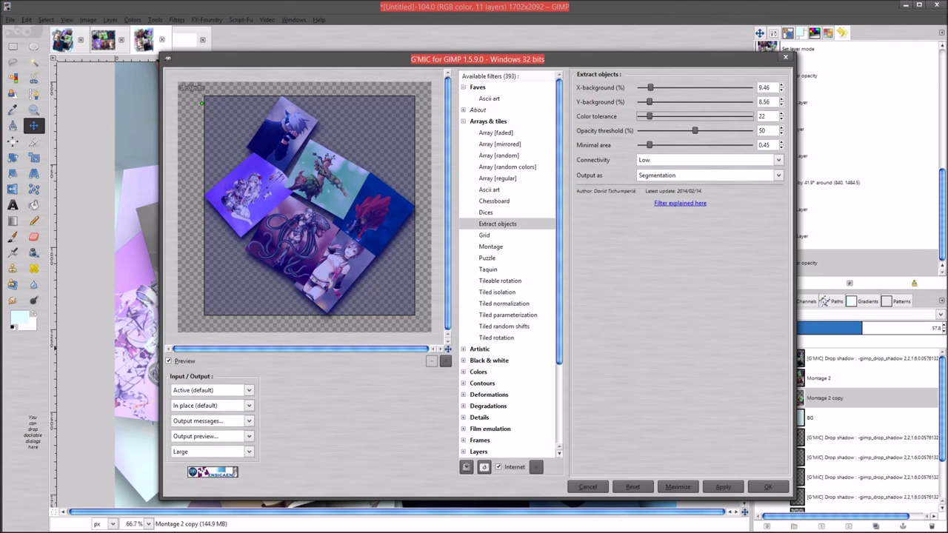
pyautogui.click(672, 119)
pyautogui.moveTo(695, 131); pyautogui.dragTo(702, 131)
pyautogui.click(693, 132)
pyautogui.moveTo(650, 145); pyautogui.dragTo(661, 148)
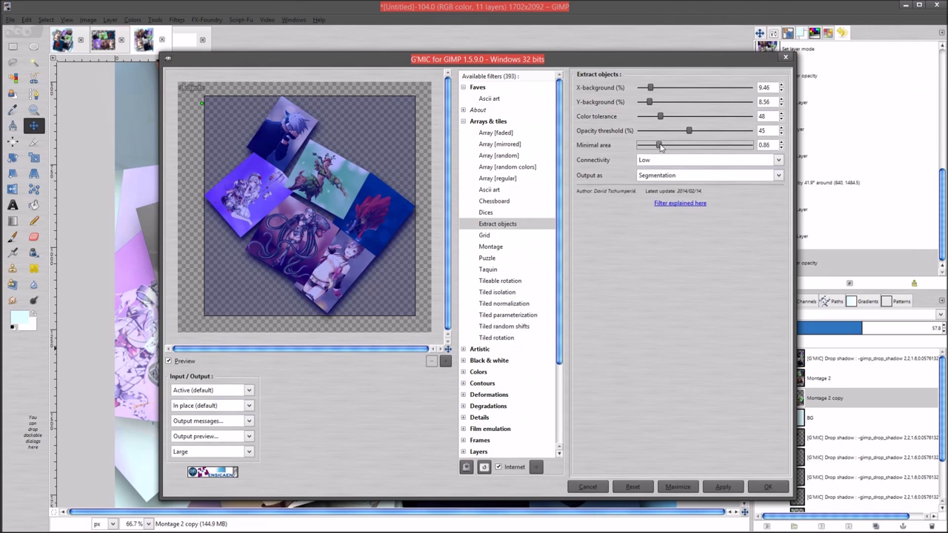
pyautogui.click(659, 161)
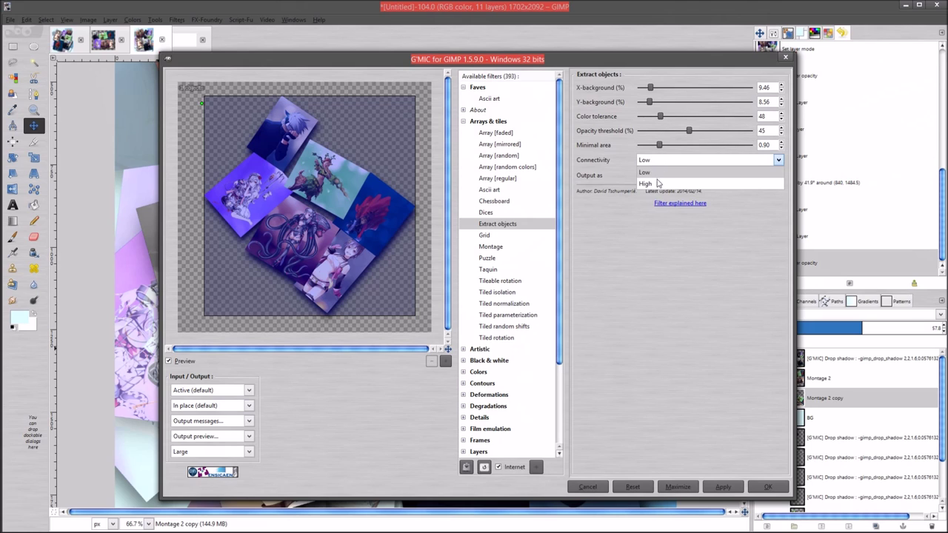
pyautogui.click(657, 183)
pyautogui.click(665, 160)
pyautogui.click(665, 171)
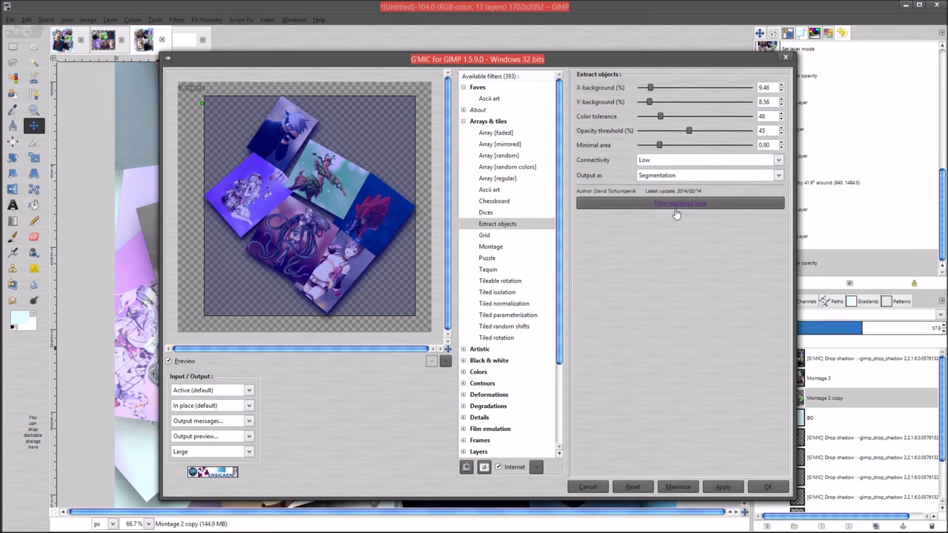
# Switch to the web browser, try to load the gimpchat.com topic viewtopic.php?f=28&t=7905, and close the browser
pyautogui.moveTo(510, 18)
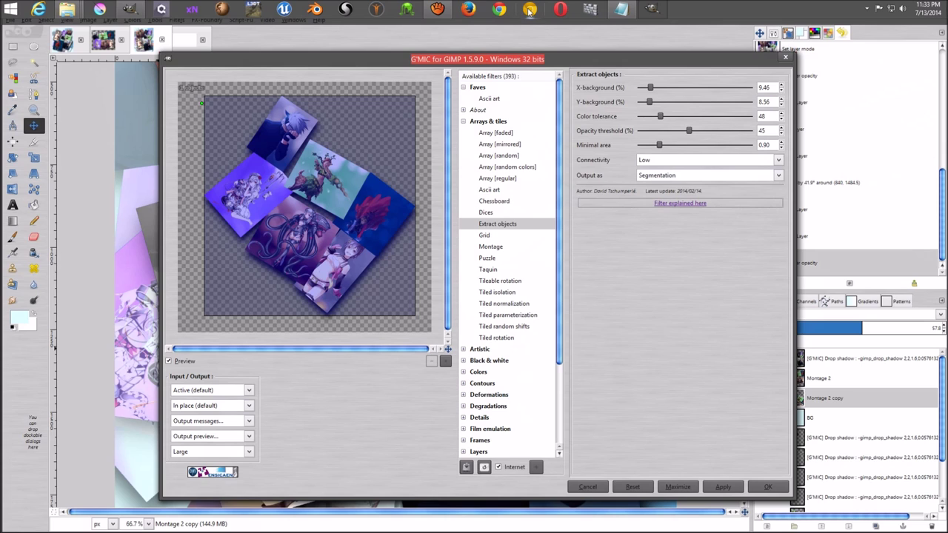
pyautogui.click(530, 11)
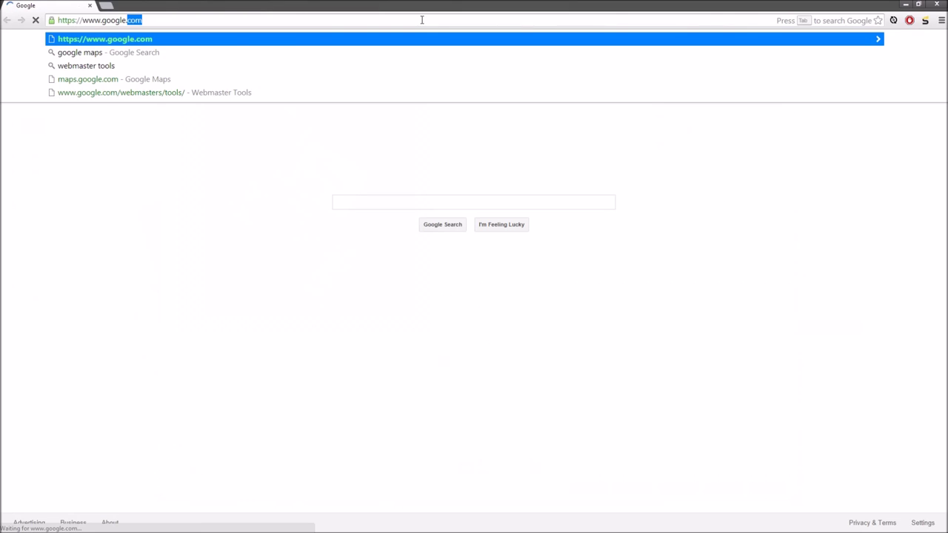
pyautogui.write('http://gimpchat.com/viewtopic.php?f=13&t=7855')
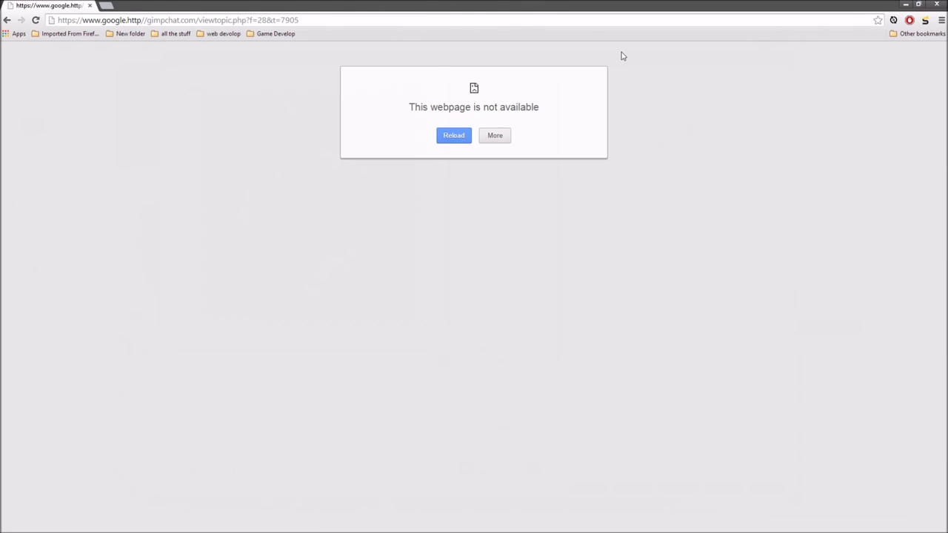
pyautogui.moveTo(748, 4)
pyautogui.click(936, 5)
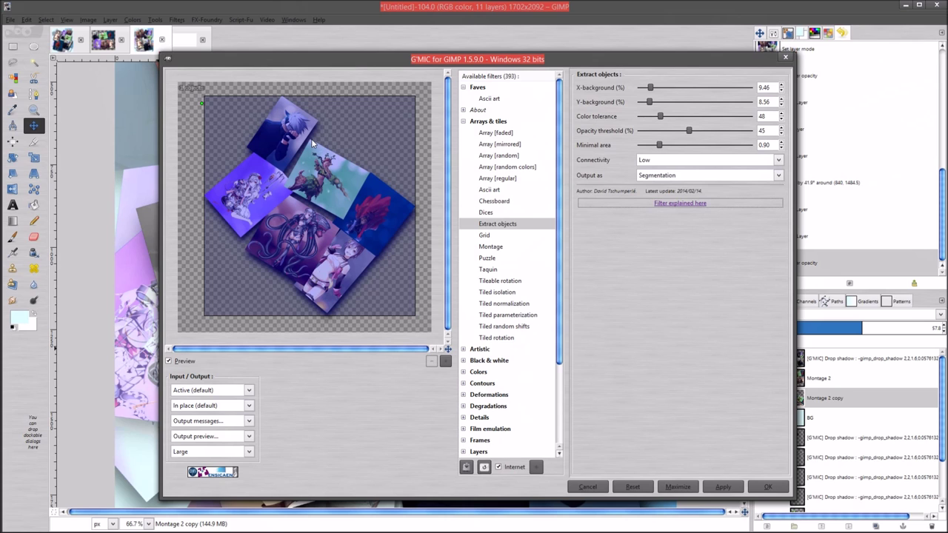
# Reposition the G'MIC dialog and set the Extract objects X-background to 16.22 %
pyautogui.moveTo(494, 67); pyautogui.dragTo(453, 93)
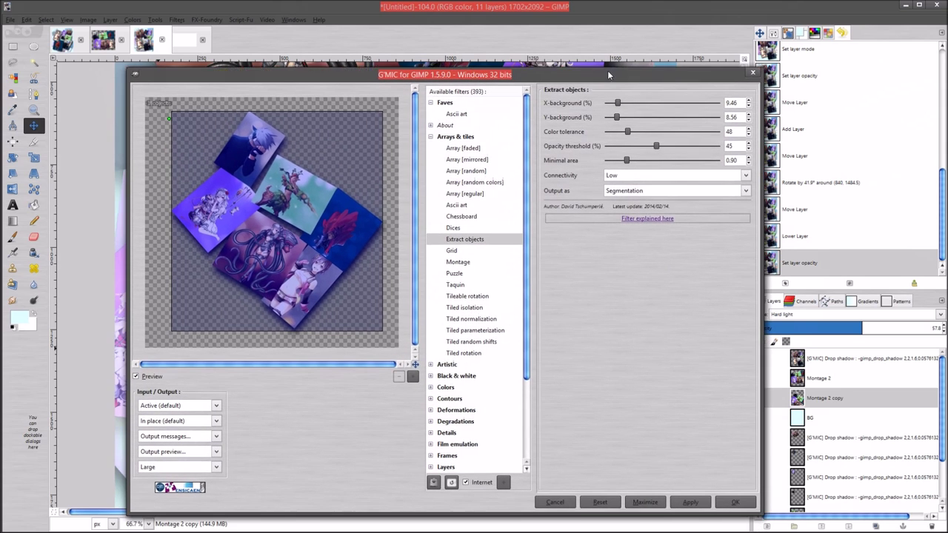
pyautogui.moveTo(597, 90); pyautogui.dragTo(625, 99)
pyautogui.click(621, 110)
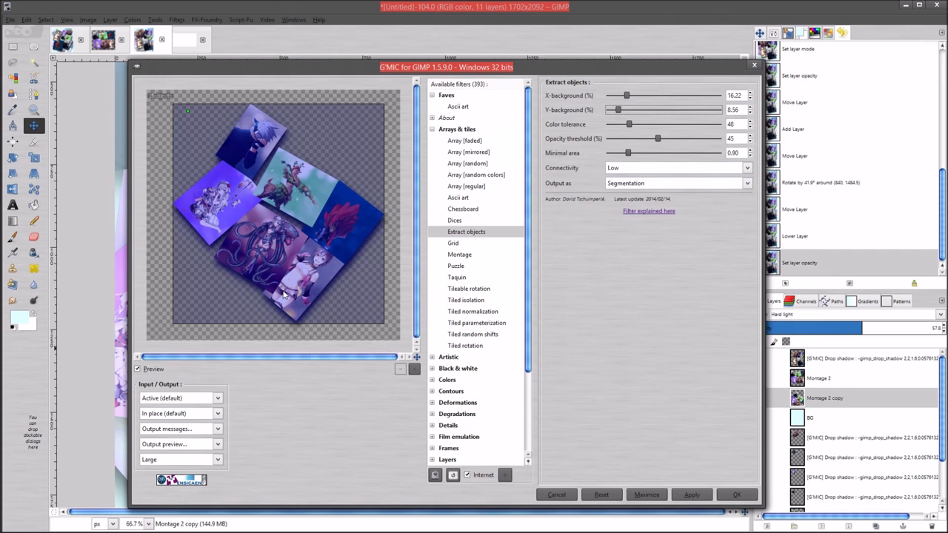
# Preview the Grid filter on the Montage 2 copy layer with an X-size of 20 and a Y-size of 10
pyautogui.click(454, 245)
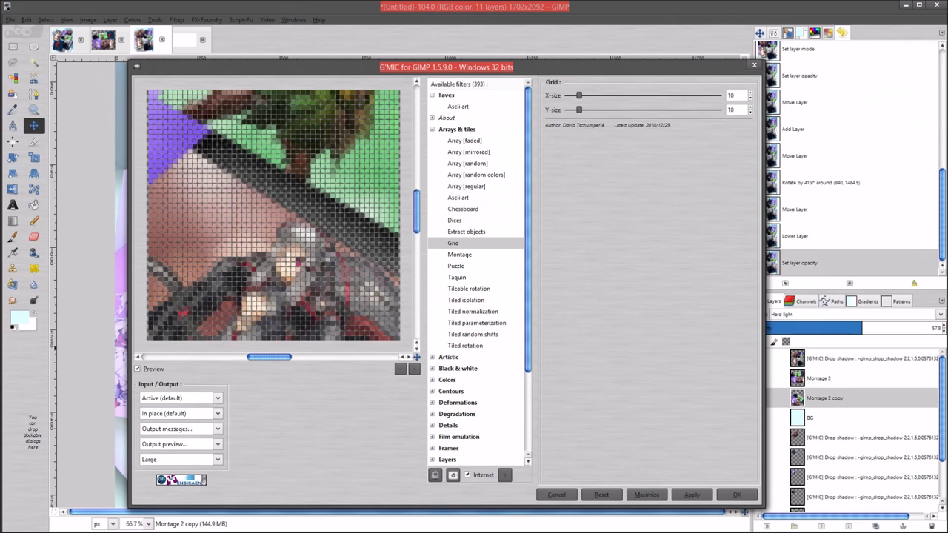
pyautogui.click(414, 232)
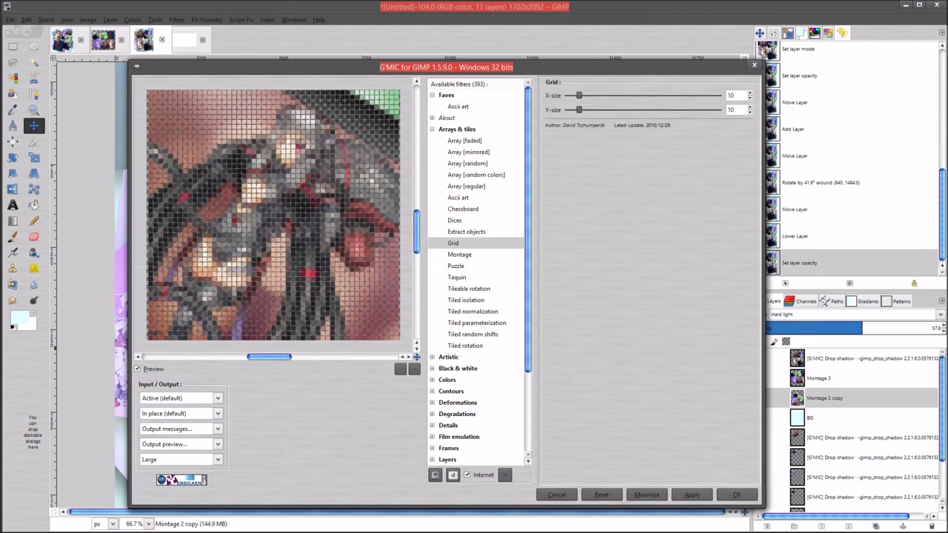
pyautogui.doubleClick(733, 95)
pyautogui.click(742, 111)
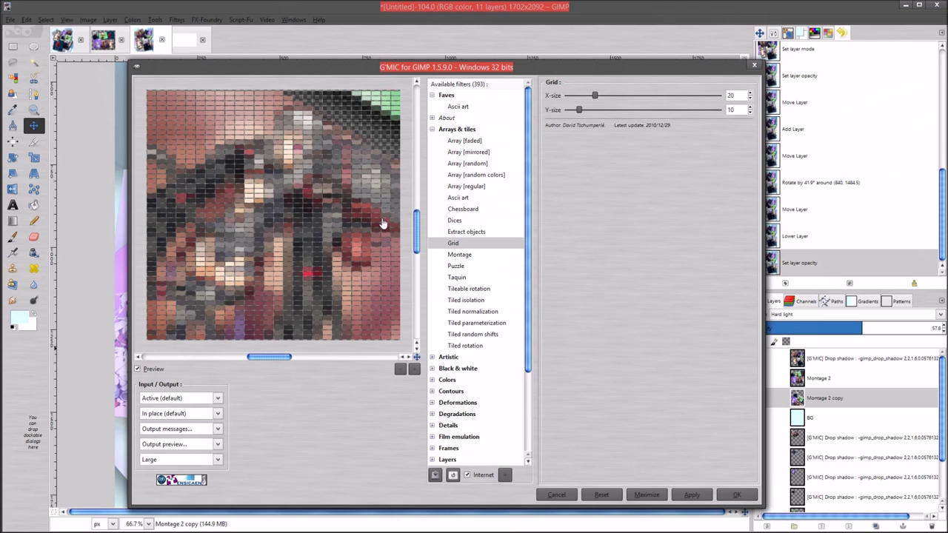
# Preview the Montage filter's custom layout with All layers as the input
pyautogui.click(467, 254)
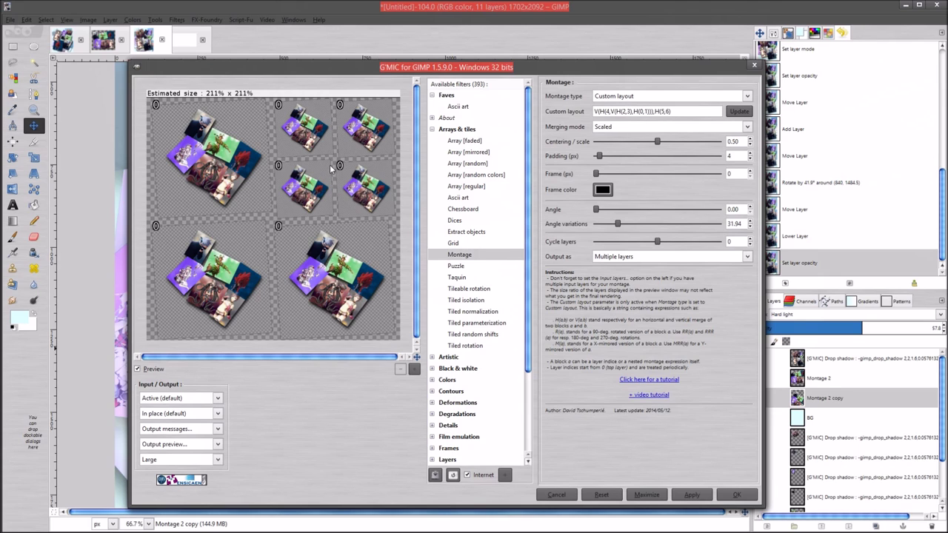
pyautogui.moveTo(467, 75)
pyautogui.mouseDown()
pyautogui.moveTo(516, 253)
pyautogui.moveTo(473, 408)
pyautogui.moveTo(472, 42)
pyautogui.moveTo(472, 89)
pyautogui.mouseUp()
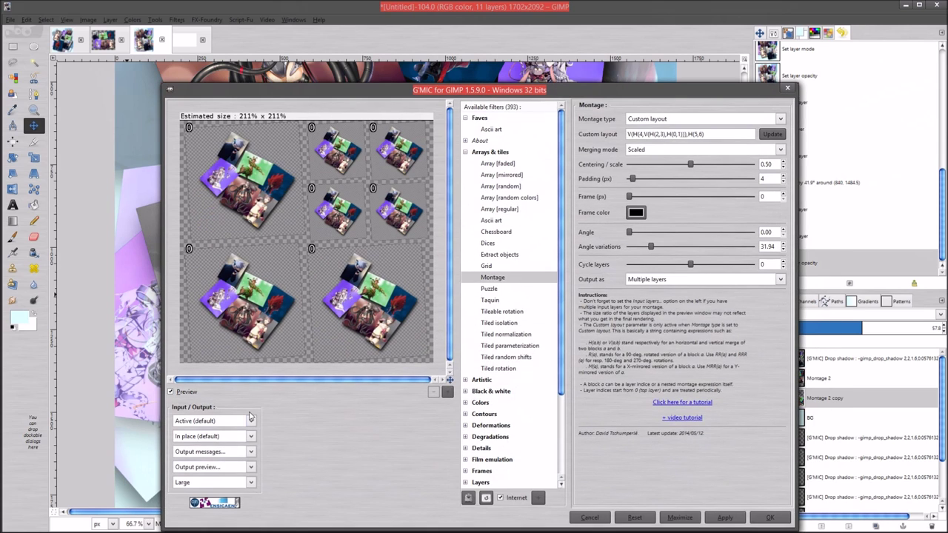
pyautogui.click(251, 437)
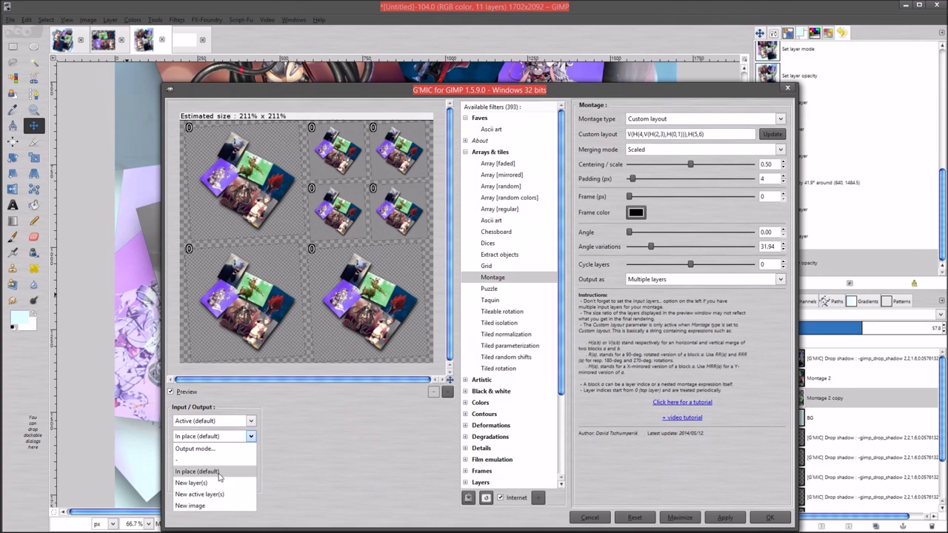
pyautogui.click(300, 440)
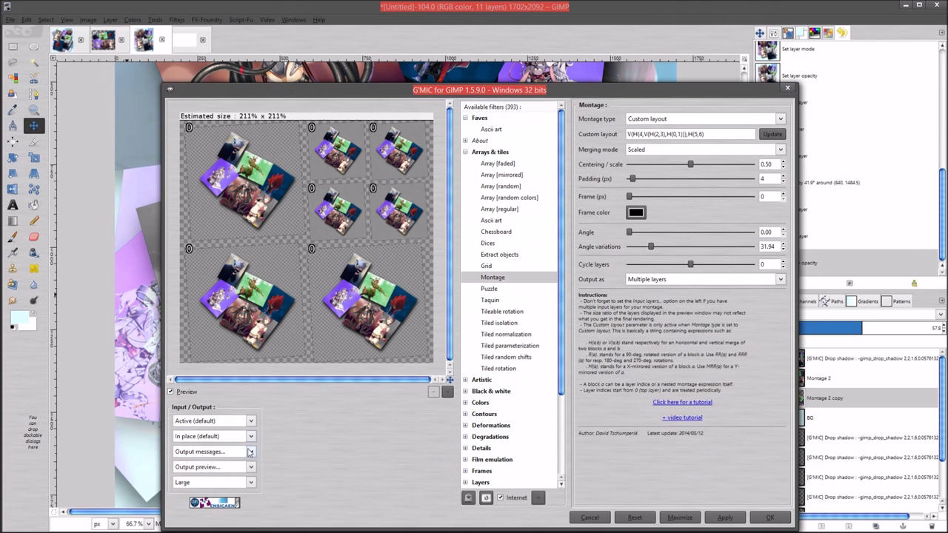
pyautogui.click(251, 437)
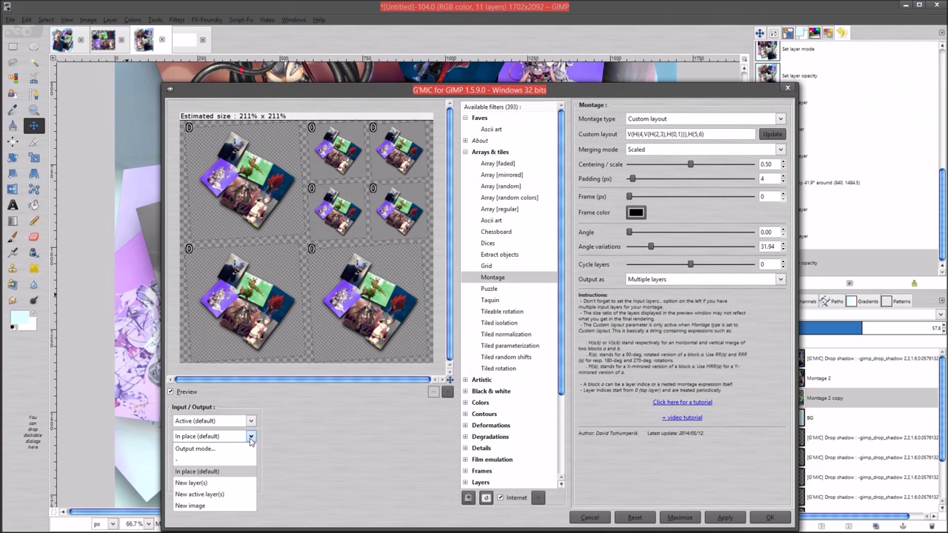
pyautogui.click(251, 421)
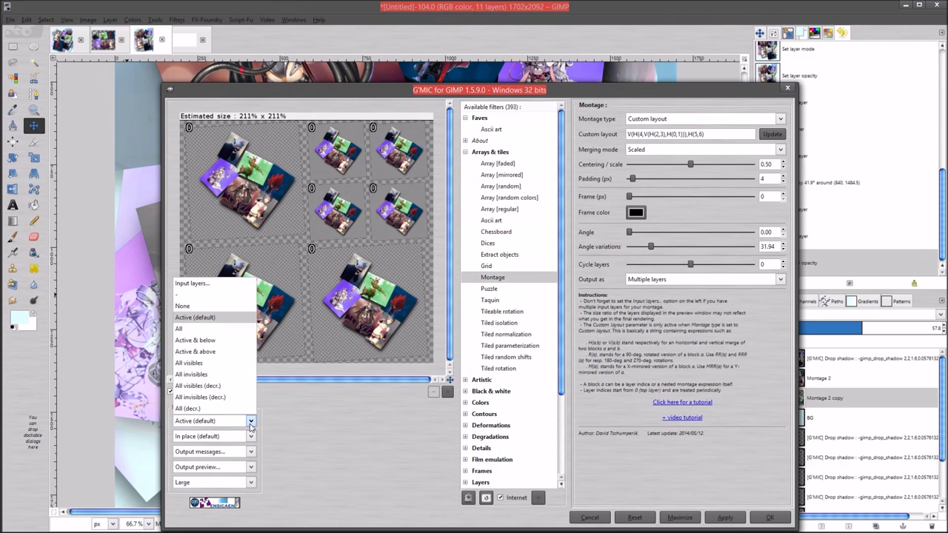
pyautogui.click(194, 328)
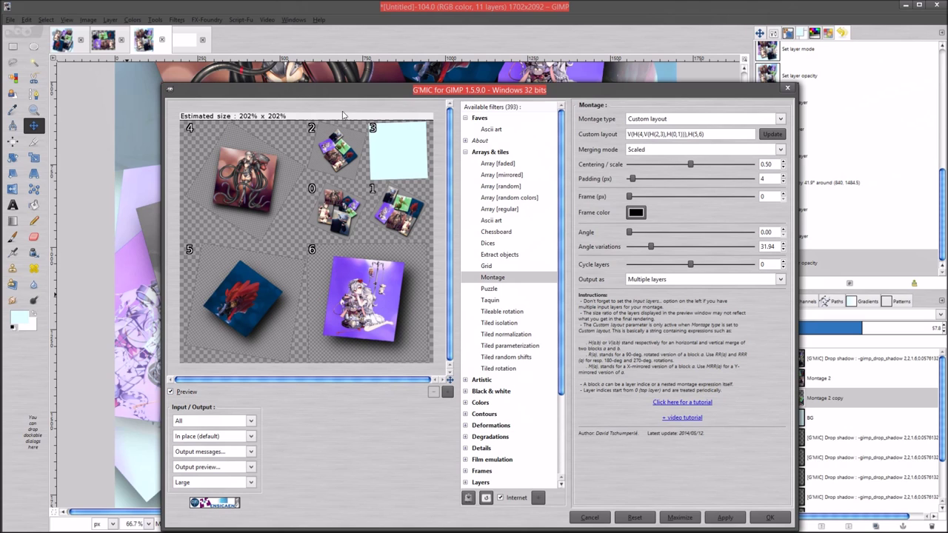
# Return the G'MIC input layers to Active (default) and close the dialog without applying a filter
pyautogui.click(250, 421)
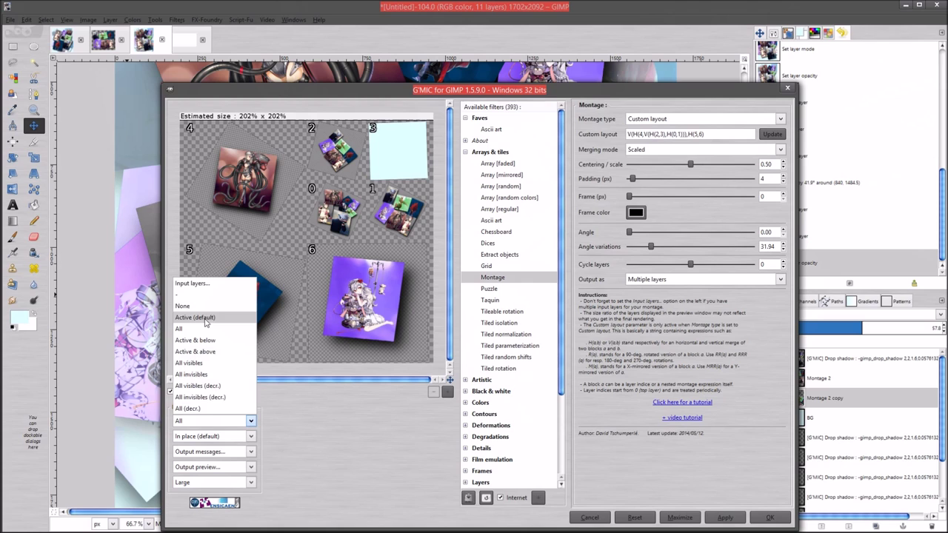
pyautogui.click(199, 318)
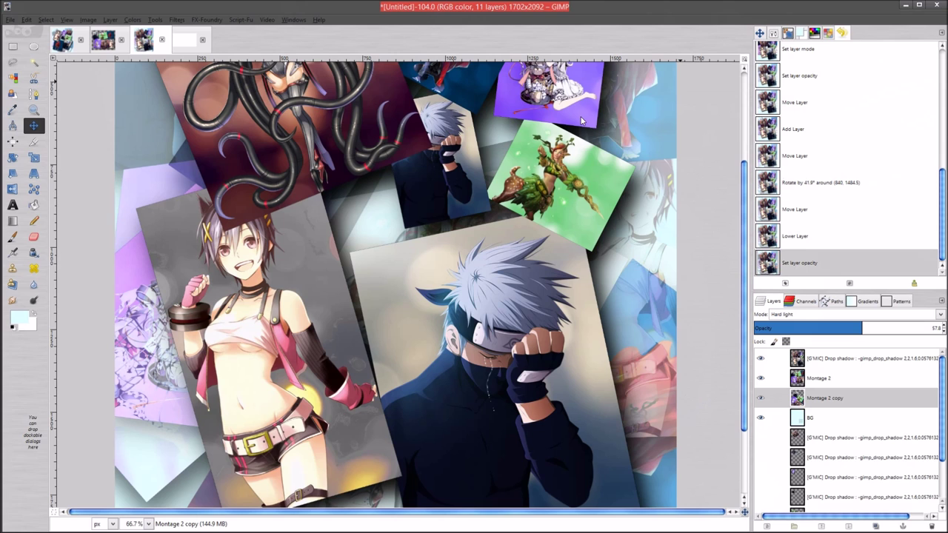
pyautogui.click(787, 88)
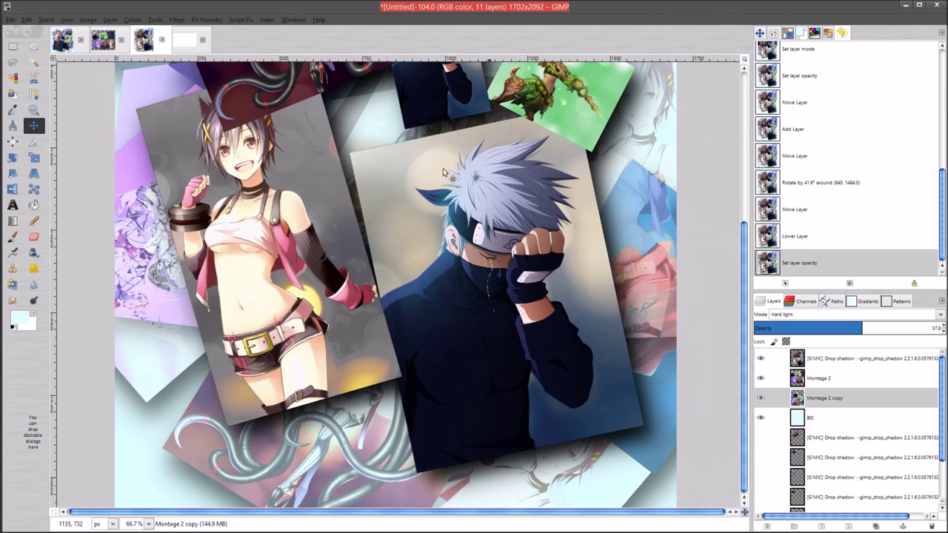
# Examine the finished montage as a whole and up close, from the upper pictures down to the two large portraits
pyautogui.scroll(-2, 419, 191)
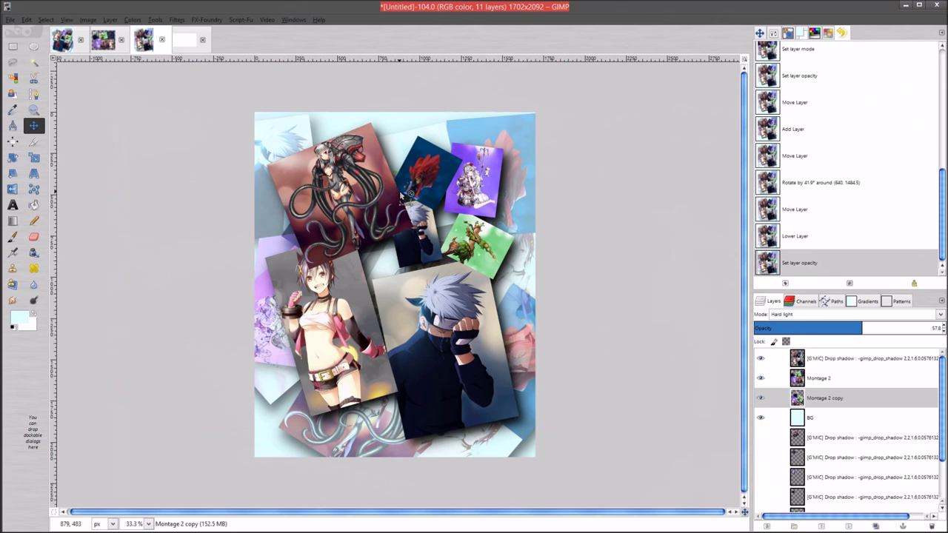
pyautogui.scroll(2, 424, 282)
pyautogui.scroll(-2, 422, 280)
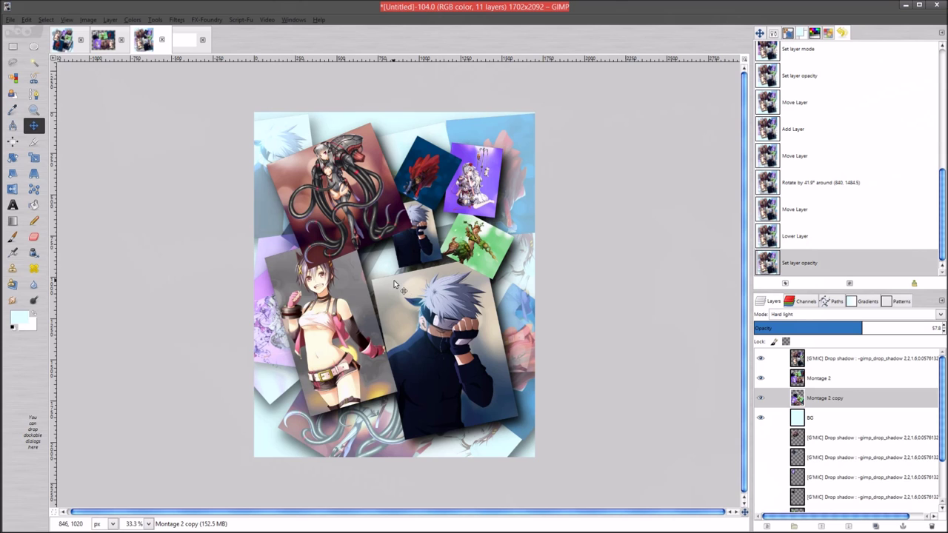
pyautogui.scroll(1, 406, 290)
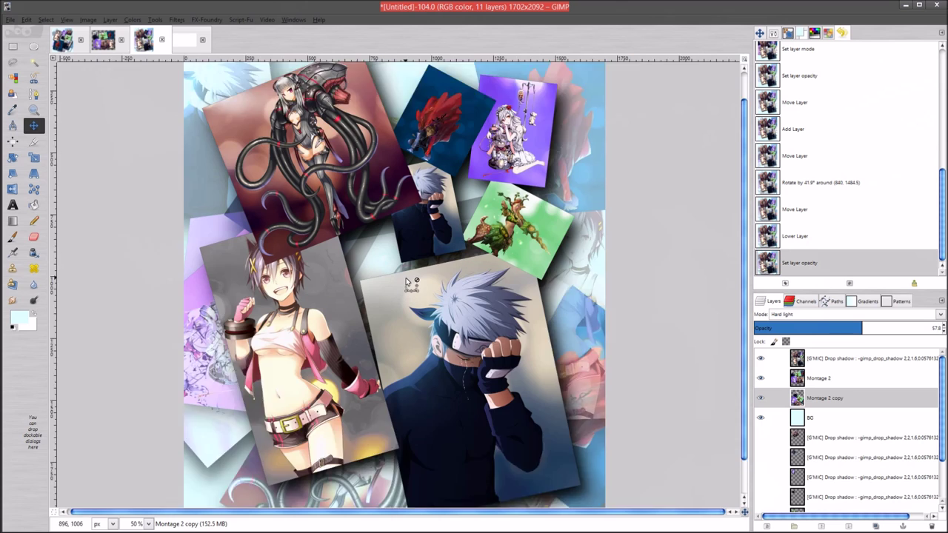
pyautogui.scroll(2, 406, 278)
pyautogui.moveTo(419, 73); pyautogui.dragTo(476, 331)
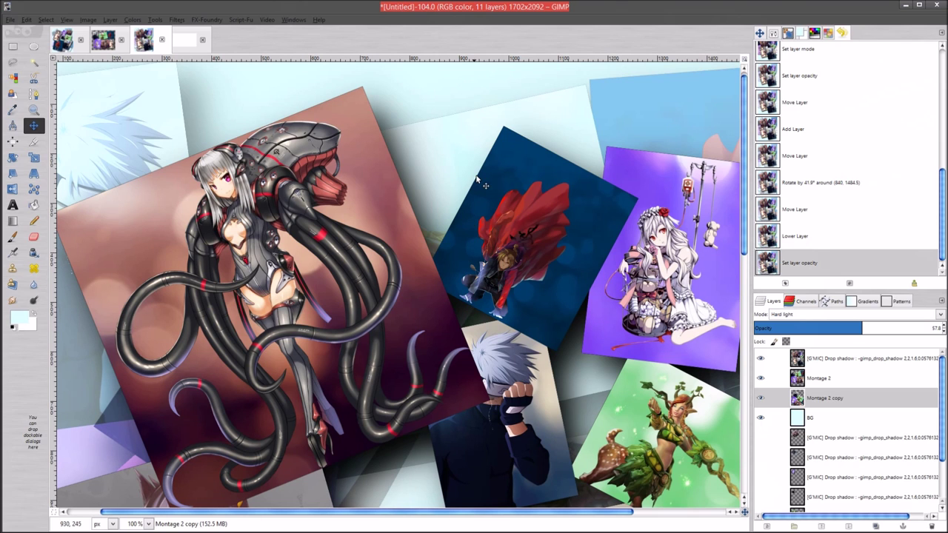
pyautogui.press('-')
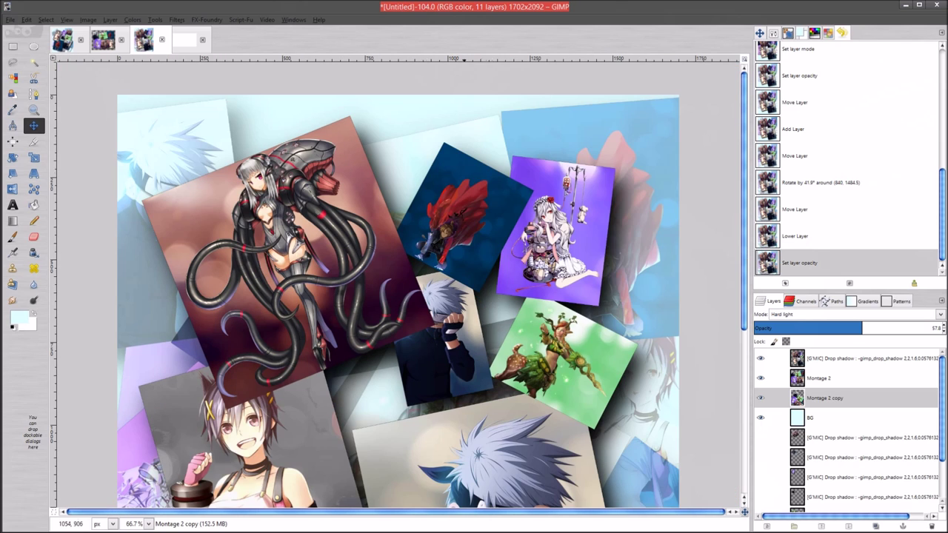
pyautogui.scroll(-5, 447, 416)
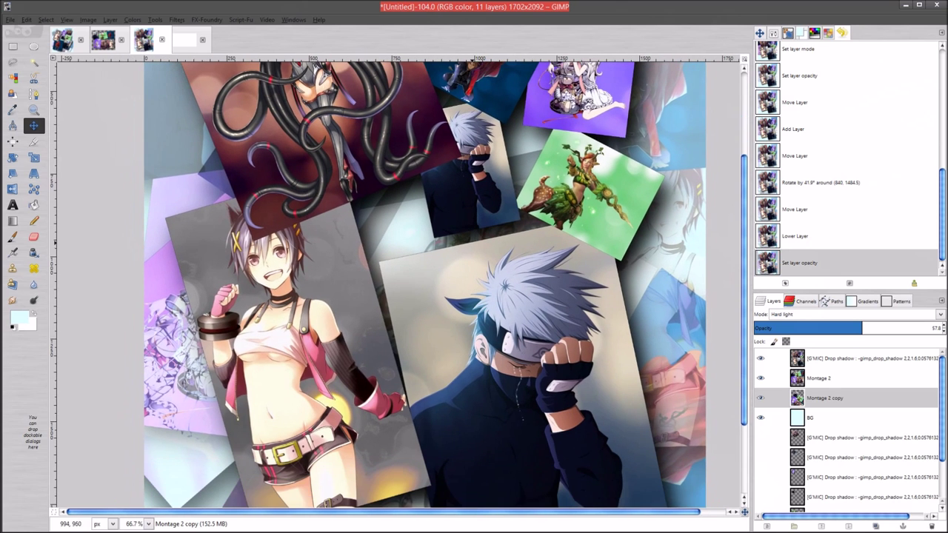
pyautogui.moveTo(744, 185); pyautogui.dragTo(746, 220)
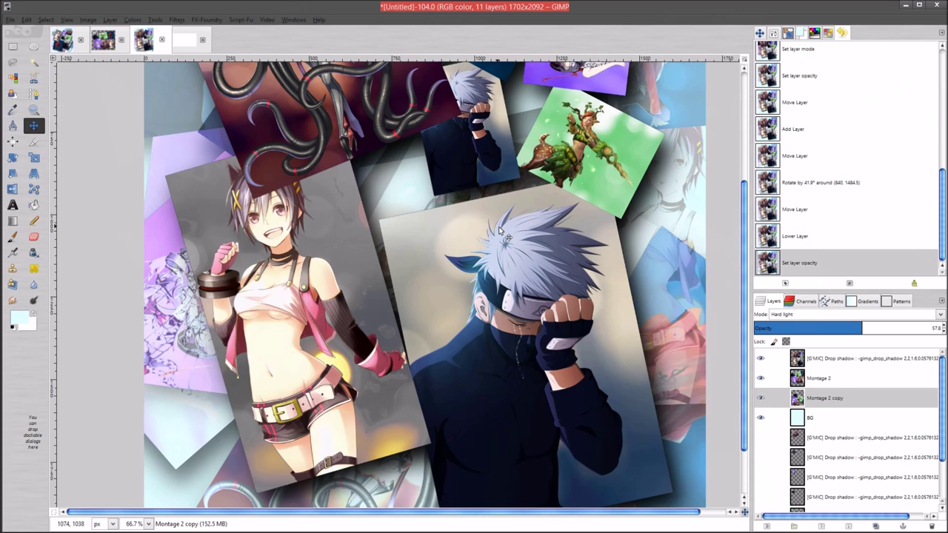